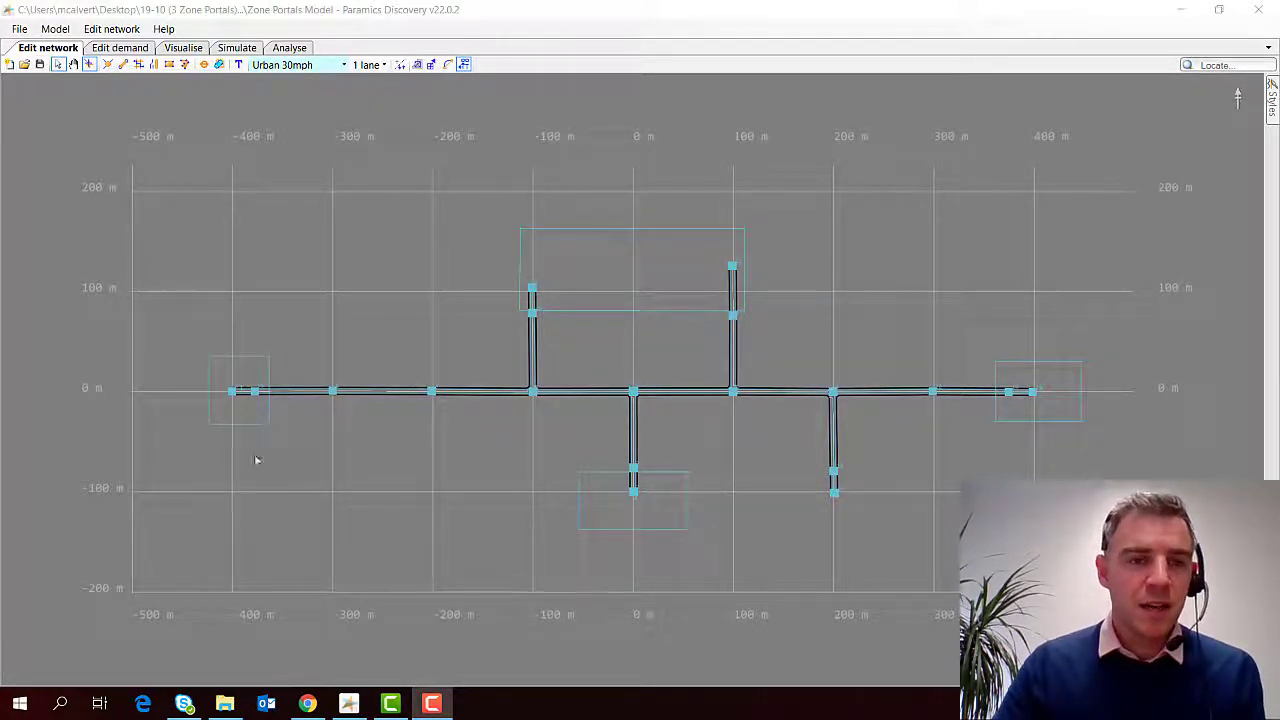
Select zone 1 at the western end of the main road to examine its entry and exit links
{"action": "scroll", "coordinate": [233, 400], "scroll_direction": "up", "scroll_amount": 1}
{"action": "scroll", "coordinate": [233, 398], "scroll_direction": "up", "scroll_amount": 3}
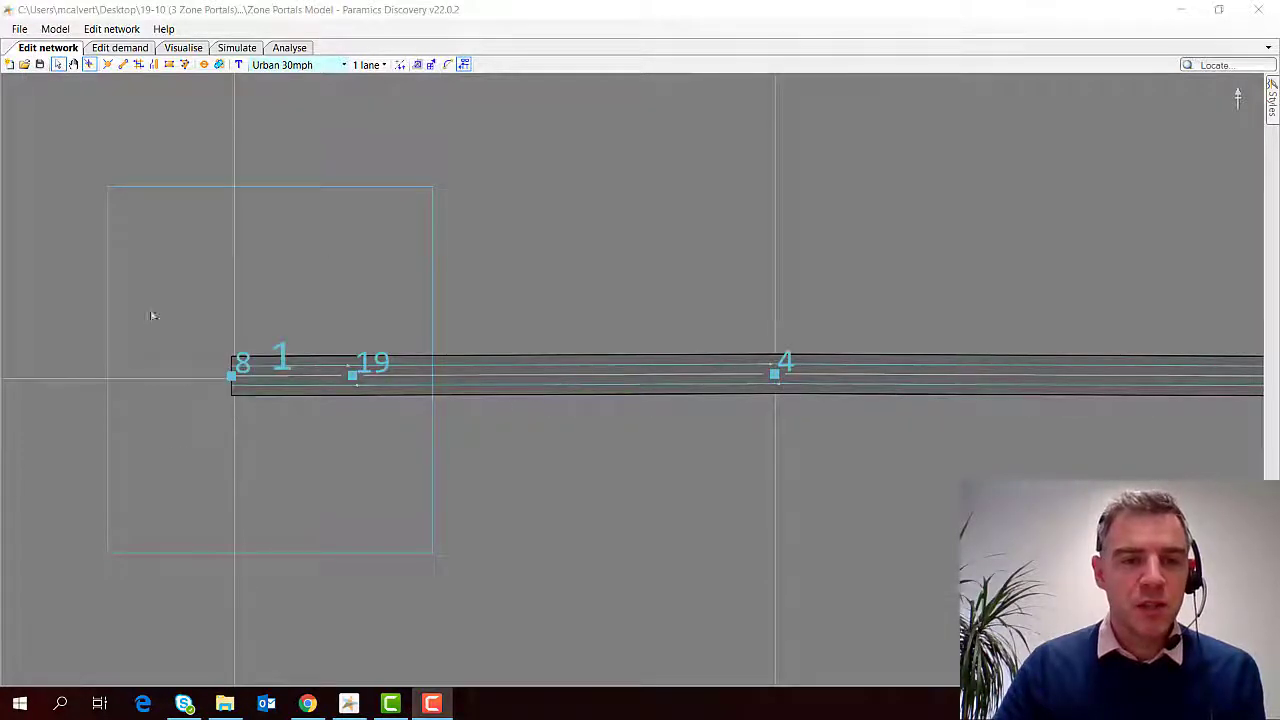
{"action": "left_click", "coordinate": [336, 458]}
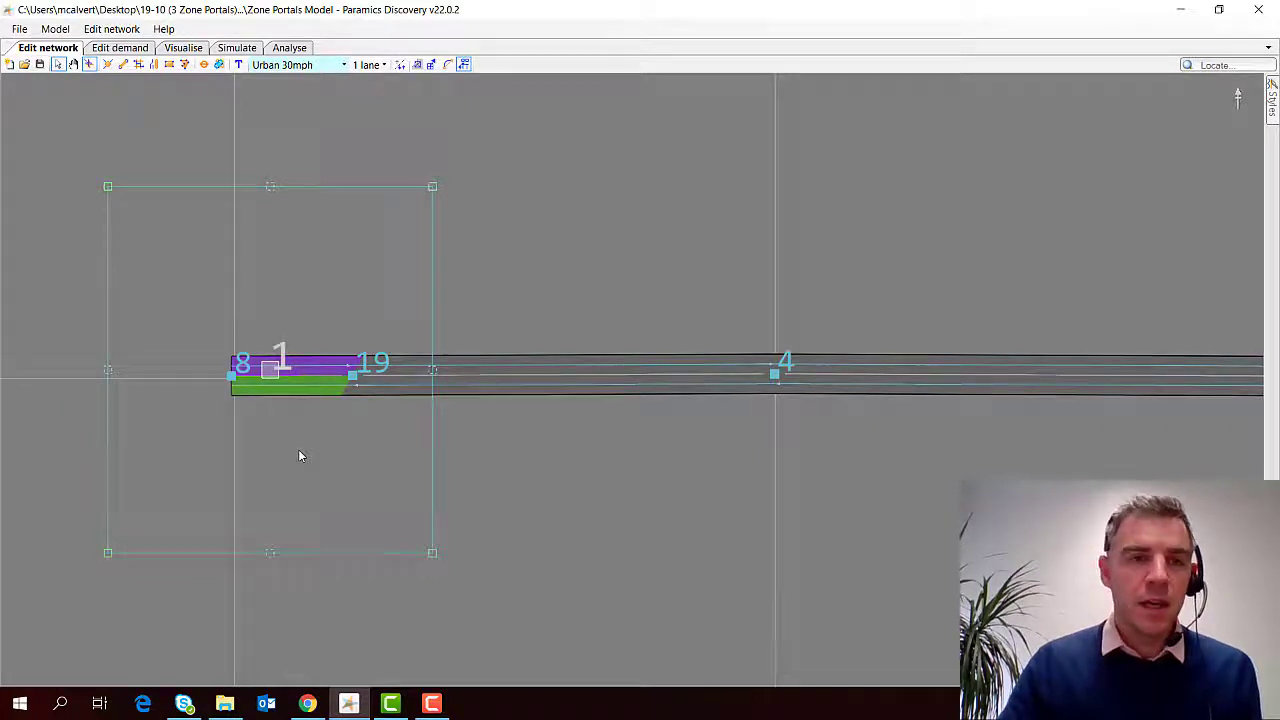
Select zone 2, which spans the two northern side roads, and open its properties to examine the portal options
{"action": "scroll", "coordinate": [299, 450], "scroll_direction": "down", "scroll_amount": 1}
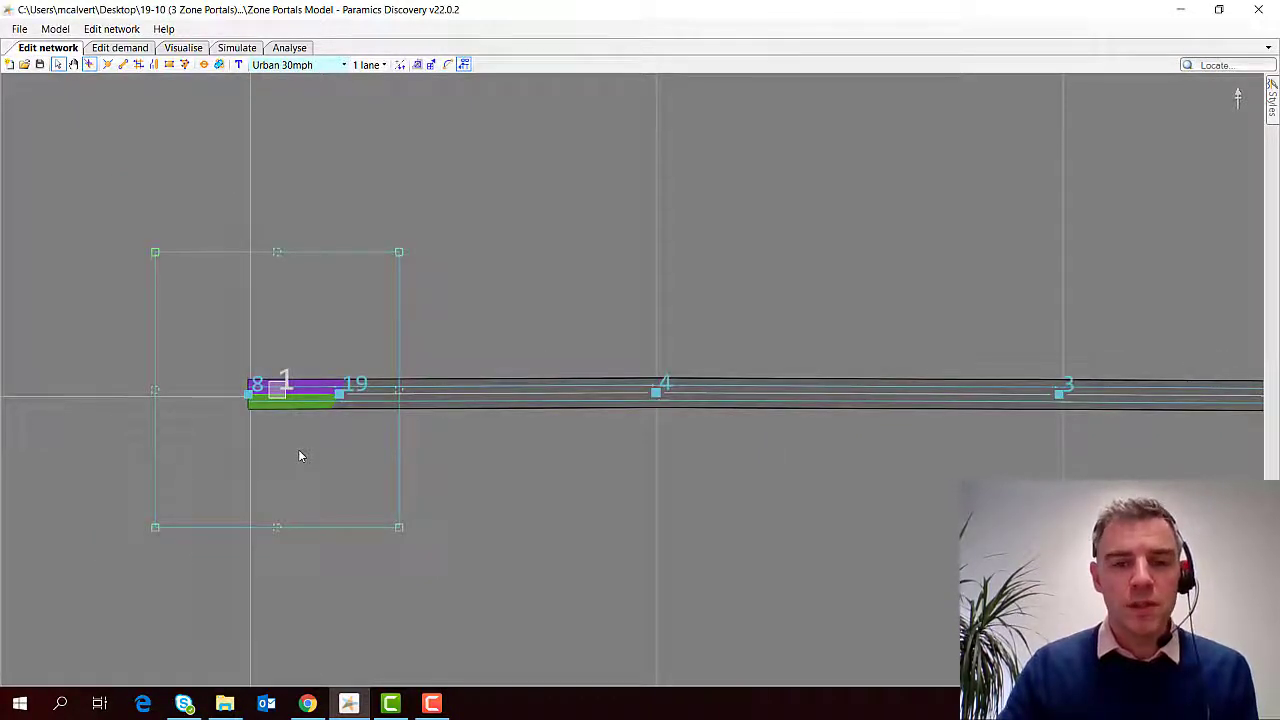
{"action": "scroll", "coordinate": [298, 449], "scroll_direction": "down", "scroll_amount": 2}
{"action": "left_click_drag", "start_coordinate": [890, 505], "coordinate": [608, 553]}
{"action": "left_click", "coordinate": [857, 255]}
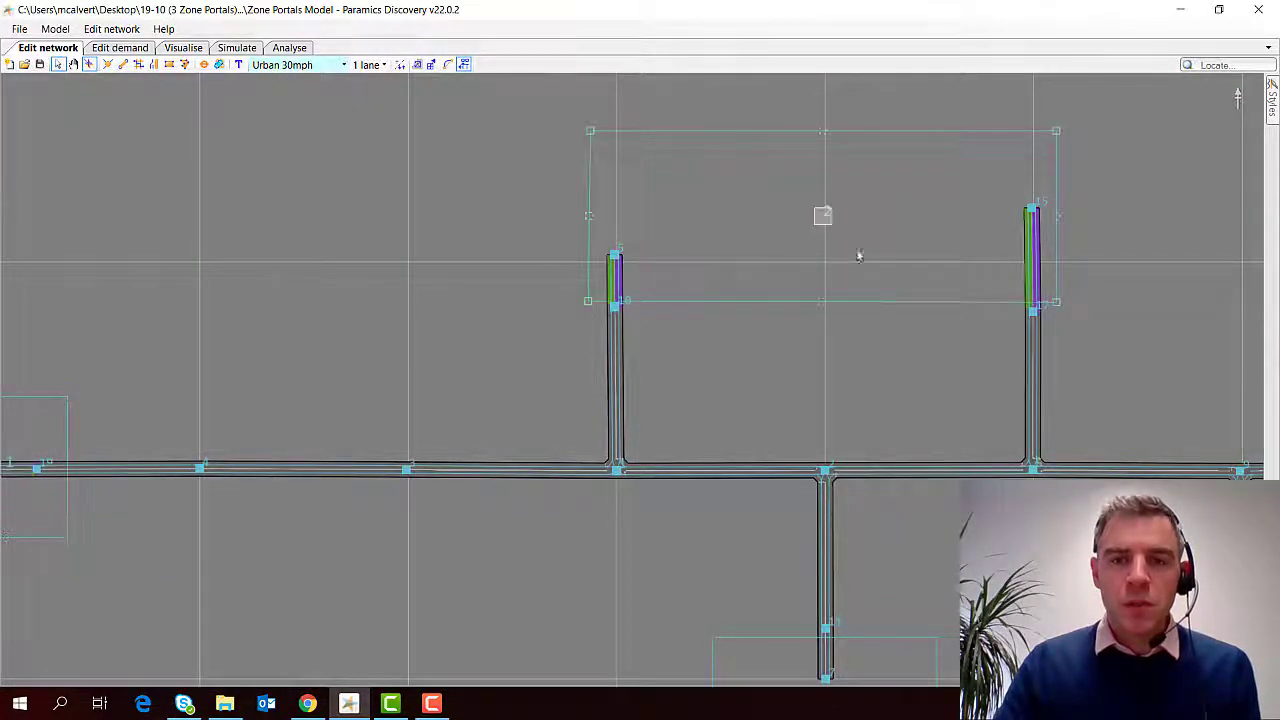
{"action": "left_click_drag", "start_coordinate": [869, 434], "coordinate": [735, 551]}
{"action": "scroll", "coordinate": [720, 397], "scroll_direction": "up", "scroll_amount": 2}
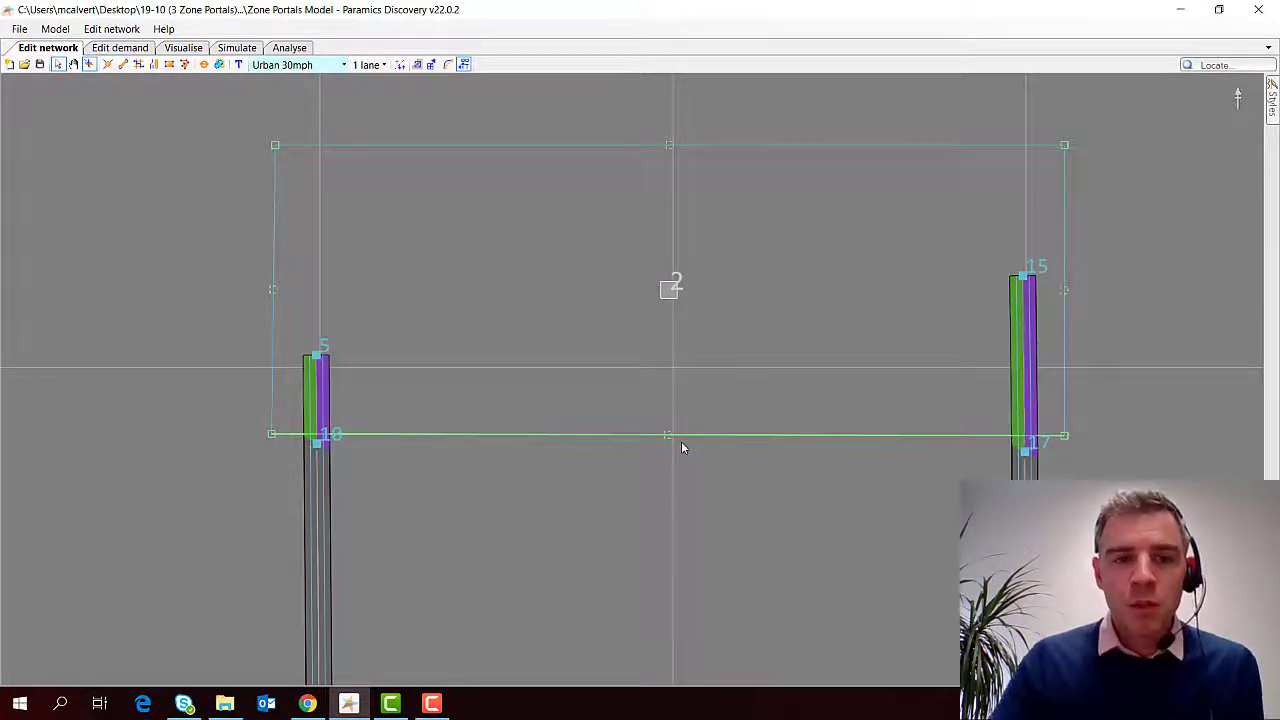
{"action": "right_click", "coordinate": [595, 291]}
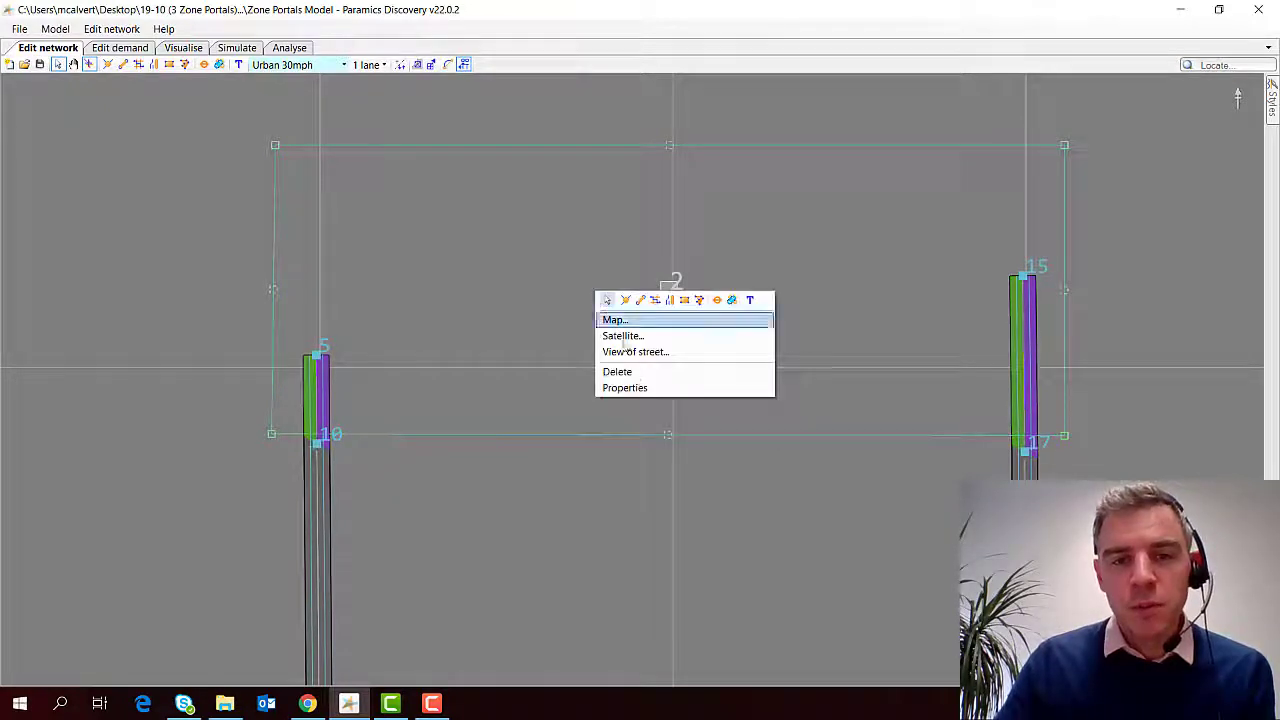
{"action": "left_click", "coordinate": [638, 389]}
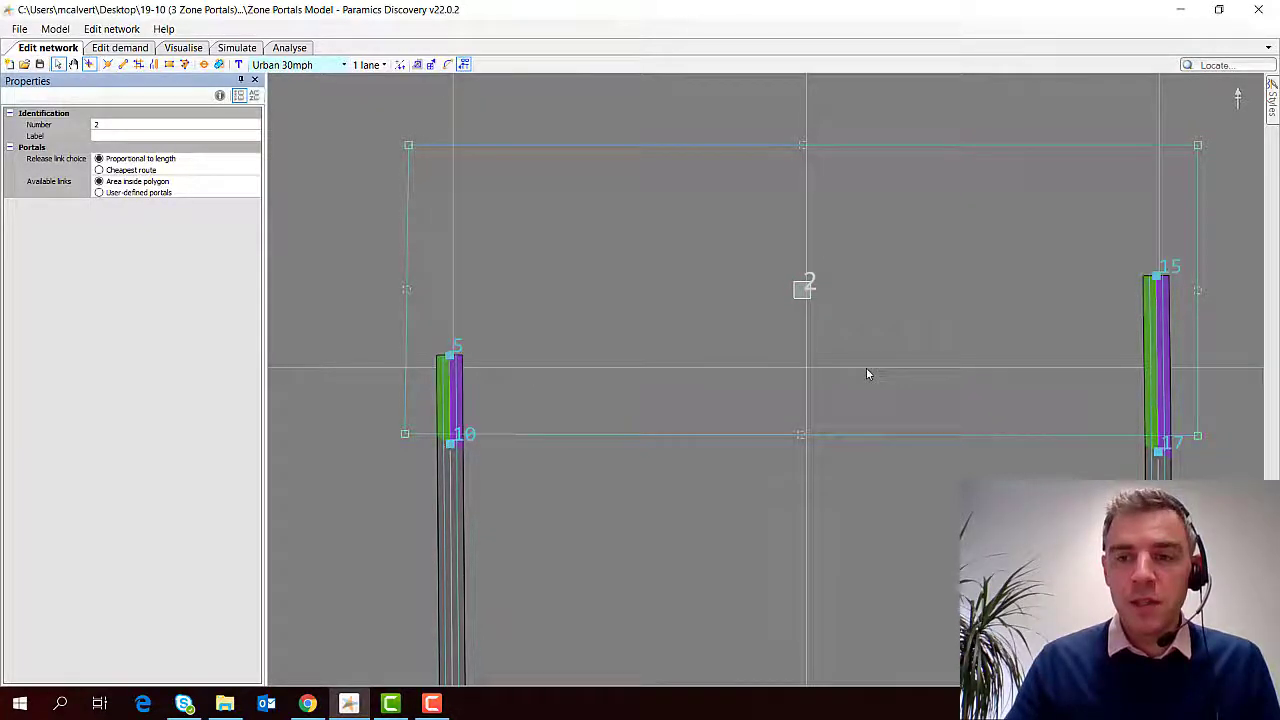
Move zone 2 west so it covers only the link at node 5, and move it back over both side roads
{"action": "scroll", "coordinate": [868, 372], "scroll_direction": "down", "scroll_amount": 1}
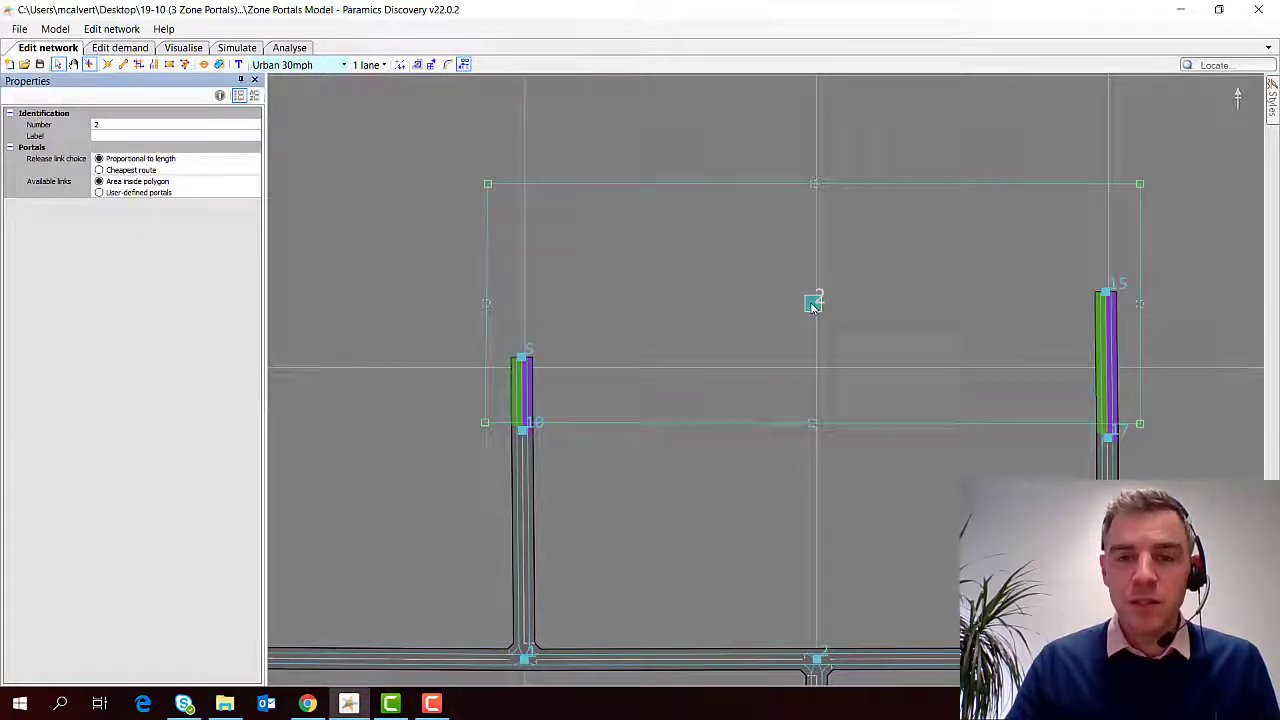
{"action": "left_click_drag", "start_coordinate": [816, 309], "coordinate": [814, 308]}
{"action": "left_click", "coordinate": [743, 307]}
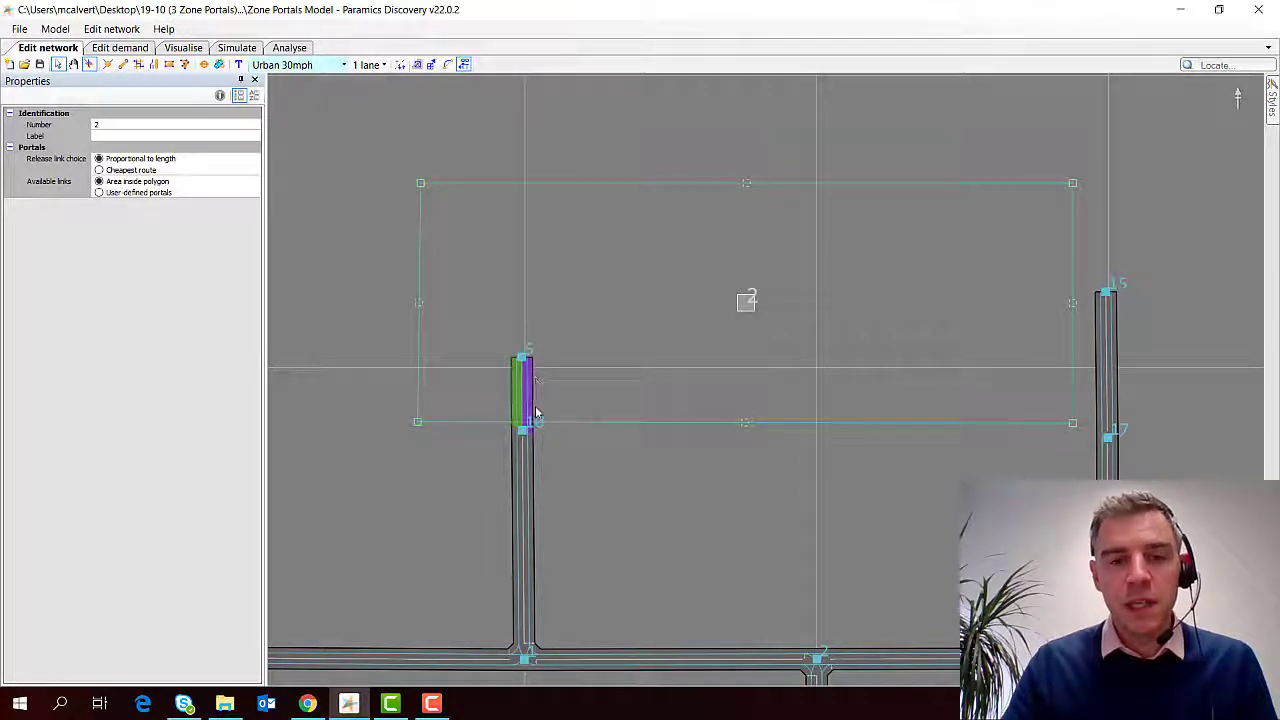
{"action": "left_click_drag", "start_coordinate": [749, 300], "coordinate": [808, 306]}
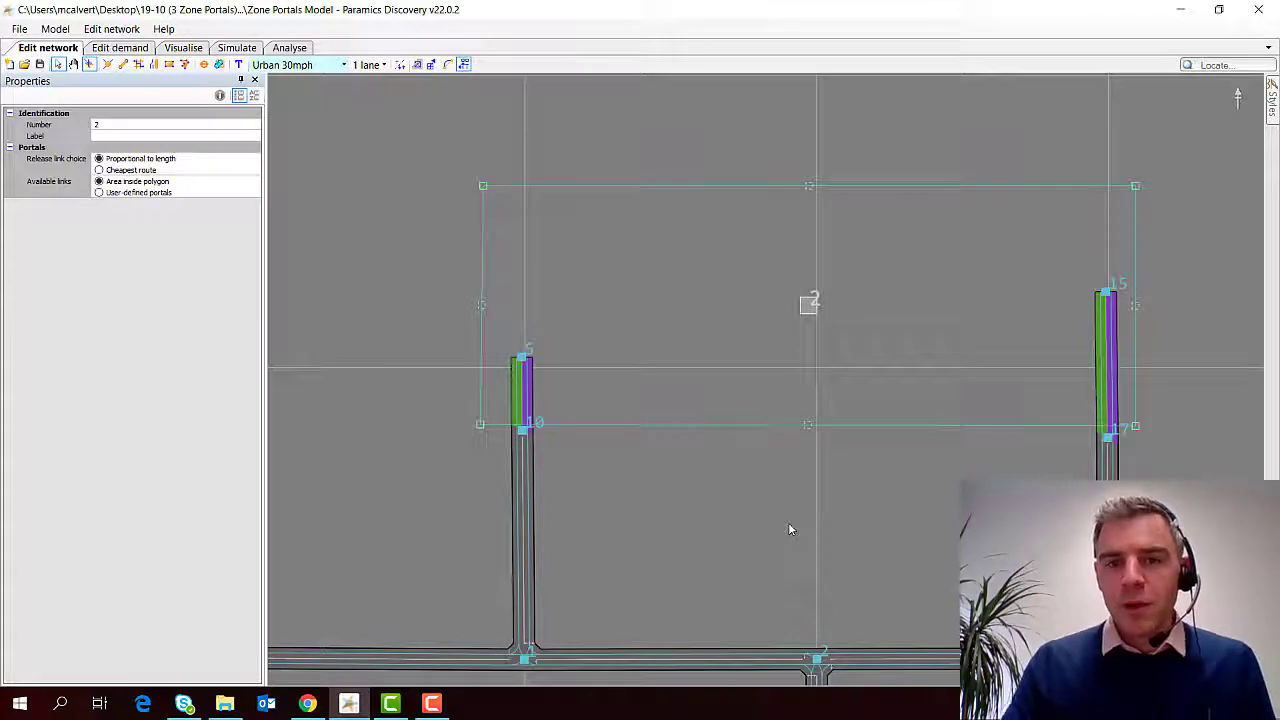
Compare the lengths of the links from node 10 to 5 and from node 17 to 15, and reselect zone 2
{"action": "left_click", "coordinate": [519, 387]}
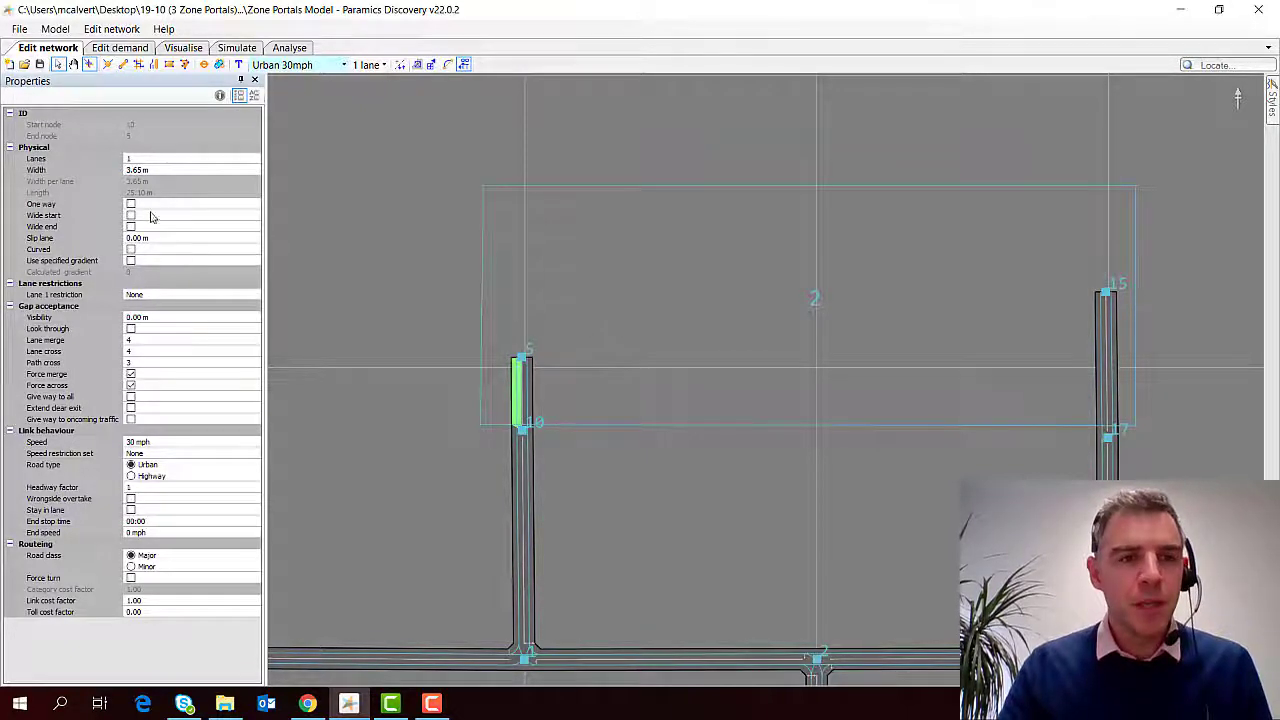
{"action": "left_click", "coordinate": [1104, 345]}
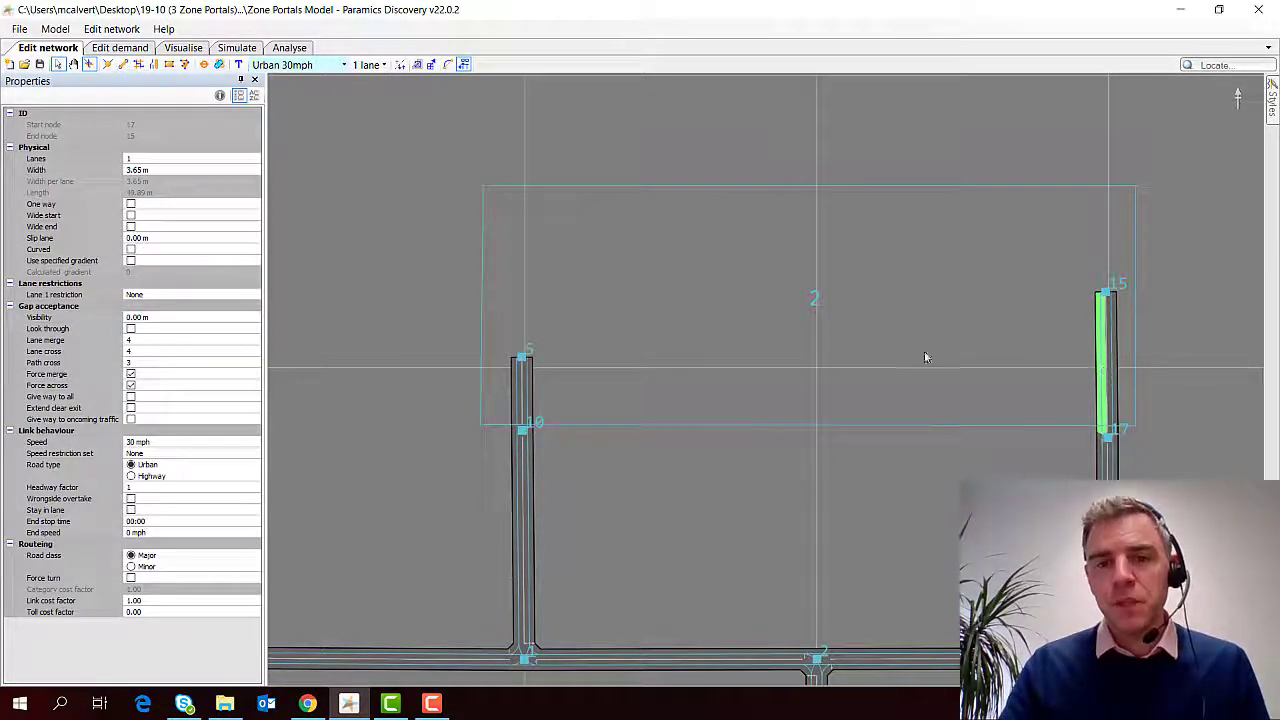
{"action": "left_click", "coordinate": [867, 296]}
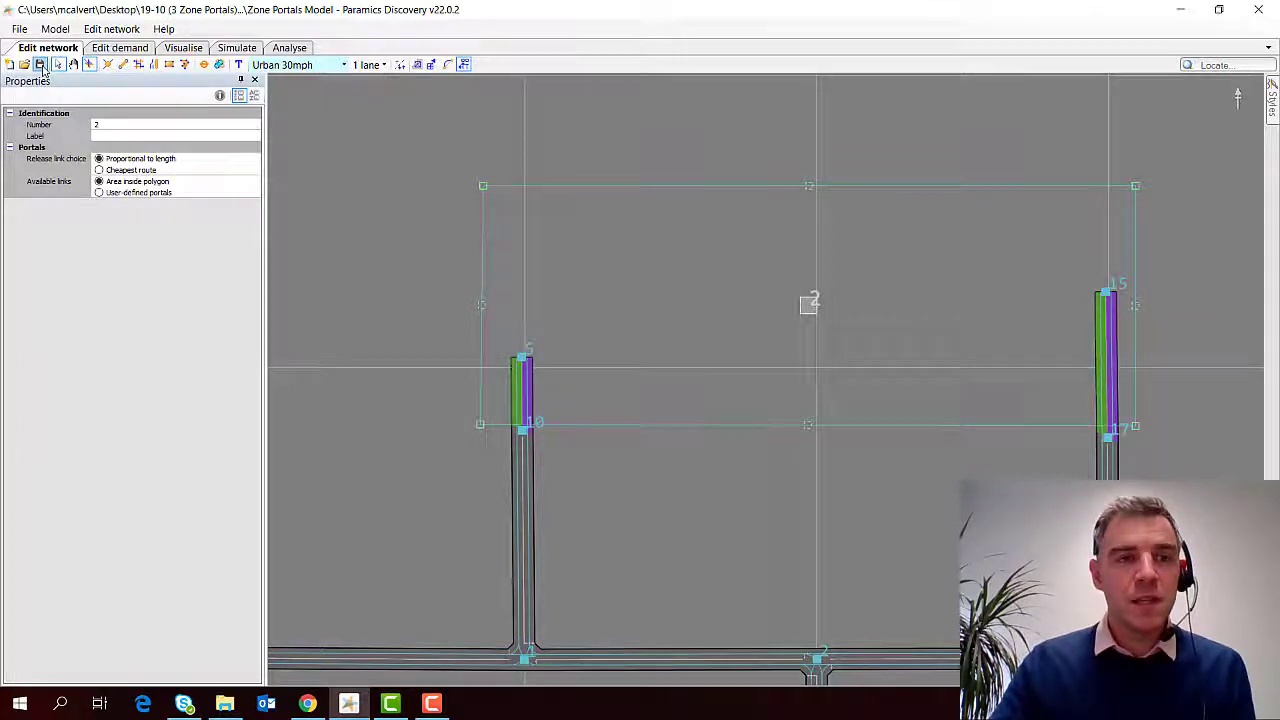
Refresh the visualisation of the network and run it at 20x speed
{"action": "left_click", "coordinate": [188, 49]}
{"action": "left_click", "coordinate": [38, 674]}
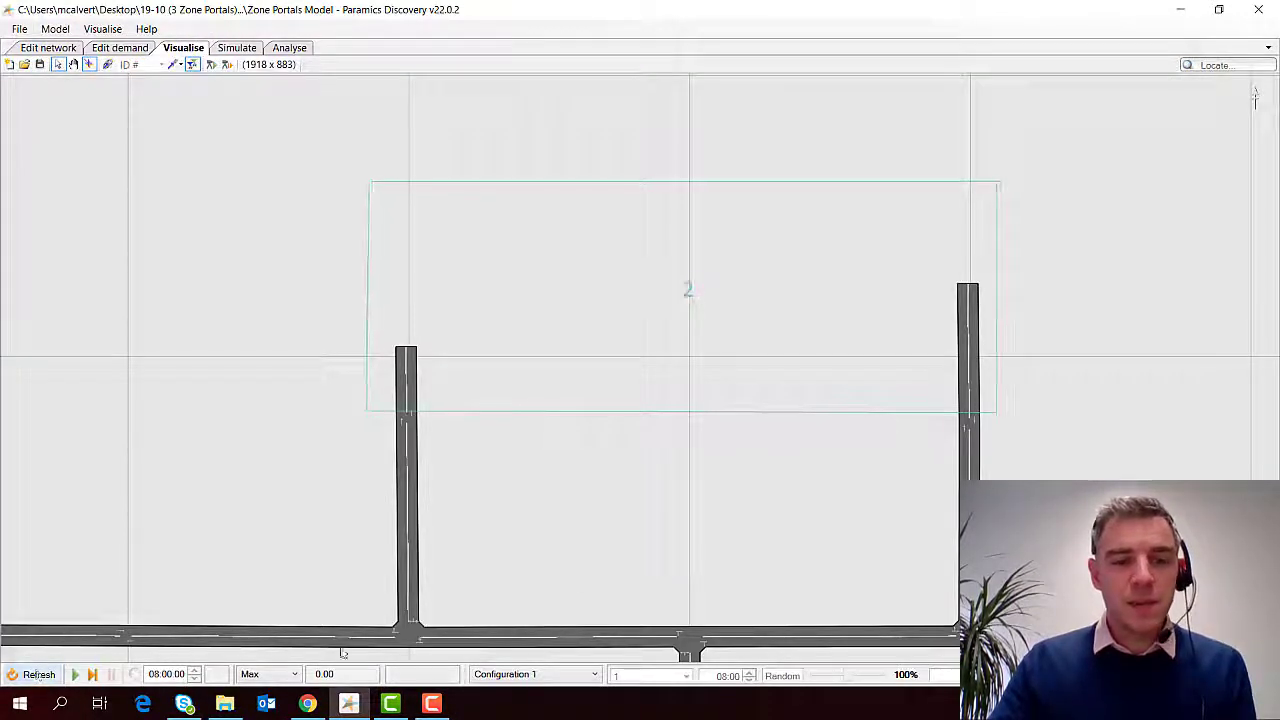
{"action": "left_click_drag", "start_coordinate": [624, 554], "coordinate": [663, 363]}
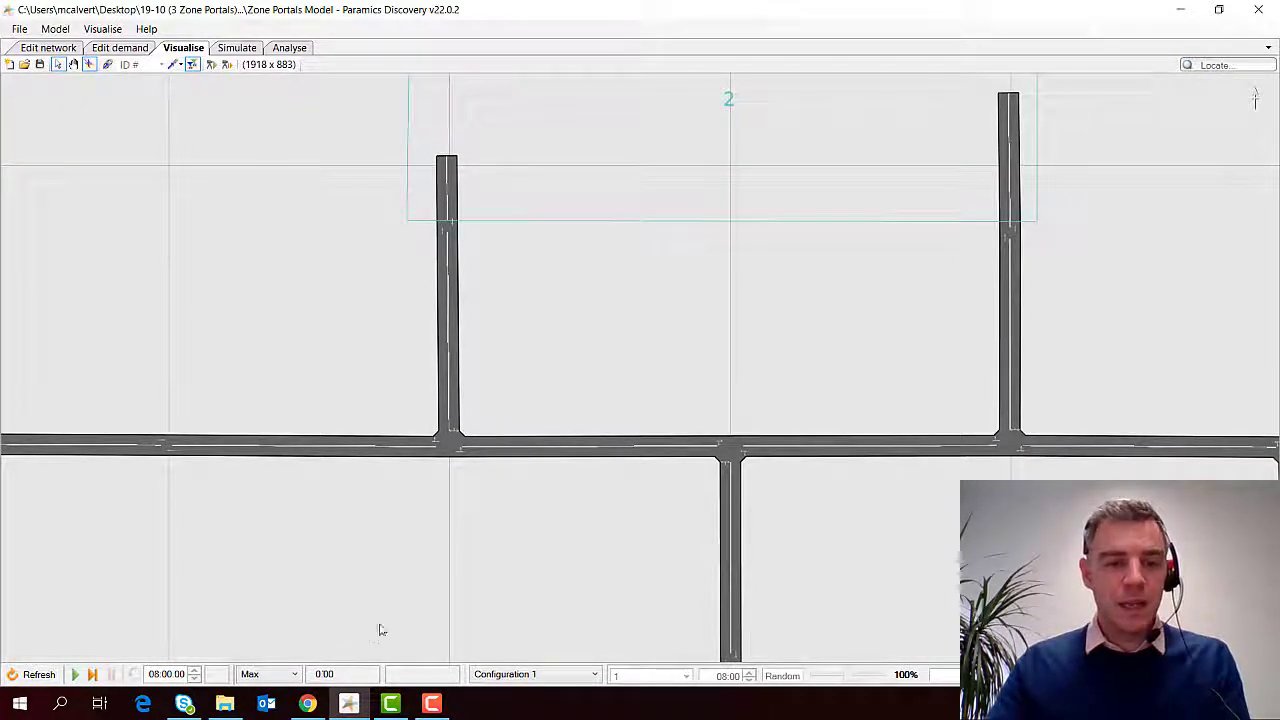
{"action": "left_click", "coordinate": [270, 674]}
{"action": "left_click", "coordinate": [283, 617]}
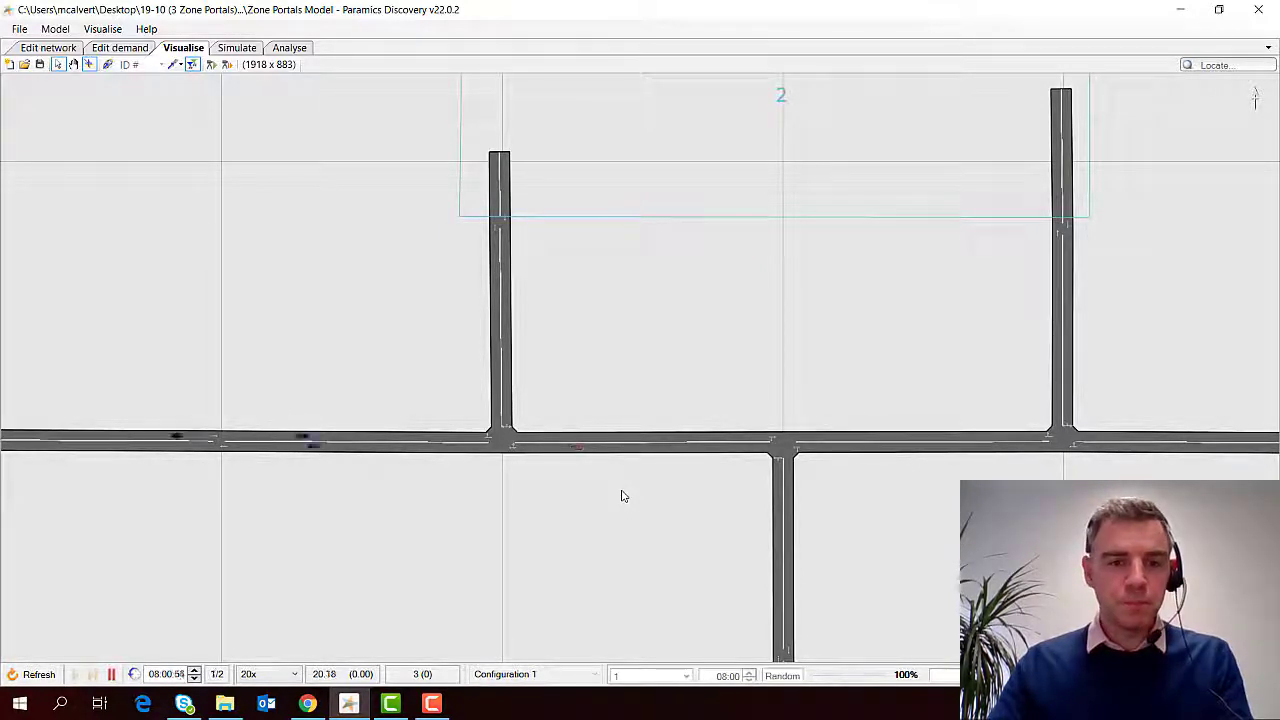
Examine how vehicles use the two northern side roads at their junctions with the main road
{"action": "scroll", "coordinate": [503, 430], "scroll_direction": "up", "scroll_amount": 3}
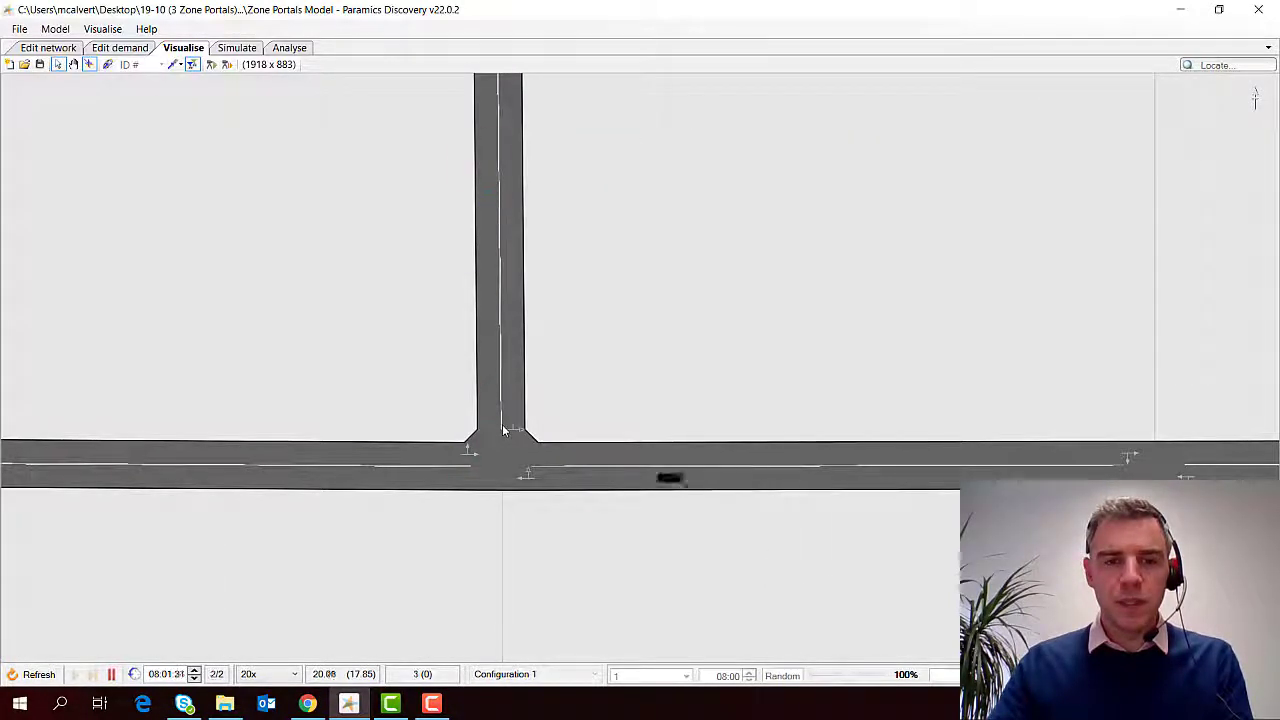
{"action": "scroll", "coordinate": [505, 430], "scroll_direction": "down", "scroll_amount": 1}
{"action": "scroll", "coordinate": [503, 430], "scroll_direction": "down", "scroll_amount": 3}
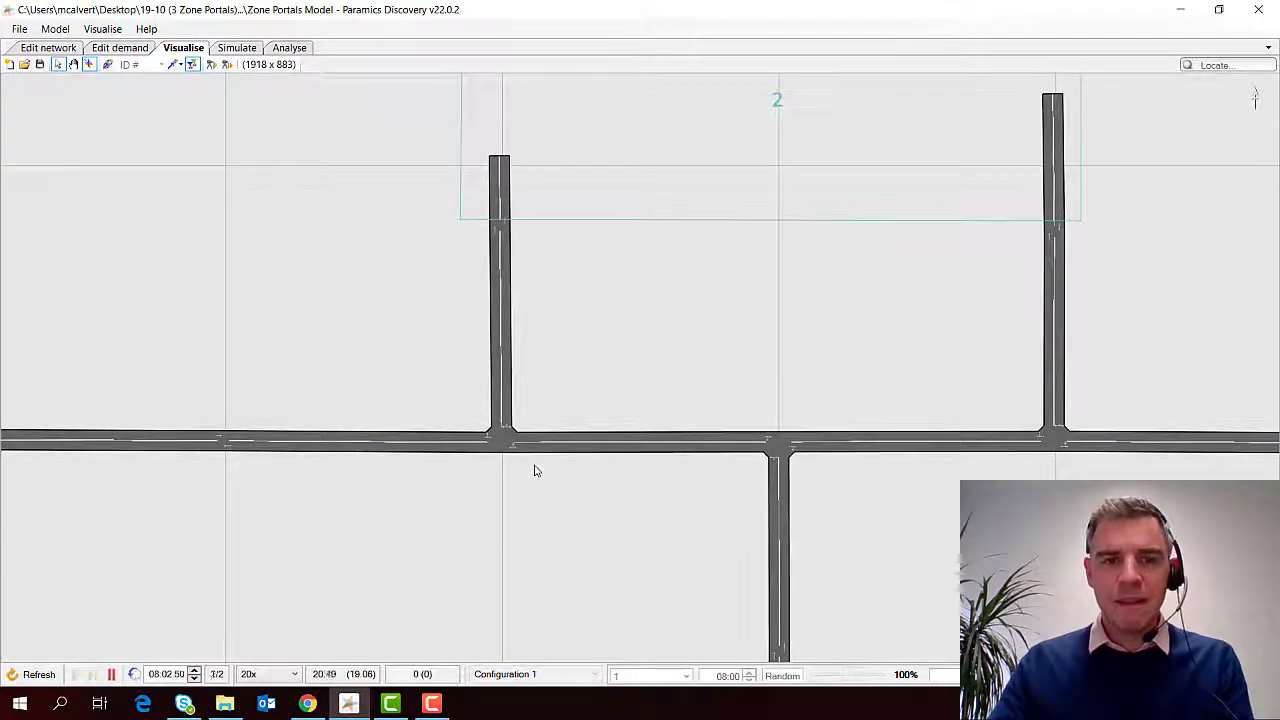
{"action": "left_click_drag", "start_coordinate": [1029, 475], "coordinate": [913, 472]}
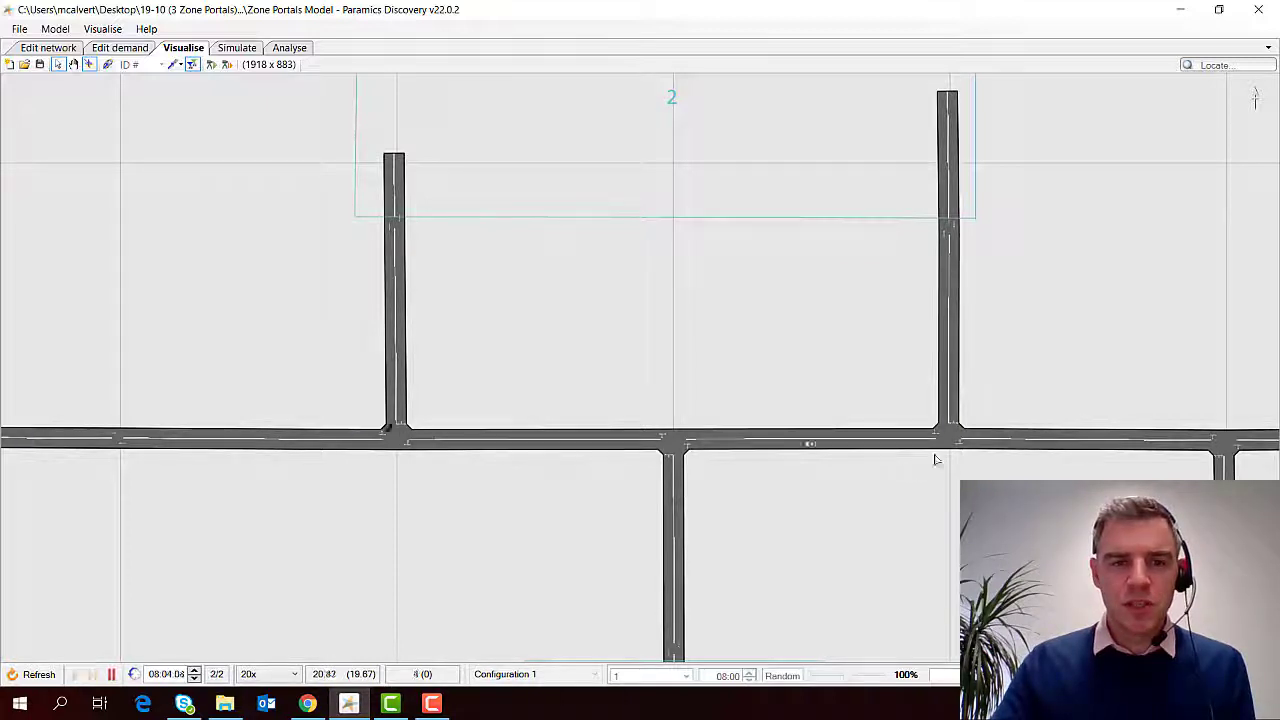
{"action": "scroll", "coordinate": [693, 467], "scroll_direction": "up", "scroll_amount": 5}
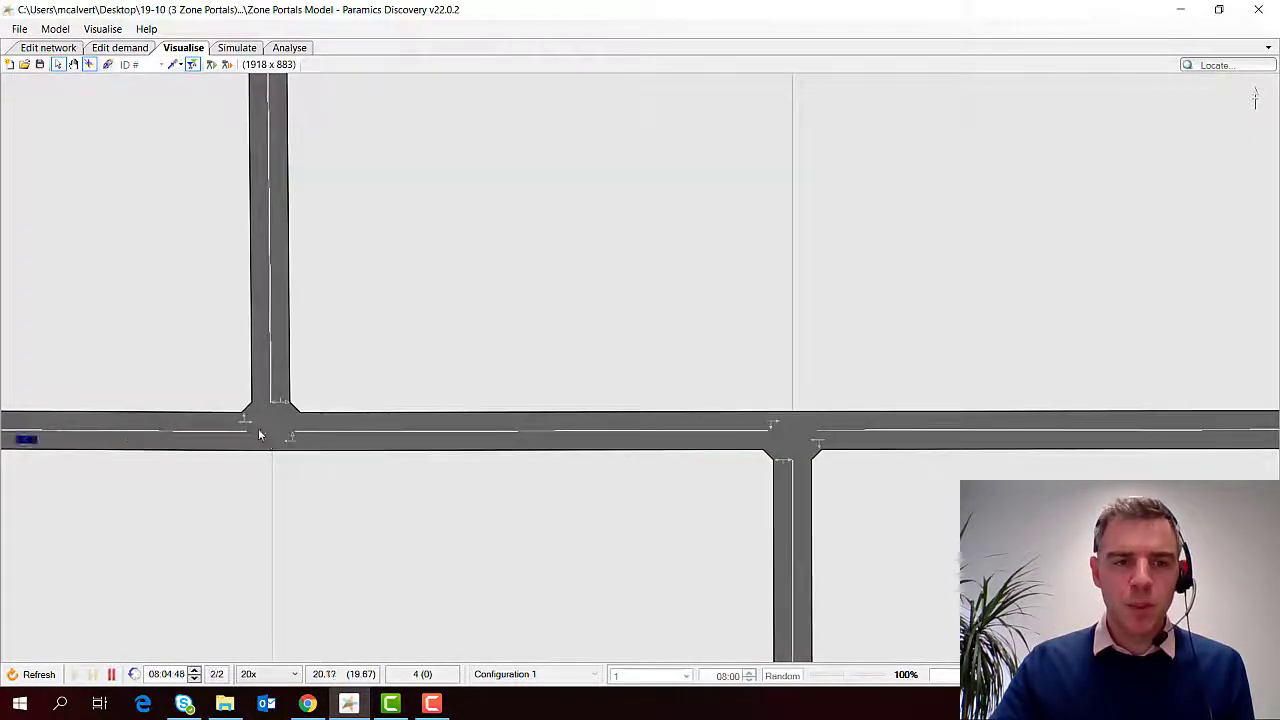
{"action": "left_click_drag", "start_coordinate": [869, 493], "coordinate": [254, 500]}
{"action": "left_click_drag", "start_coordinate": [884, 430], "coordinate": [807, 452]}
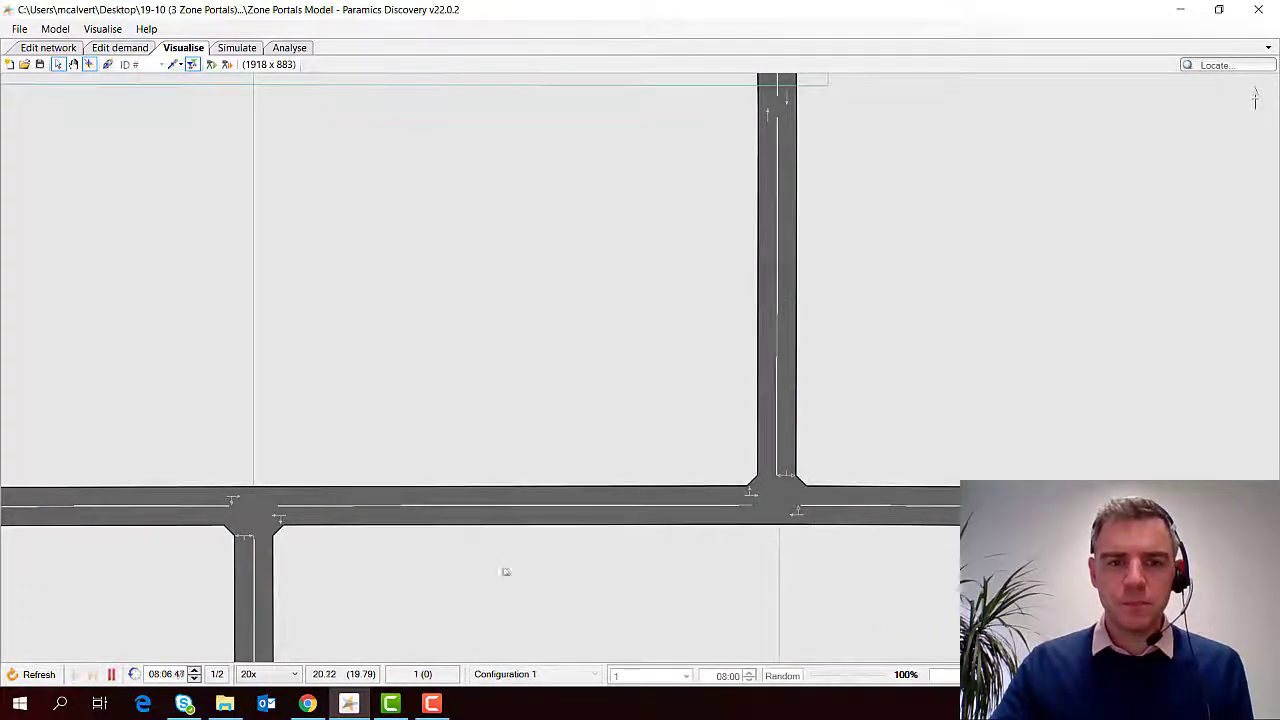
{"action": "left_click_drag", "start_coordinate": [391, 546], "coordinate": [801, 551]}
{"action": "scroll", "coordinate": [802, 552], "scroll_direction": "down", "scroll_amount": 3}
{"action": "scroll", "coordinate": [802, 556], "scroll_direction": "down", "scroll_amount": 2}
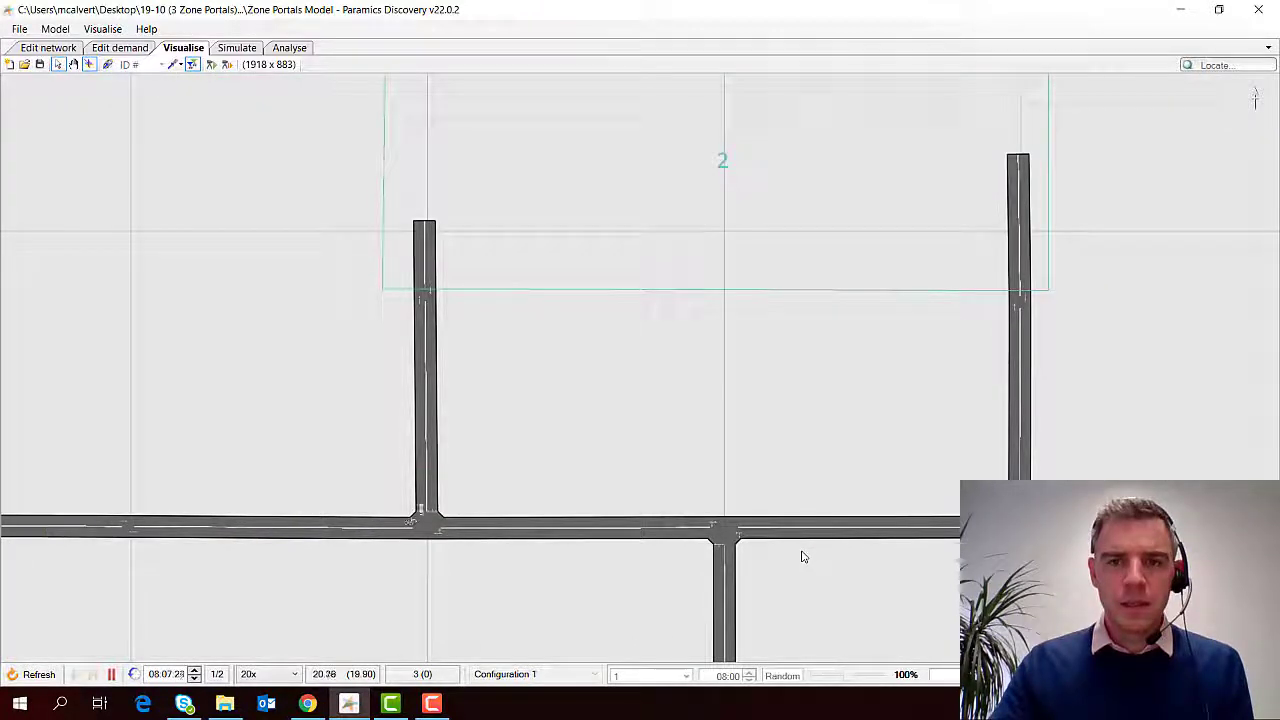
Check the demands between zones 1 and 2 in Matrix 1, and return to the running visualisation
{"action": "left_click", "coordinate": [125, 48]}
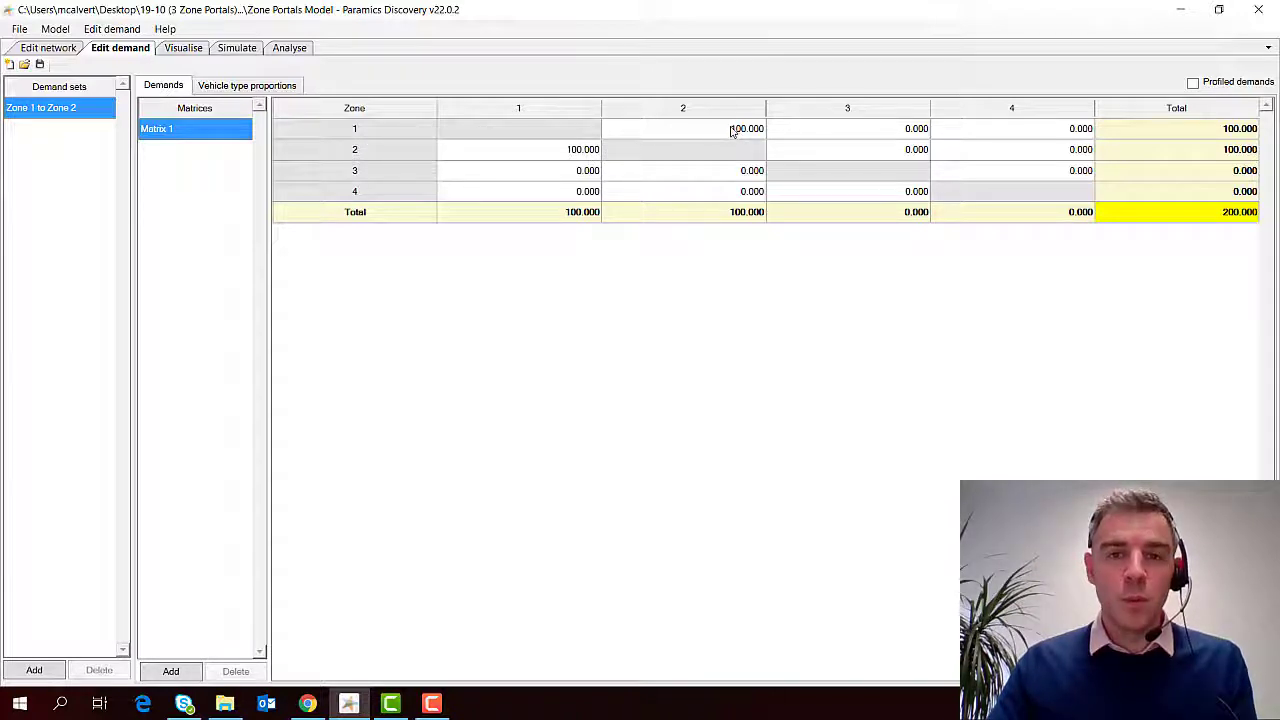
{"action": "left_click", "coordinate": [183, 48]}
{"action": "scroll", "coordinate": [634, 479], "scroll_direction": "down", "scroll_amount": 2}
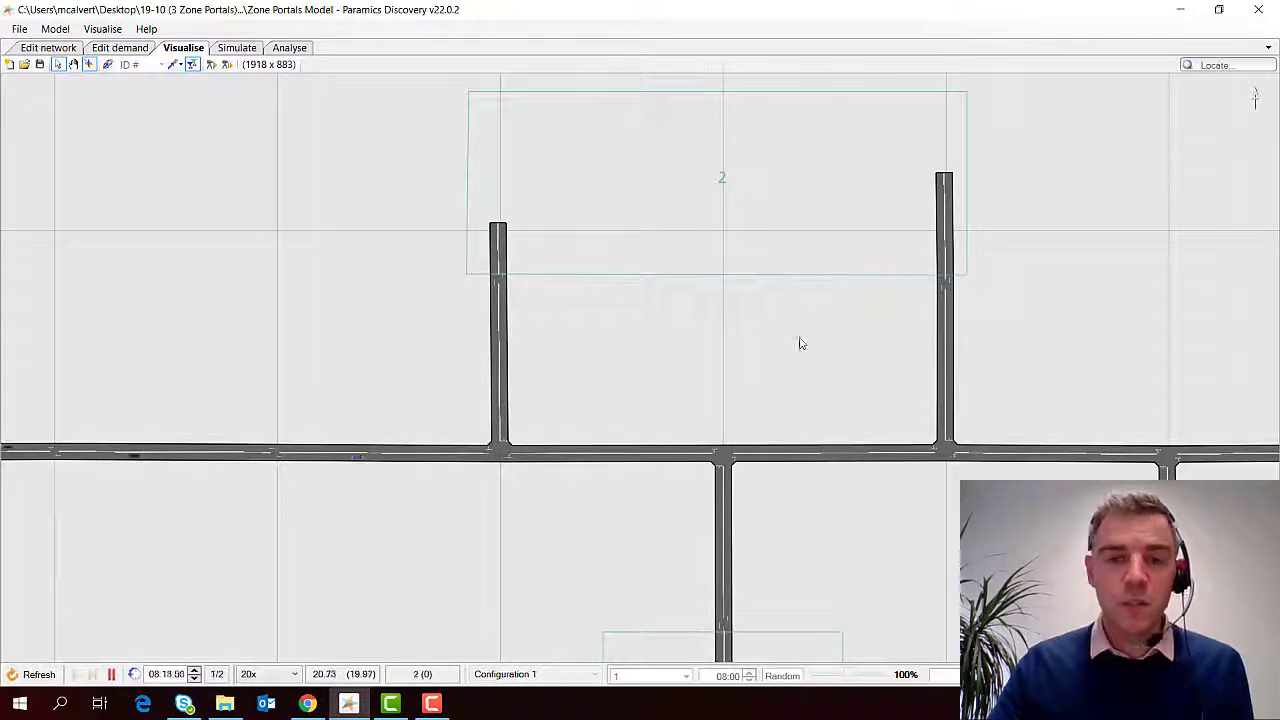
Run the Configuration 1 simulation with turn counts recorded
{"action": "left_click", "coordinate": [237, 49]}
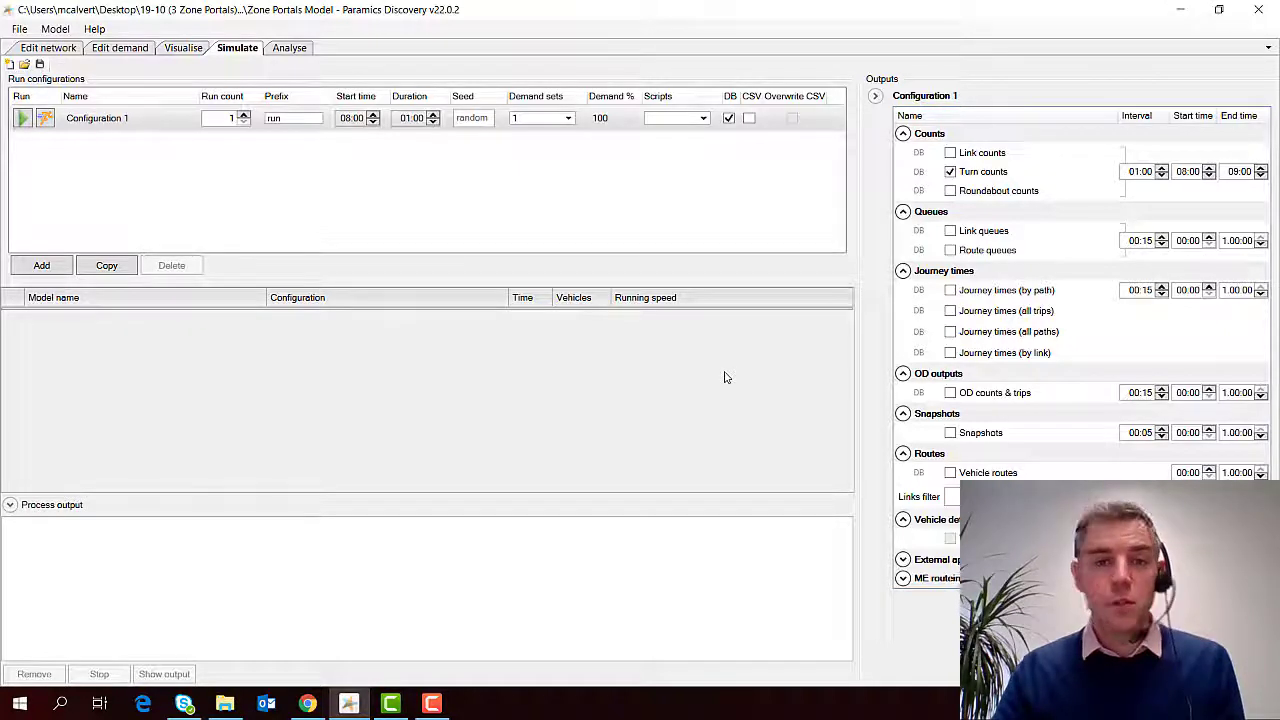
{"action": "left_click", "coordinate": [22, 118]}
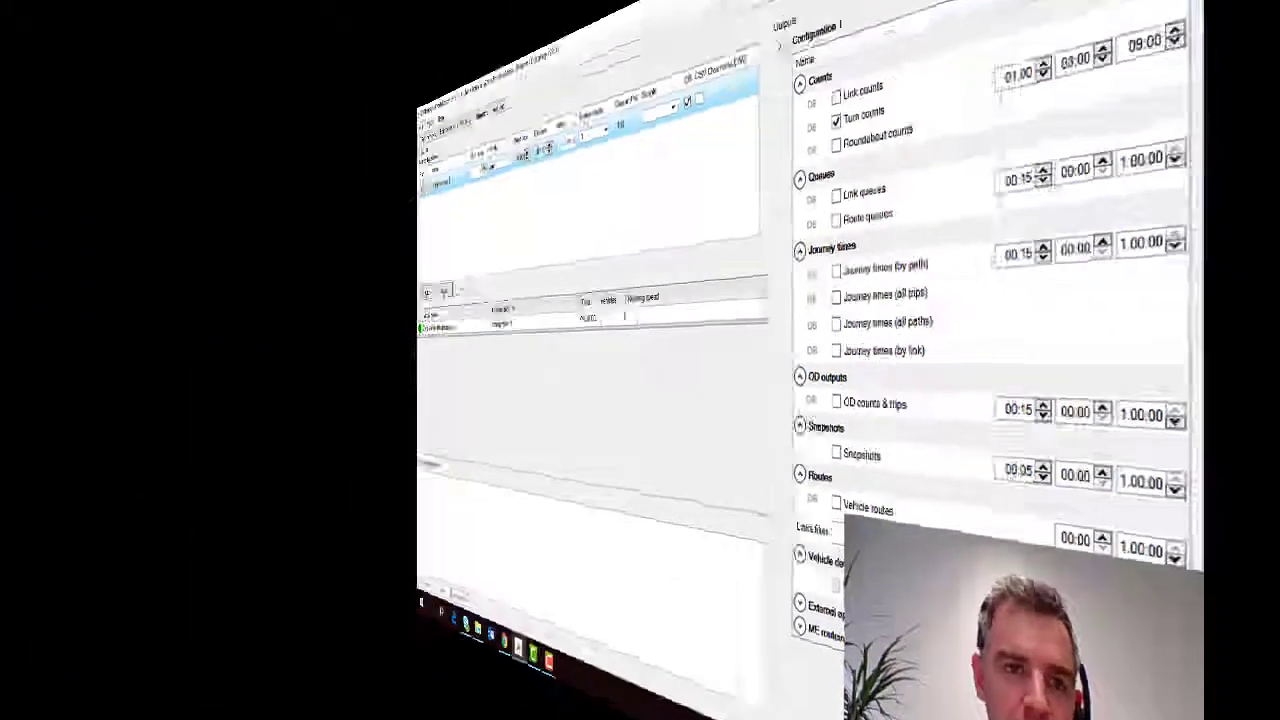
Add a data plot of the simulation results in run.sqlite3, using the Turn counts table
{"action": "left_click", "coordinate": [289, 48]}
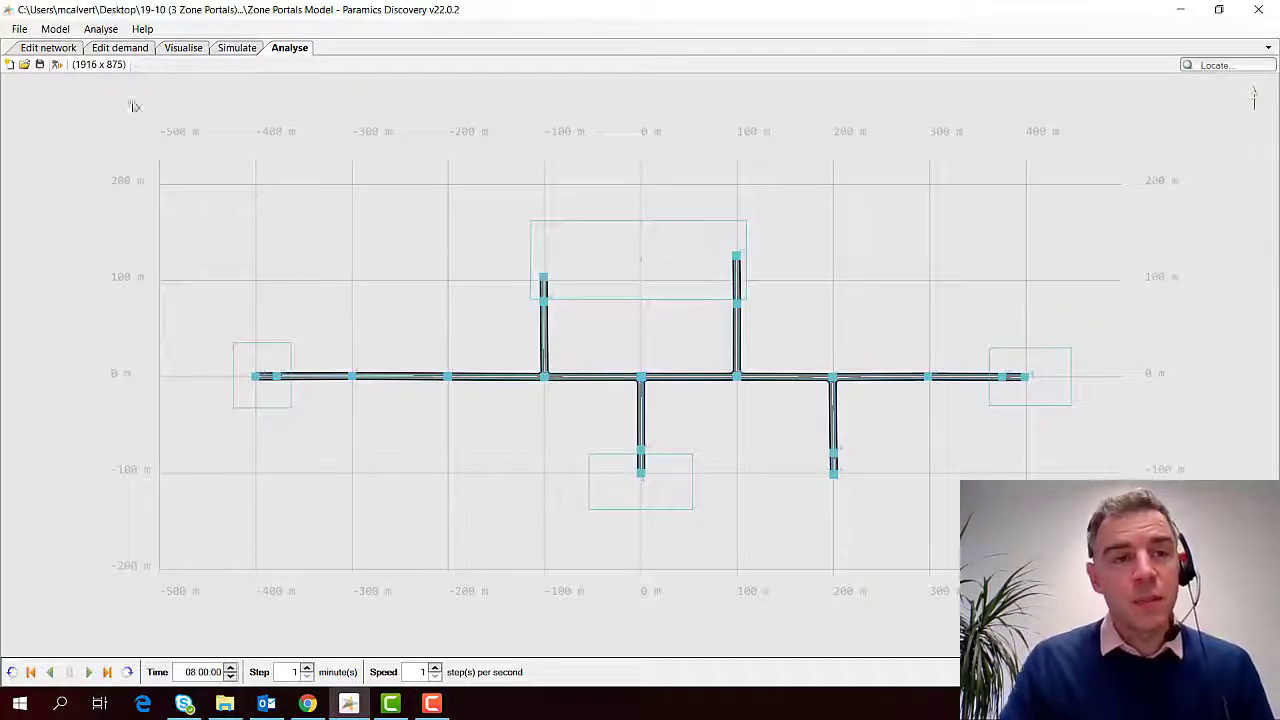
{"action": "left_click", "coordinate": [100, 29]}
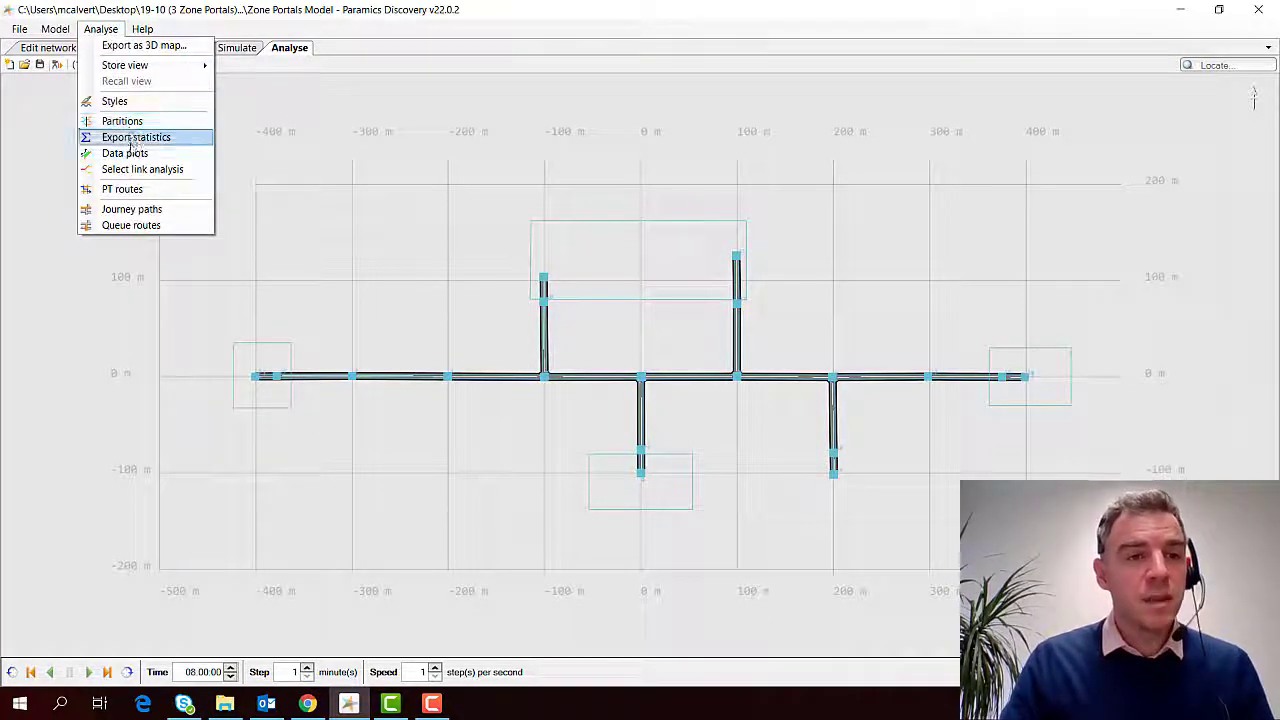
{"action": "left_click", "coordinate": [125, 153]}
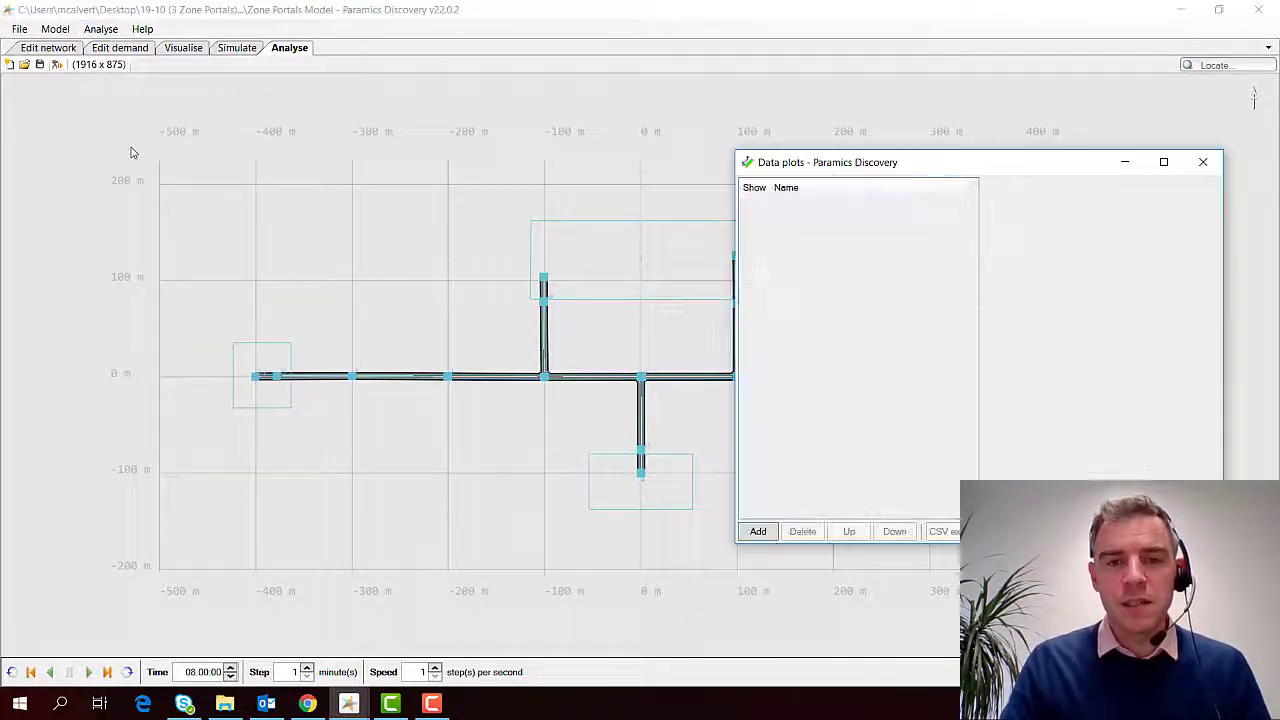
{"action": "left_click", "coordinate": [758, 532]}
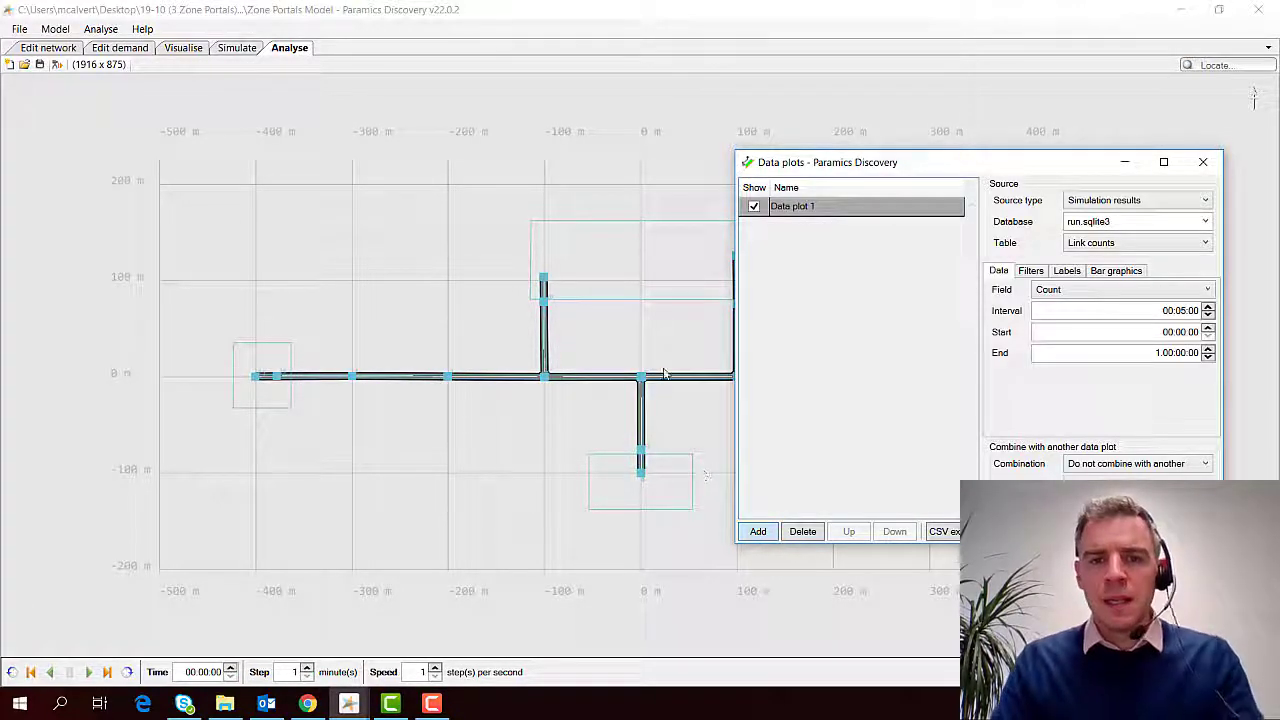
{"action": "left_click_drag", "start_coordinate": [663, 368], "coordinate": [447, 351]}
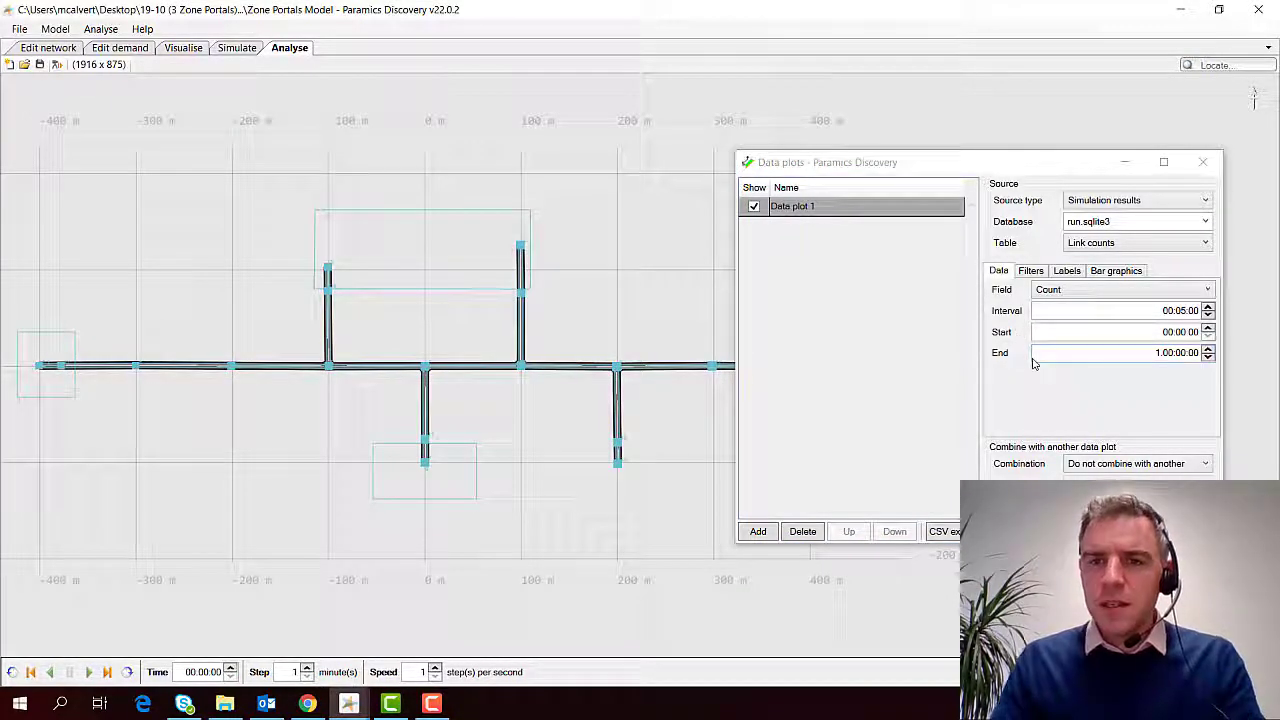
{"action": "left_click", "coordinate": [1105, 244]}
{"action": "left_click", "coordinate": [1110, 274]}
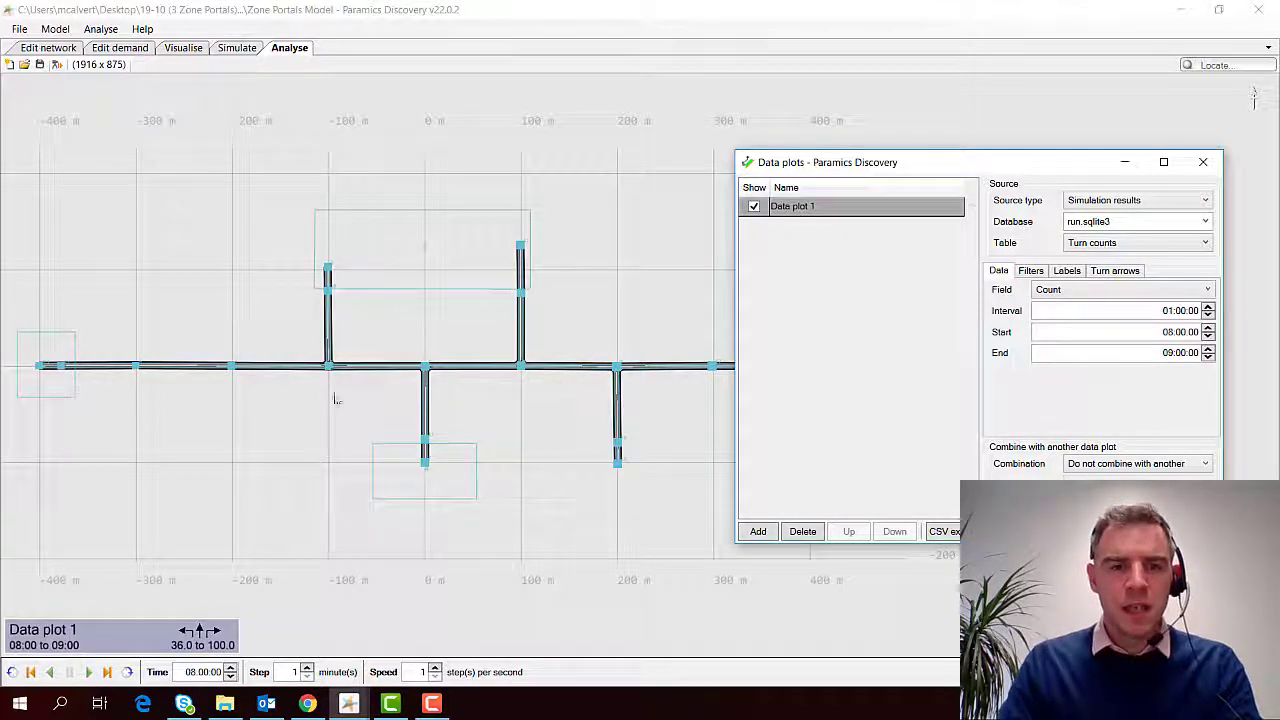
Format the data plot's turn count labels with 0 decimal places and a yellow colour
{"action": "scroll", "coordinate": [320, 371], "scroll_direction": "up", "scroll_amount": 3}
{"action": "scroll", "coordinate": [360, 372], "scroll_direction": "up", "scroll_amount": 8}
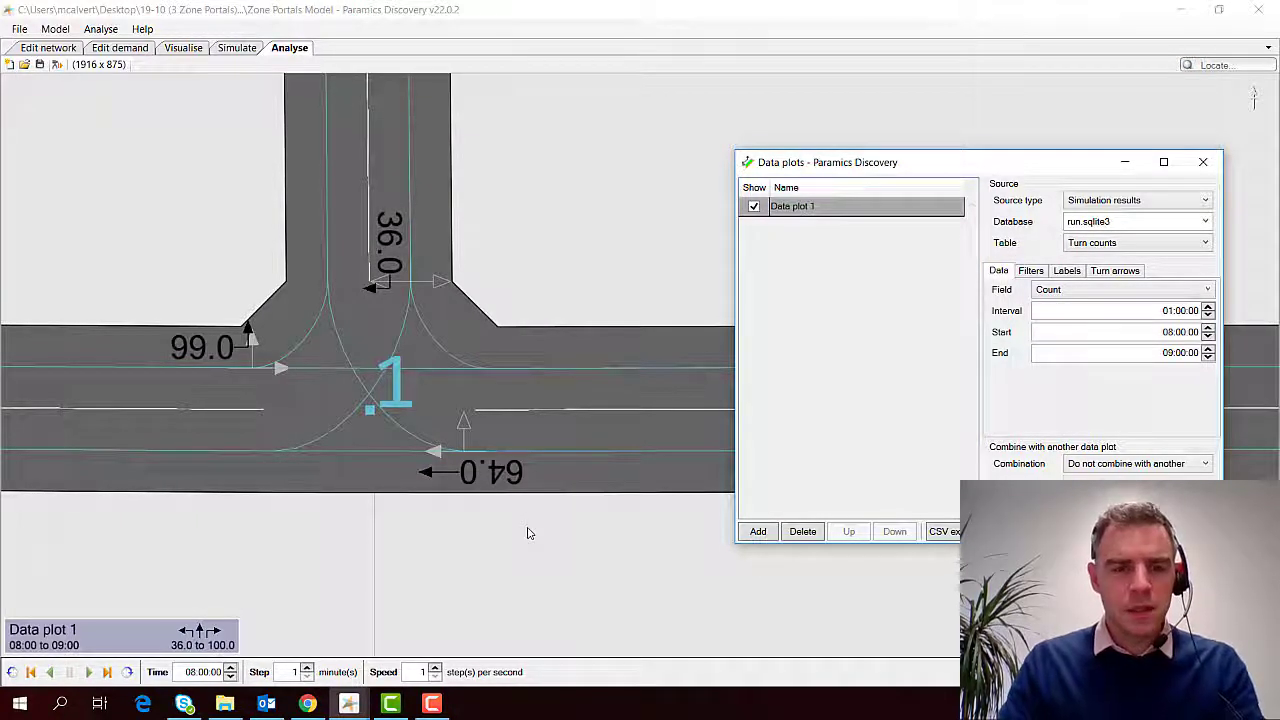
{"action": "left_click_drag", "start_coordinate": [500, 533], "coordinate": [499, 512]}
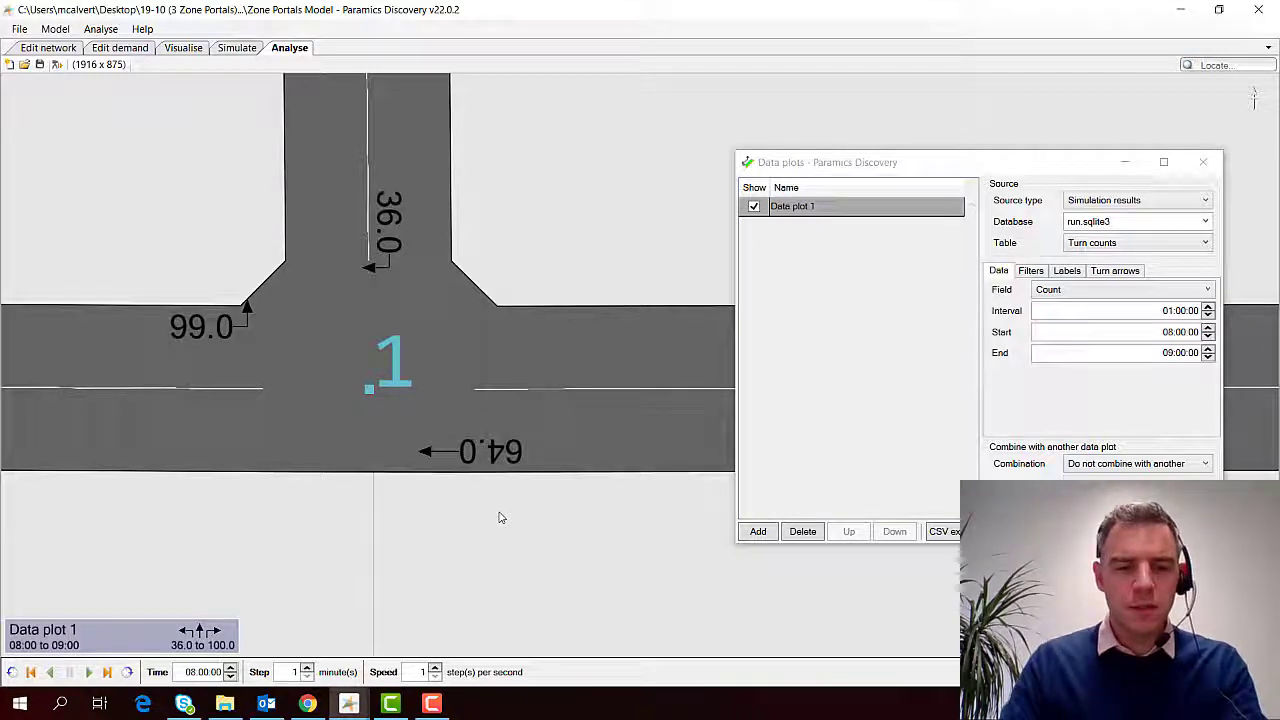
{"action": "left_click", "coordinate": [1106, 276]}
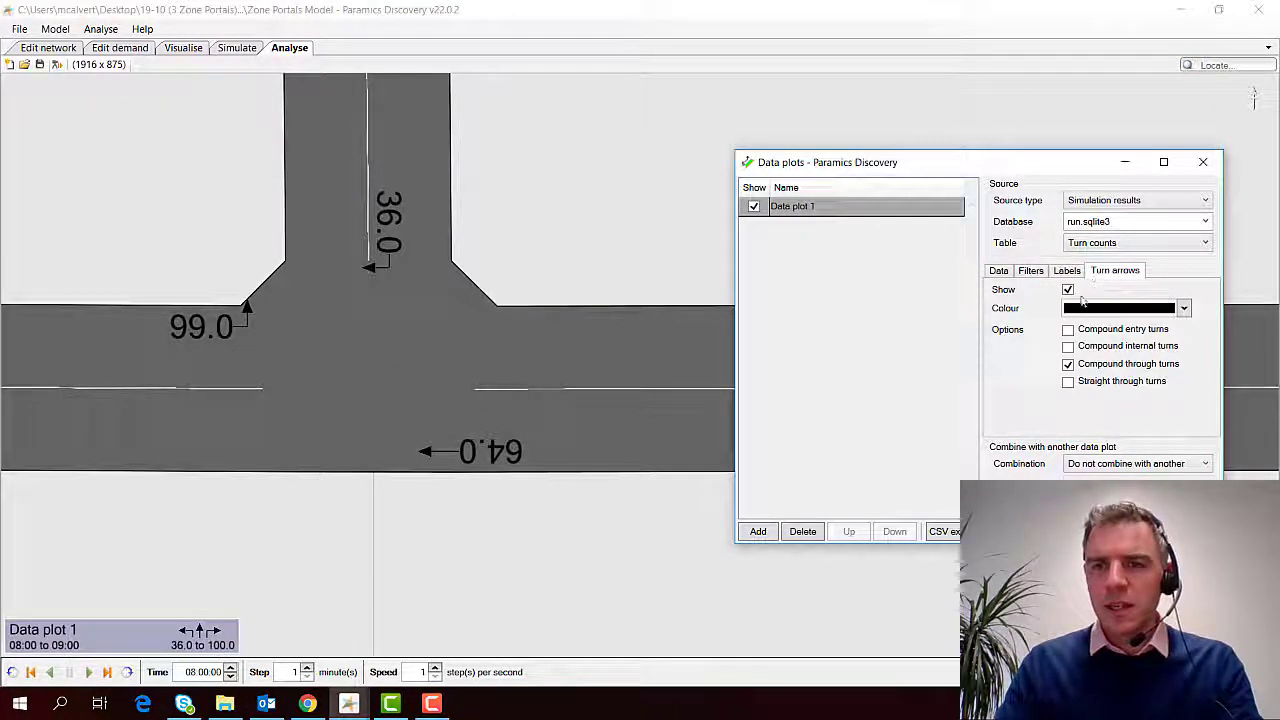
{"action": "left_click", "coordinate": [1067, 274]}
{"action": "left_click", "coordinate": [1208, 370]}
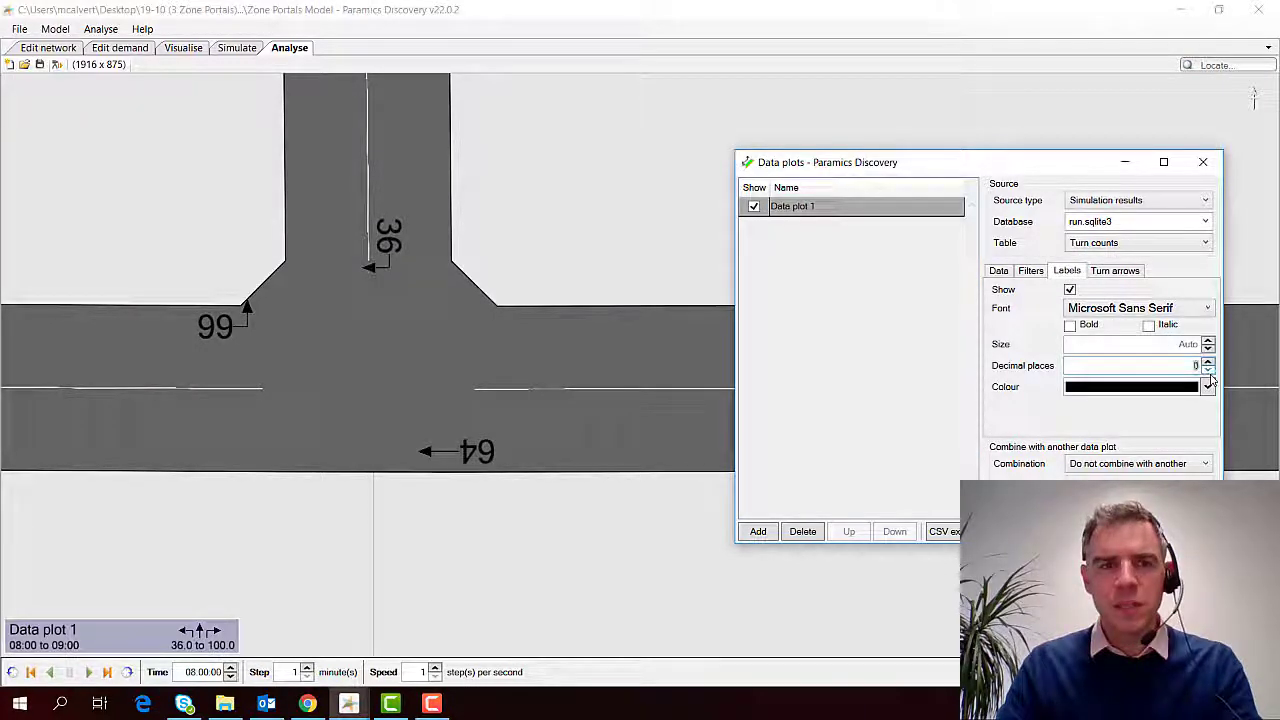
{"action": "left_click", "coordinate": [1207, 388]}
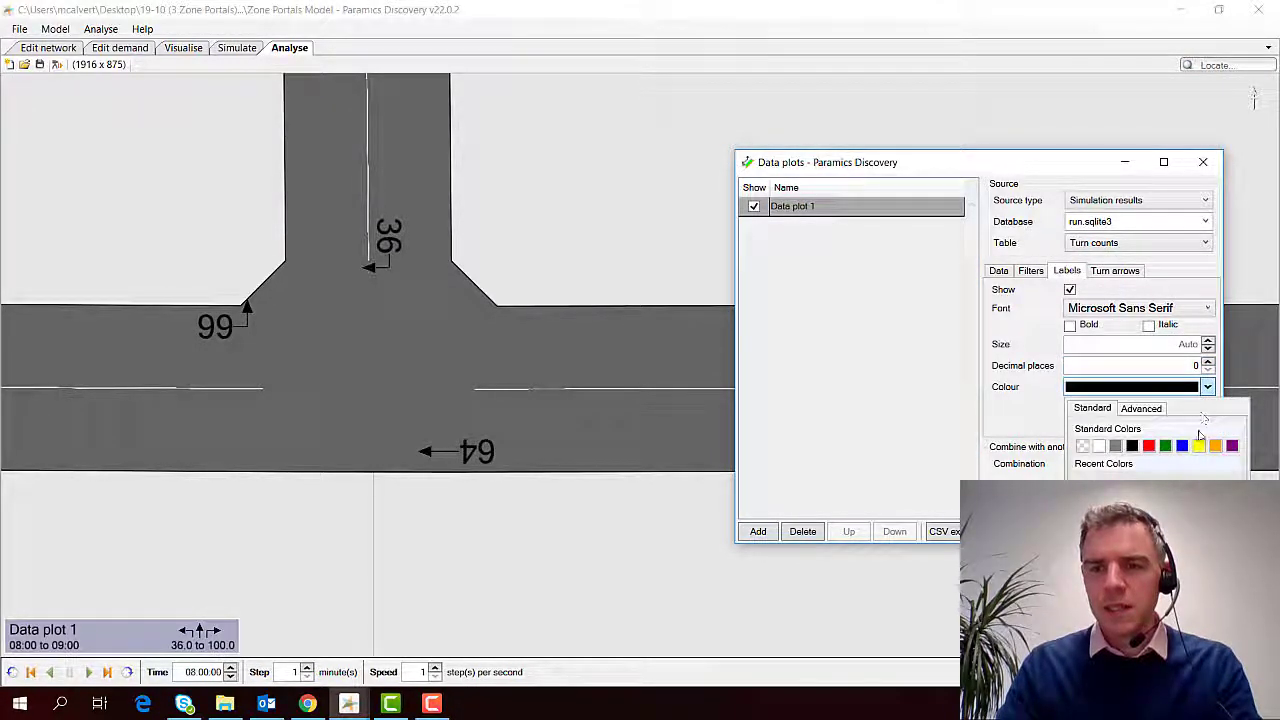
{"action": "left_click", "coordinate": [1198, 445]}
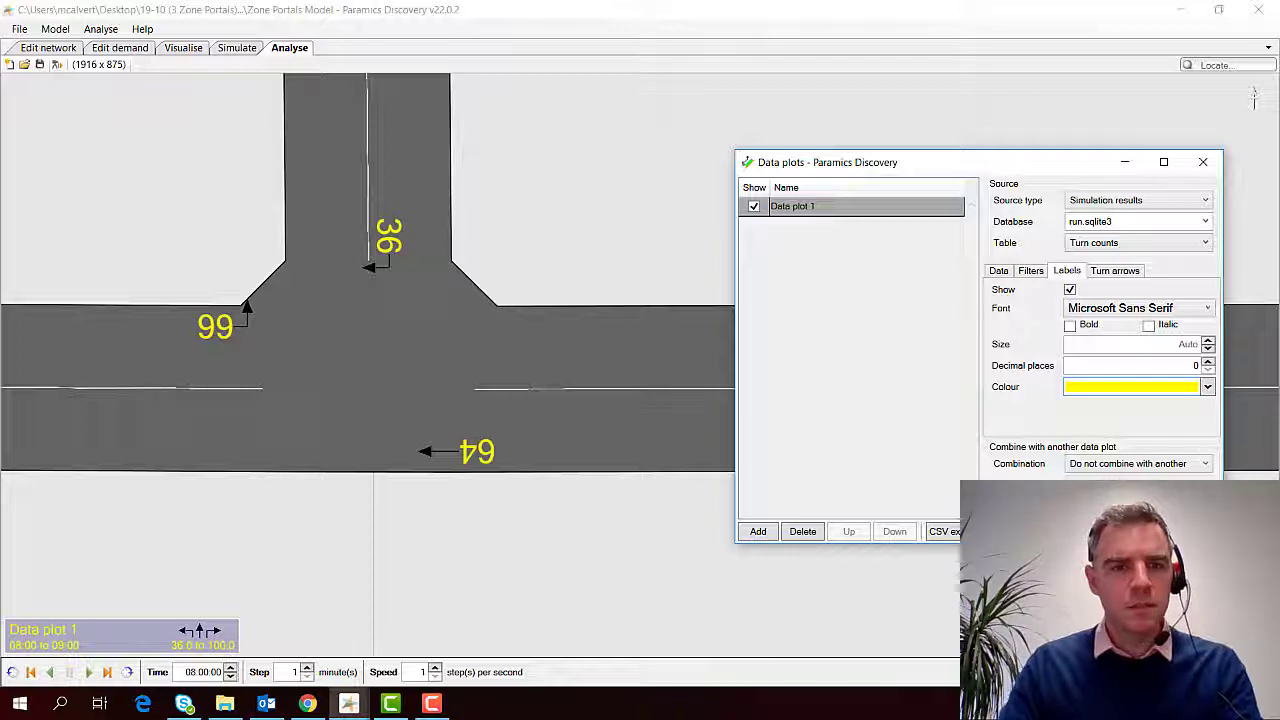
Examine the turn counts at the main road's junctions with the two northern side roads and the road between them
{"action": "left_click_drag", "start_coordinate": [517, 512], "coordinate": [224, 497]}
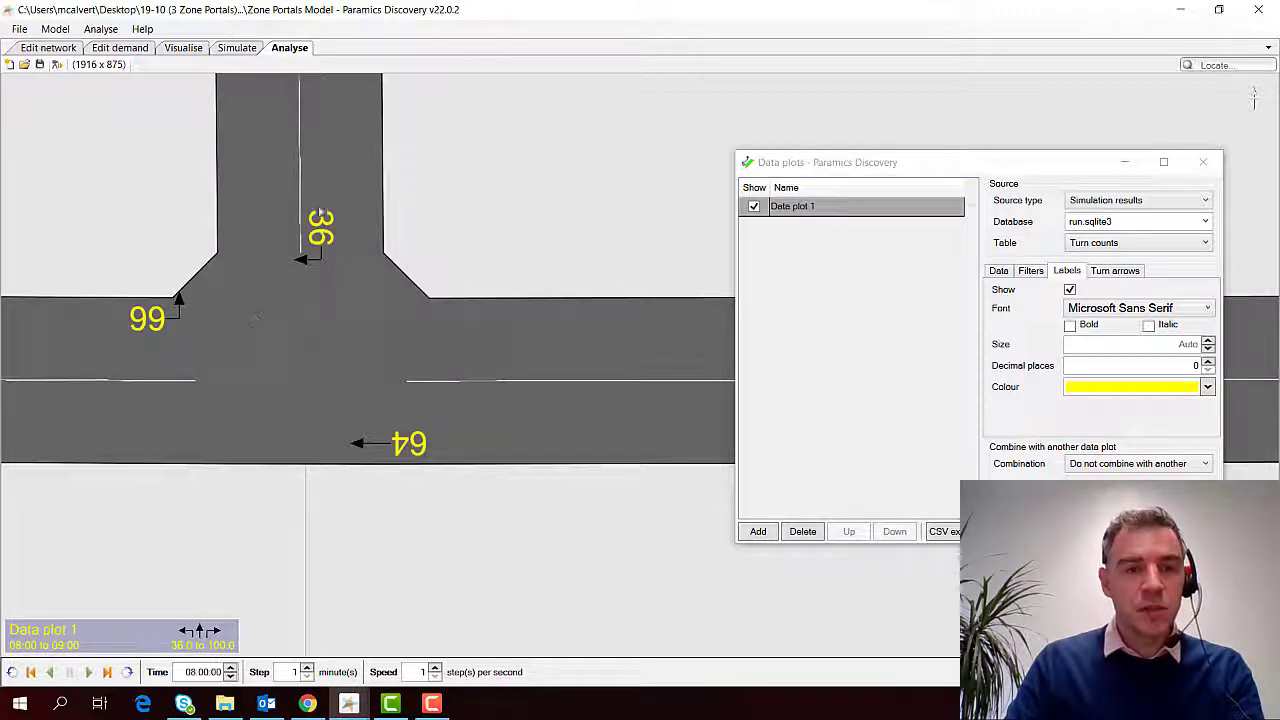
{"action": "scroll", "coordinate": [255, 341], "scroll_direction": "down", "scroll_amount": 3}
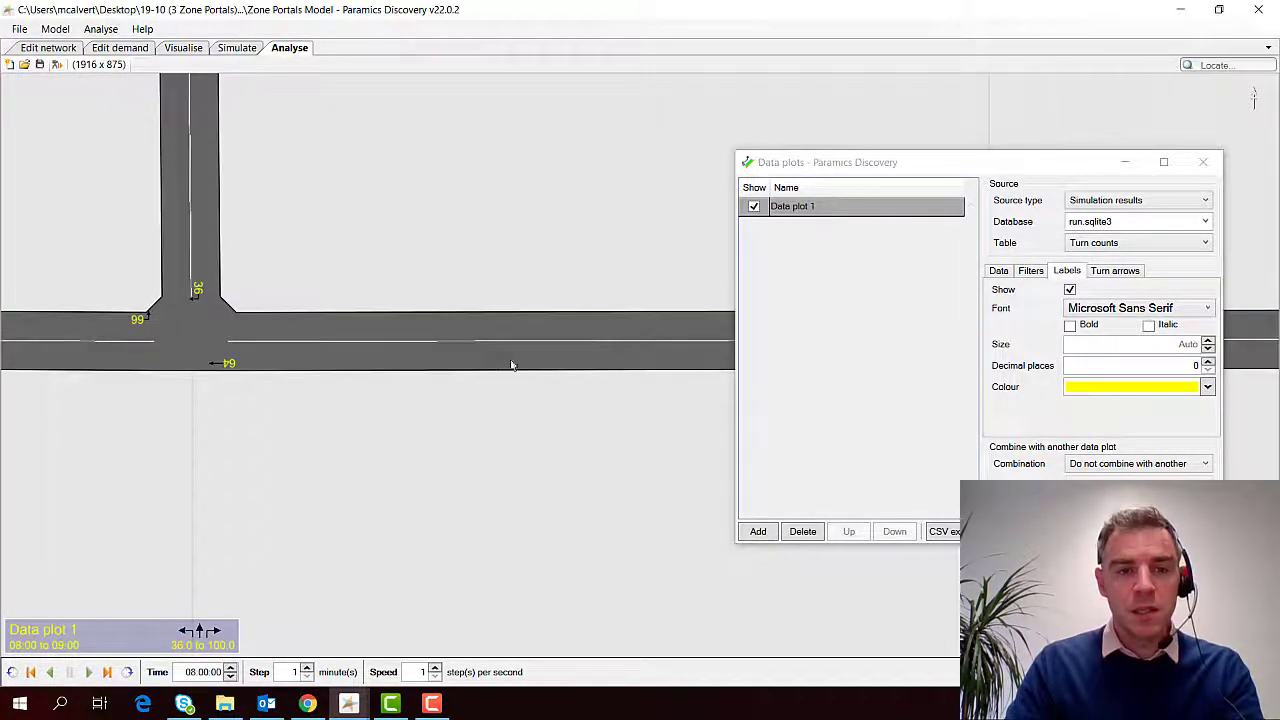
{"action": "scroll", "coordinate": [641, 343], "scroll_direction": "up", "scroll_amount": 5}
{"action": "left_click_drag", "start_coordinate": [641, 338], "coordinate": [381, 409]}
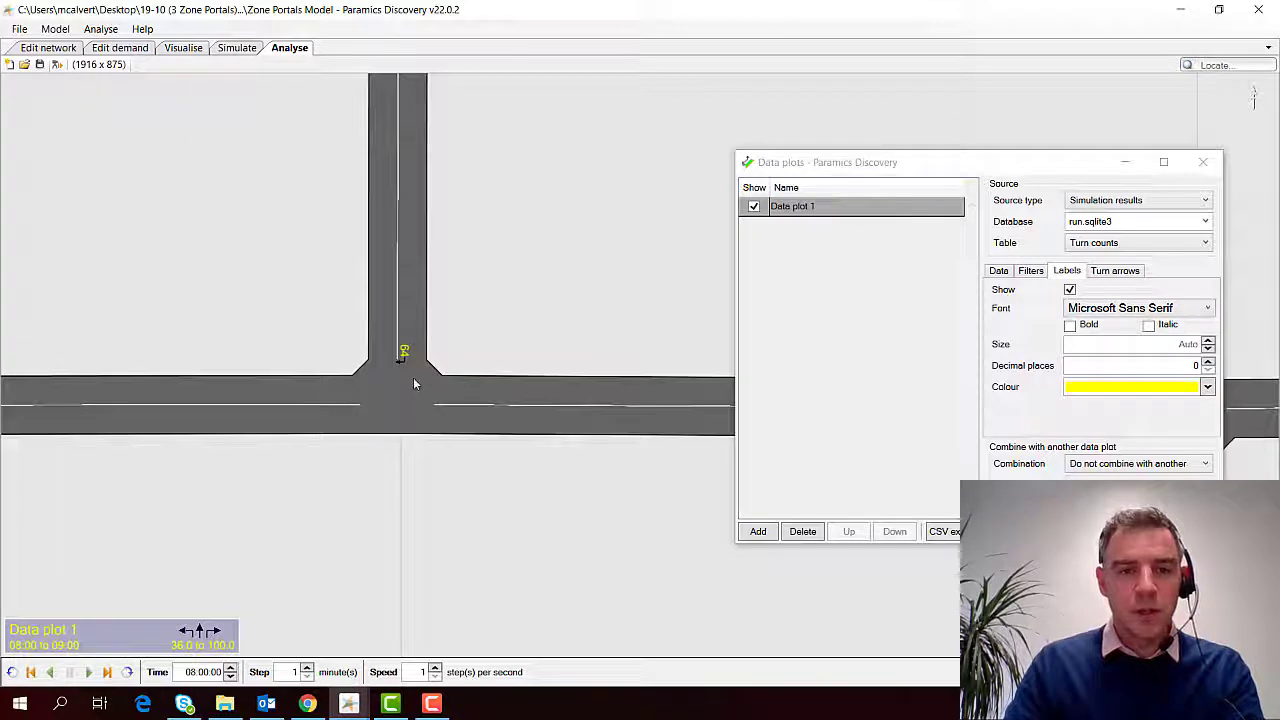
{"action": "scroll", "coordinate": [413, 377], "scroll_direction": "up", "scroll_amount": 3}
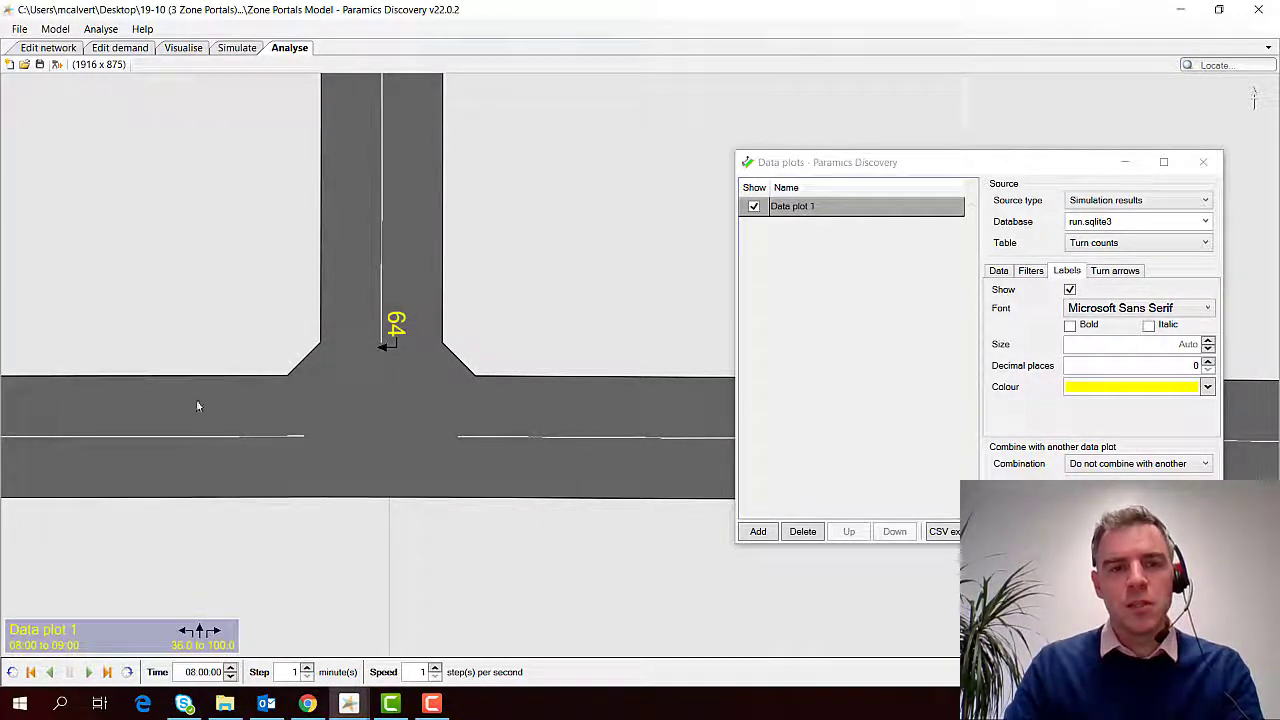
{"action": "left_click_drag", "start_coordinate": [197, 402], "coordinate": [552, 348]}
{"action": "scroll", "coordinate": [552, 348], "scroll_direction": "down", "scroll_amount": 4}
{"action": "left_click_drag", "start_coordinate": [257, 341], "coordinate": [384, 332]}
{"action": "scroll", "coordinate": [384, 332], "scroll_direction": "down", "scroll_amount": 3}
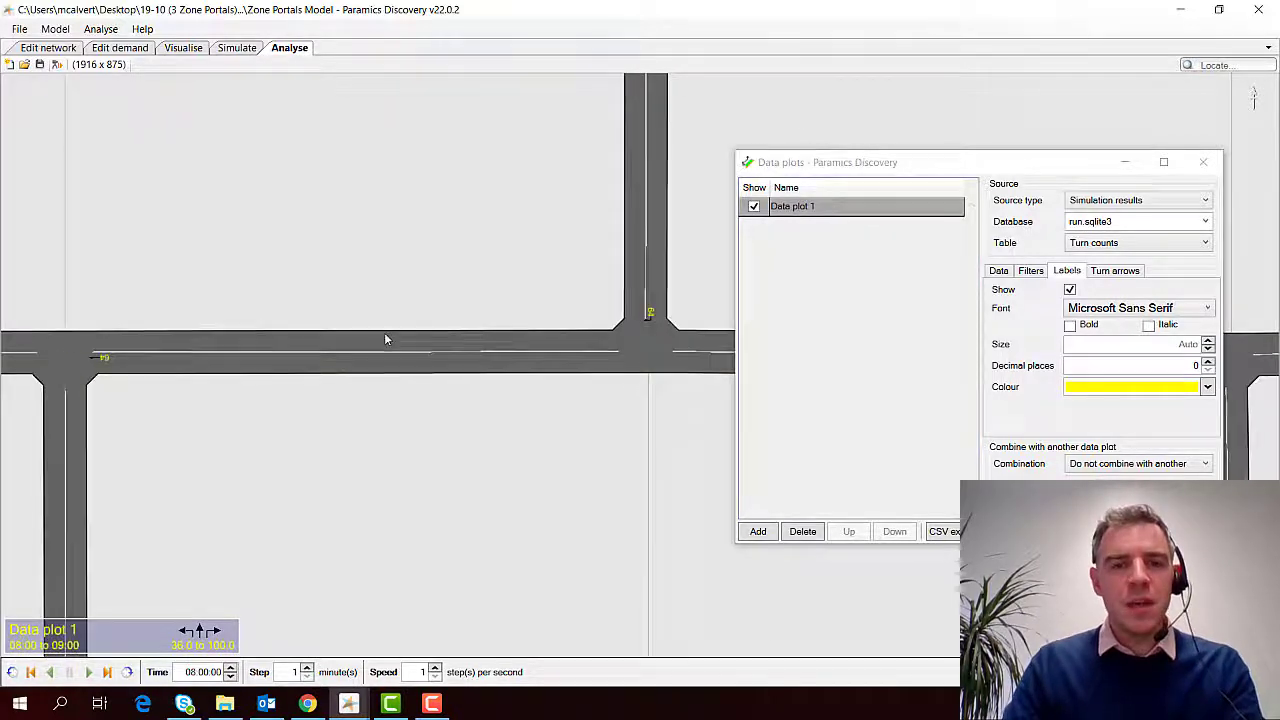
{"action": "left_click_drag", "start_coordinate": [275, 364], "coordinate": [394, 353]}
{"action": "scroll", "coordinate": [394, 352], "scroll_direction": "down", "scroll_amount": 3}
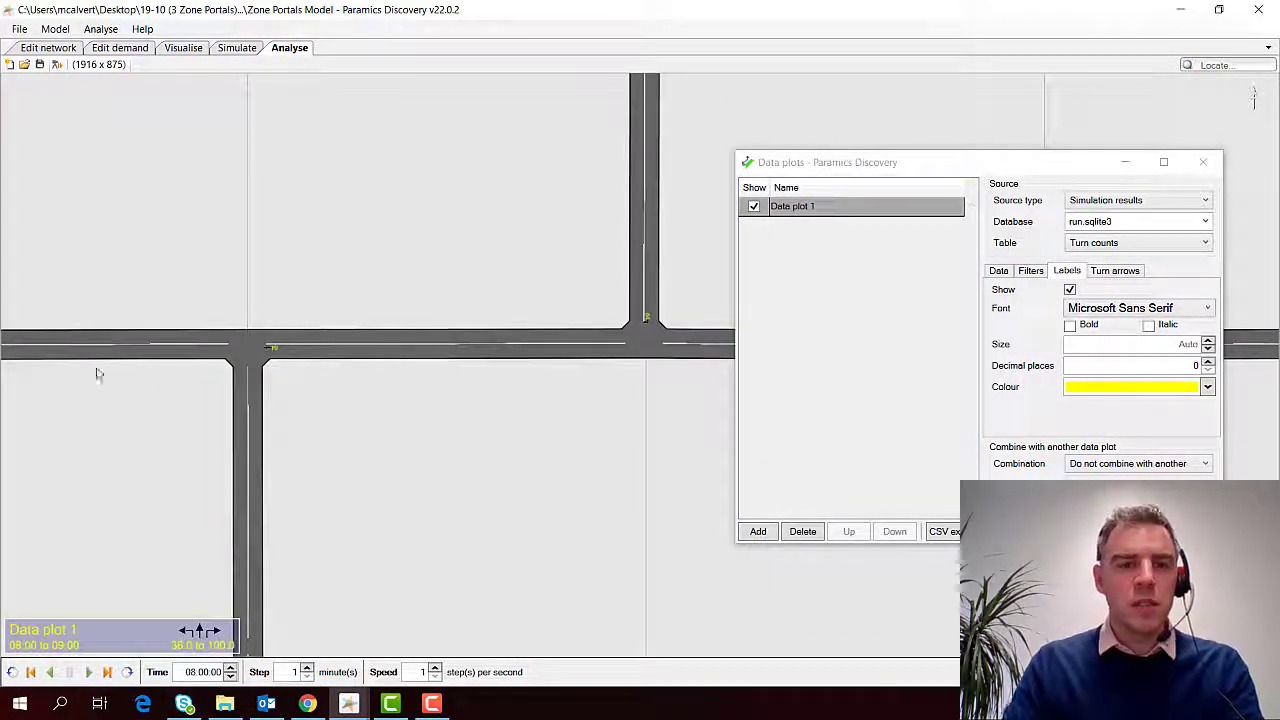
{"action": "left_click_drag", "start_coordinate": [94, 369], "coordinate": [446, 408]}
{"action": "scroll", "coordinate": [181, 379], "scroll_direction": "up", "scroll_amount": 4}
{"action": "scroll", "coordinate": [181, 381], "scroll_direction": "up", "scroll_amount": 1}
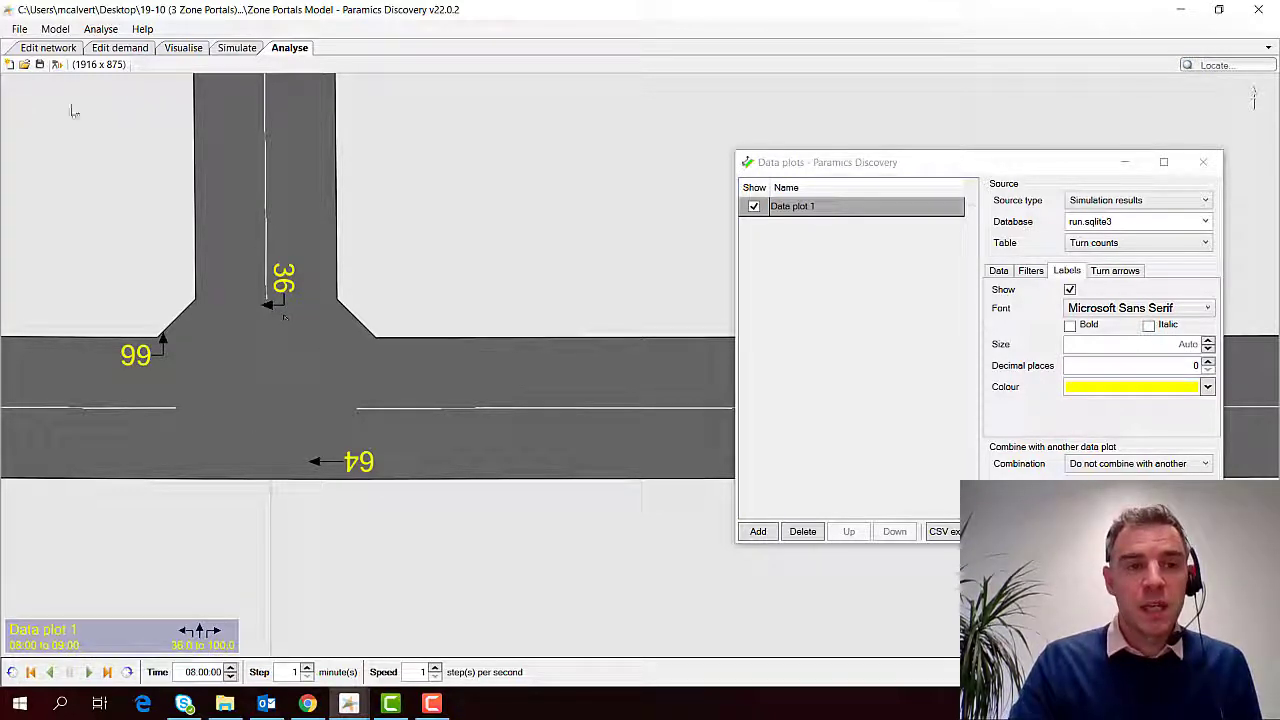
Close the data plots window and compare zone 2's links in the network with the turn counts at both northern side roads
{"action": "left_click", "coordinate": [48, 47]}
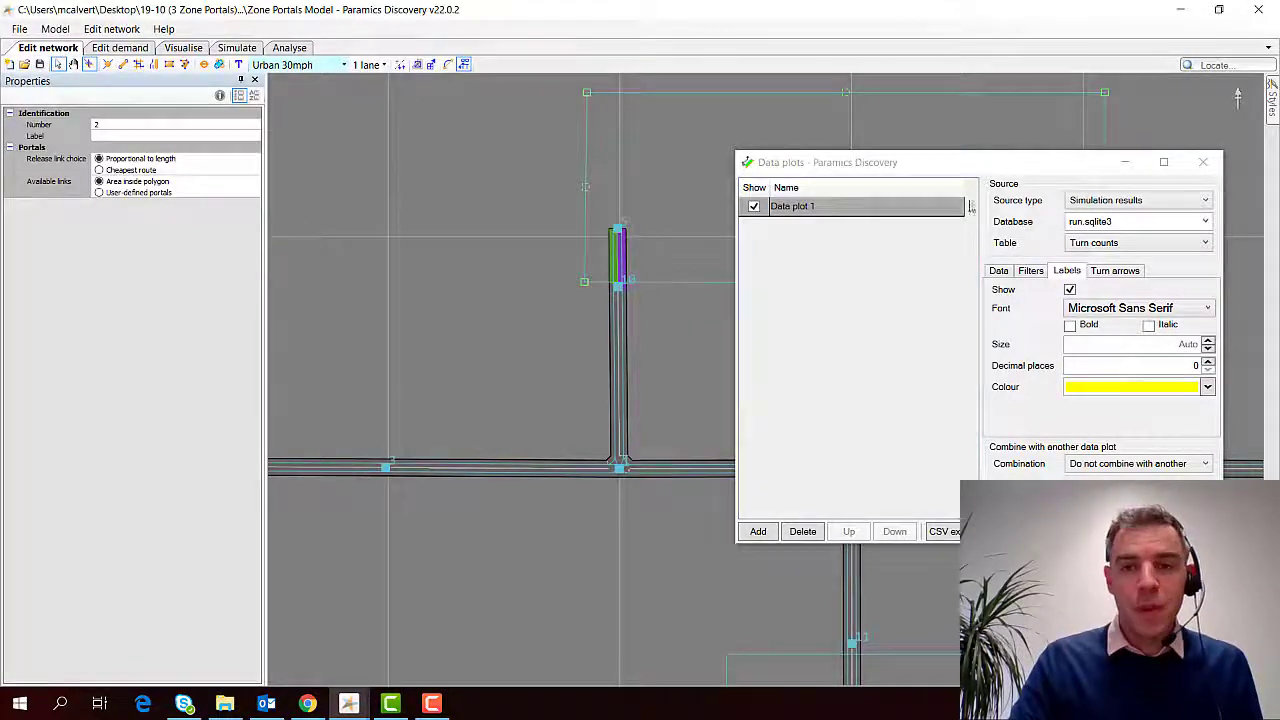
{"action": "left_click", "coordinate": [1202, 162]}
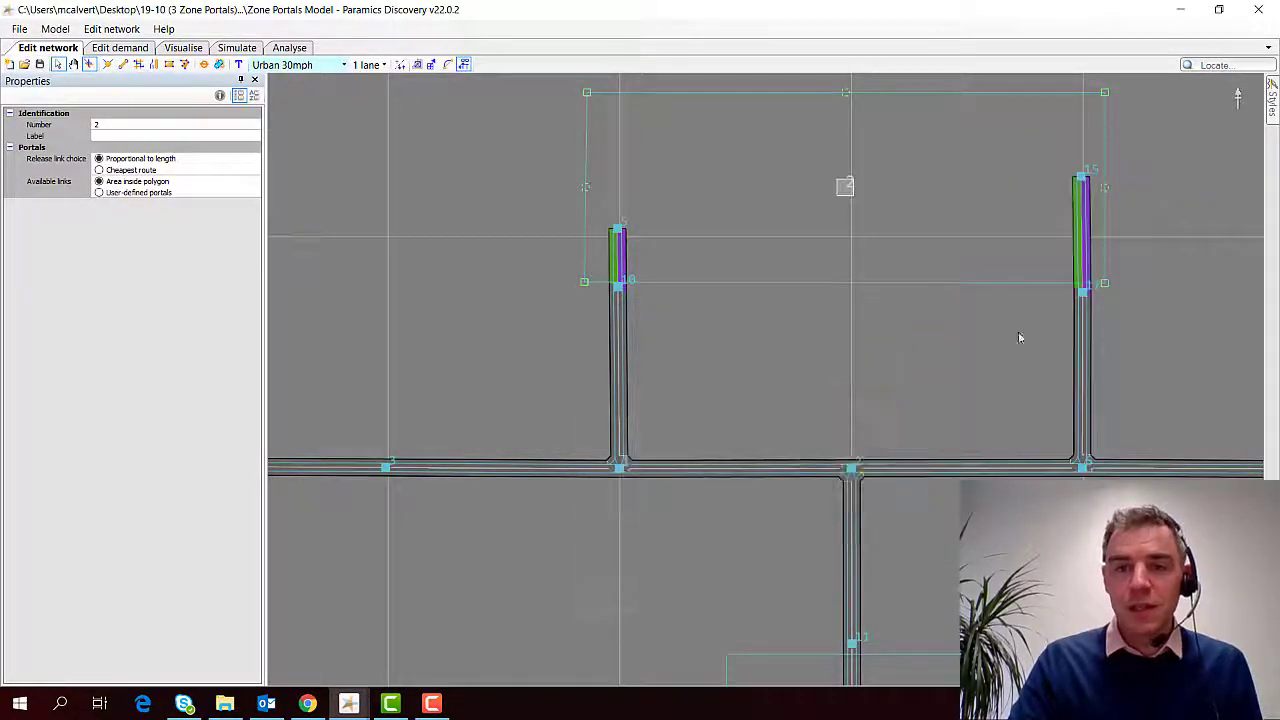
{"action": "left_click_drag", "start_coordinate": [958, 361], "coordinate": [905, 431]}
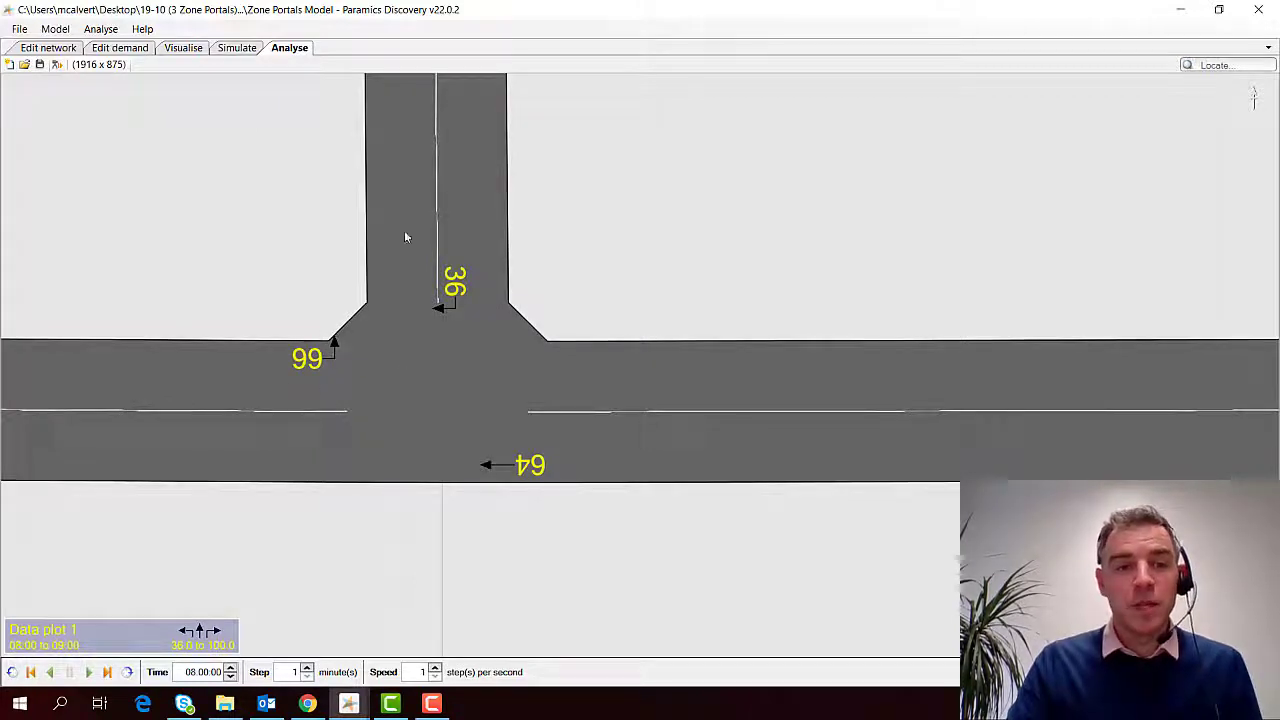
{"action": "left_click_drag", "start_coordinate": [951, 397], "coordinate": [340, 437]}
{"action": "left_click_drag", "start_coordinate": [914, 434], "coordinate": [663, 466]}
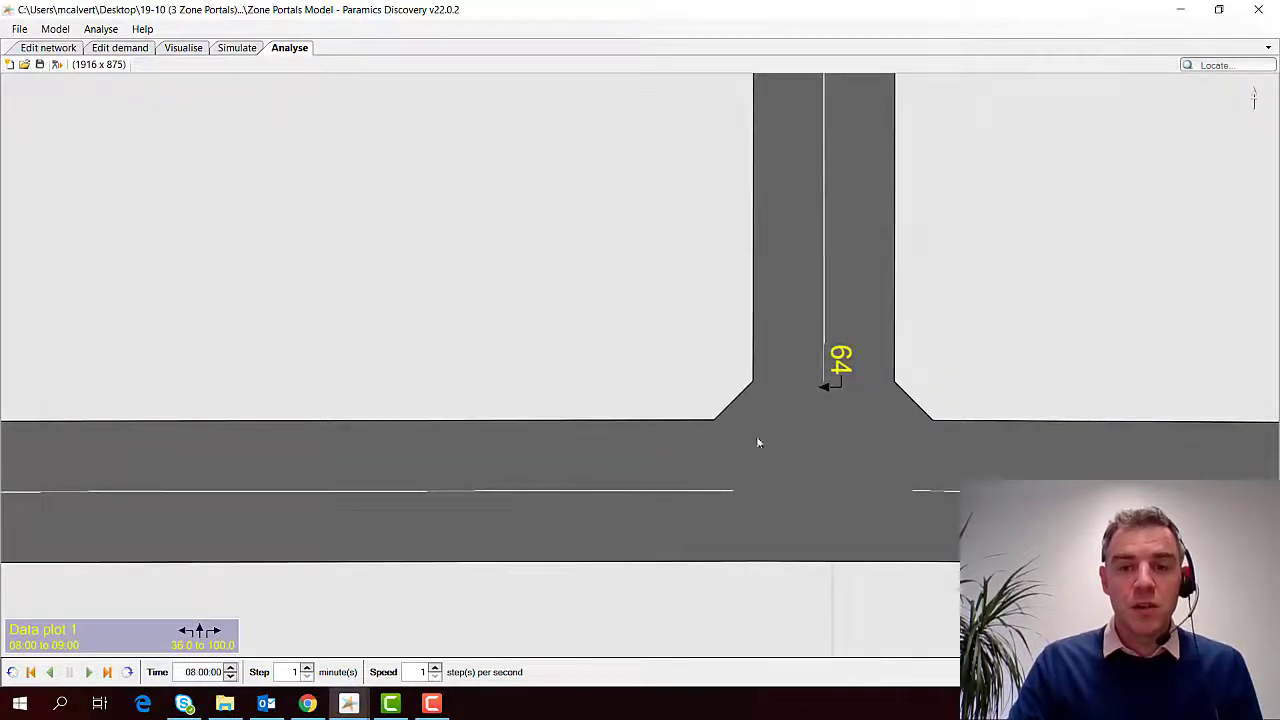
Set zone 2's release link choice to Cheapest route in the network editor
{"action": "left_click", "coordinate": [61, 50]}
{"action": "left_click_drag", "start_coordinate": [640, 468], "coordinate": [790, 436]}
{"action": "scroll", "coordinate": [790, 436], "scroll_direction": "down", "scroll_amount": 2}
{"action": "left_click_drag", "start_coordinate": [520, 460], "coordinate": [632, 441]}
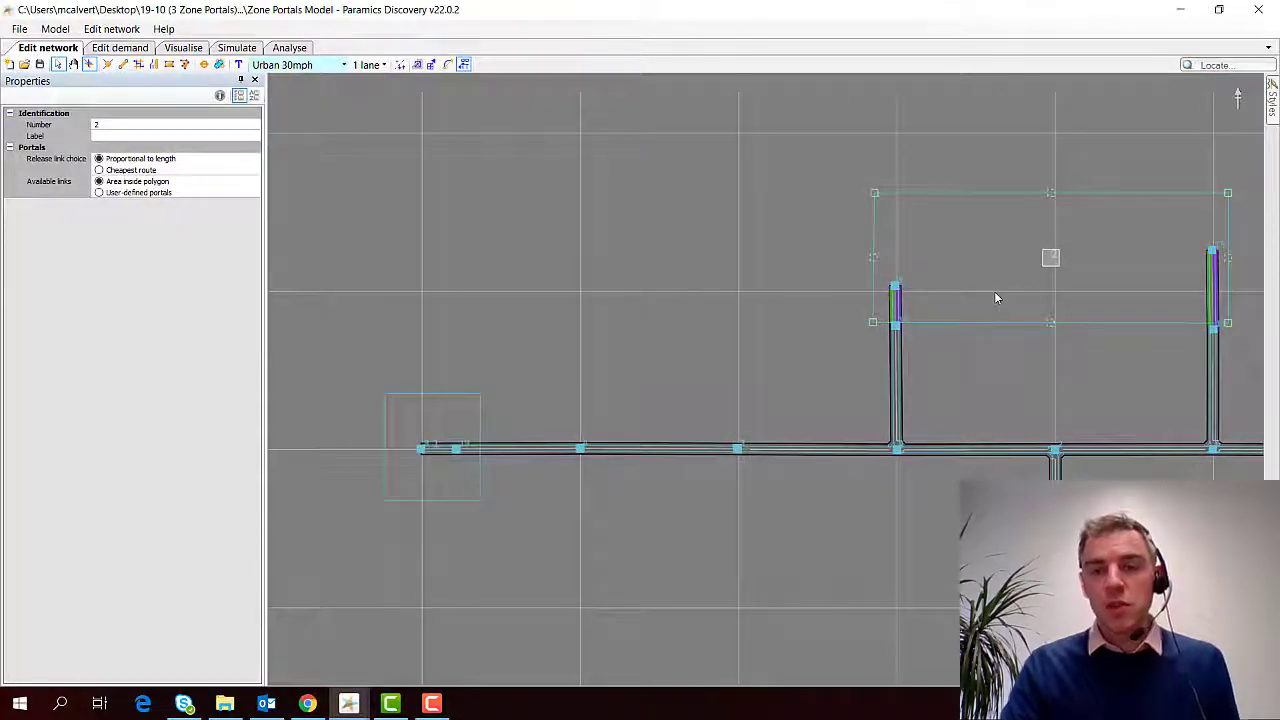
{"action": "scroll", "coordinate": [970, 398], "scroll_direction": "down", "scroll_amount": 1}
{"action": "scroll", "coordinate": [970, 398], "scroll_direction": "up", "scroll_amount": 1}
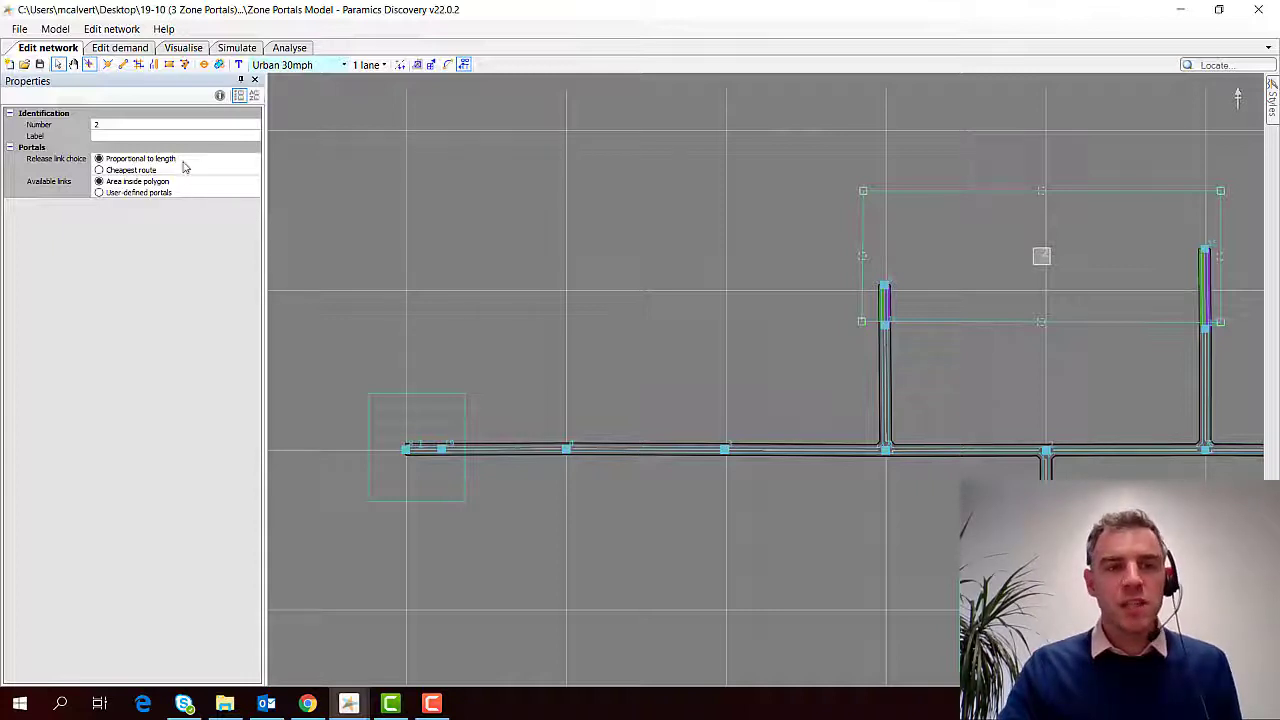
{"action": "left_click_drag", "start_coordinate": [706, 420], "coordinate": [671, 423]}
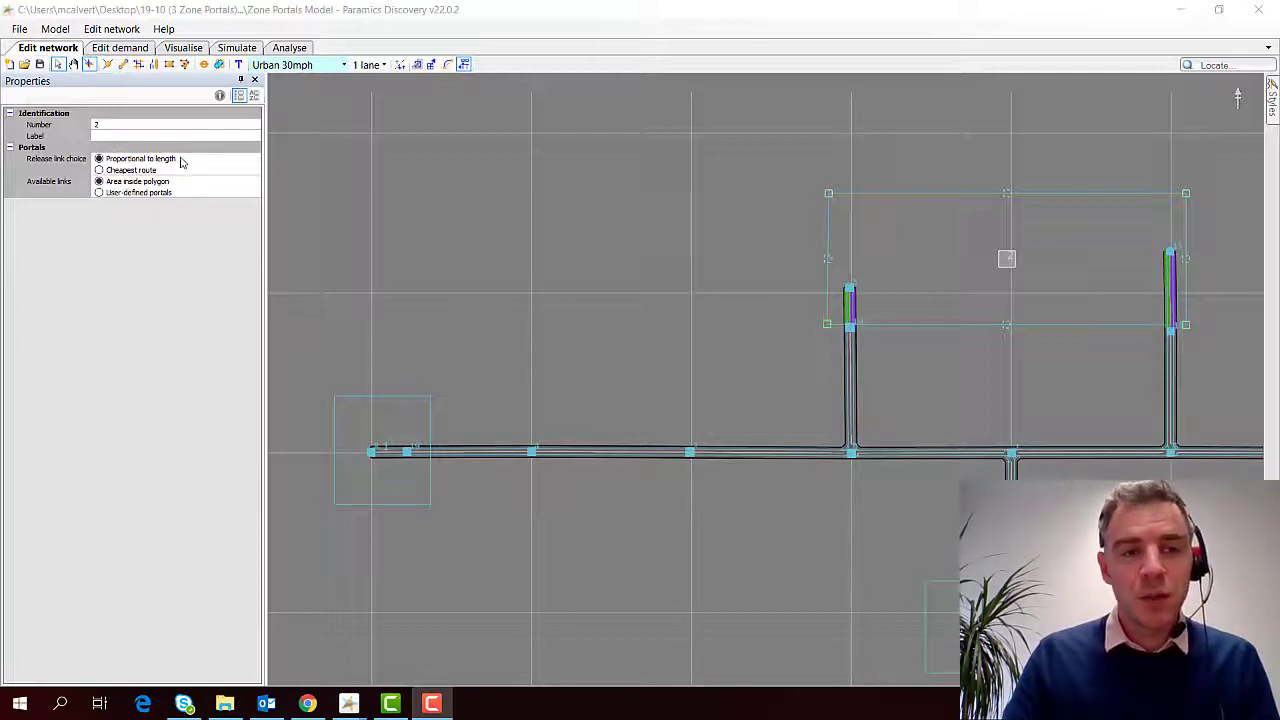
{"action": "left_click", "coordinate": [99, 170]}
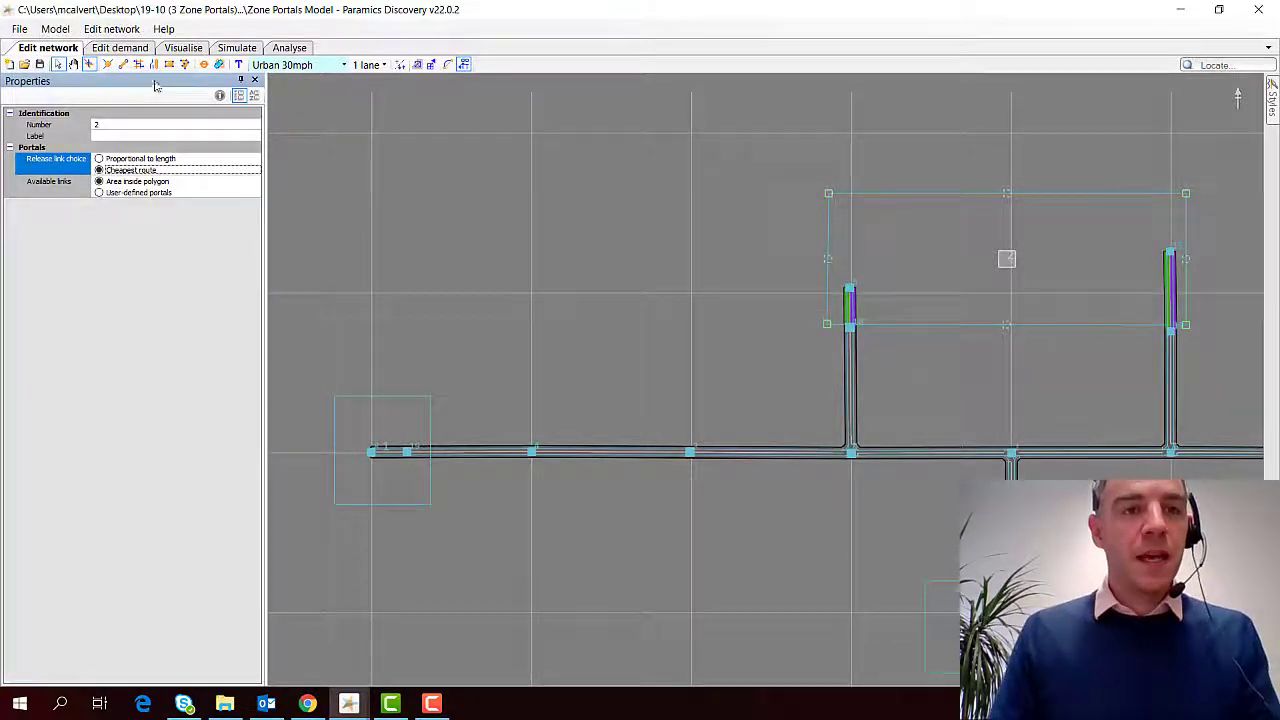
Rerun the Configuration 1 simulation with the changed zone 2 portal setting
{"action": "left_click", "coordinate": [233, 49]}
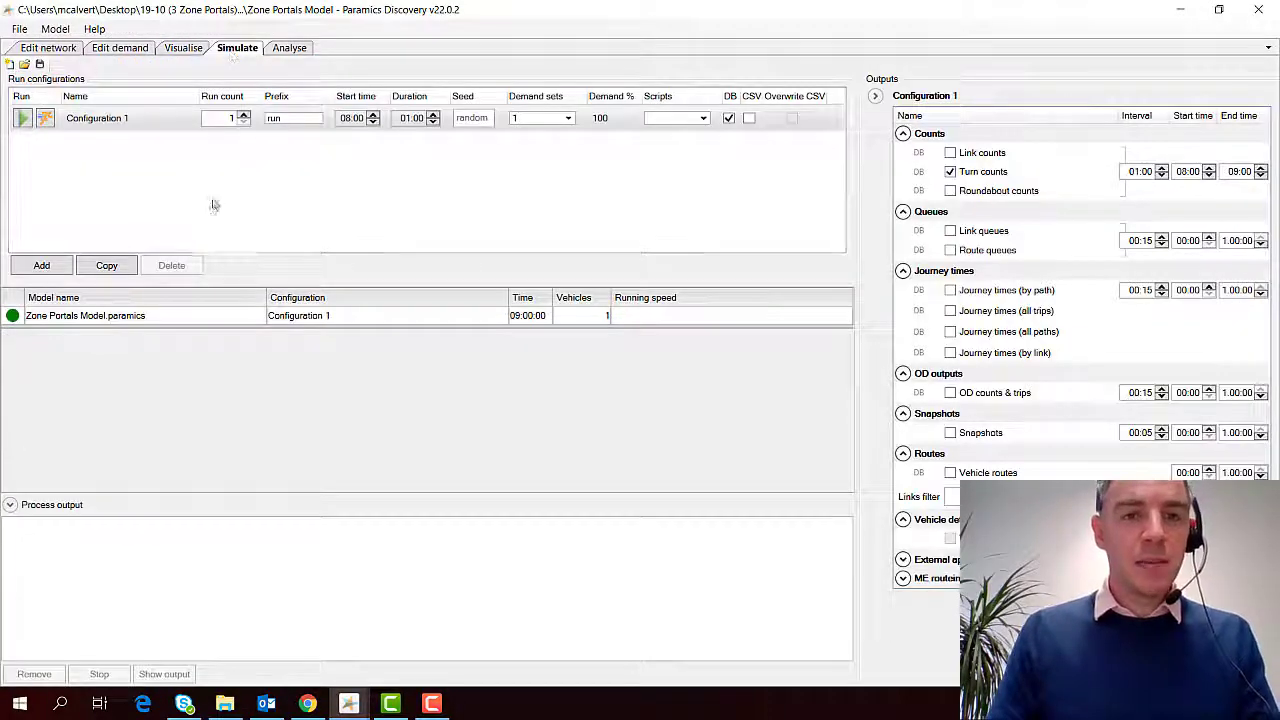
{"action": "left_click", "coordinate": [22, 118]}
{"action": "left_click", "coordinate": [671, 427]}
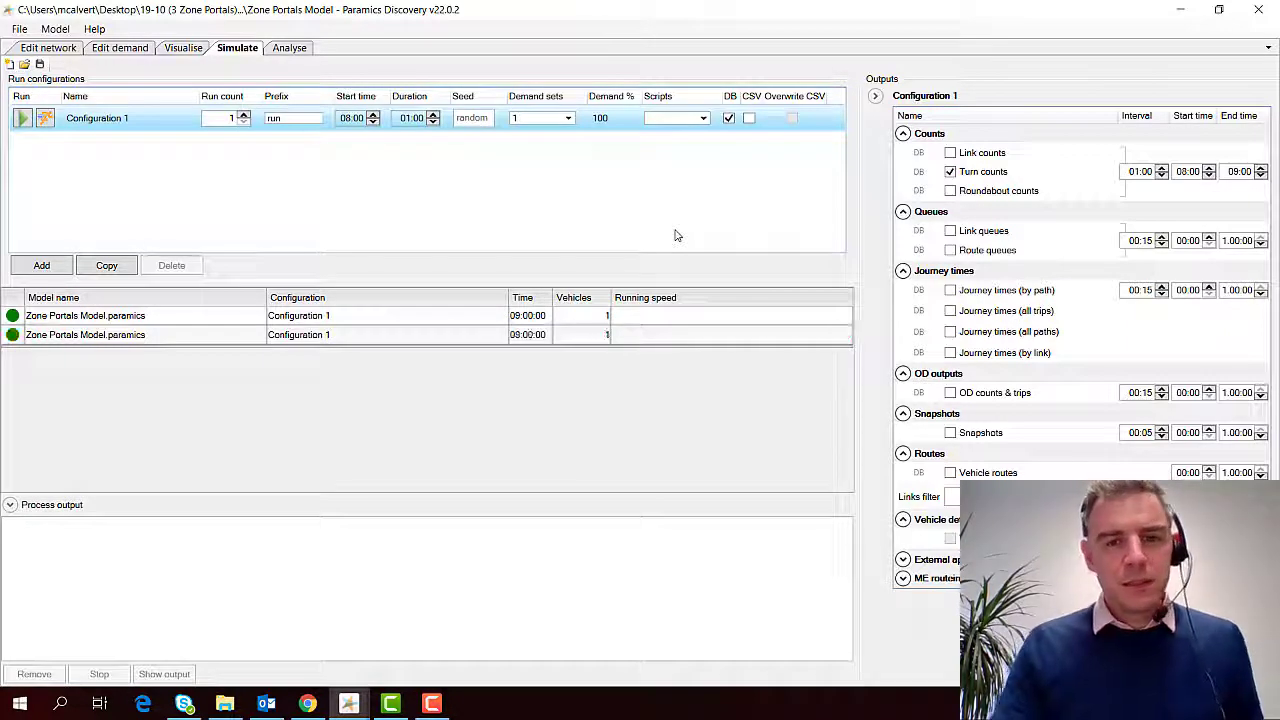
Replace the existing data plot with a new one of the run.sqlite3 simulation results, using the Turn counts table
{"action": "left_click", "coordinate": [288, 48]}
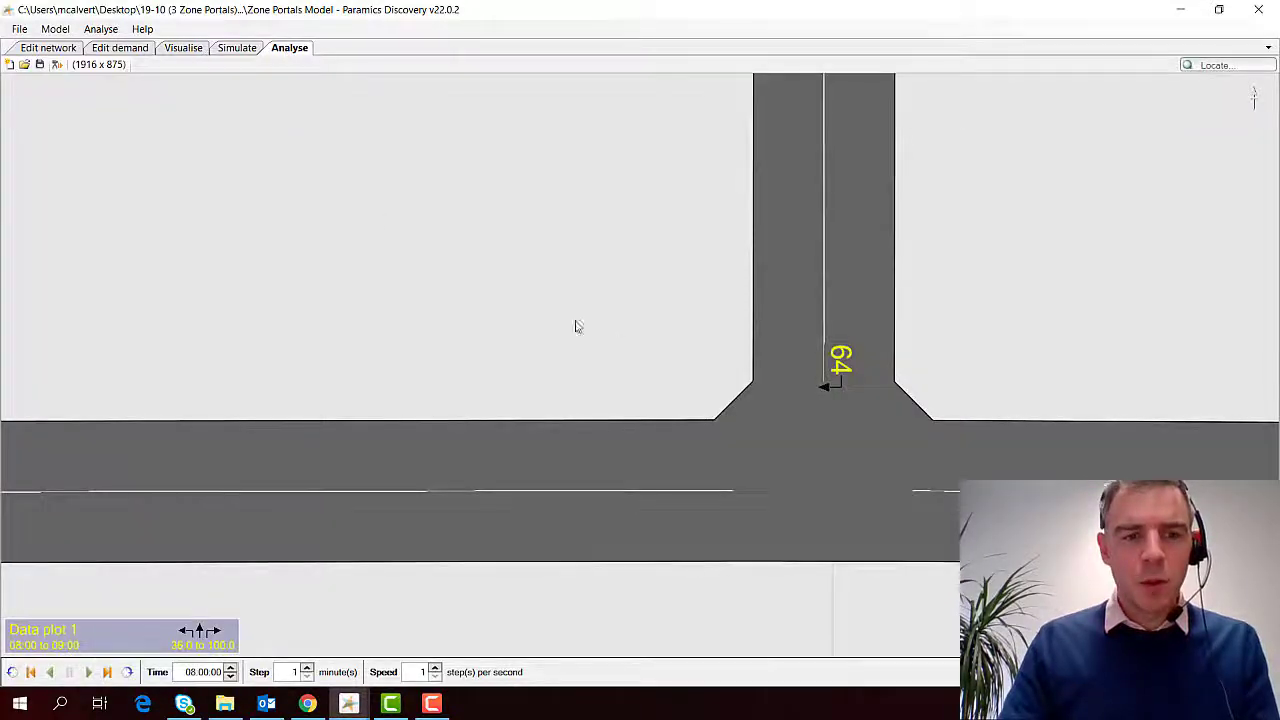
{"action": "left_click", "coordinate": [101, 29]}
{"action": "left_click", "coordinate": [125, 153]}
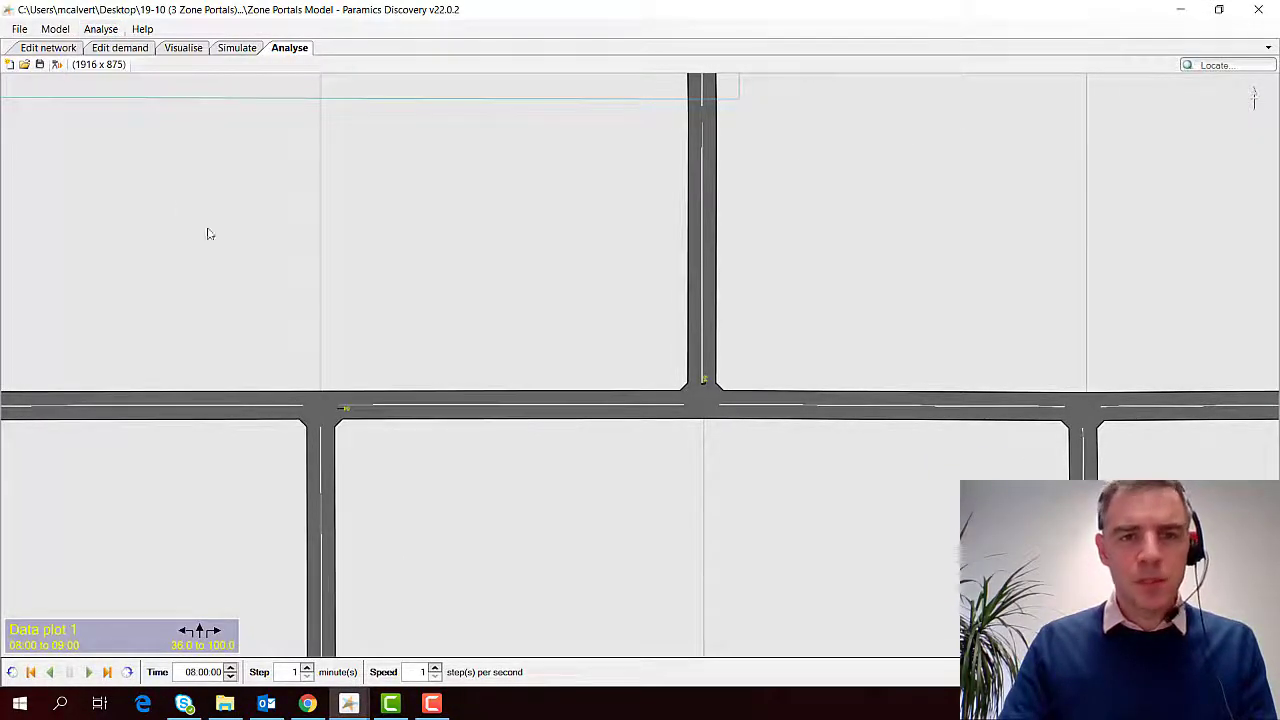
{"action": "mouse_move", "coordinate": [349, 704]}
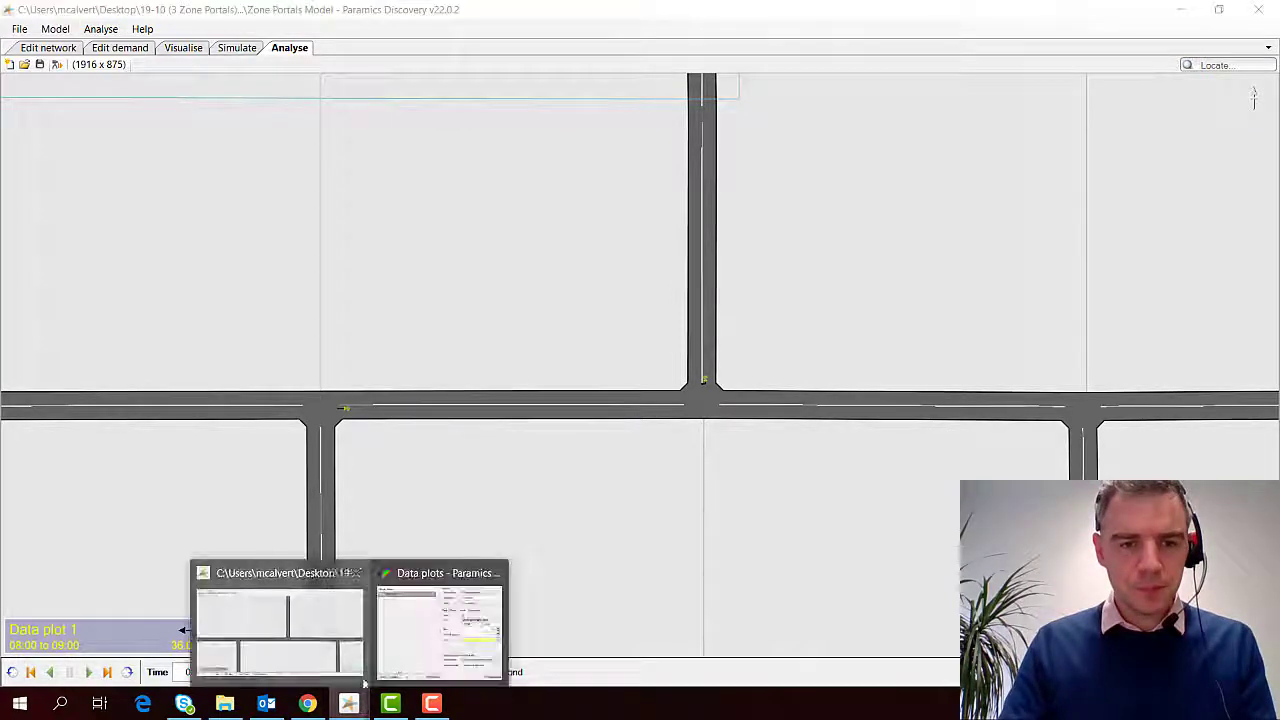
{"action": "left_click", "coordinate": [455, 612]}
{"action": "left_click_drag", "start_coordinate": [845, 165], "coordinate": [853, 110]}
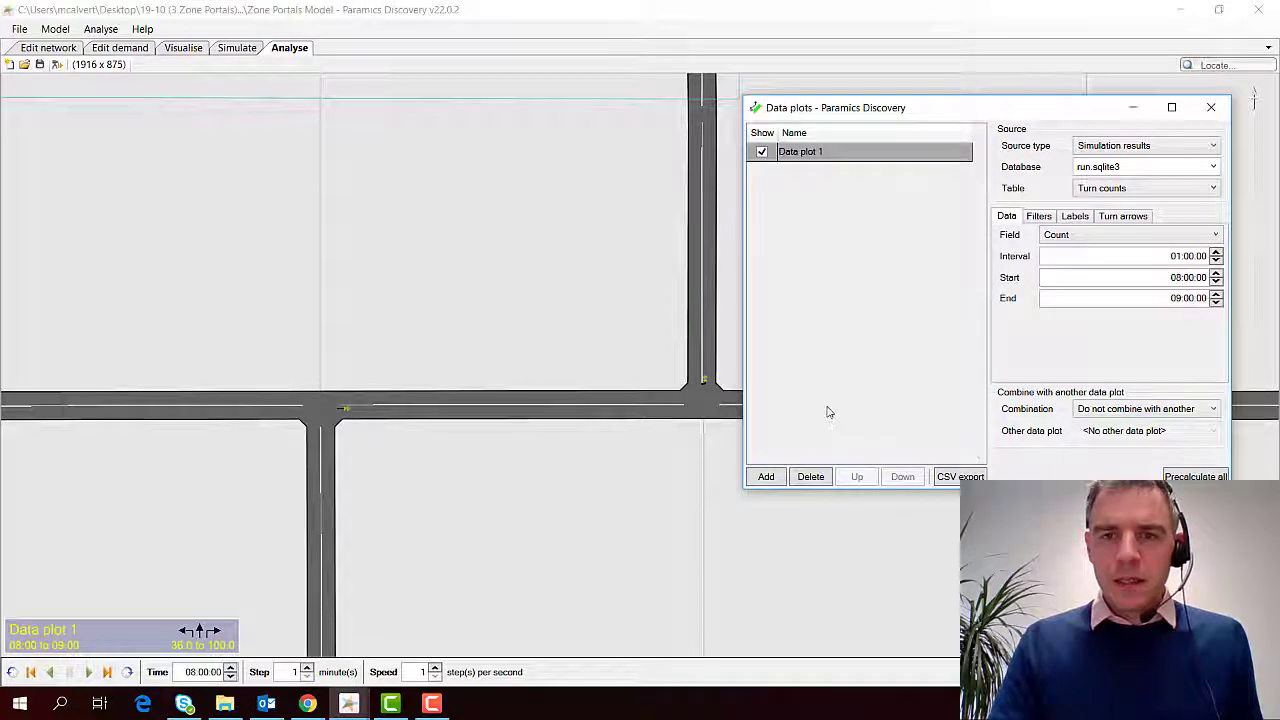
{"action": "left_click", "coordinate": [810, 476]}
{"action": "left_click", "coordinate": [768, 476]}
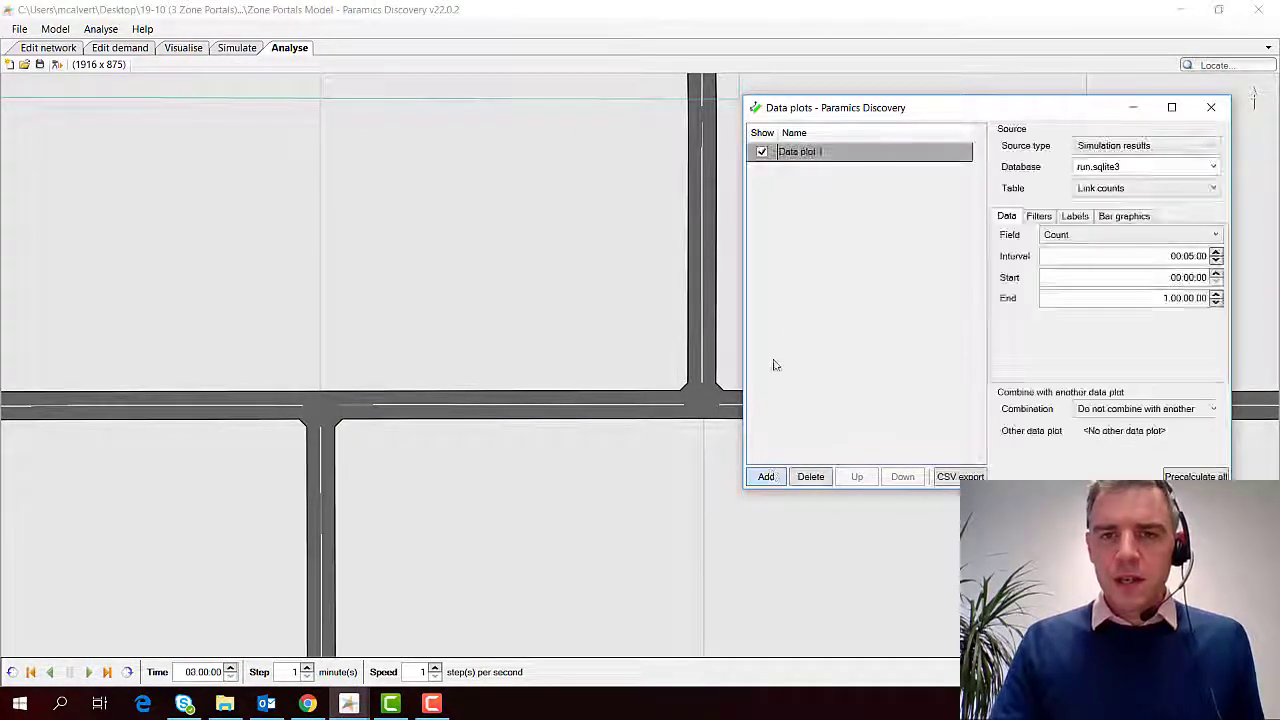
{"action": "left_click", "coordinate": [1120, 190]}
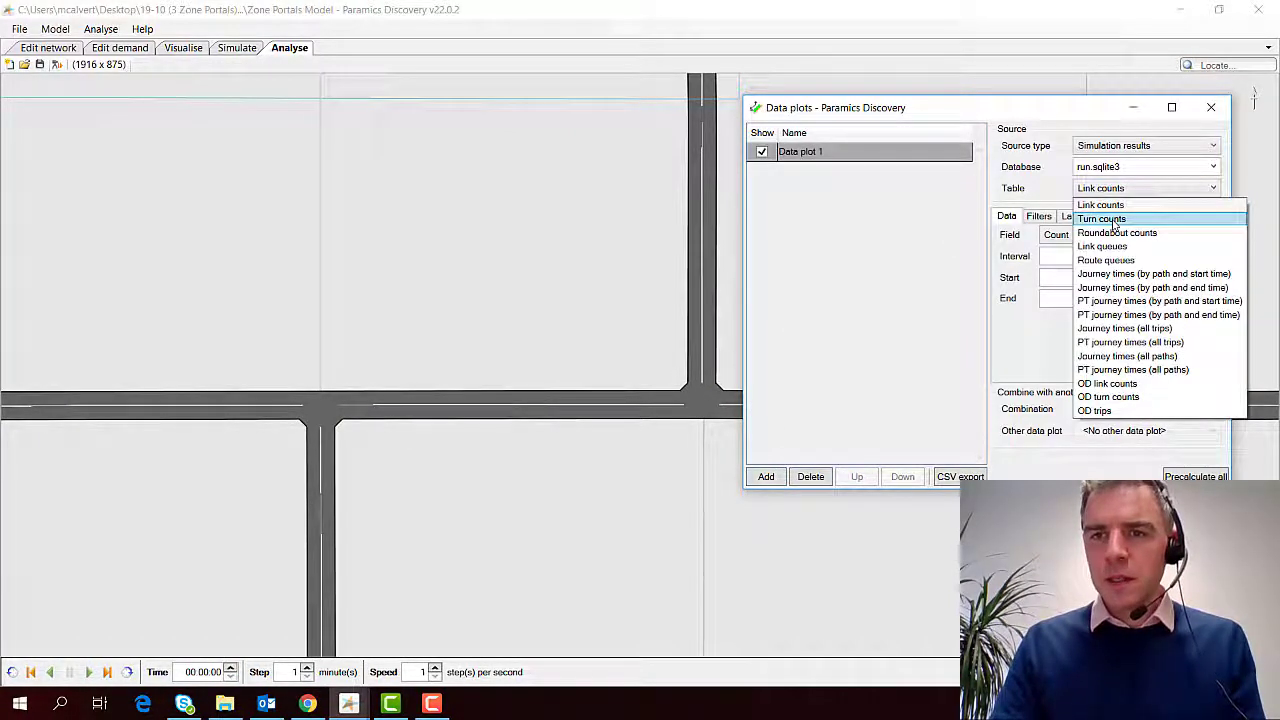
{"action": "left_click", "coordinate": [1114, 219]}
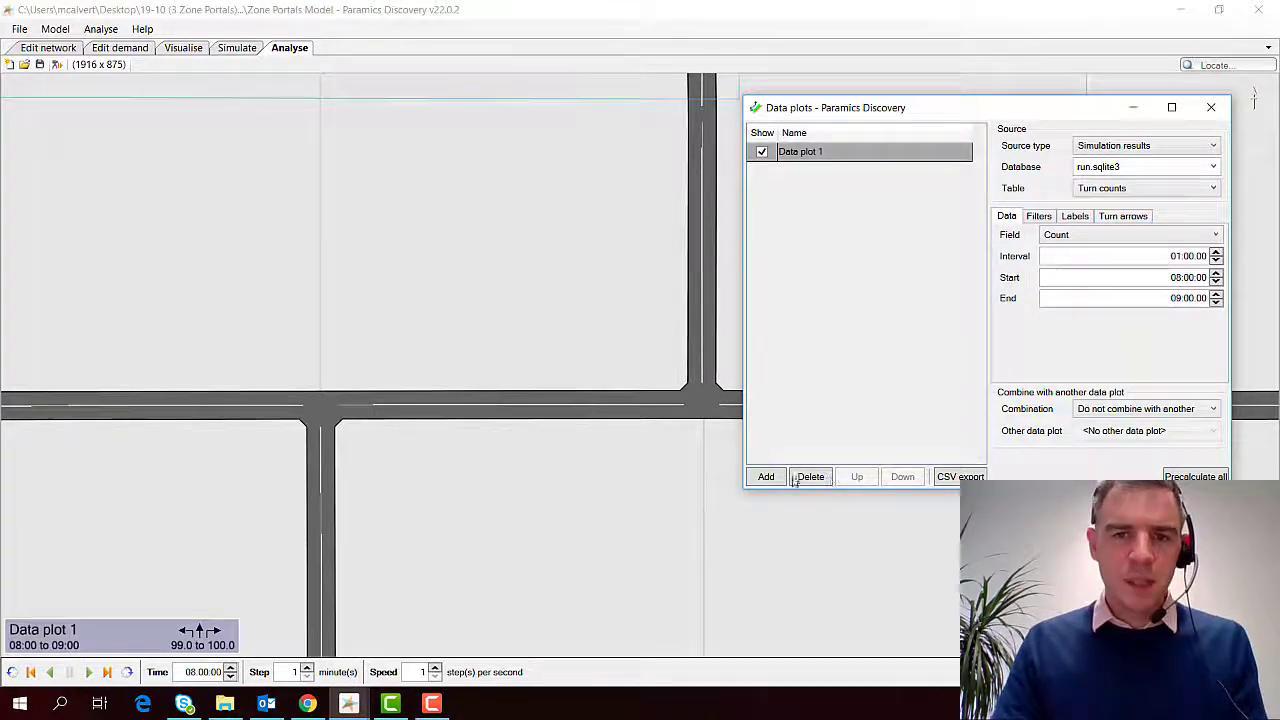
Check the new turn counts where the western of the two northern side roads meets the main road
{"action": "left_click_drag", "start_coordinate": [155, 484], "coordinate": [473, 497]}
{"action": "scroll", "coordinate": [372, 389], "scroll_direction": "up", "scroll_amount": 3}
{"action": "scroll", "coordinate": [456, 451], "scroll_direction": "up", "scroll_amount": 4}
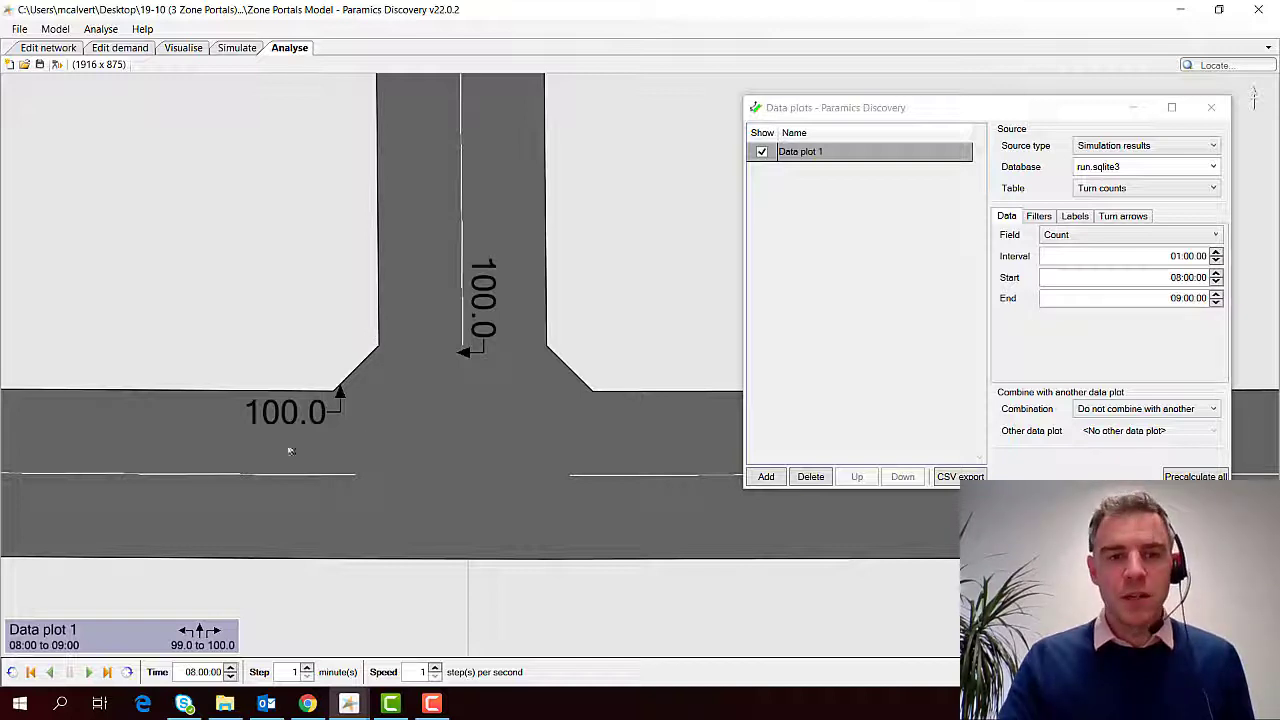
Return to network editing, dismiss the data plots window, and view the main road around zone 2's two side roads
{"action": "left_click", "coordinate": [64, 50]}
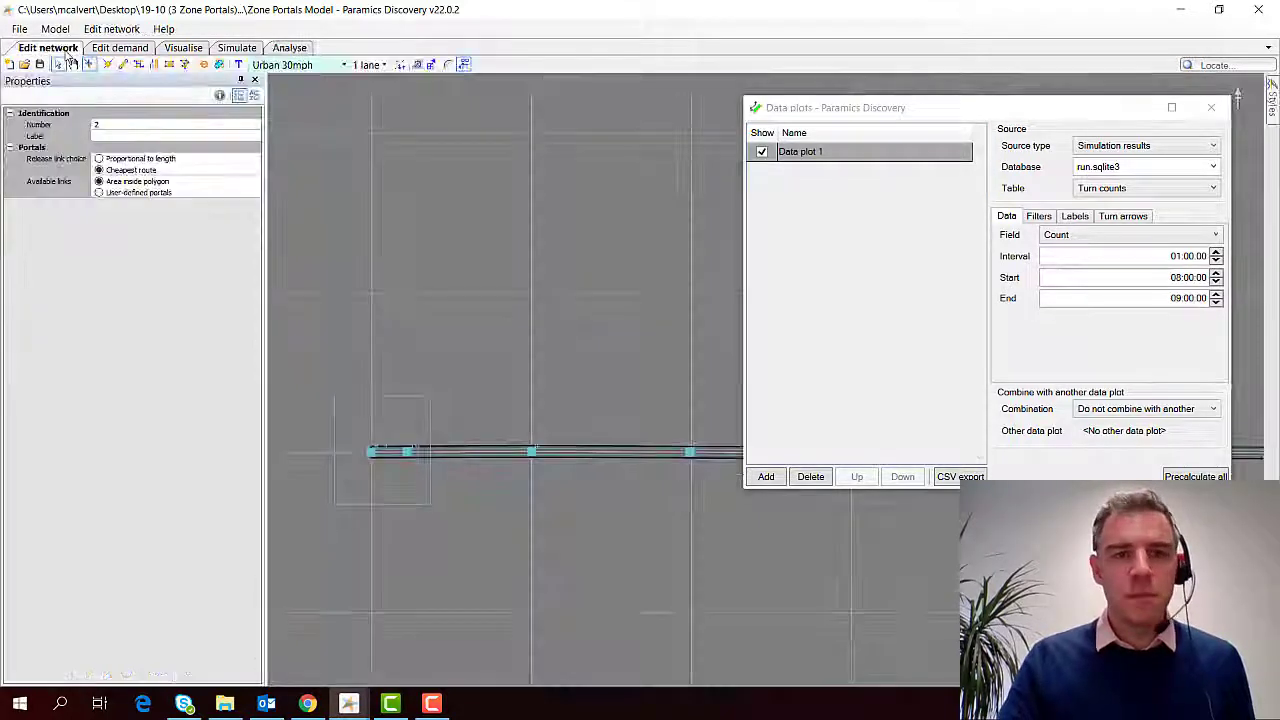
{"action": "left_click", "coordinate": [1142, 109]}
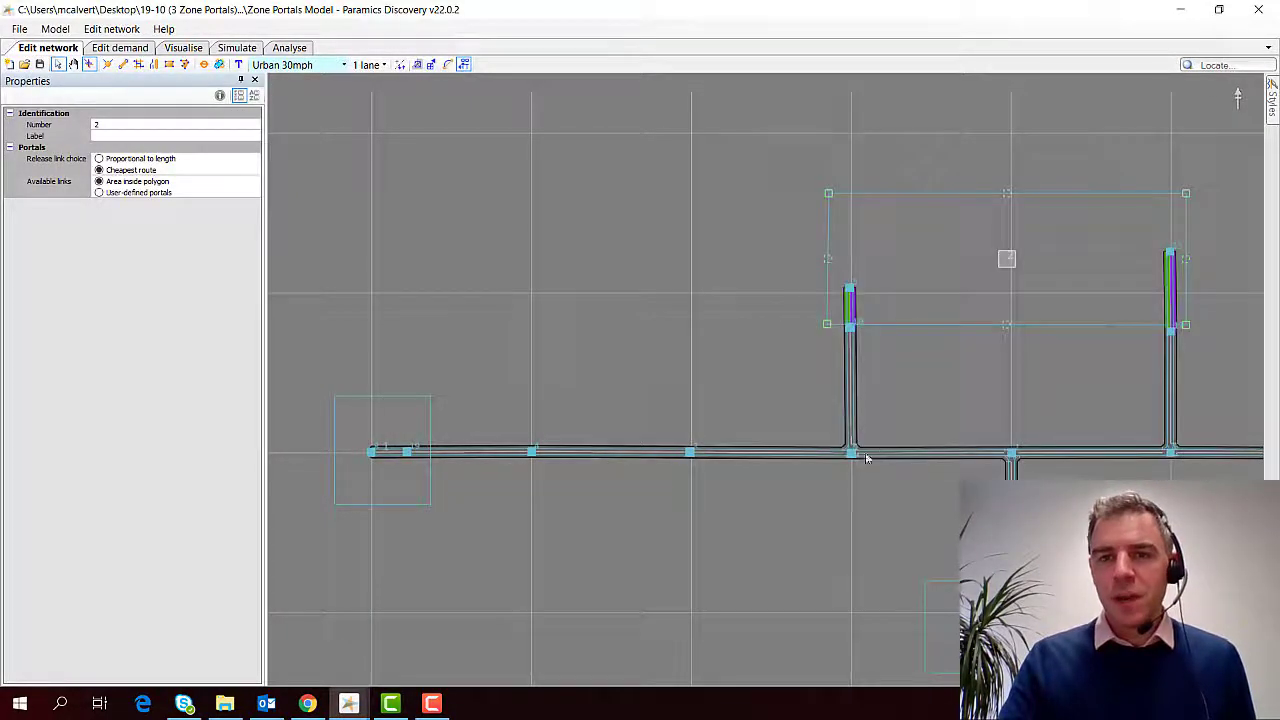
{"action": "left_click_drag", "start_coordinate": [850, 471], "coordinate": [837, 424]}
{"action": "scroll", "coordinate": [837, 424], "scroll_direction": "up", "scroll_amount": 2}
{"action": "scroll", "coordinate": [837, 424], "scroll_direction": "down", "scroll_amount": 1}
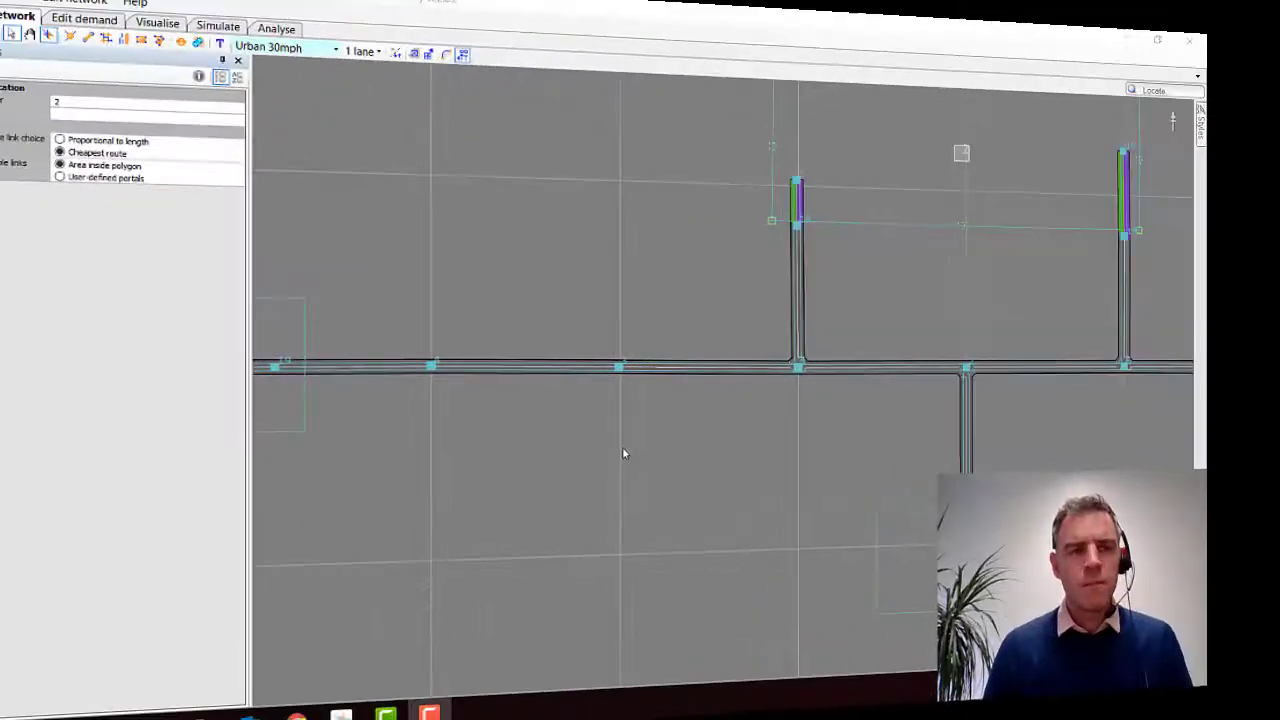
{"action": "scroll", "coordinate": [622, 453], "scroll_direction": "up", "scroll_amount": 1}
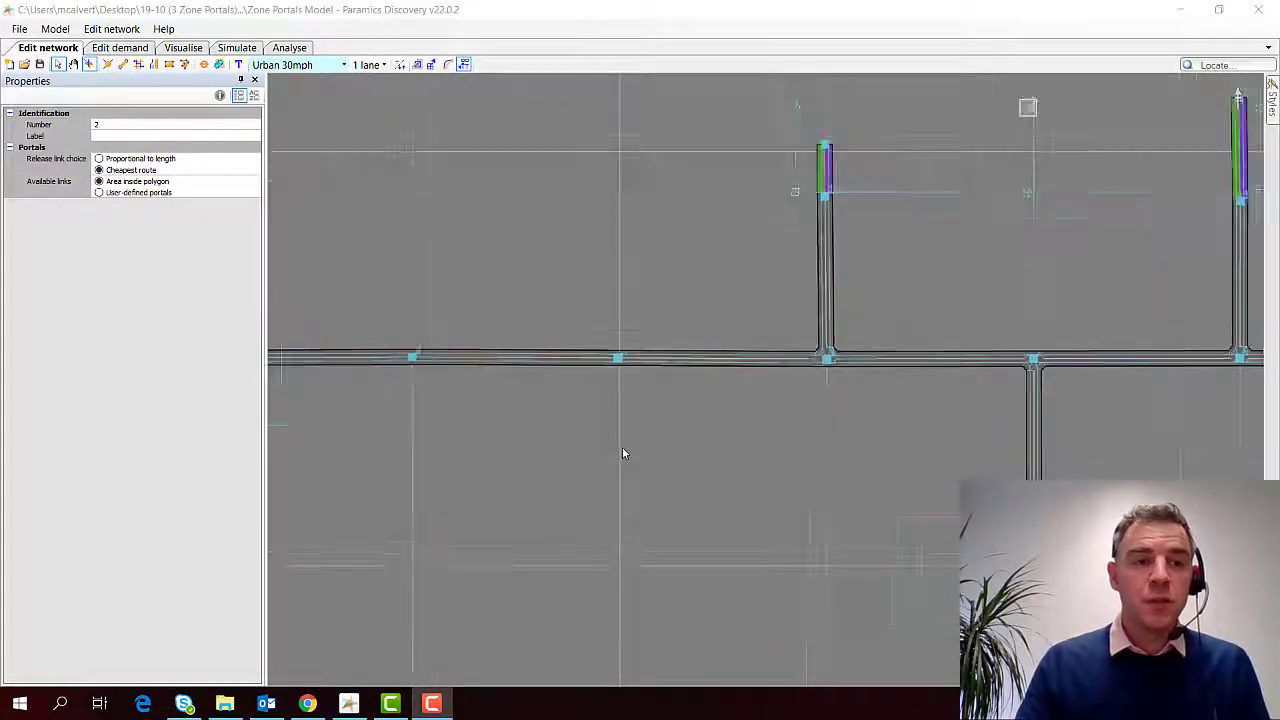
Switch zone 2's available links to user-defined portals and add a second portal
{"action": "scroll", "coordinate": [622, 453], "scroll_direction": "down", "scroll_amount": 3}
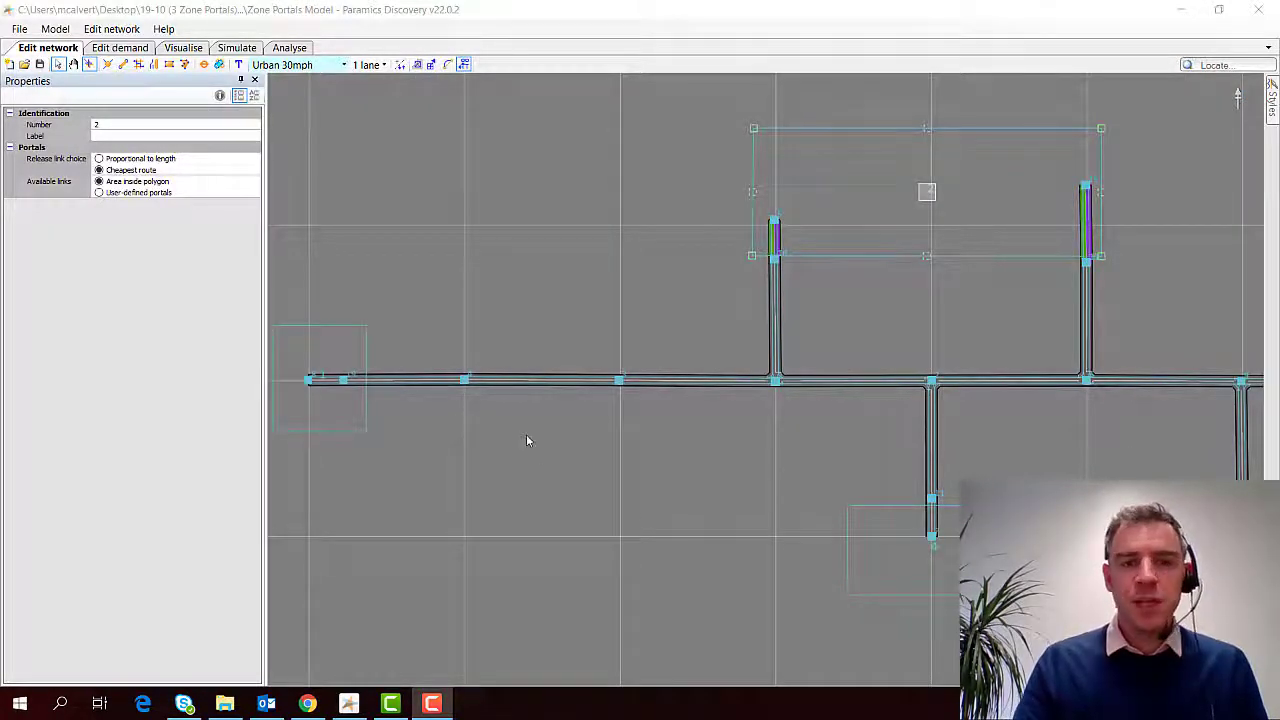
{"action": "left_click", "coordinate": [99, 193]}
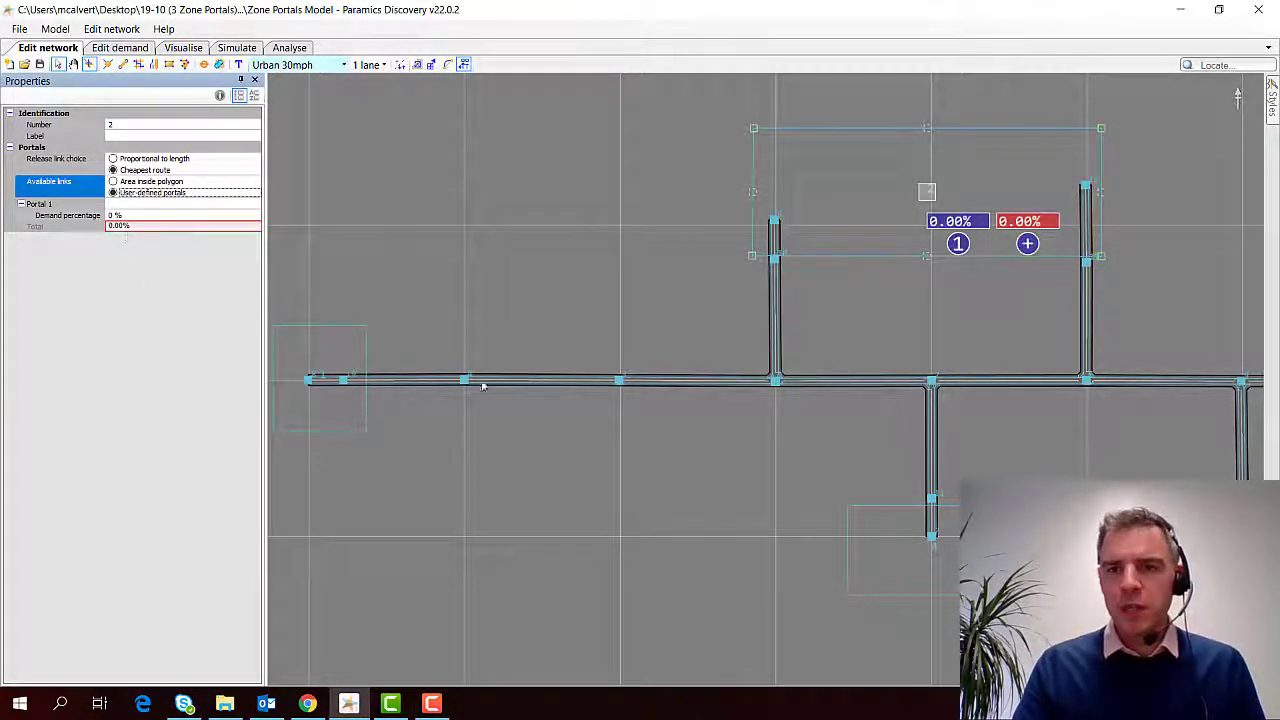
{"action": "left_click_drag", "start_coordinate": [974, 296], "coordinate": [956, 306]}
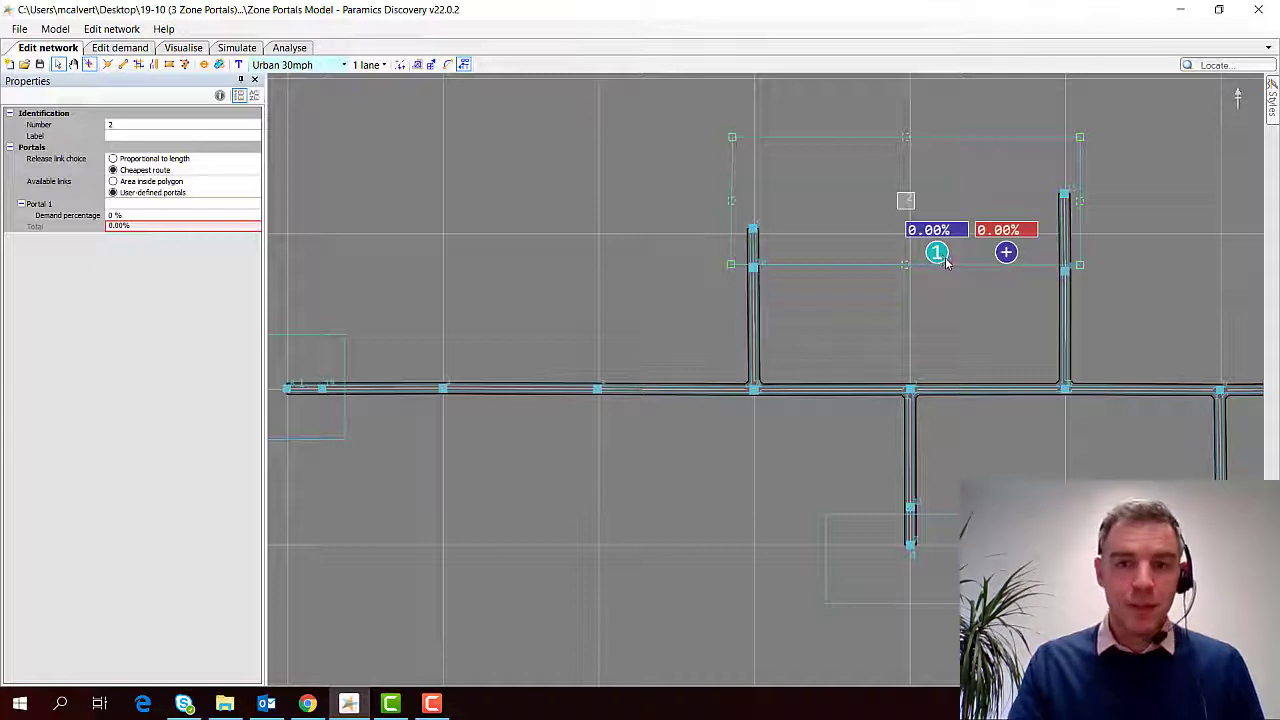
{"action": "left_click", "coordinate": [1006, 252]}
Add a third and a fourth portal to zone 2 and remove both again
{"action": "left_click", "coordinate": [1075, 252]}
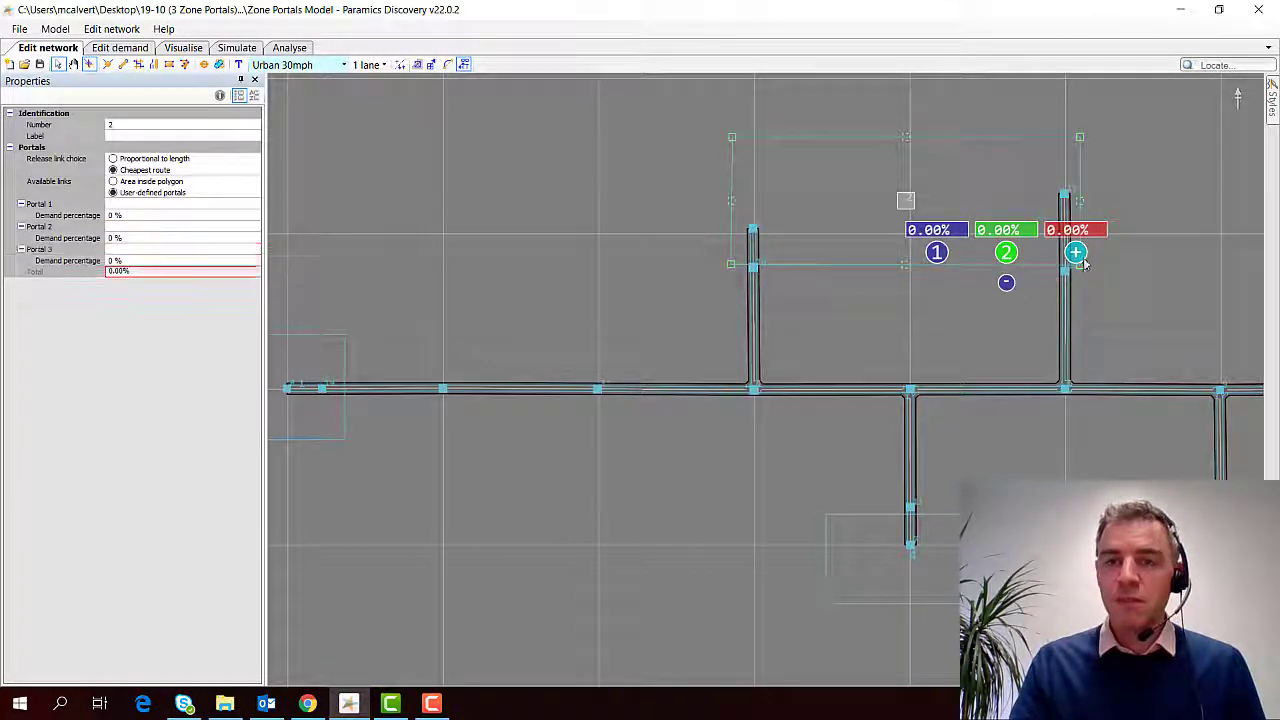
{"action": "left_click", "coordinate": [1144, 252]}
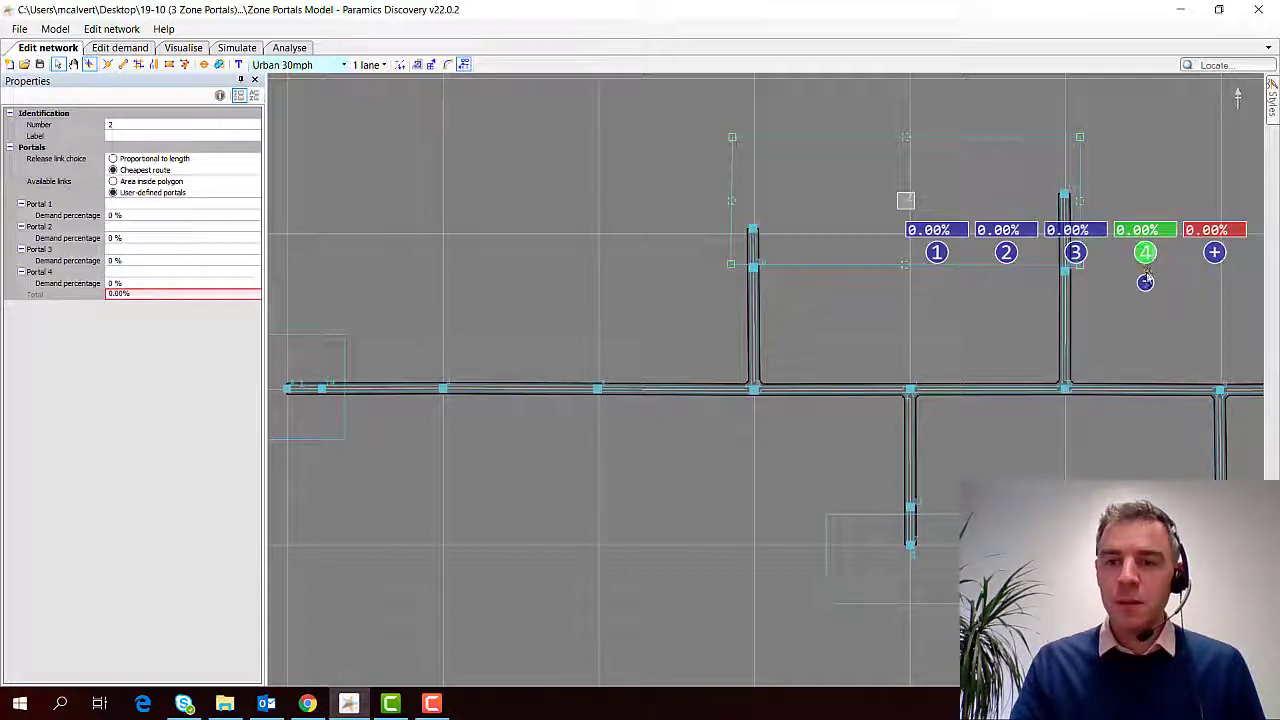
{"action": "left_click", "coordinate": [1145, 282]}
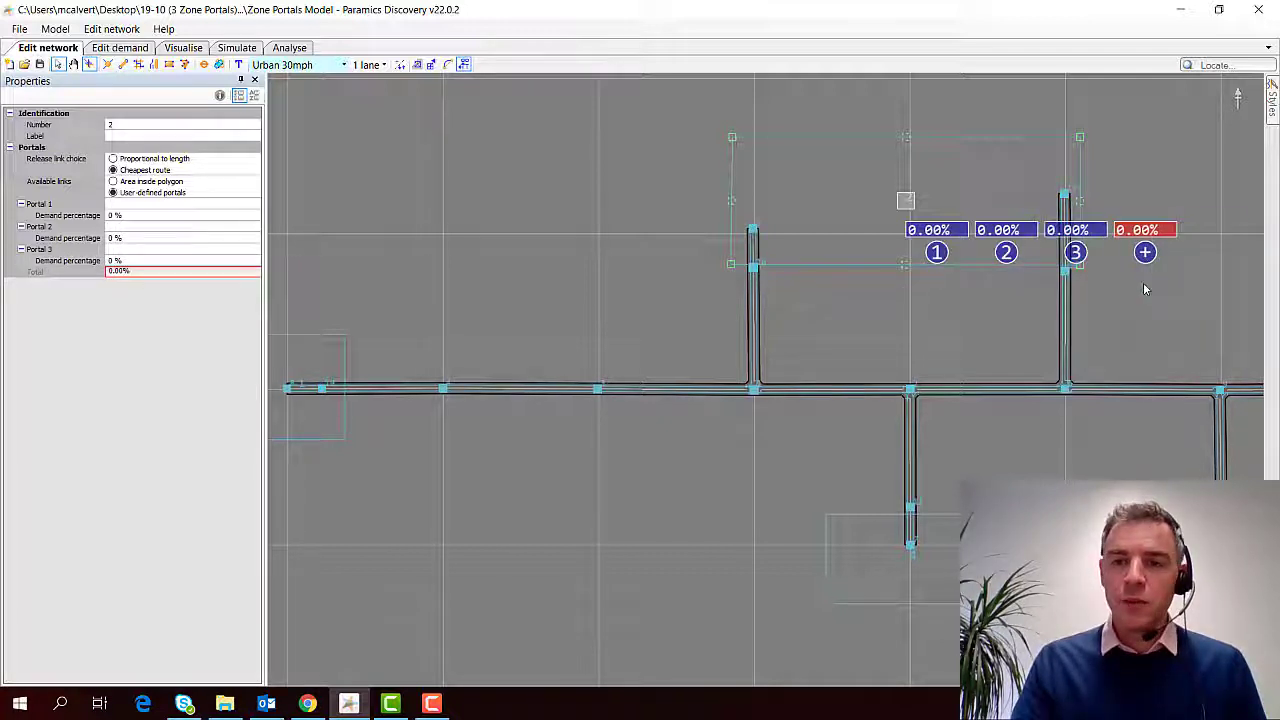
{"action": "scroll", "coordinate": [1047, 268], "scroll_direction": "up", "scroll_amount": 1}
{"action": "mouse_move", "coordinate": [1060, 248]}
{"action": "left_click", "coordinate": [1060, 275]}
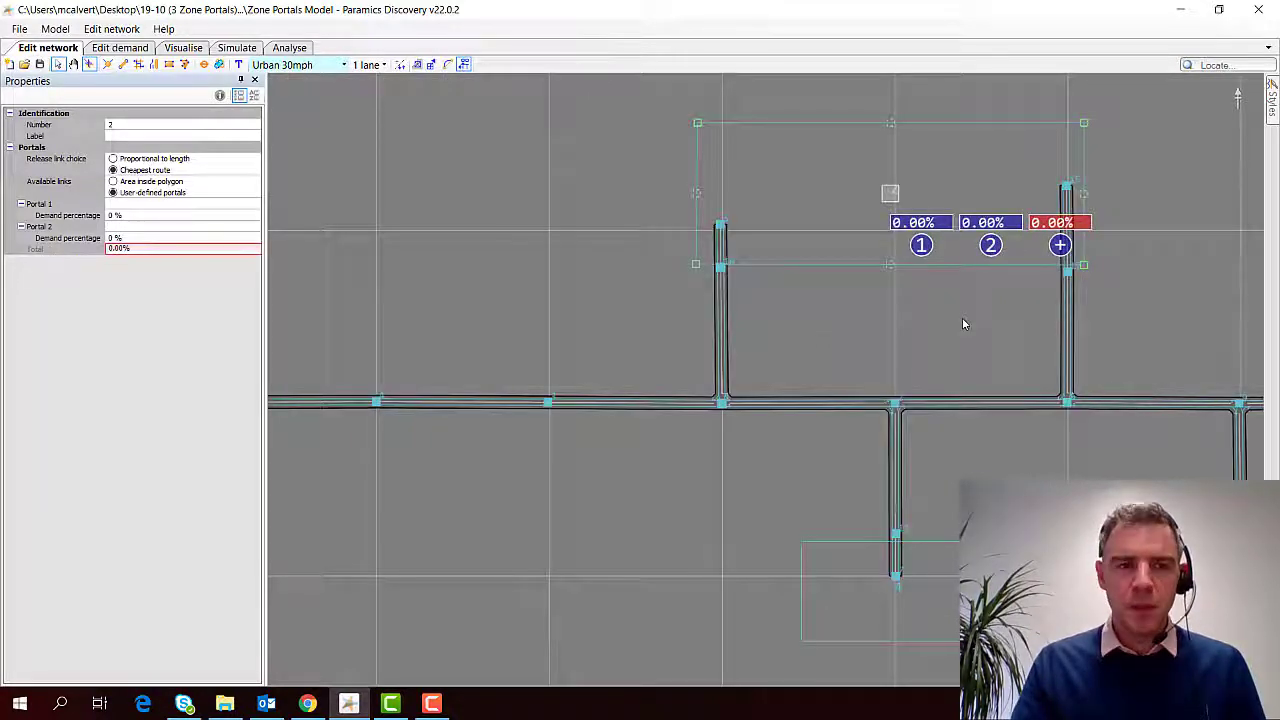
Assign portal 1 to the end link of the western of zone 2's two side roads
{"action": "left_click_drag", "start_coordinate": [963, 323], "coordinate": [967, 342]}
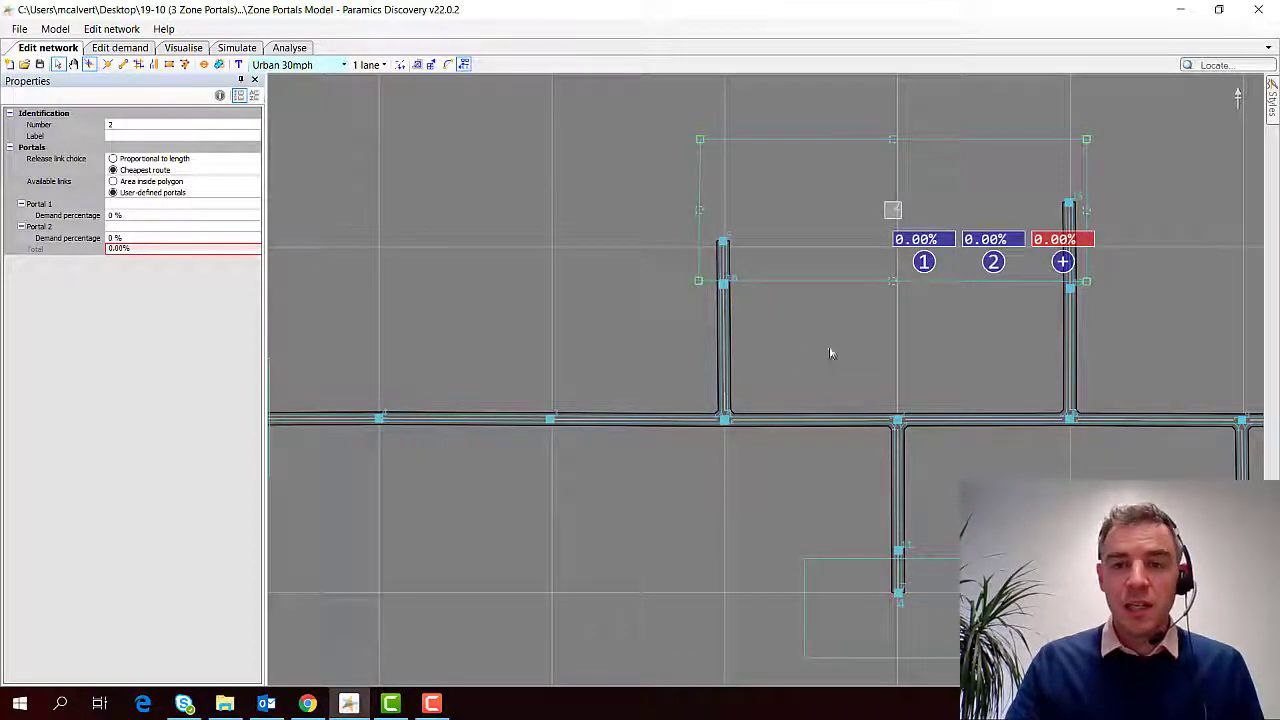
{"action": "left_click", "coordinate": [924, 262]}
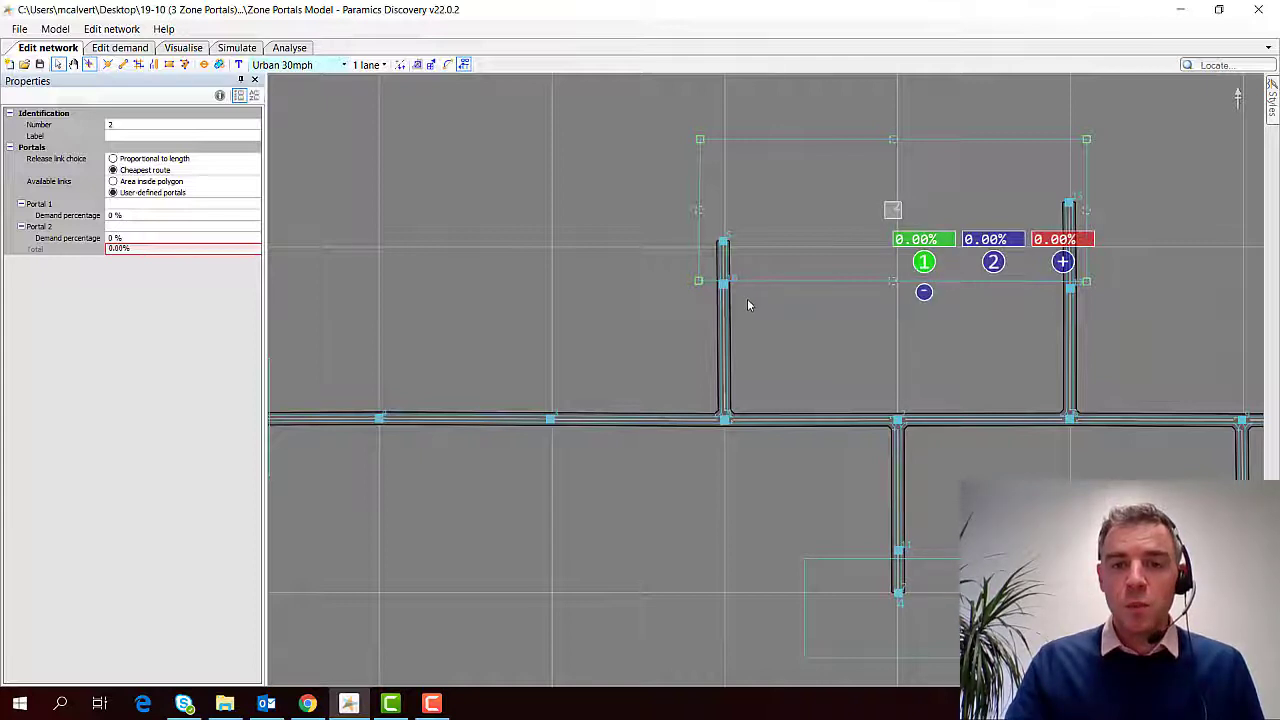
{"action": "left_click", "coordinate": [723, 258]}
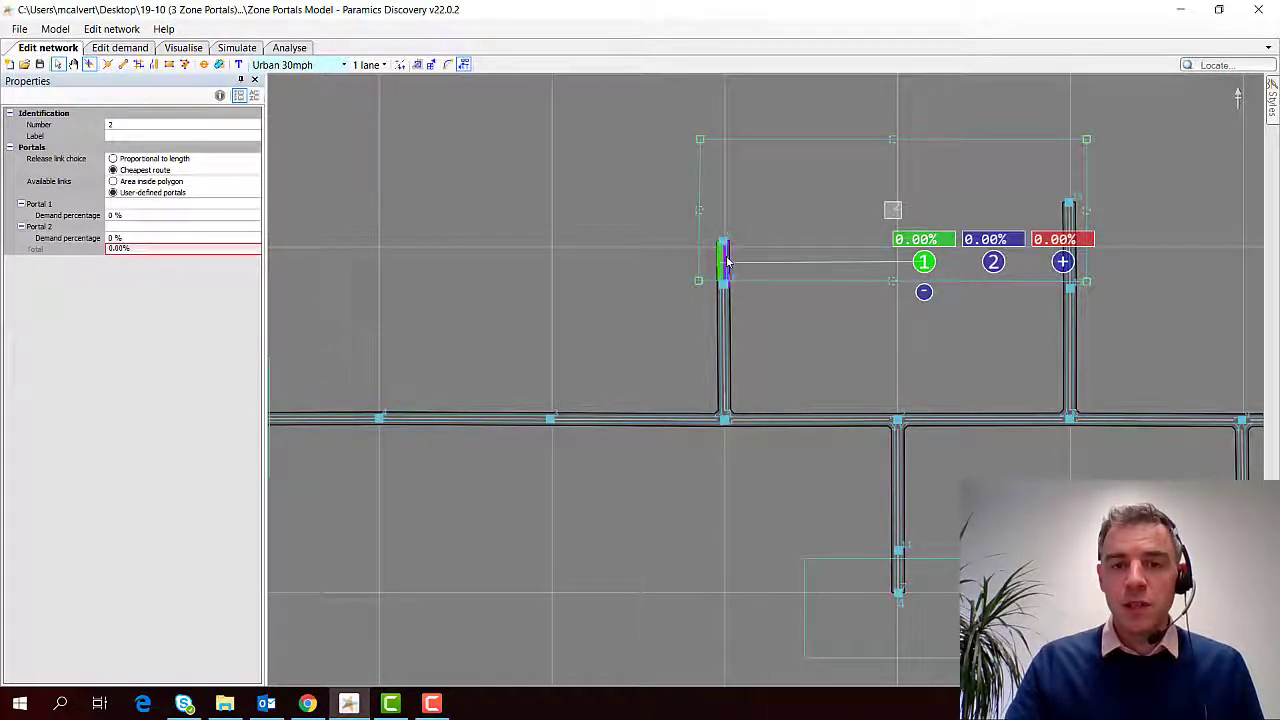
{"action": "scroll", "coordinate": [730, 280], "scroll_direction": "up", "scroll_amount": 3}
{"action": "left_click_drag", "start_coordinate": [927, 277], "coordinate": [823, 355]}
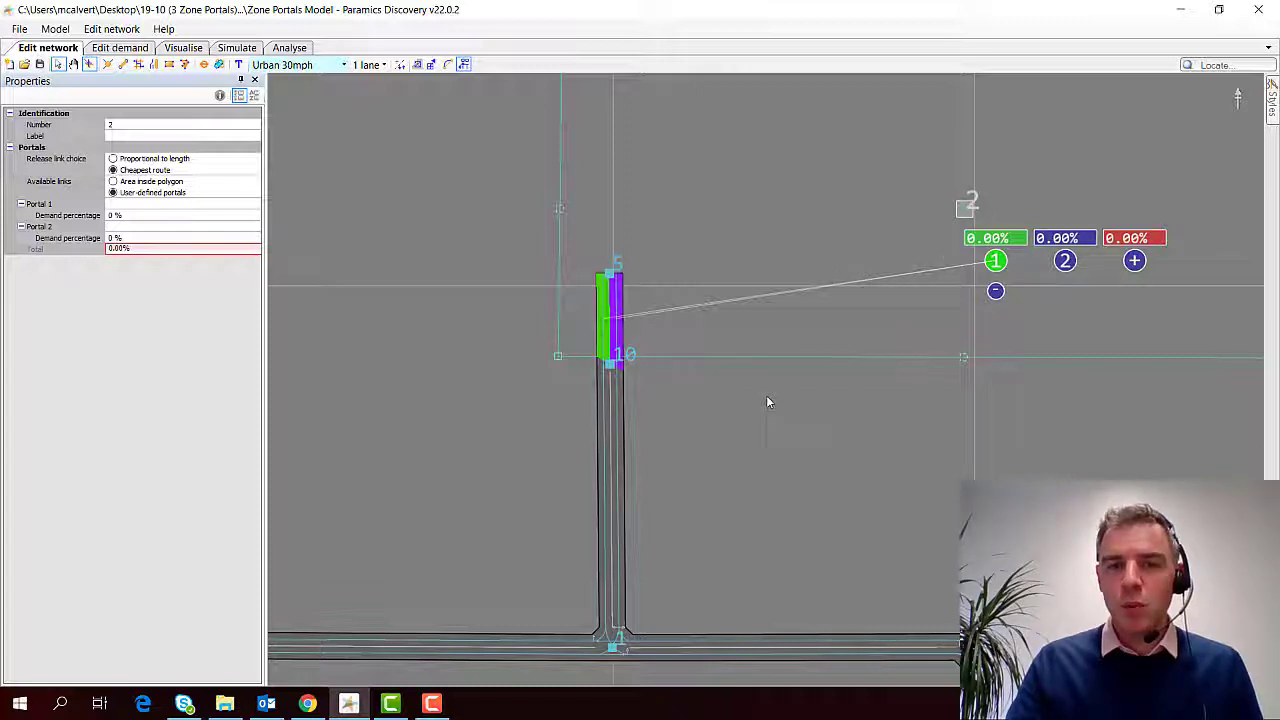
Assign portal 2 to the end link of the eastern of zone 2's two side roads
{"action": "scroll", "coordinate": [829, 297], "scroll_direction": "down", "scroll_amount": 3}
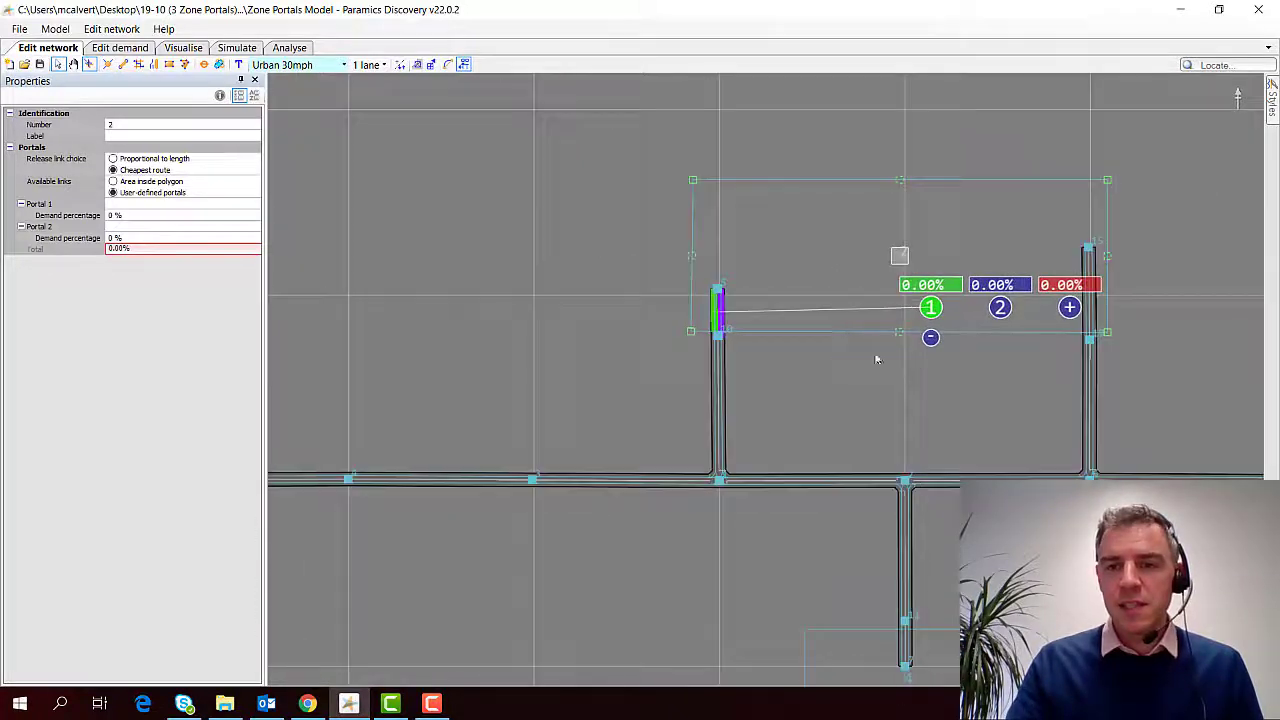
{"action": "left_click", "coordinate": [995, 312]}
{"action": "left_click", "coordinate": [1088, 300]}
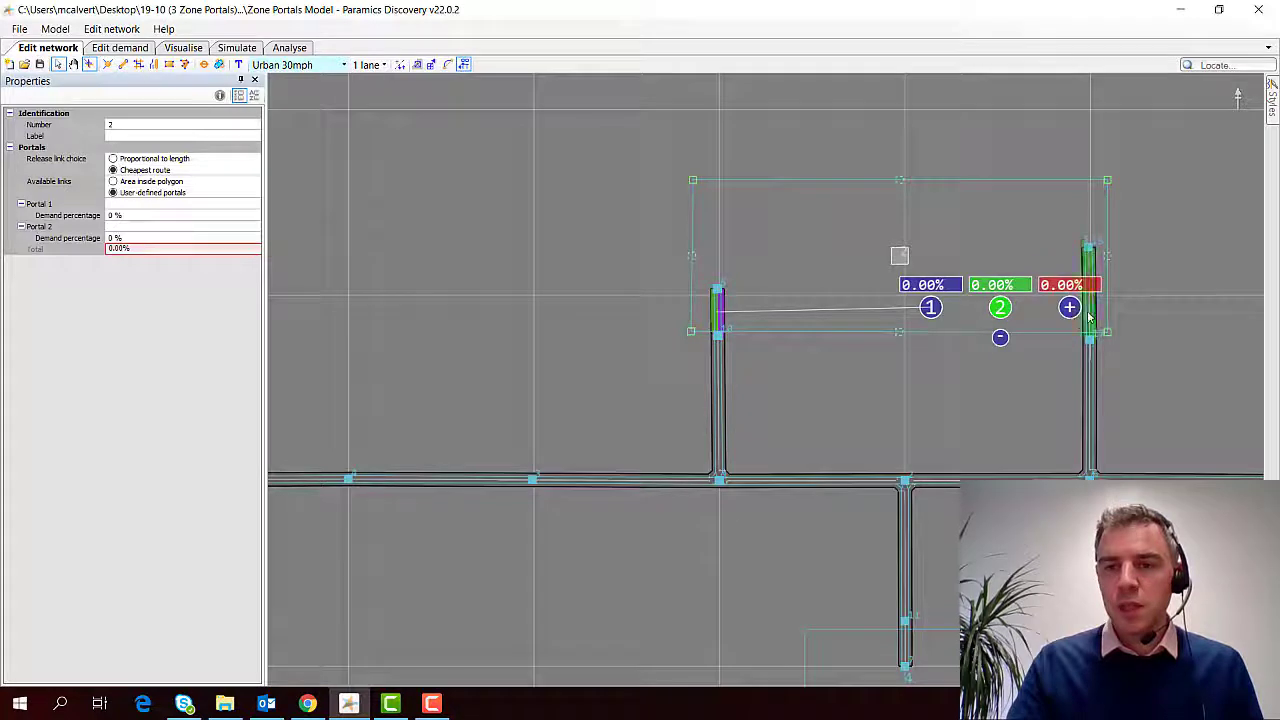
{"action": "scroll", "coordinate": [1090, 310], "scroll_direction": "up", "scroll_amount": 3}
{"action": "left_click", "coordinate": [1090, 310]}
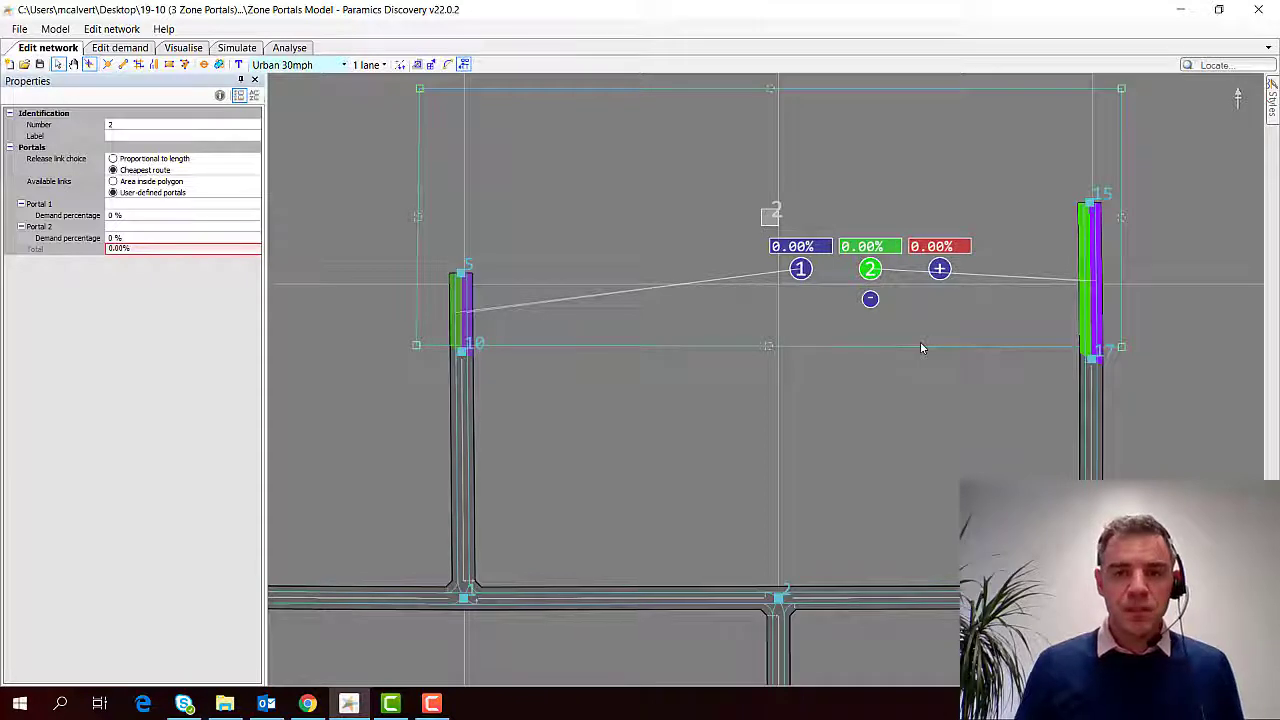
Set the demand percentage to 75 % for portal 1 and 25 % for portal 2
{"action": "left_click", "coordinate": [118, 216]}
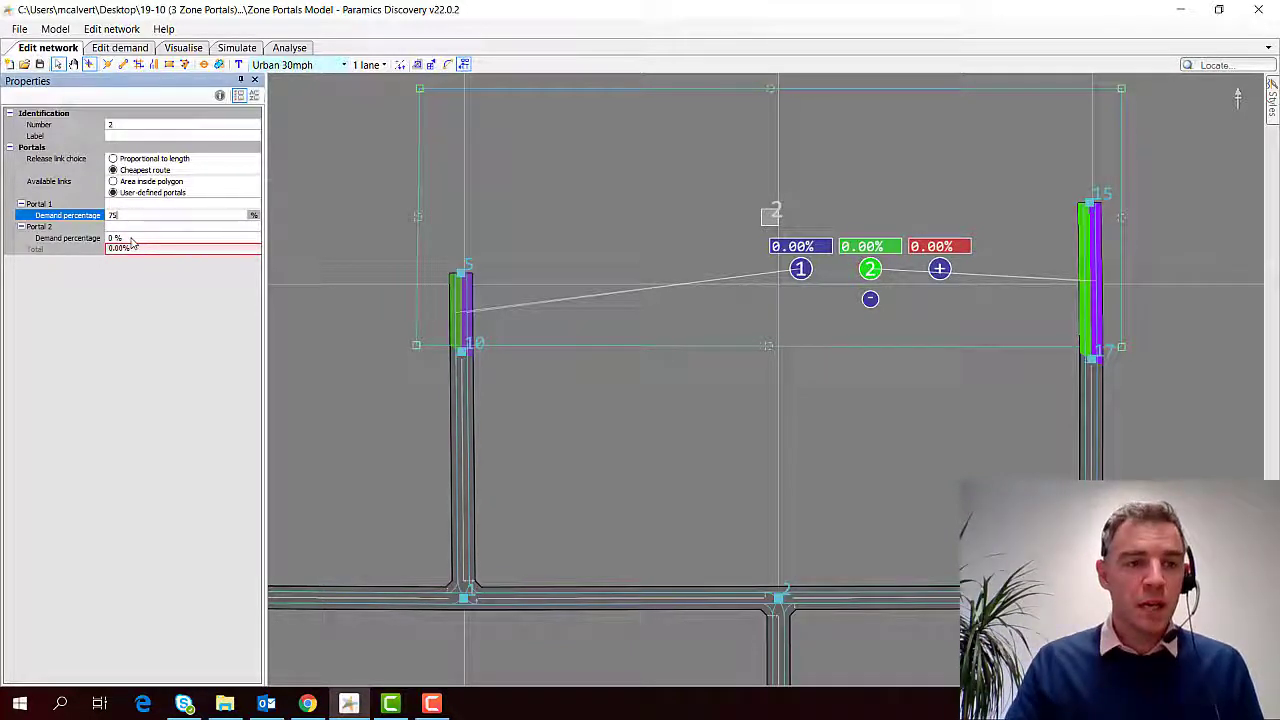
{"action": "left_click", "coordinate": [123, 238]}
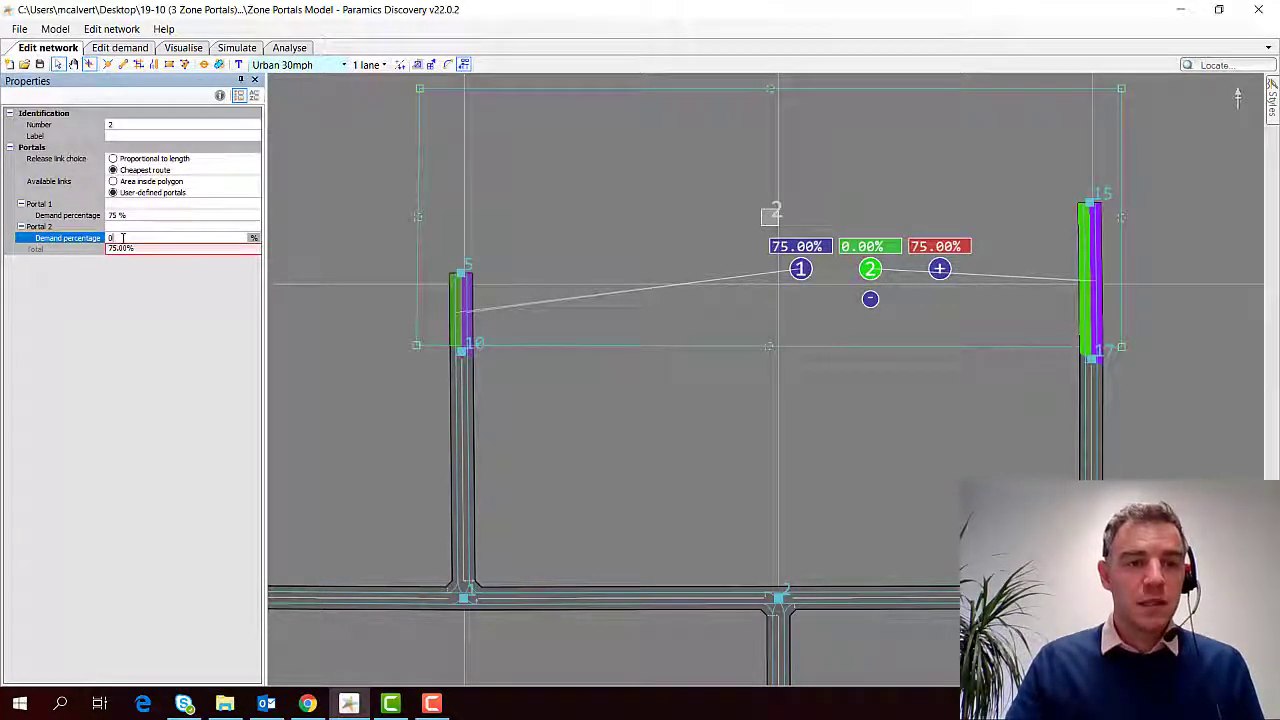
{"action": "type", "text": "25"}
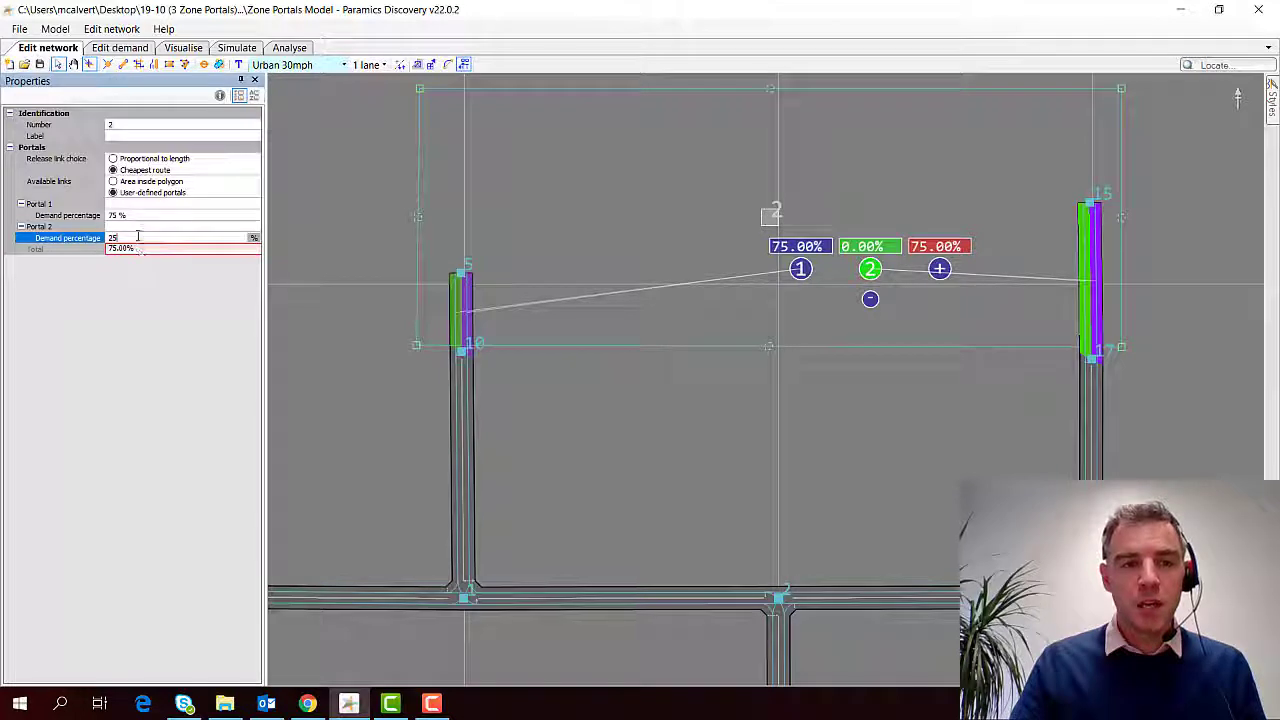
{"action": "left_click", "coordinate": [140, 216]}
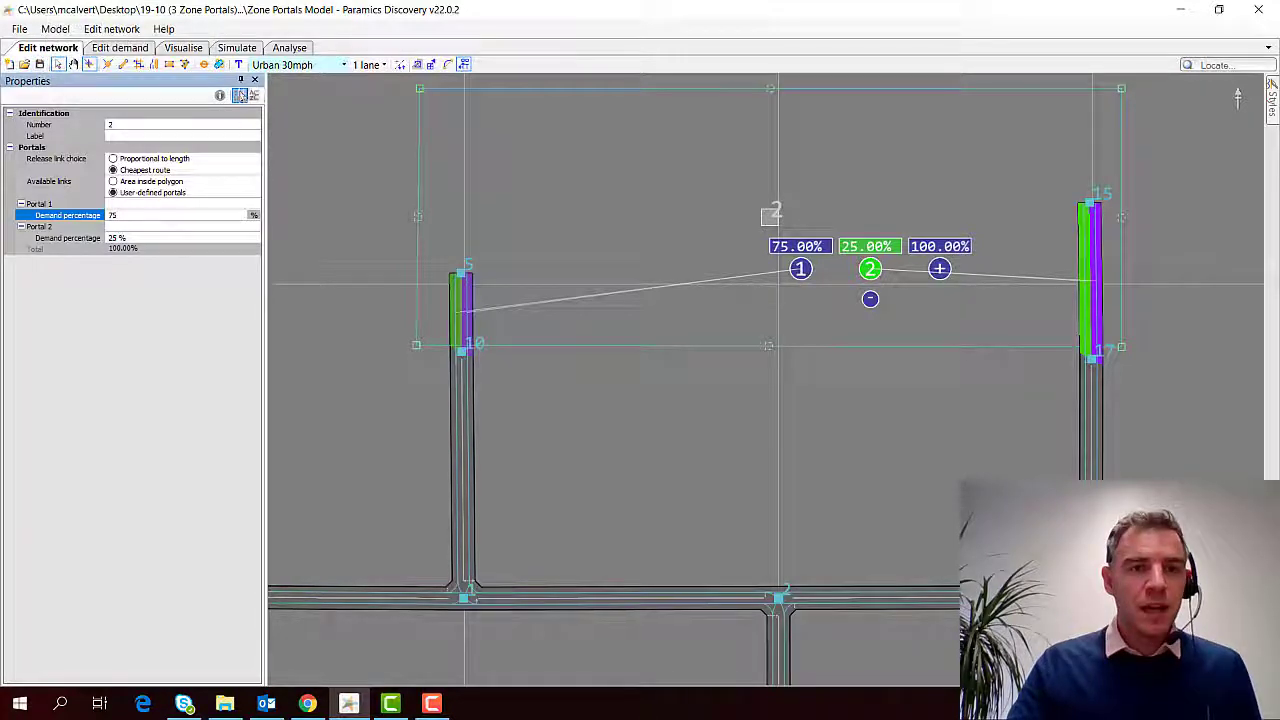
Rerun the Configuration 1 simulation with zone 2's user-defined portals
{"action": "left_click", "coordinate": [237, 48]}
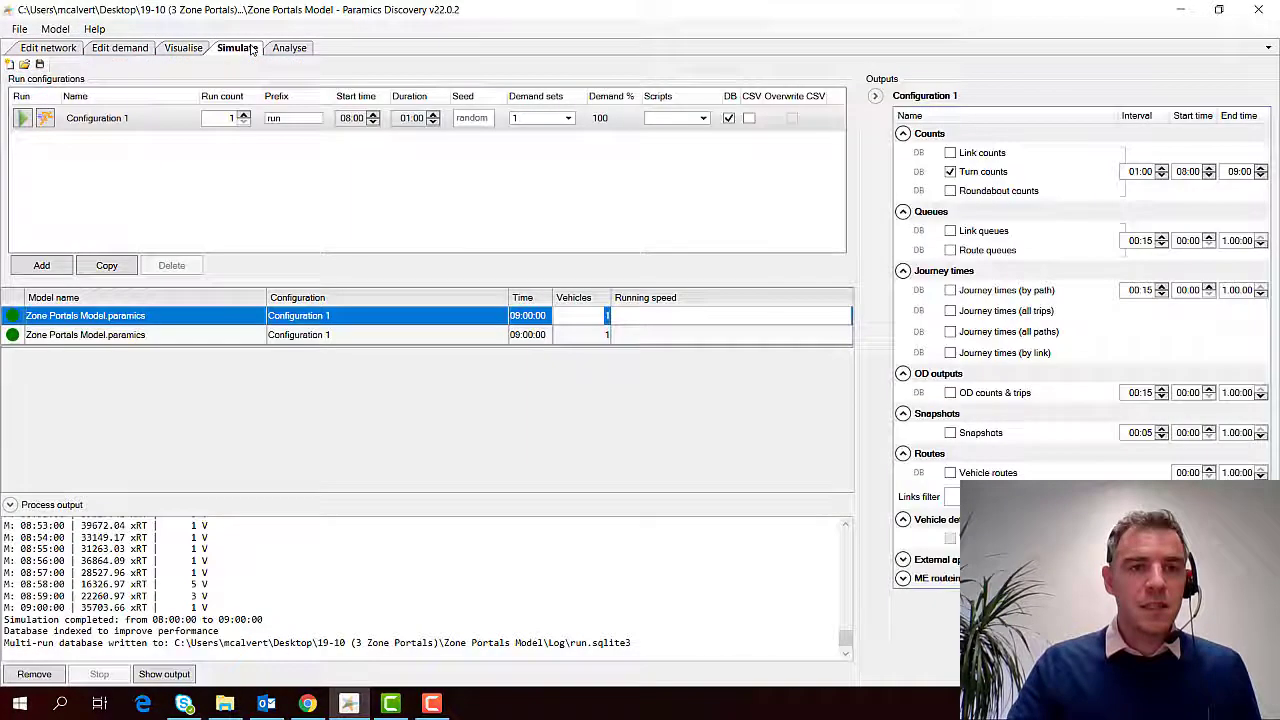
{"action": "left_click", "coordinate": [23, 119]}
{"action": "left_click", "coordinate": [695, 430]}
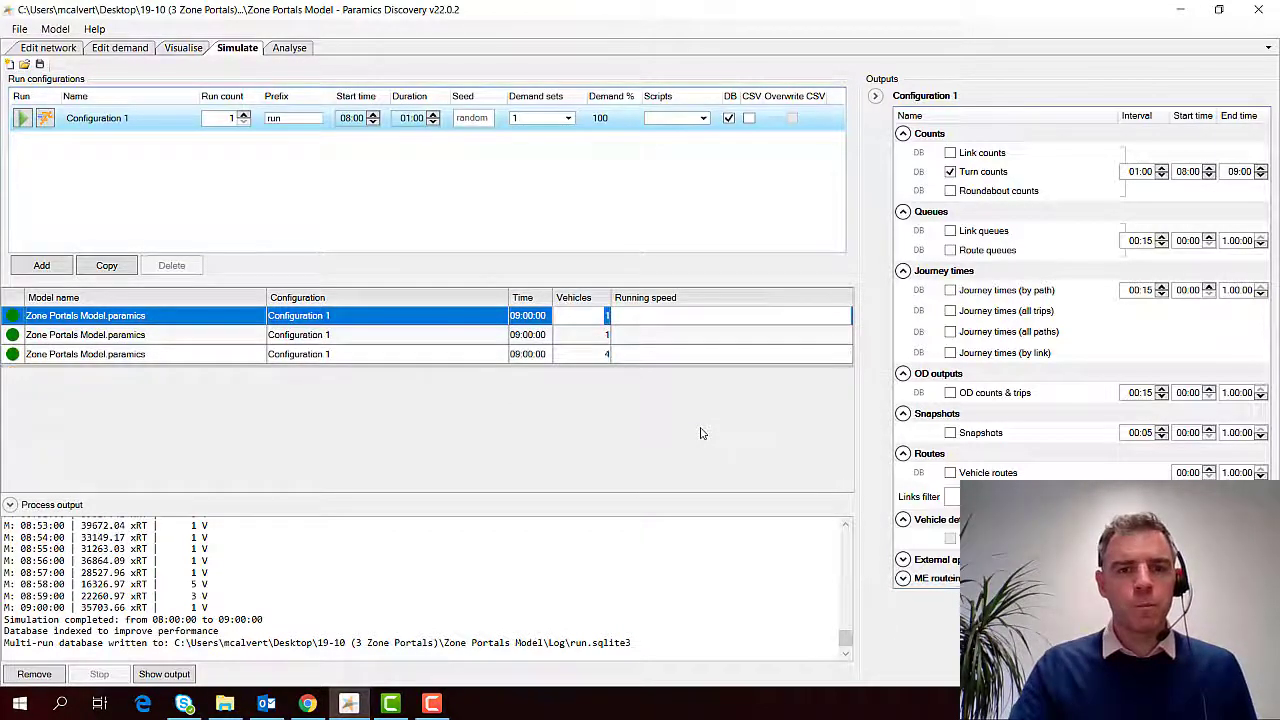
Add a data plot of the run.sqlite3 simulation results in the analysis view, using the Turn counts table
{"action": "left_click", "coordinate": [294, 50]}
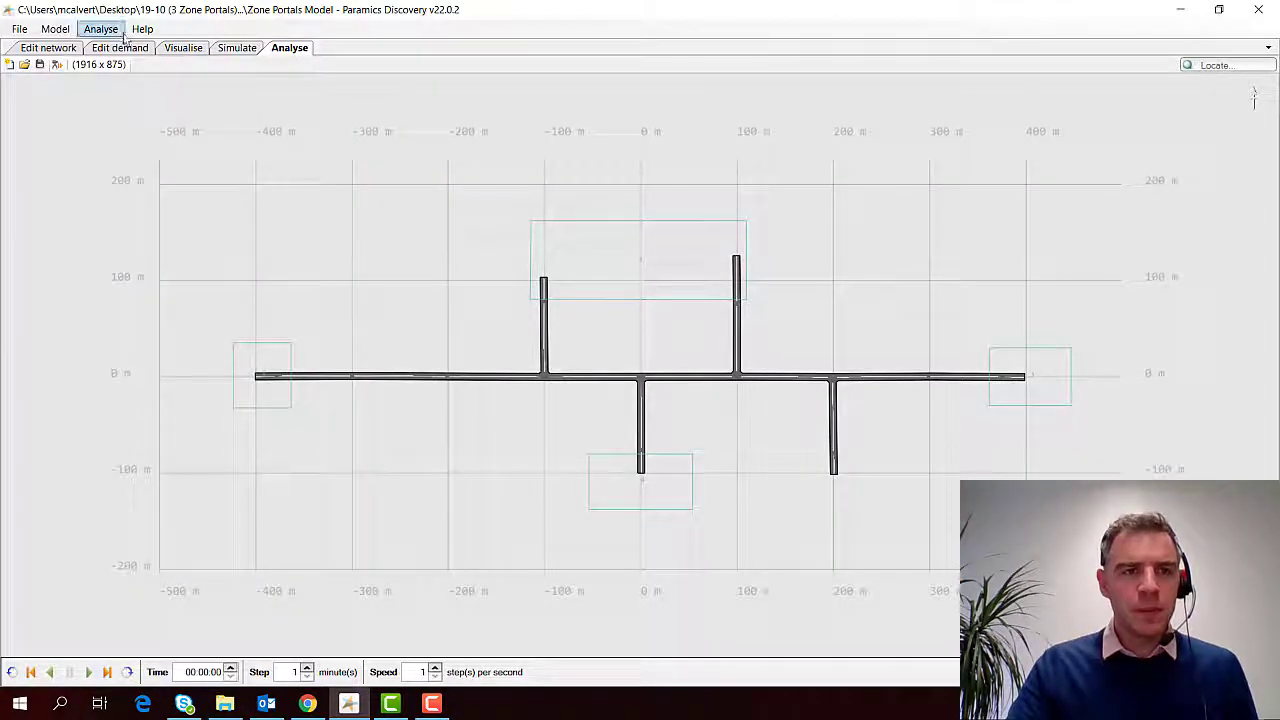
{"action": "left_click", "coordinate": [100, 29]}
{"action": "left_click", "coordinate": [120, 154]}
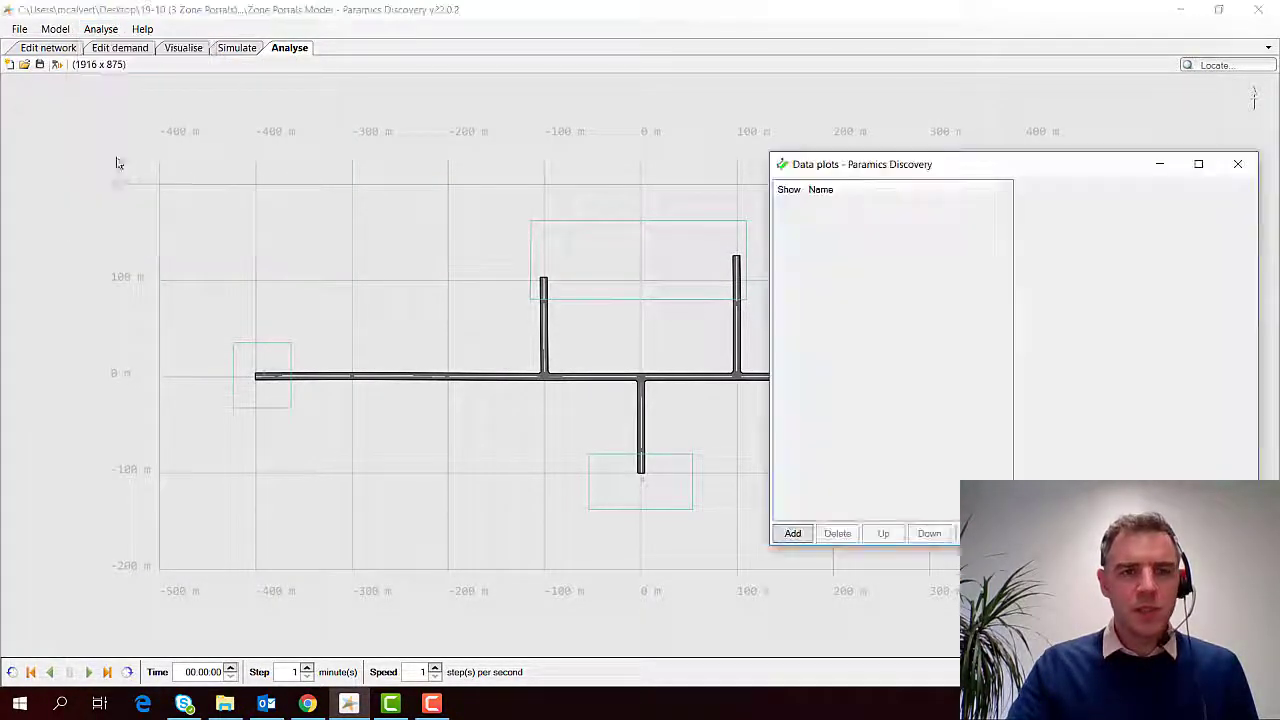
{"action": "left_click", "coordinate": [794, 535]}
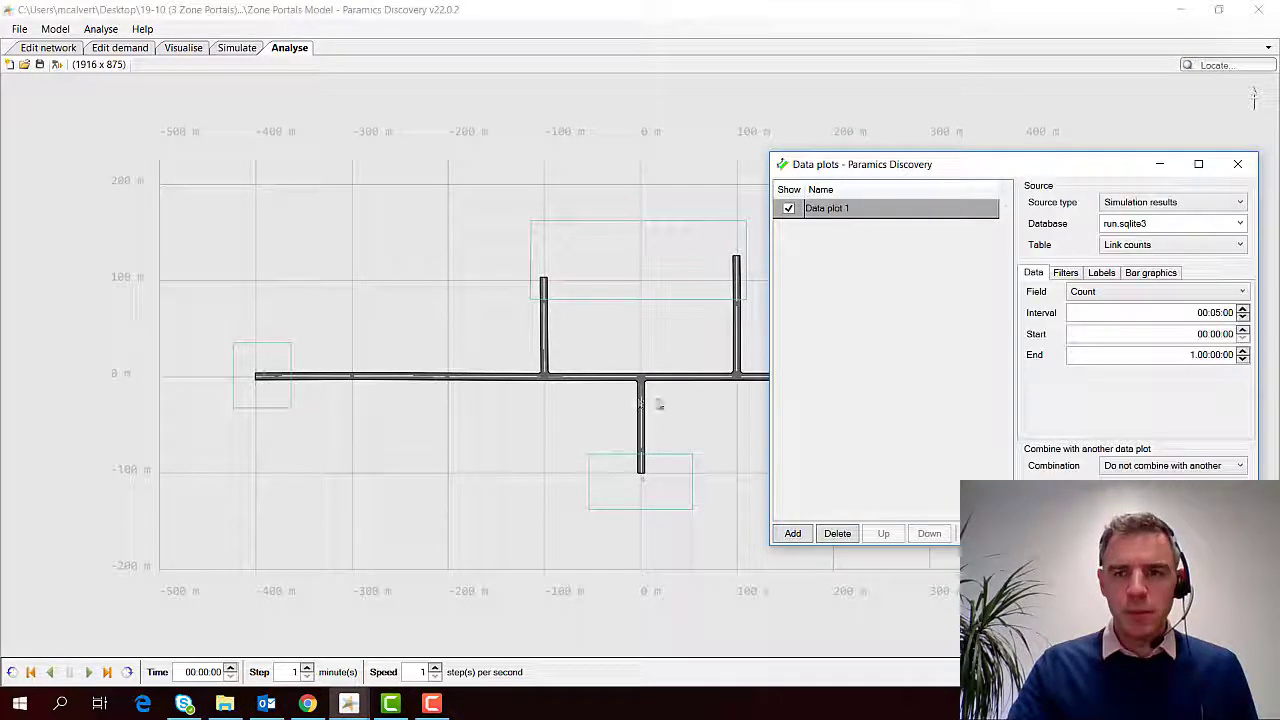
{"action": "left_click", "coordinate": [1135, 245]}
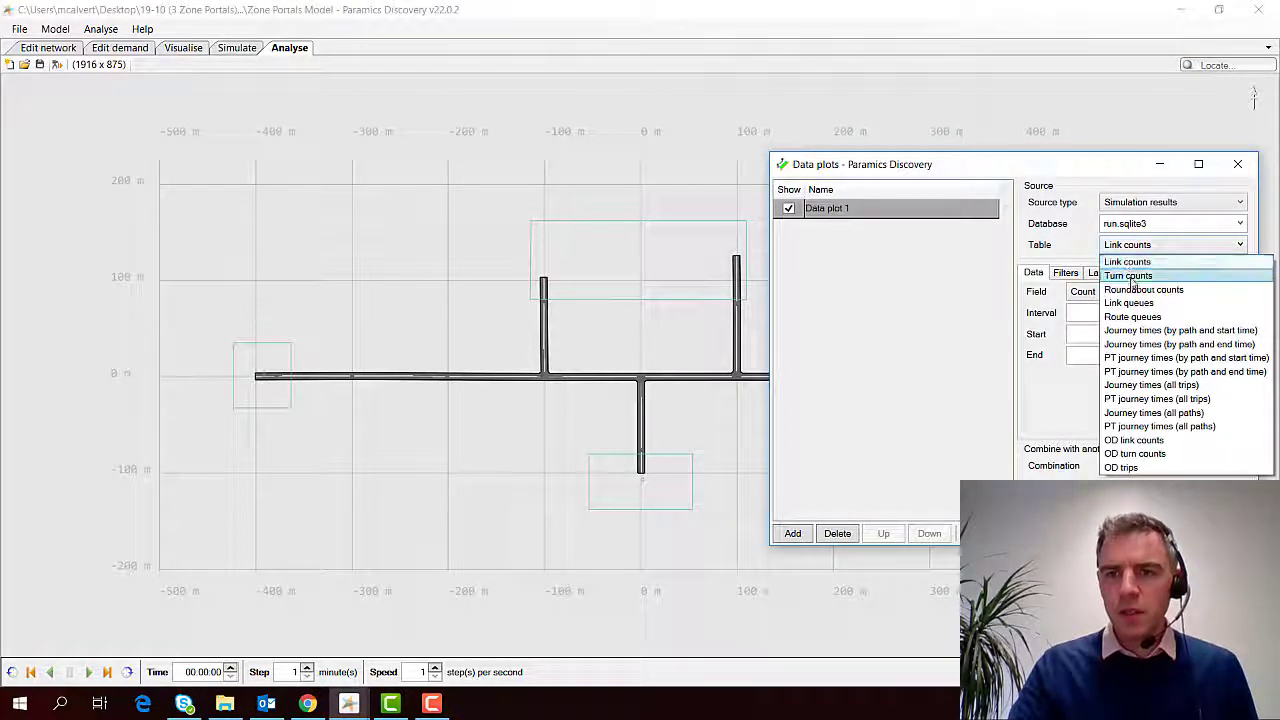
{"action": "left_click", "coordinate": [1132, 279]}
Format the data plot's labels with 0 decimal places and white text
{"action": "left_click", "coordinate": [1101, 272]}
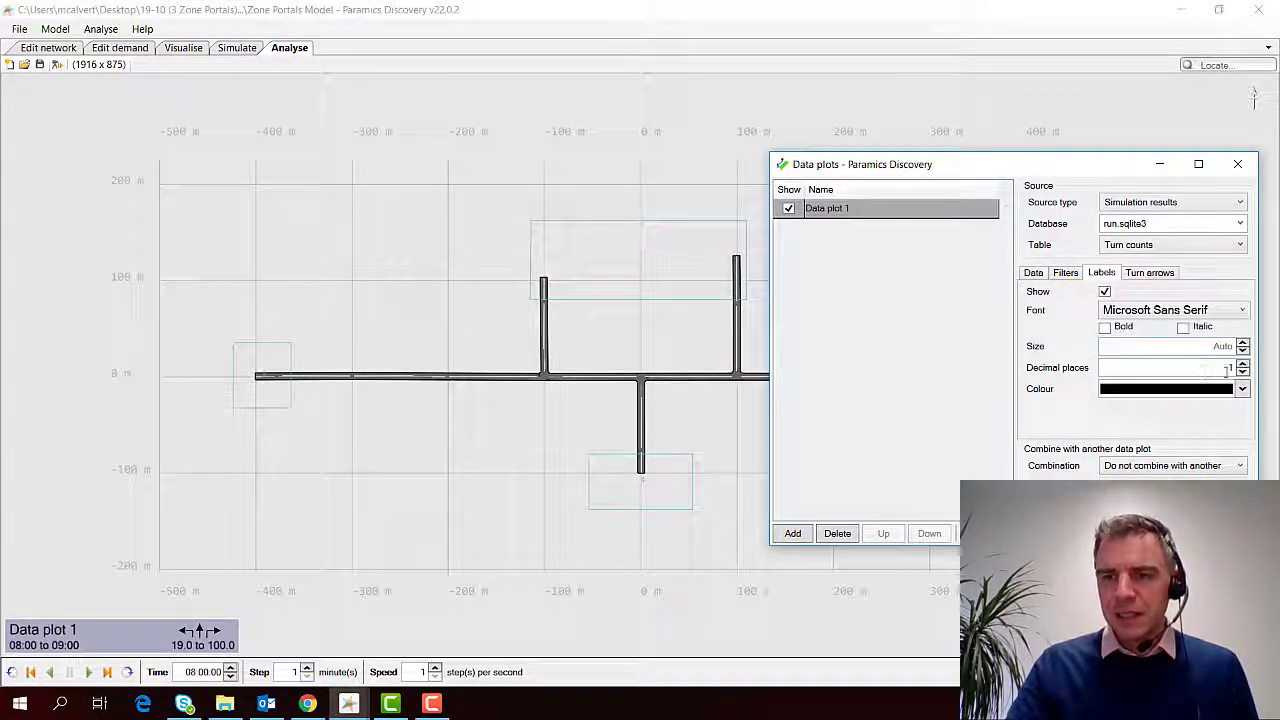
{"action": "left_click", "coordinate": [1242, 372]}
{"action": "left_click", "coordinate": [1242, 389]}
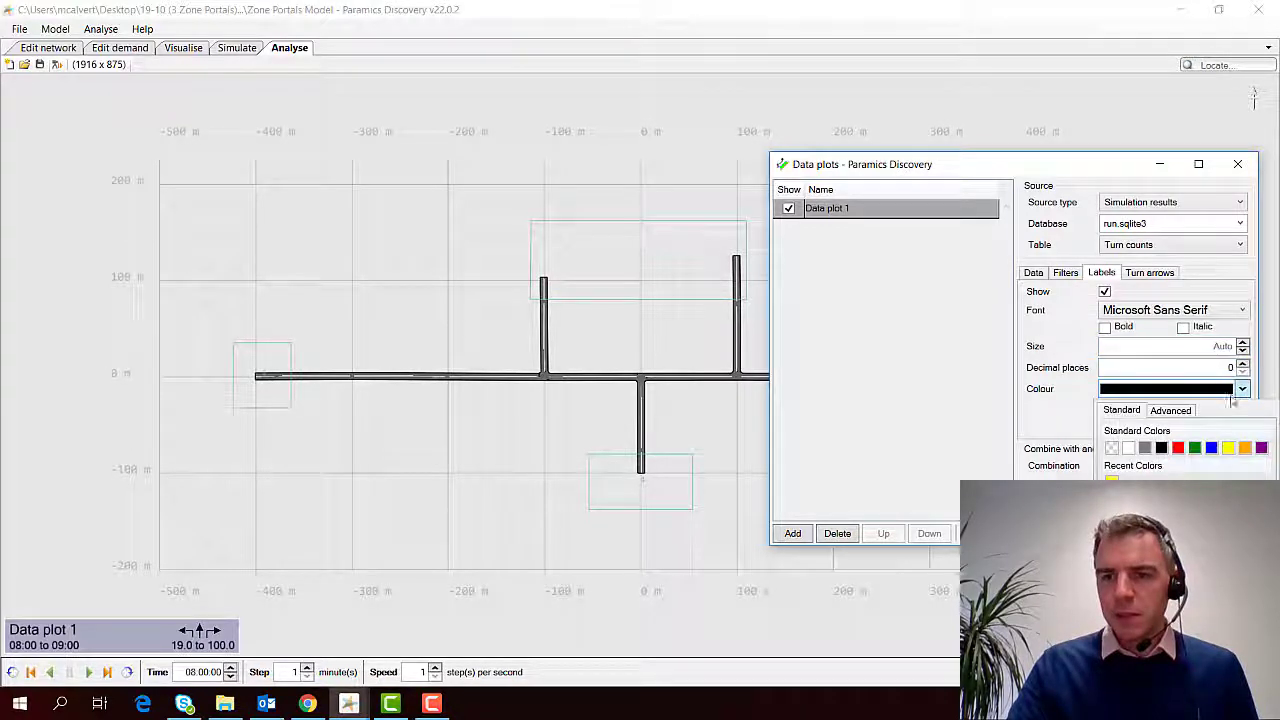
{"action": "left_click", "coordinate": [1128, 447]}
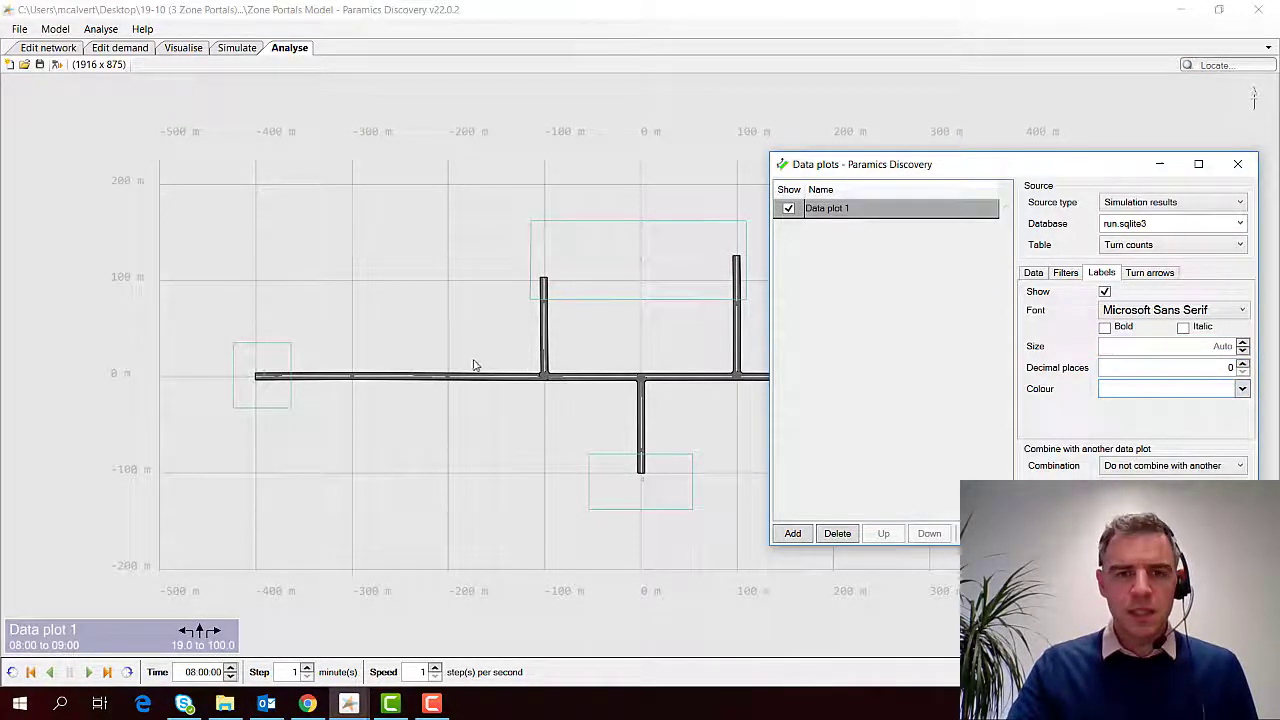
Check the turn counts where the western northern side road meets the main road
{"action": "scroll", "coordinate": [548, 372], "scroll_direction": "up", "scroll_amount": 8}
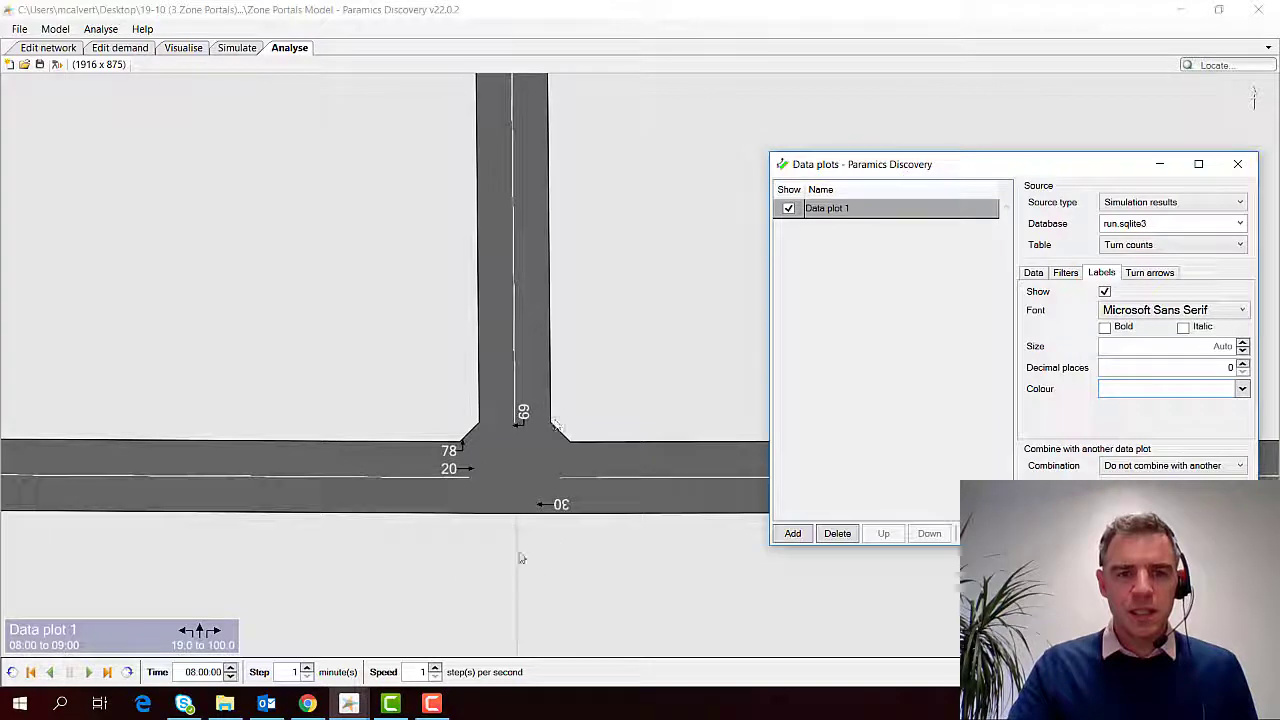
{"action": "left_click_drag", "start_coordinate": [501, 479], "coordinate": [466, 374]}
{"action": "scroll", "coordinate": [468, 363], "scroll_direction": "up", "scroll_amount": 3}
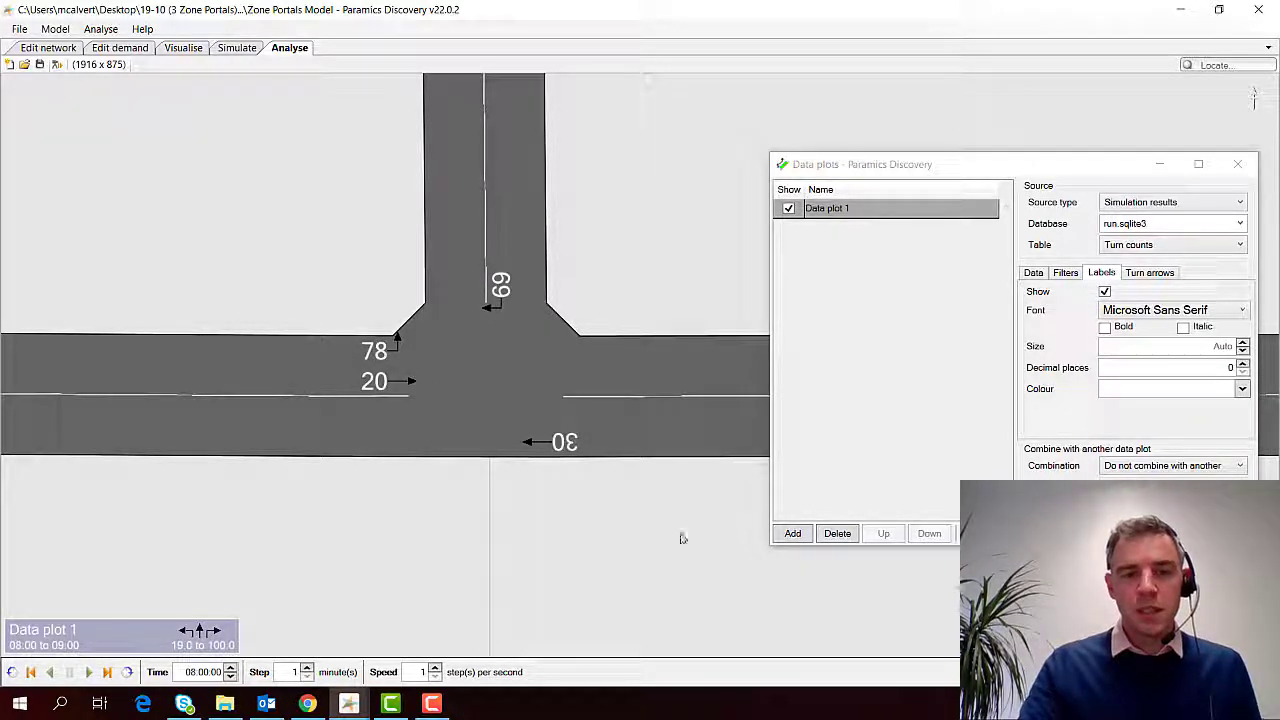
Check the turn counts where the eastern northern side road meets the main road
{"action": "left_click_drag", "start_coordinate": [683, 537], "coordinate": [261, 499]}
{"action": "left_click_drag", "start_coordinate": [636, 500], "coordinate": [240, 474]}
{"action": "scroll", "coordinate": [240, 474], "scroll_direction": "down", "scroll_amount": 5}
{"action": "left_click_drag", "start_coordinate": [594, 522], "coordinate": [223, 538]}
{"action": "scroll", "coordinate": [402, 387], "scroll_direction": "up", "scroll_amount": 4}
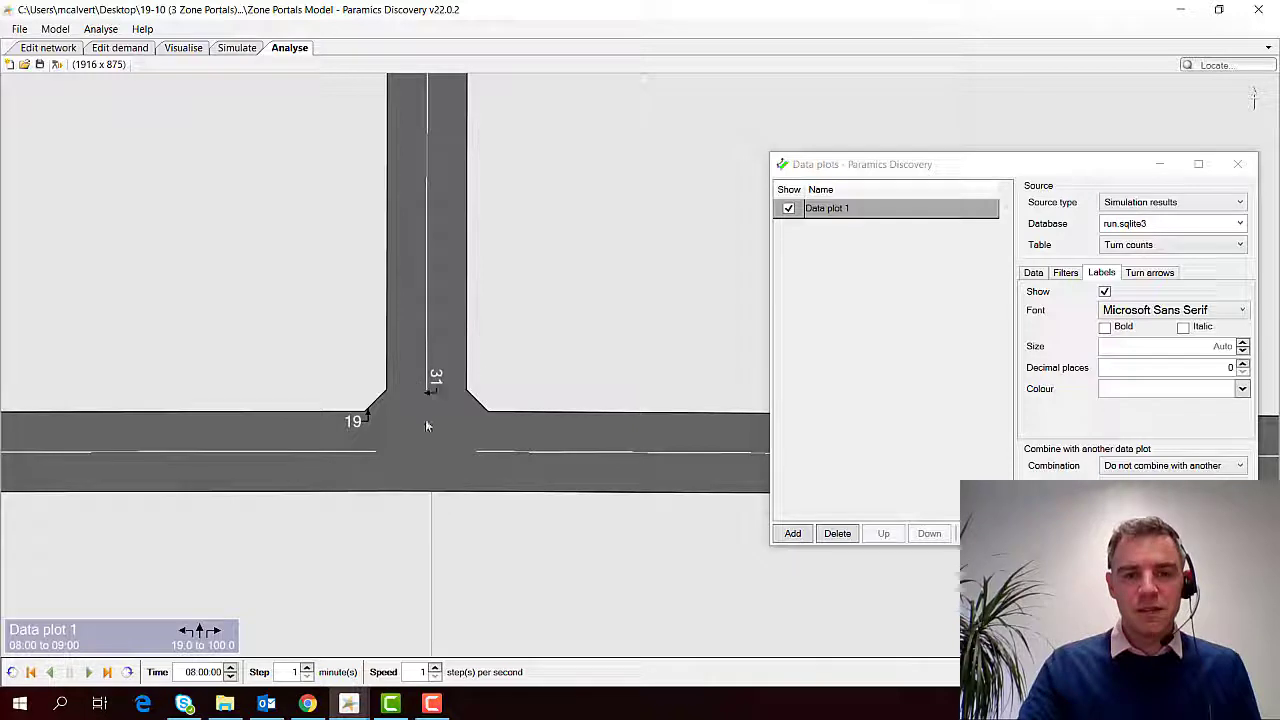
{"action": "left_click_drag", "start_coordinate": [178, 527], "coordinate": [408, 520]}
{"action": "scroll", "coordinate": [408, 520], "scroll_direction": "down", "scroll_amount": 1}
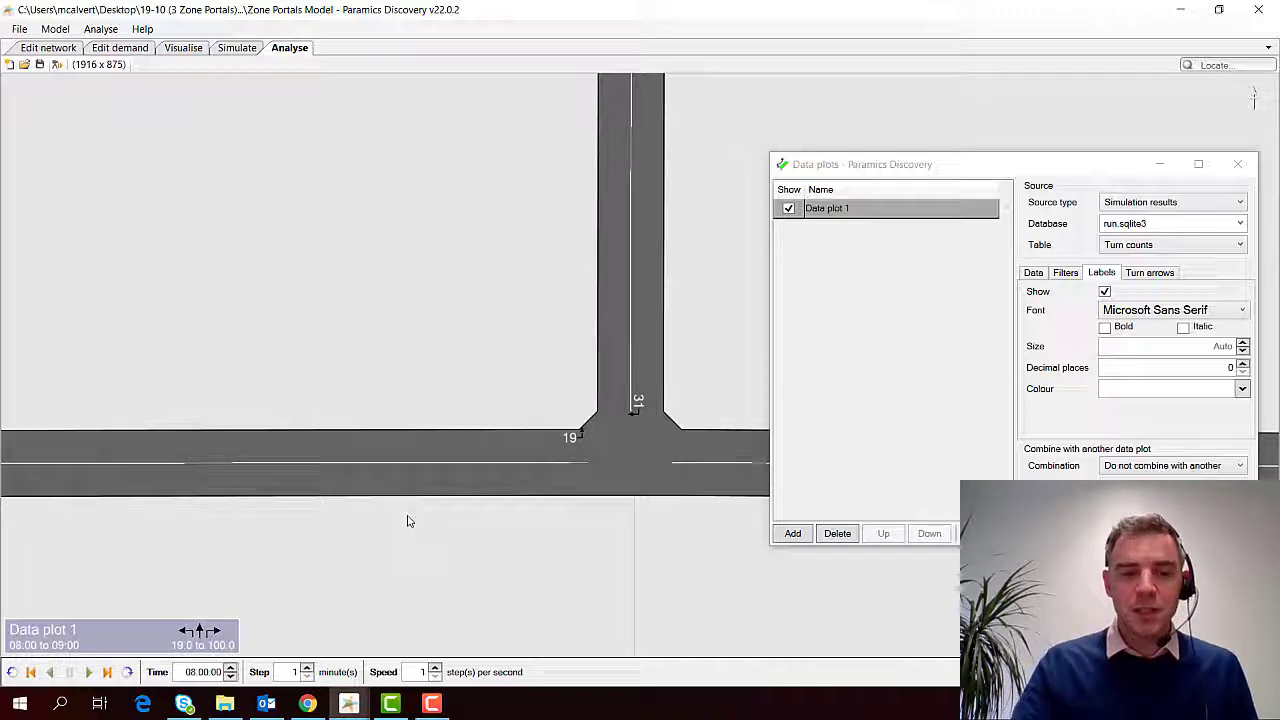
Follow the main road back west from the eastern side road's junction, examining the turn counts along it
{"action": "left_click_drag", "start_coordinate": [371, 536], "coordinate": [597, 476]}
{"action": "left_click_drag", "start_coordinate": [330, 512], "coordinate": [760, 511]}
{"action": "left_click_drag", "start_coordinate": [311, 489], "coordinate": [702, 495]}
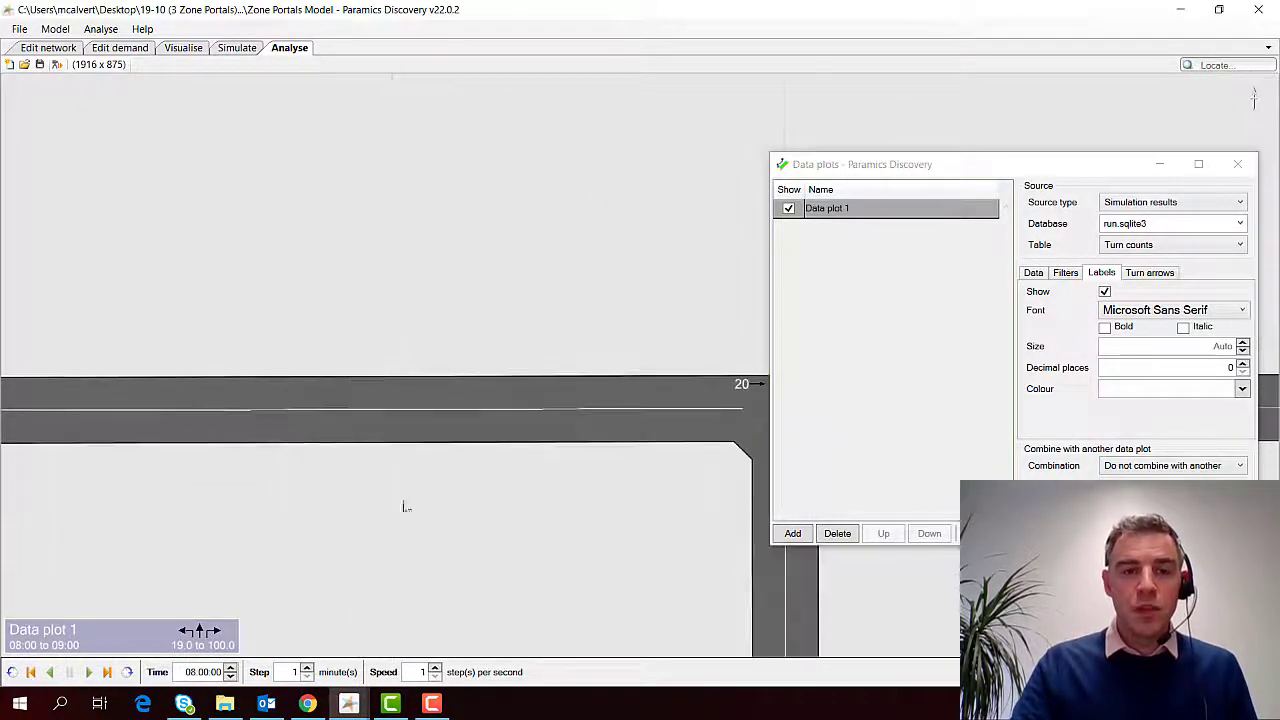
{"action": "left_click_drag", "start_coordinate": [406, 506], "coordinate": [739, 530]}
{"action": "scroll", "coordinate": [534, 509], "scroll_direction": "up", "scroll_amount": 1}
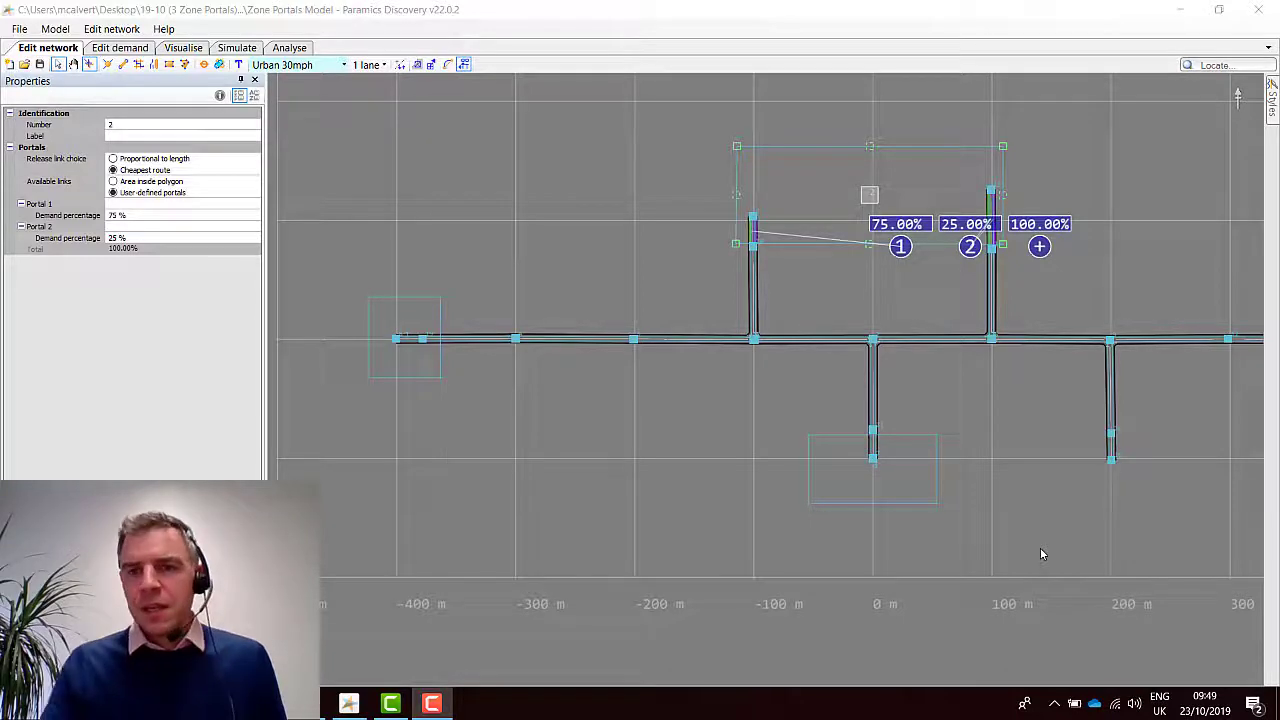
Review zone 2's two portals and their assigned side-road links in the network editor
{"action": "scroll", "coordinate": [1010, 294], "scroll_direction": "up", "scroll_amount": 3}
{"action": "left_click_drag", "start_coordinate": [1010, 293], "coordinate": [917, 319]}
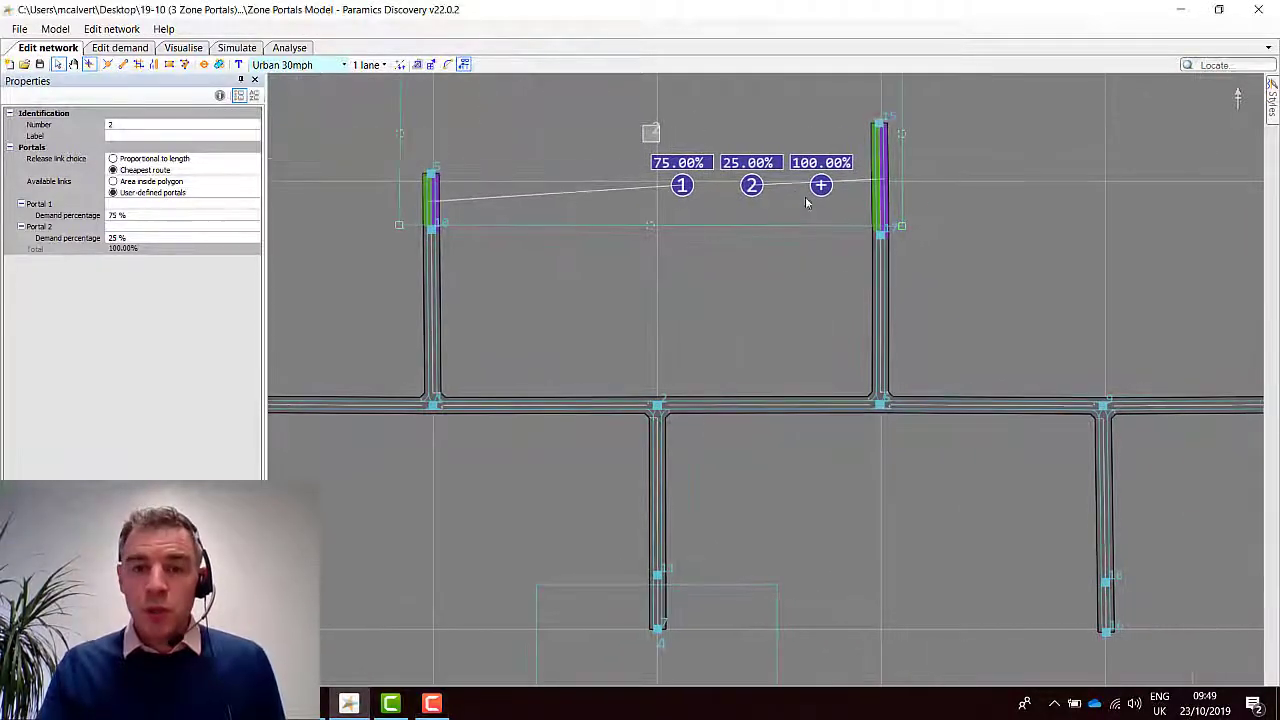
{"action": "left_click_drag", "start_coordinate": [911, 259], "coordinate": [885, 259]}
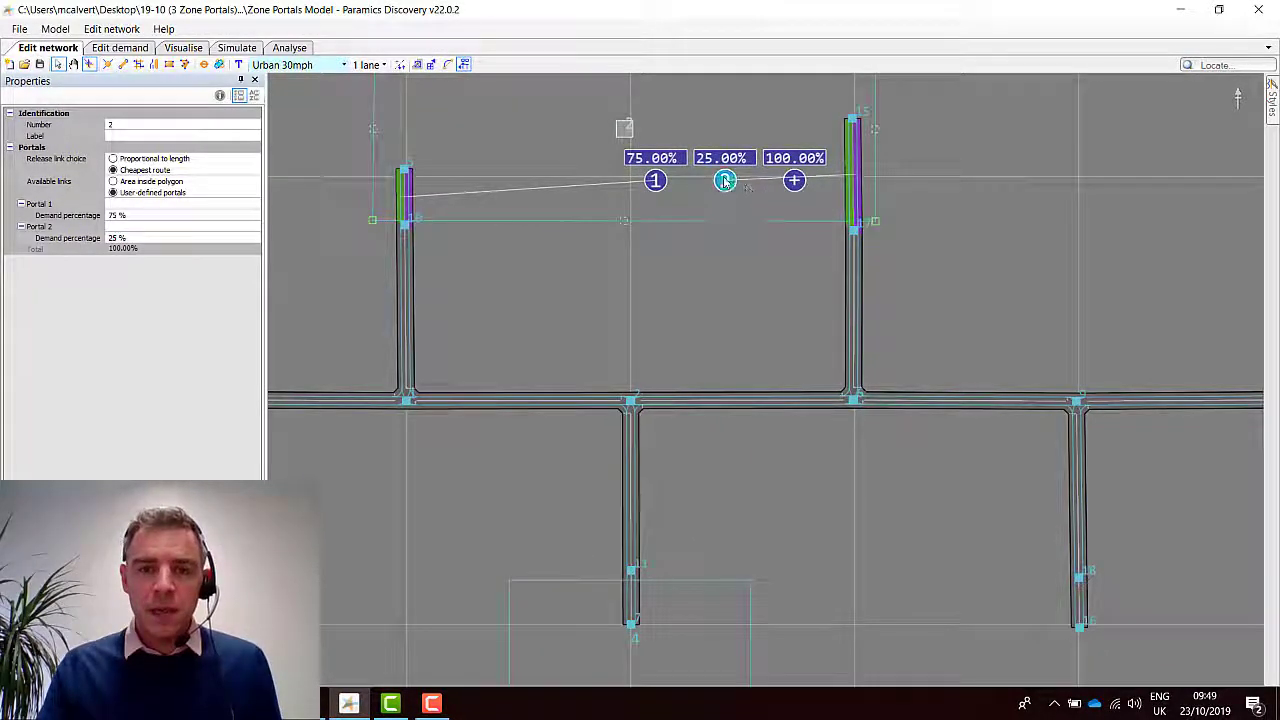
Assign the end links of the southeastern side road to zone 2's portal 2
{"action": "left_click", "coordinate": [725, 181]}
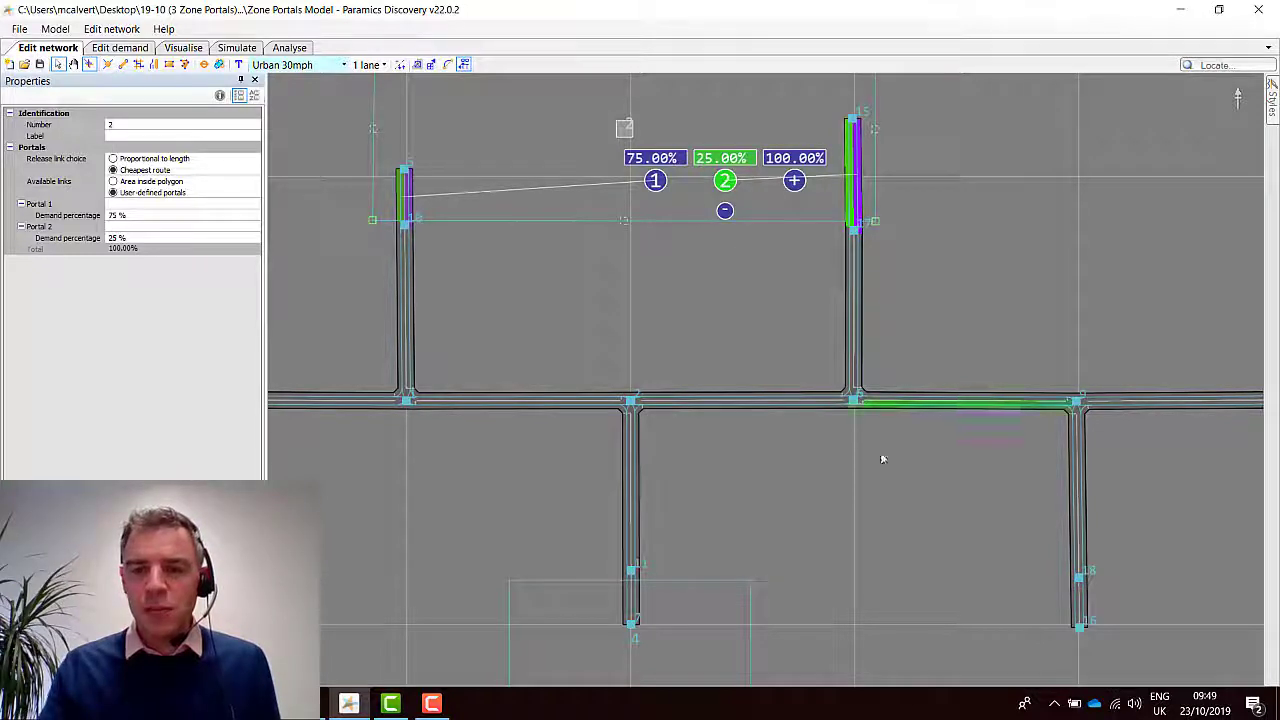
{"action": "left_click", "coordinate": [1078, 598]}
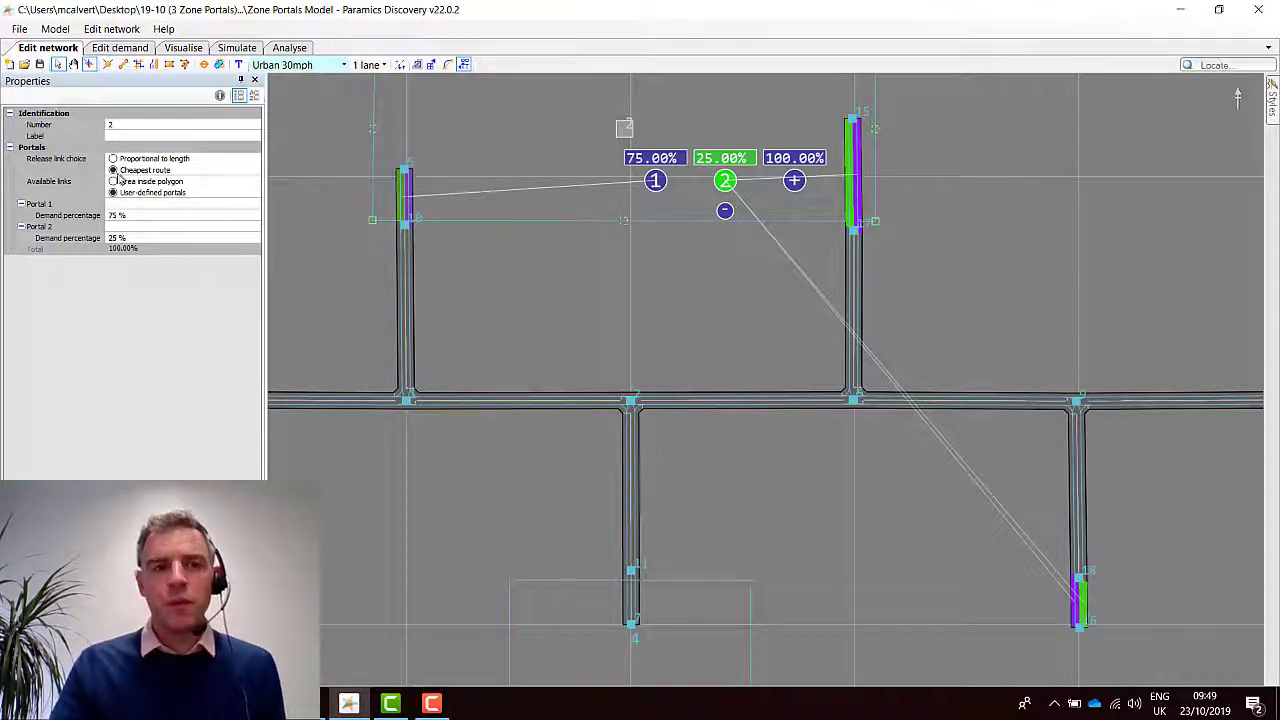
Run the Configuration 1 simulation, overwriting the existing run.sqlite3 output database
{"action": "left_click", "coordinate": [238, 50]}
{"action": "left_click", "coordinate": [22, 118]}
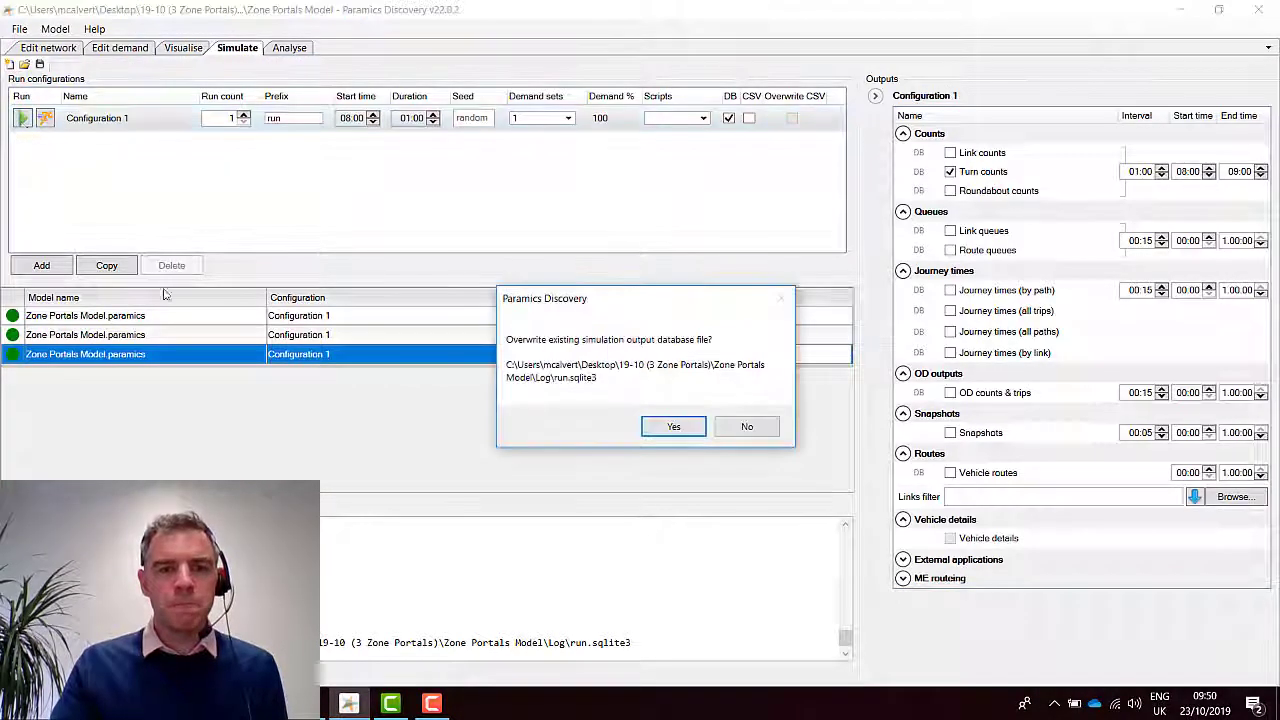
{"action": "left_click", "coordinate": [664, 426]}
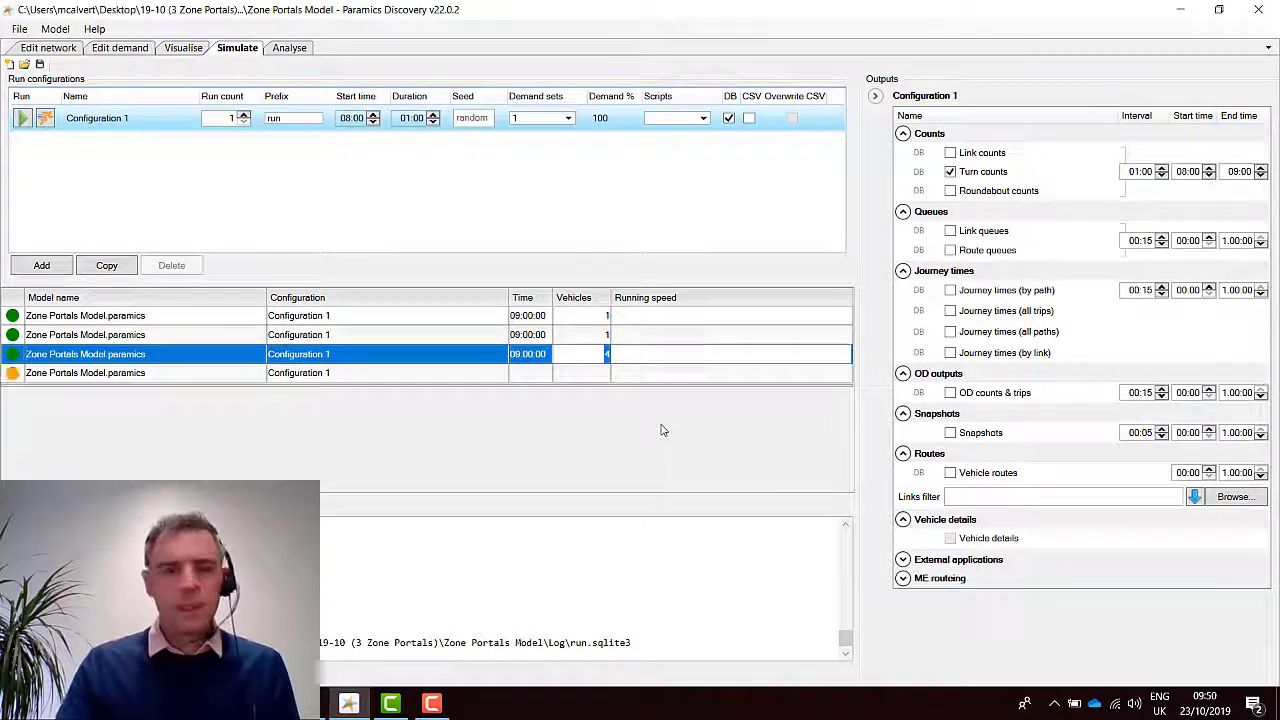
Add a data plot showing turn counts from the run.sqlite3 simulation results
{"action": "left_click", "coordinate": [297, 52]}
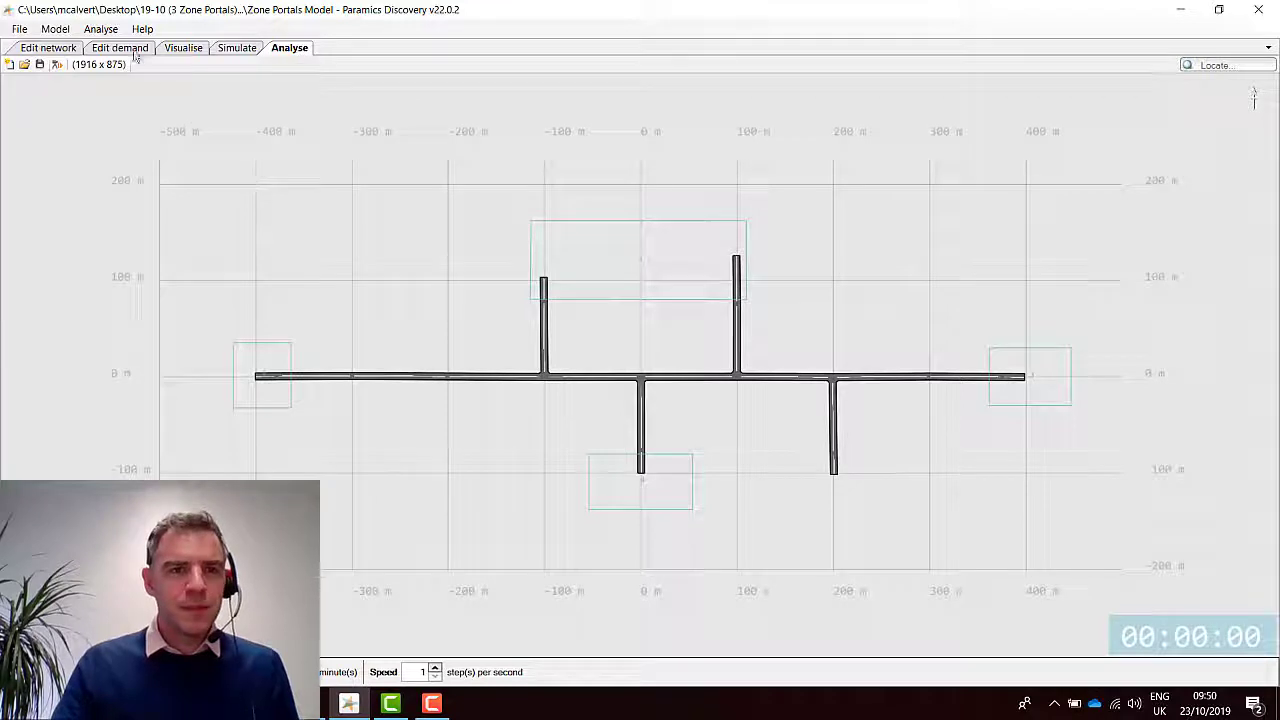
{"action": "left_click", "coordinate": [101, 29]}
{"action": "left_click", "coordinate": [120, 153]}
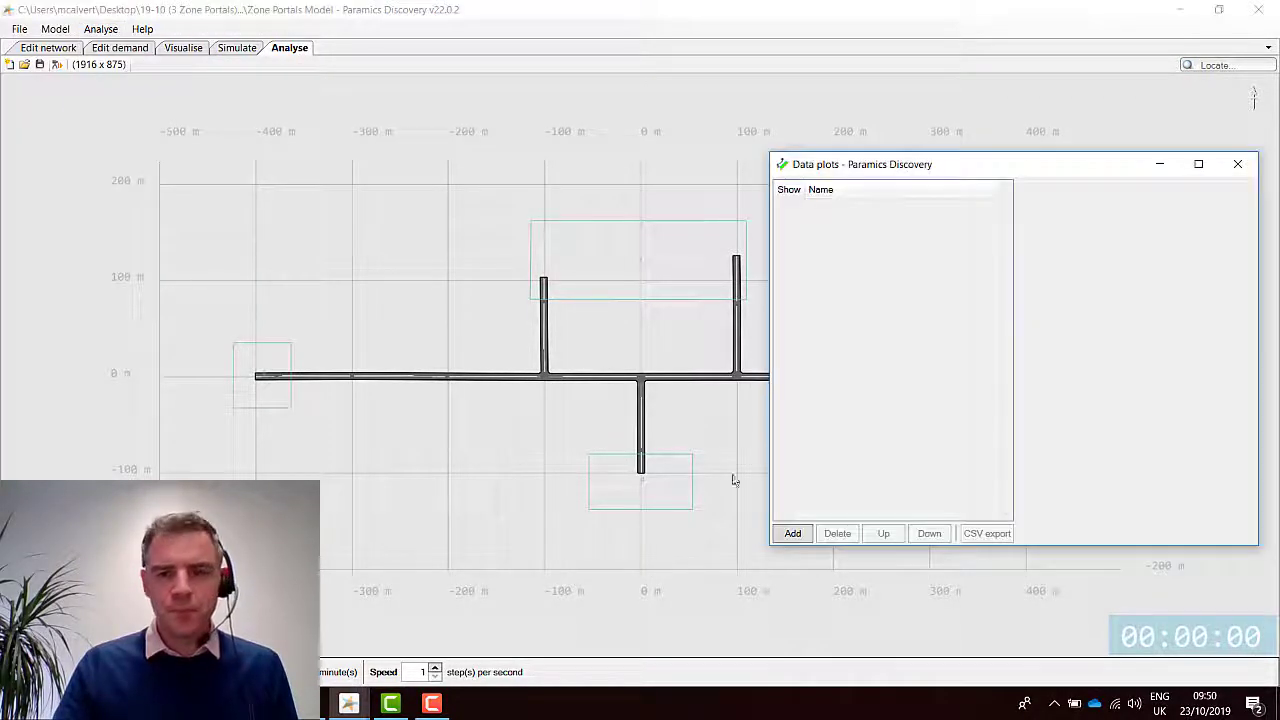
{"action": "left_click", "coordinate": [793, 533]}
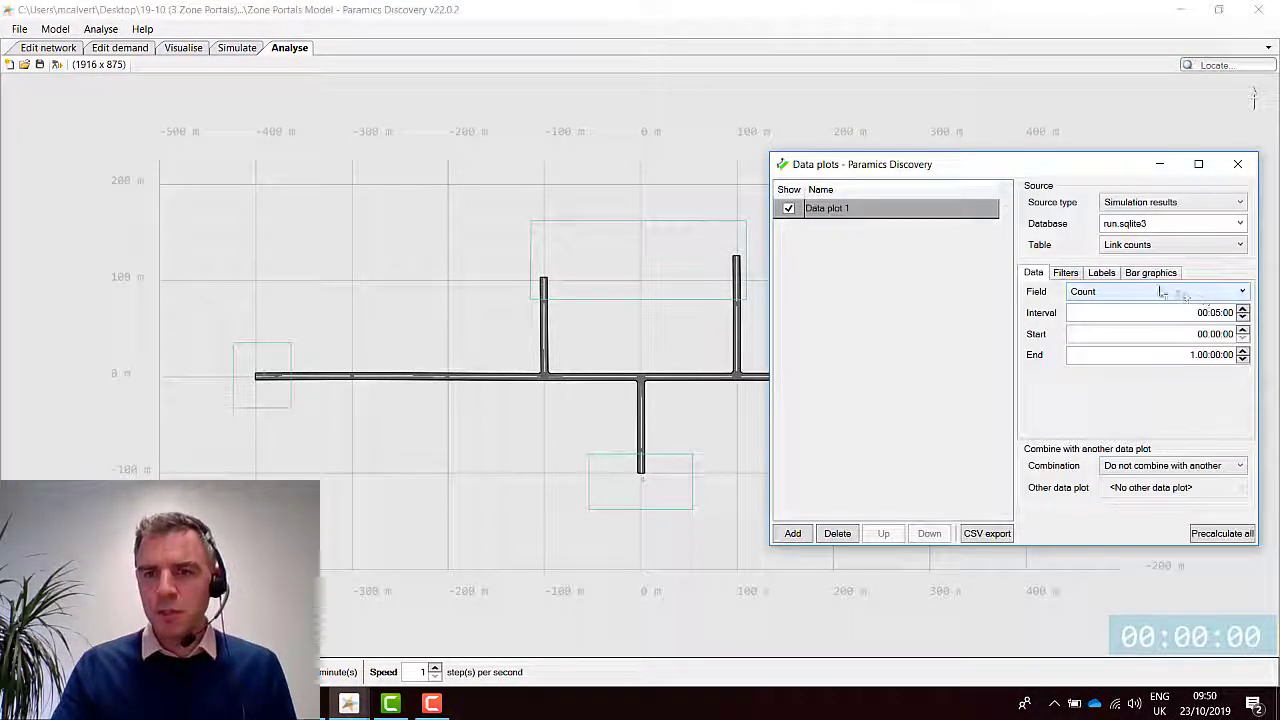
{"action": "left_click", "coordinate": [1140, 237]}
{"action": "left_click", "coordinate": [1150, 271]}
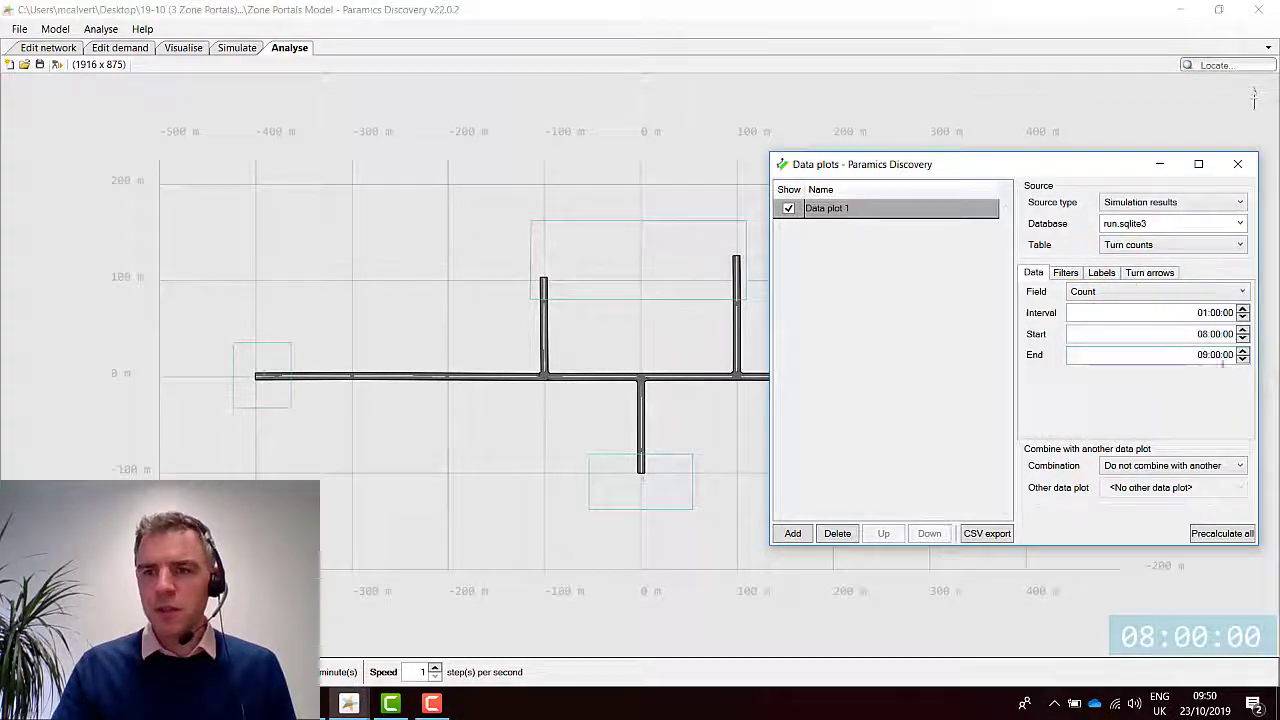
Set the turn count labels to 0 decimal places and colour them yellow
{"action": "left_click", "coordinate": [1106, 273]}
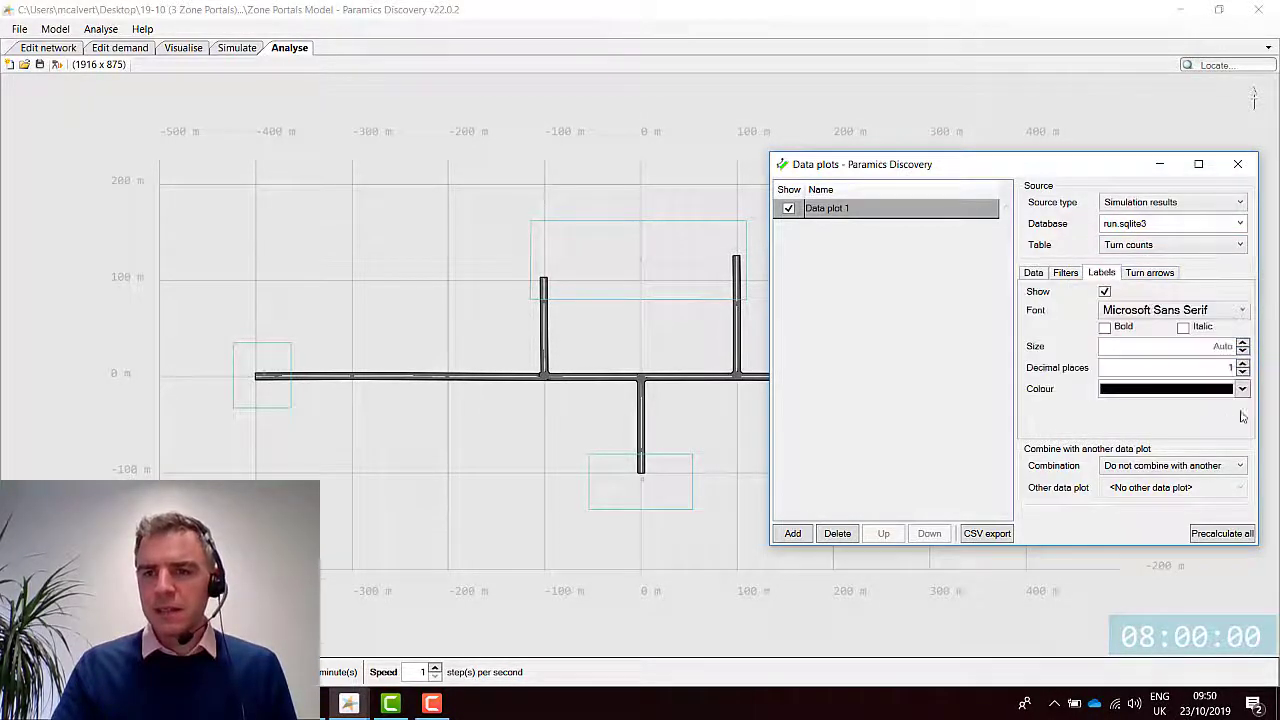
{"action": "left_click", "coordinate": [1243, 372]}
{"action": "left_click", "coordinate": [1242, 389]}
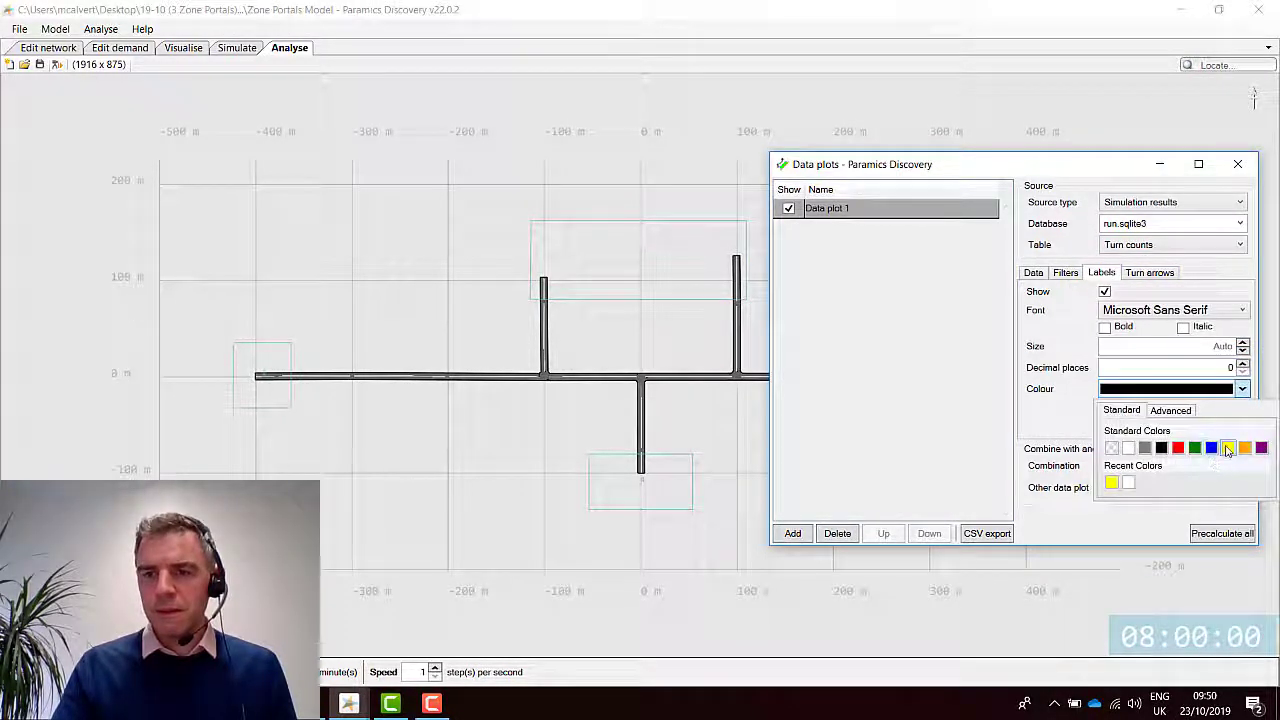
{"action": "left_click", "coordinate": [1222, 447]}
Check the turn counts where the western northern side road meets the main road
{"action": "scroll", "coordinate": [563, 394], "scroll_direction": "up", "scroll_amount": 10}
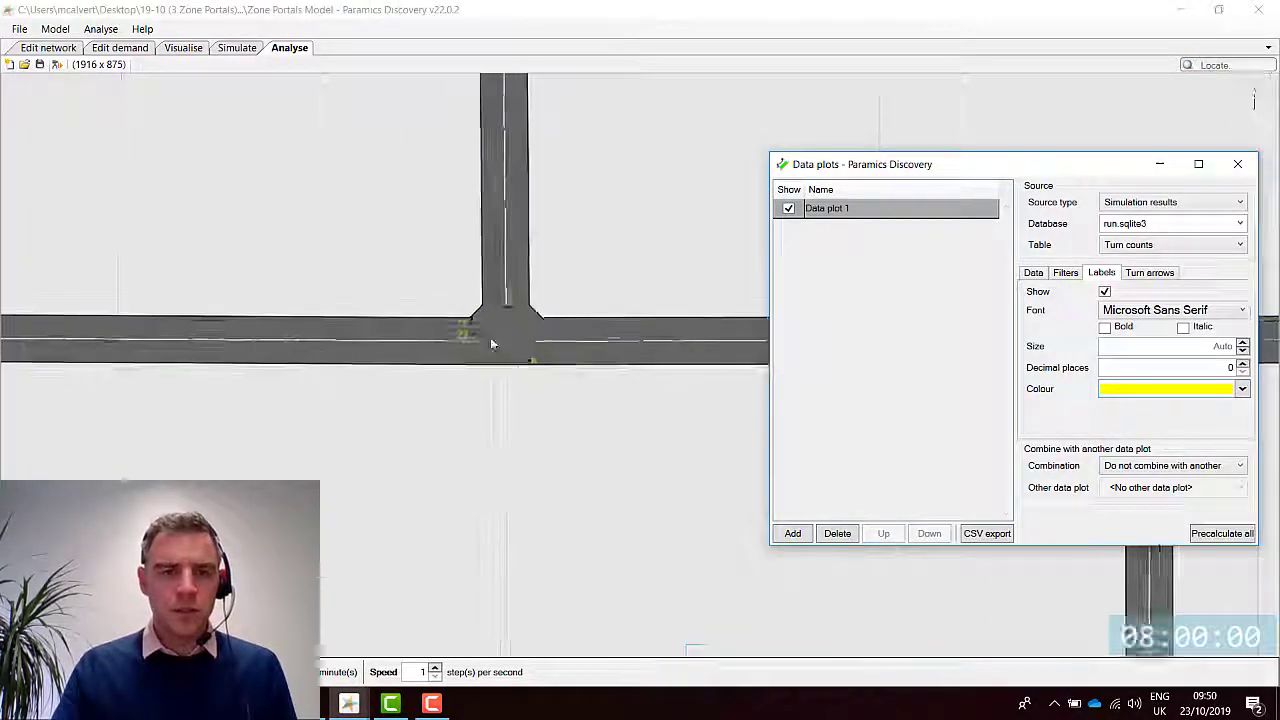
{"action": "scroll", "coordinate": [524, 342], "scroll_direction": "up", "scroll_amount": 2}
{"action": "left_click_drag", "start_coordinate": [406, 327], "coordinate": [296, 330]}
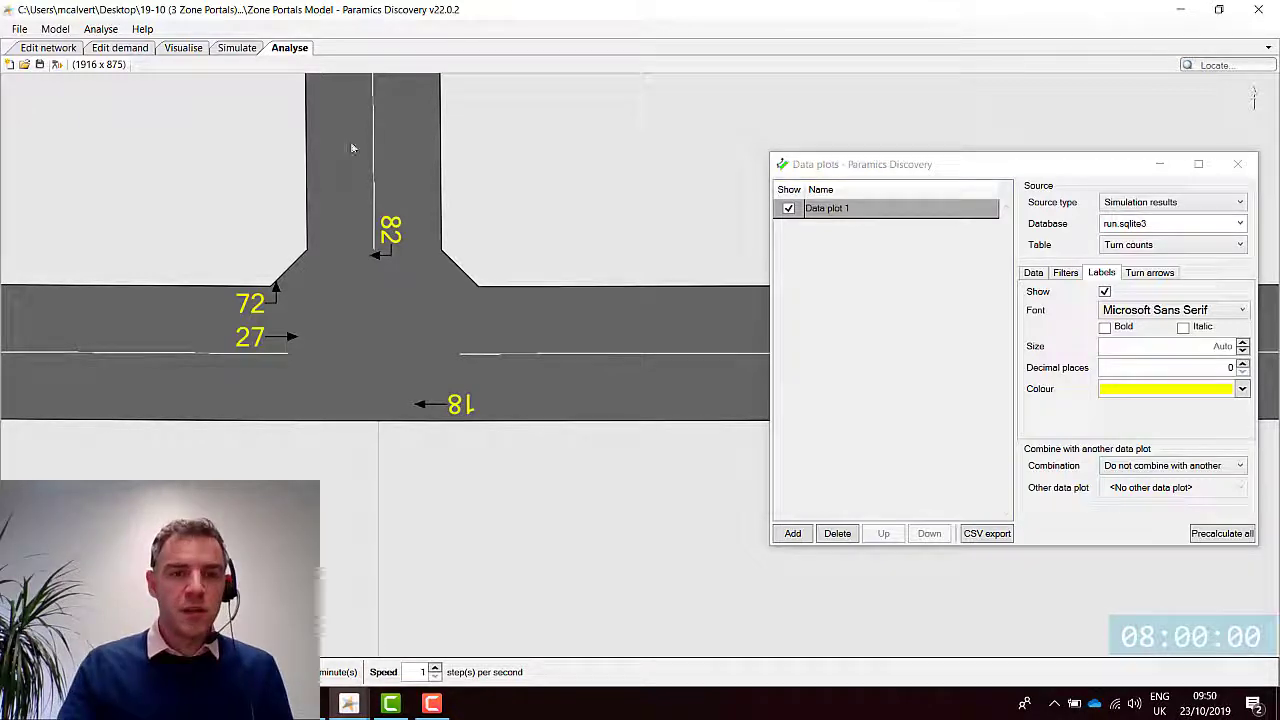
{"action": "scroll", "coordinate": [393, 215], "scroll_direction": "down", "scroll_amount": 3}
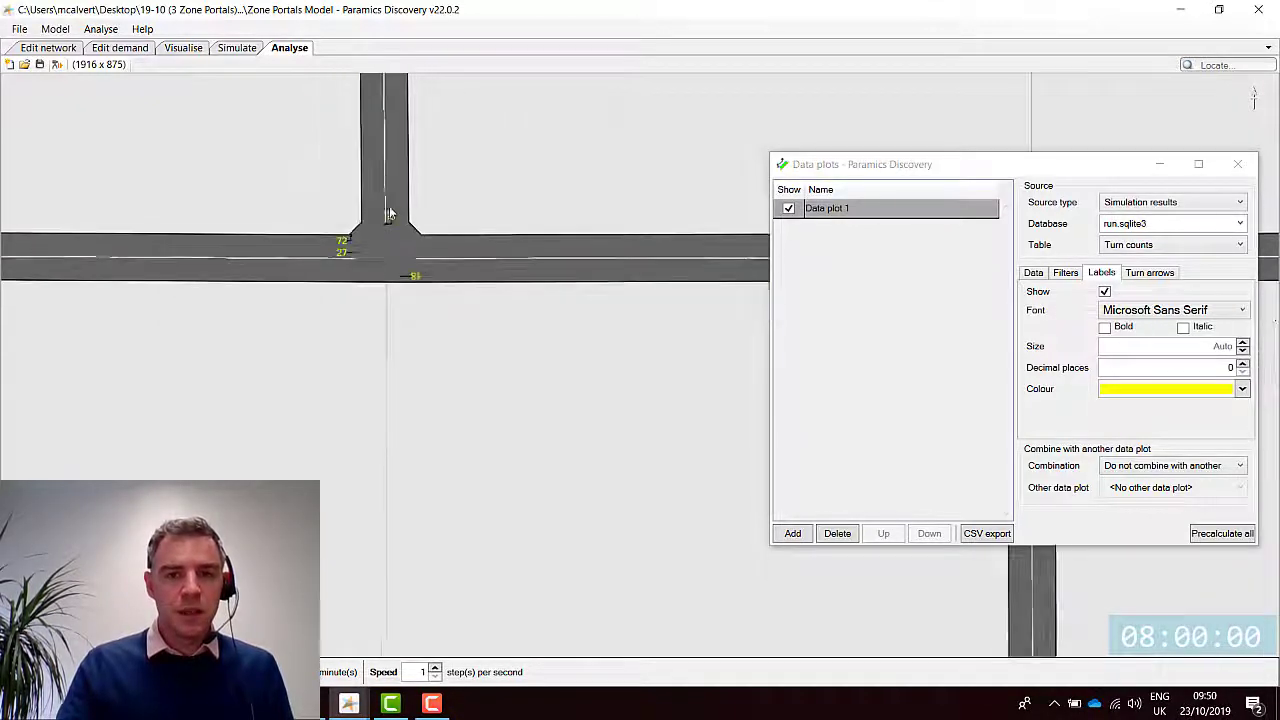
{"action": "scroll", "coordinate": [396, 343], "scroll_direction": "up", "scroll_amount": 2}
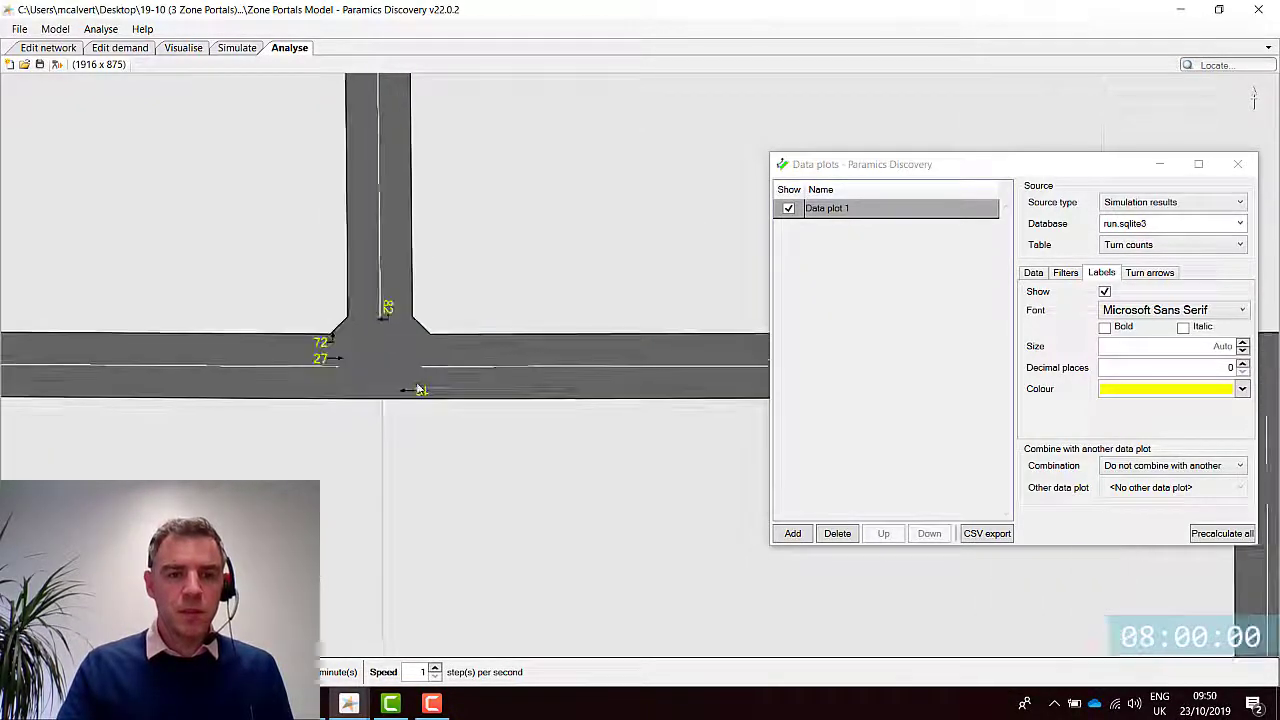
Follow the main road east and check the turn counts at the eastern northern side road's junction
{"action": "left_click_drag", "start_coordinate": [528, 393], "coordinate": [38, 340]}
{"action": "left_click_drag", "start_coordinate": [172, 357], "coordinate": [145, 355]}
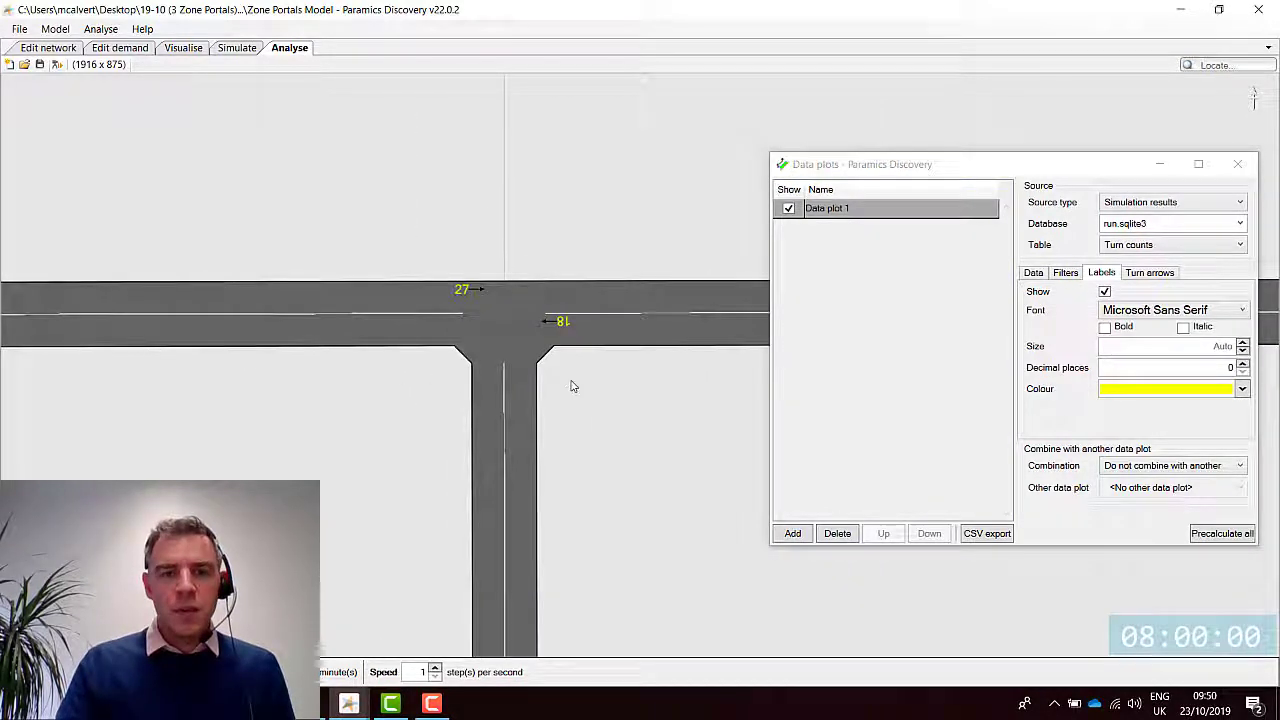
{"action": "left_click_drag", "start_coordinate": [570, 383], "coordinate": [155, 380]}
{"action": "left_click_drag", "start_coordinate": [565, 430], "coordinate": [150, 415]}
{"action": "left_click_drag", "start_coordinate": [527, 448], "coordinate": [434, 448]}
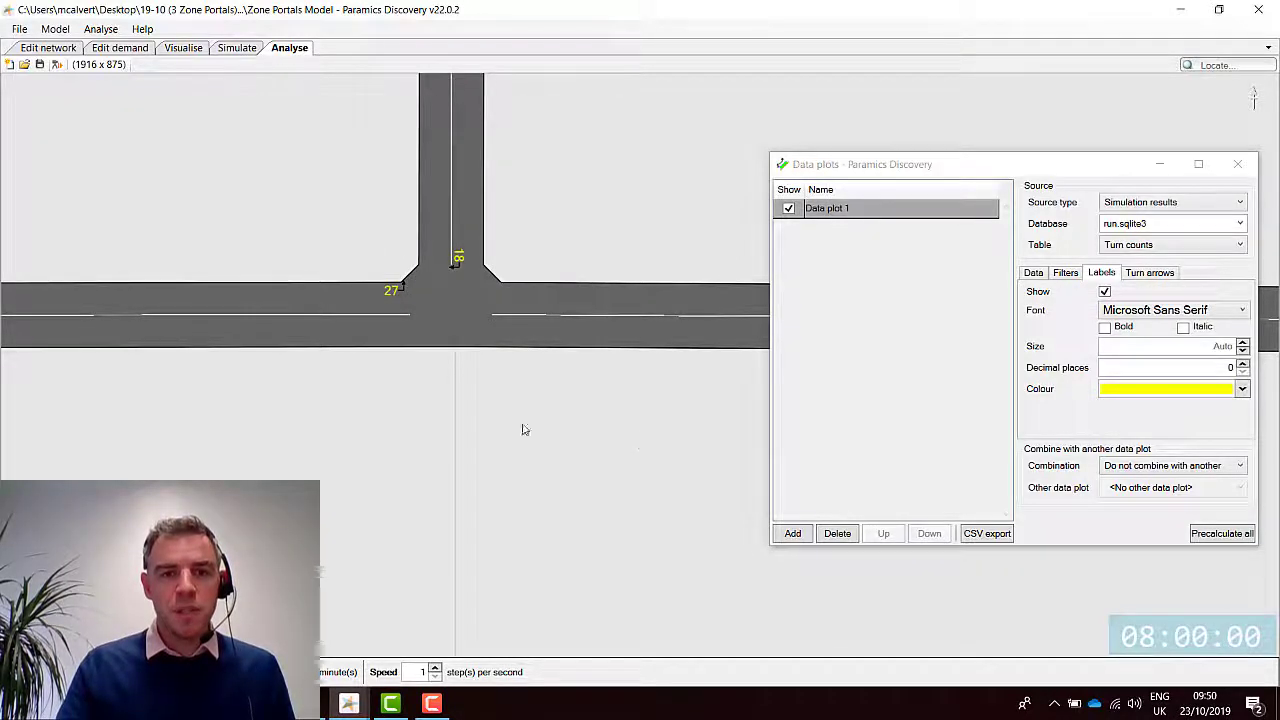
Examine the southeastern side road and its main road junction for turn counts
{"action": "left_click_drag", "start_coordinate": [523, 429], "coordinate": [155, 370]}
{"action": "left_click_drag", "start_coordinate": [740, 405], "coordinate": [410, 391]}
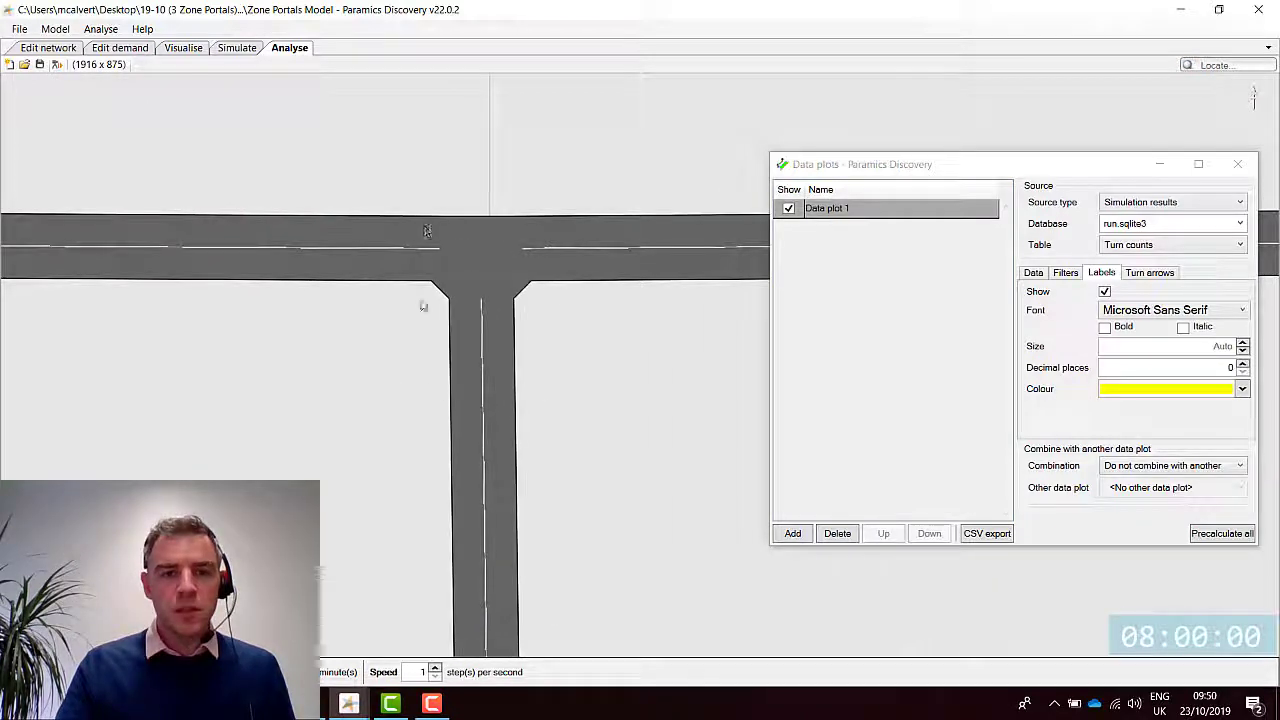
{"action": "left_click_drag", "start_coordinate": [549, 446], "coordinate": [537, 239]}
{"action": "scroll", "coordinate": [537, 239], "scroll_direction": "down", "scroll_amount": 2}
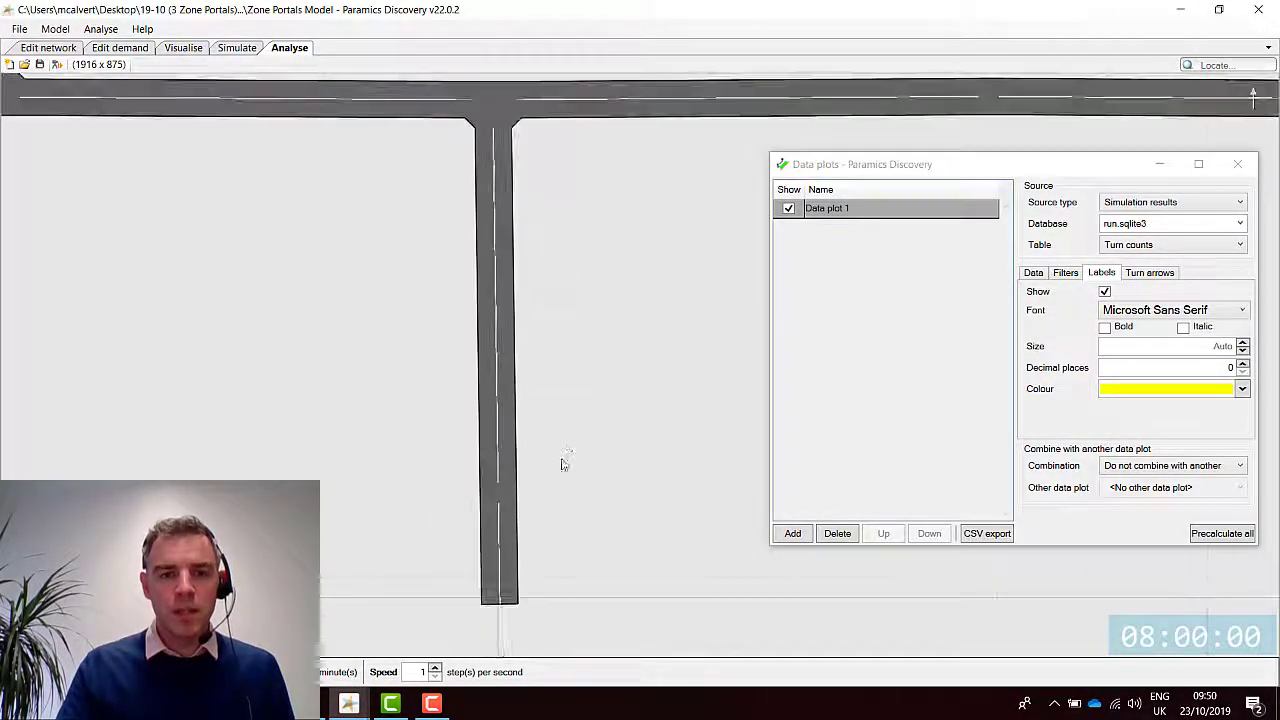
{"action": "left_click_drag", "start_coordinate": [515, 187], "coordinate": [557, 380]}
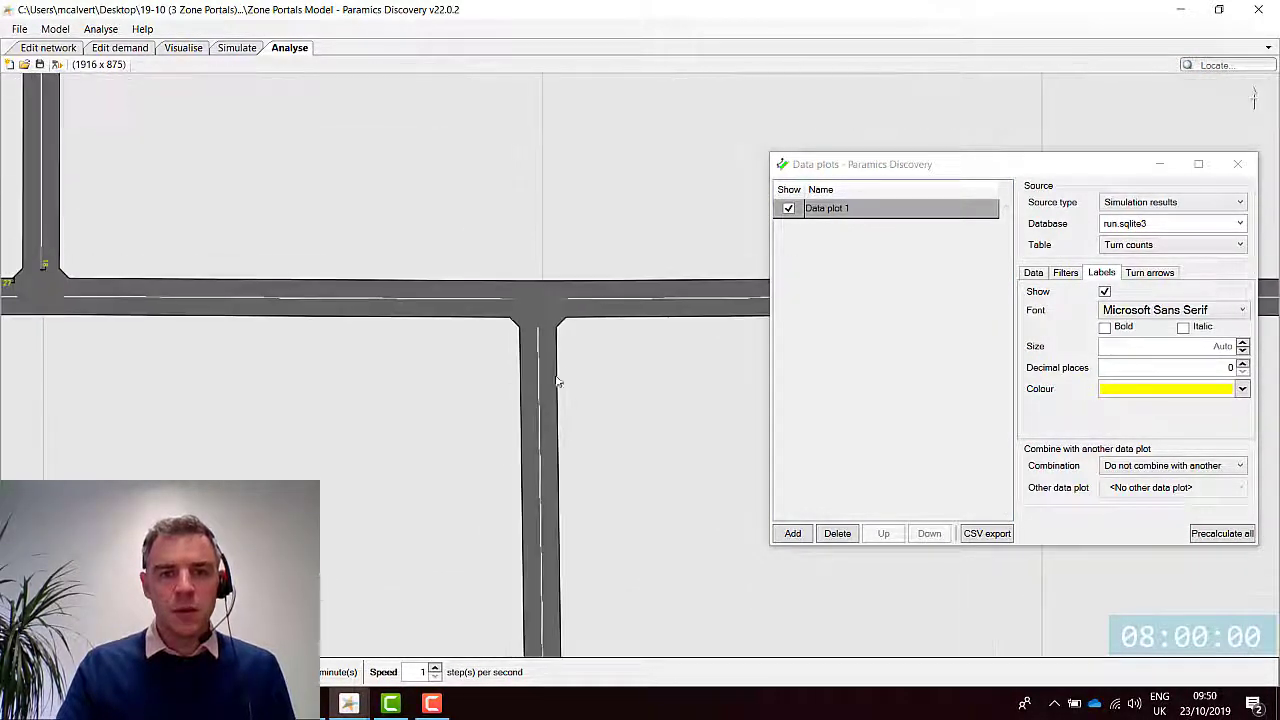
{"action": "left_click_drag", "start_coordinate": [614, 569], "coordinate": [577, 375]}
{"action": "left_click_drag", "start_coordinate": [467, 300], "coordinate": [475, 372]}
{"action": "left_click_drag", "start_coordinate": [506, 155], "coordinate": [524, 254]}
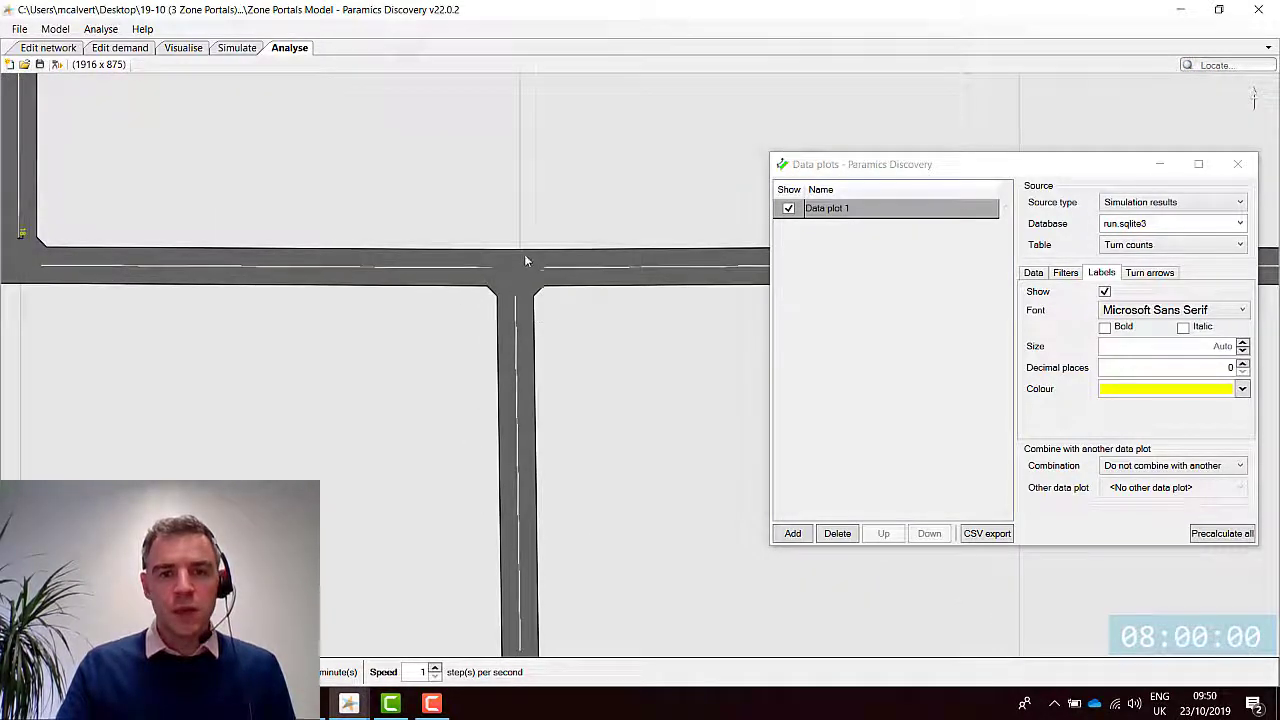
{"action": "scroll", "coordinate": [524, 254], "scroll_direction": "up", "scroll_amount": 1}
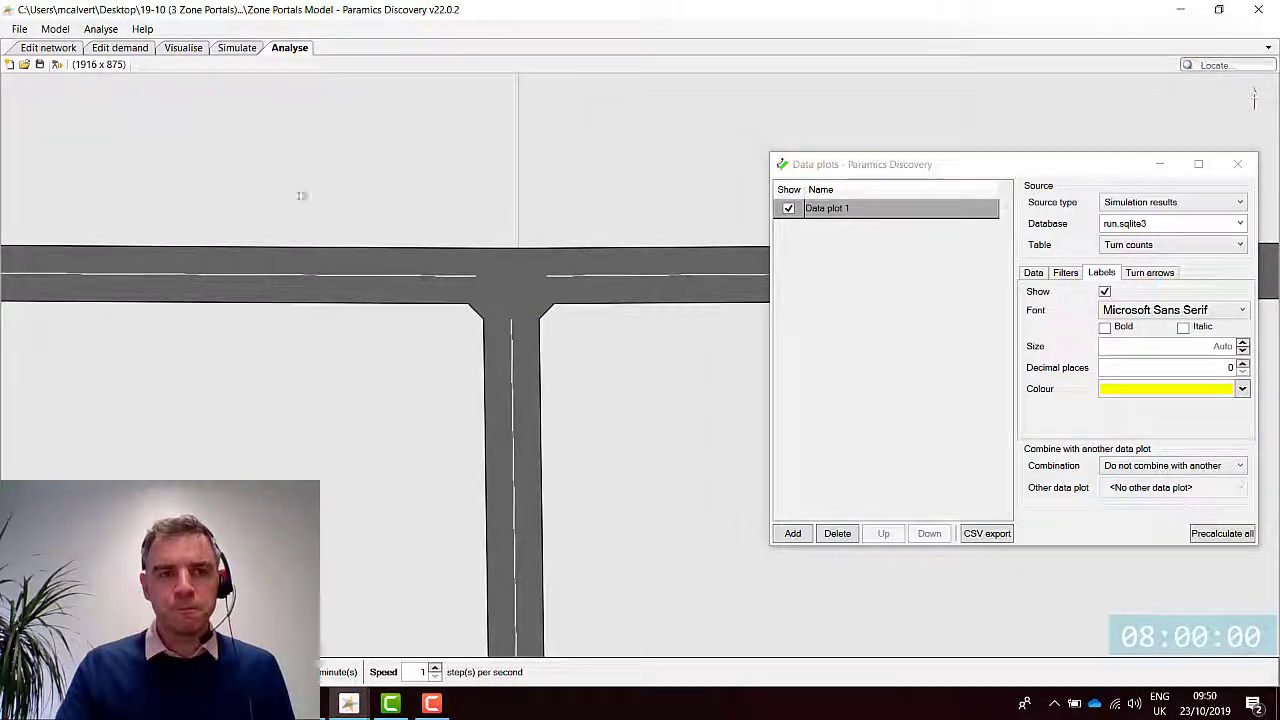
Return to the network editor and set zone 2's release link choice to Proportional to length
{"action": "left_click", "coordinate": [48, 47]}
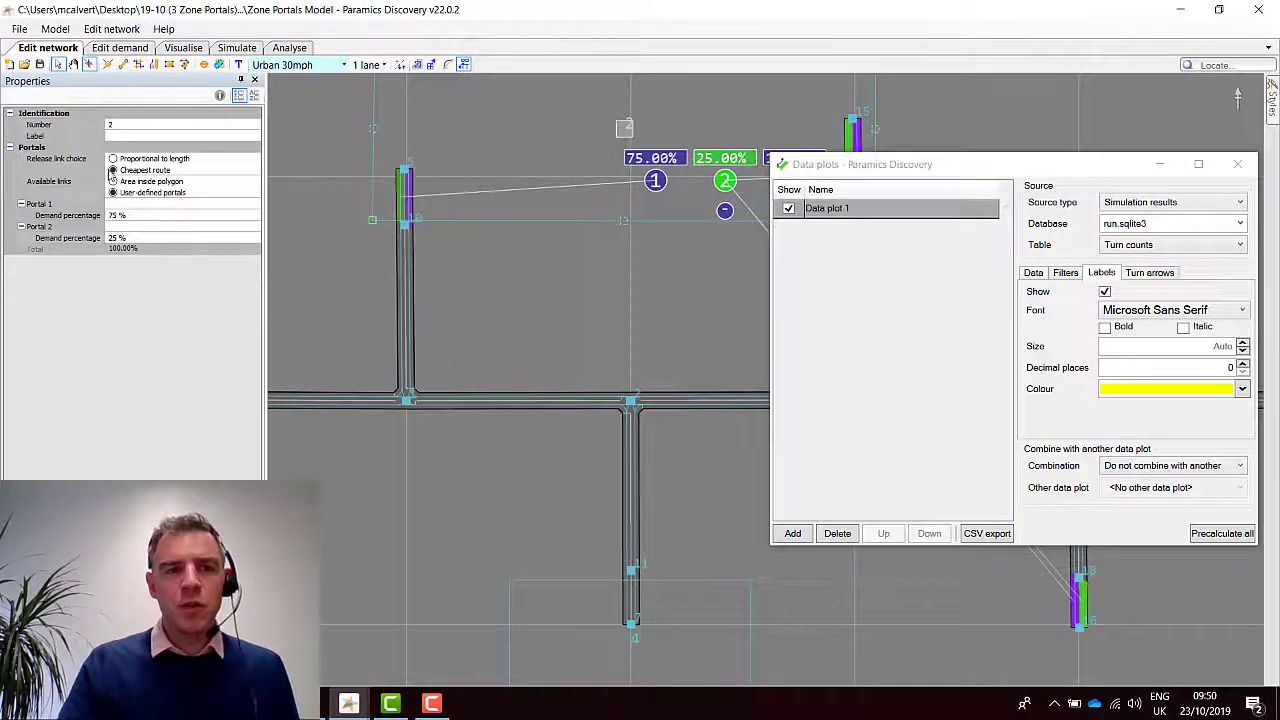
{"action": "left_click", "coordinate": [1162, 164]}
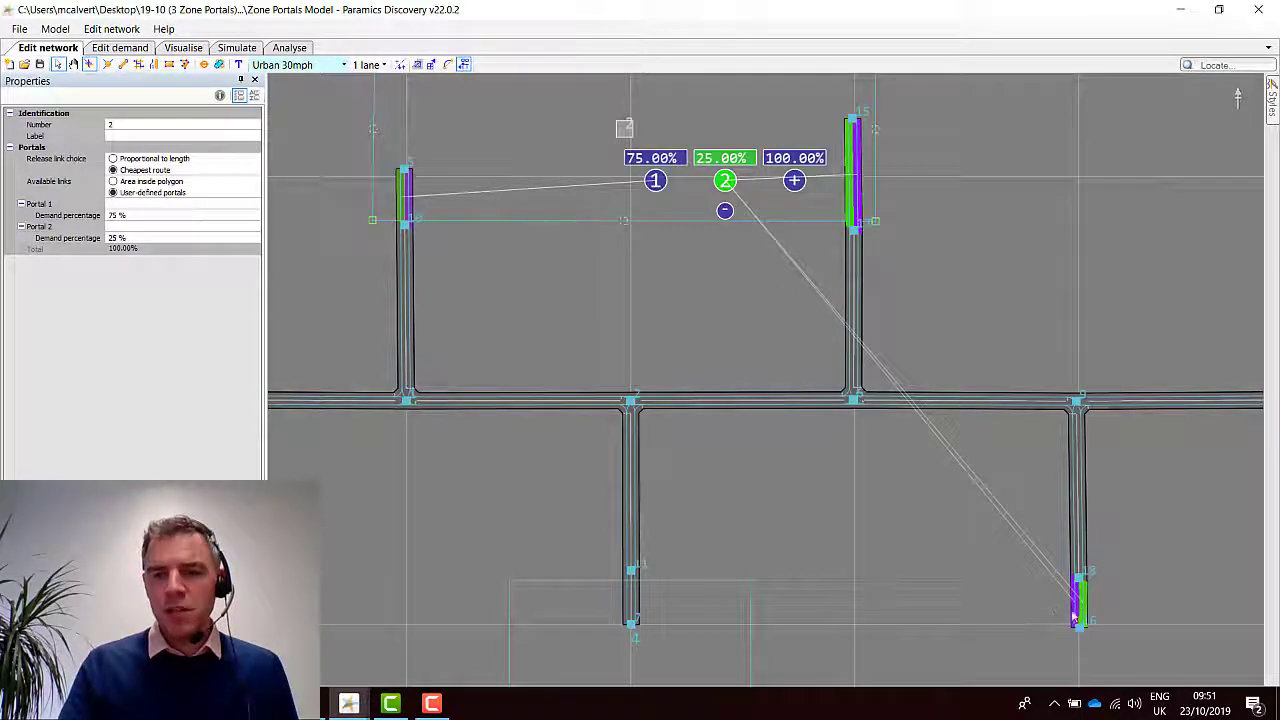
{"action": "left_click_drag", "start_coordinate": [691, 459], "coordinate": [881, 471]}
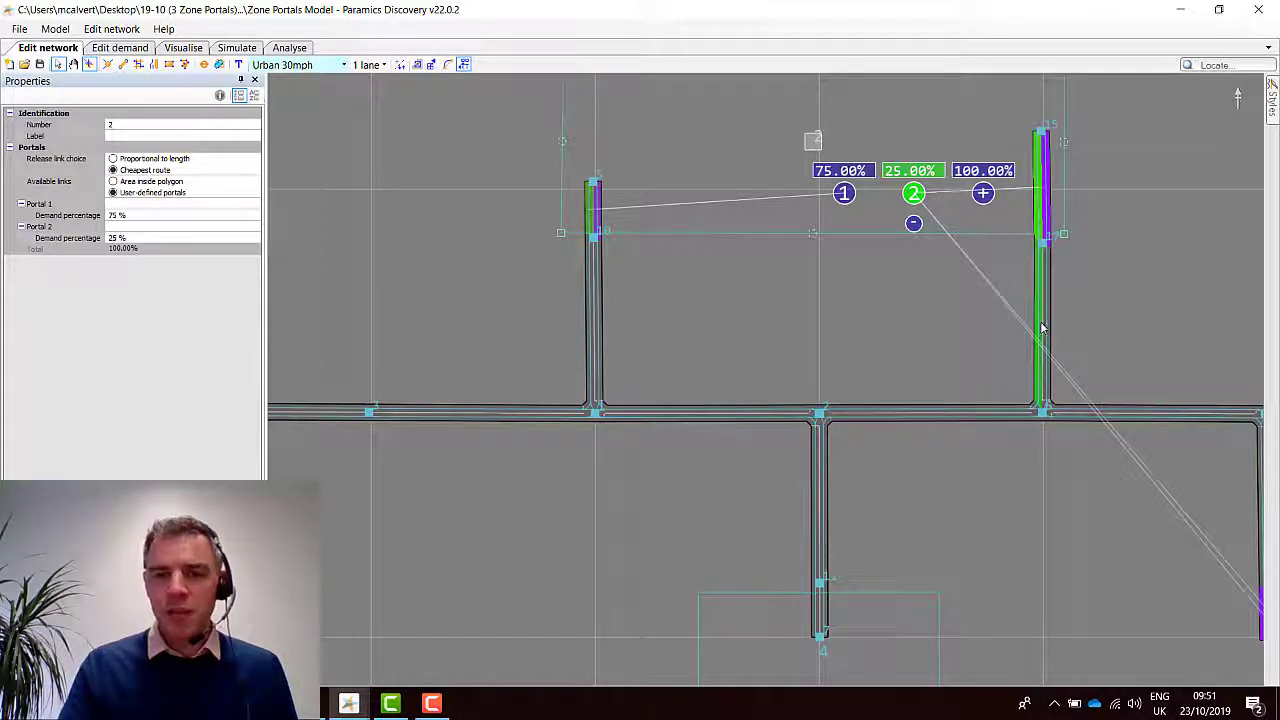
{"action": "left_click_drag", "start_coordinate": [1076, 468], "coordinate": [780, 441]}
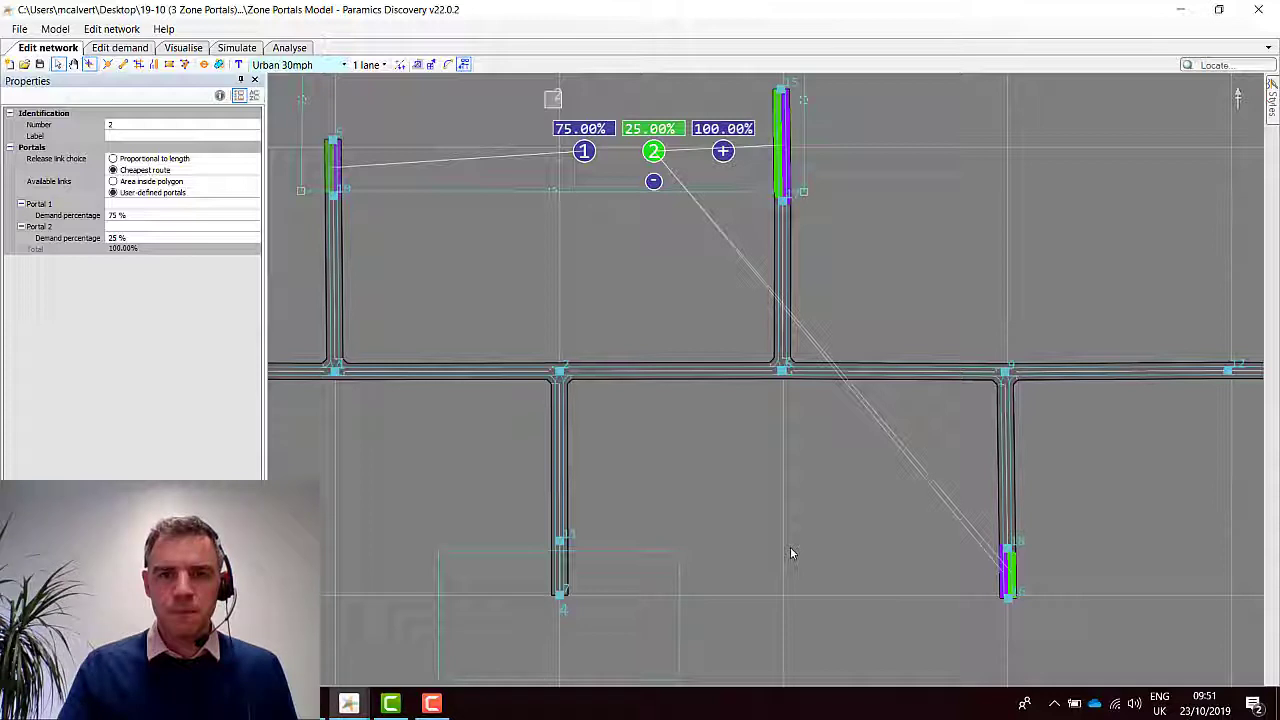
{"action": "left_click", "coordinate": [114, 159]}
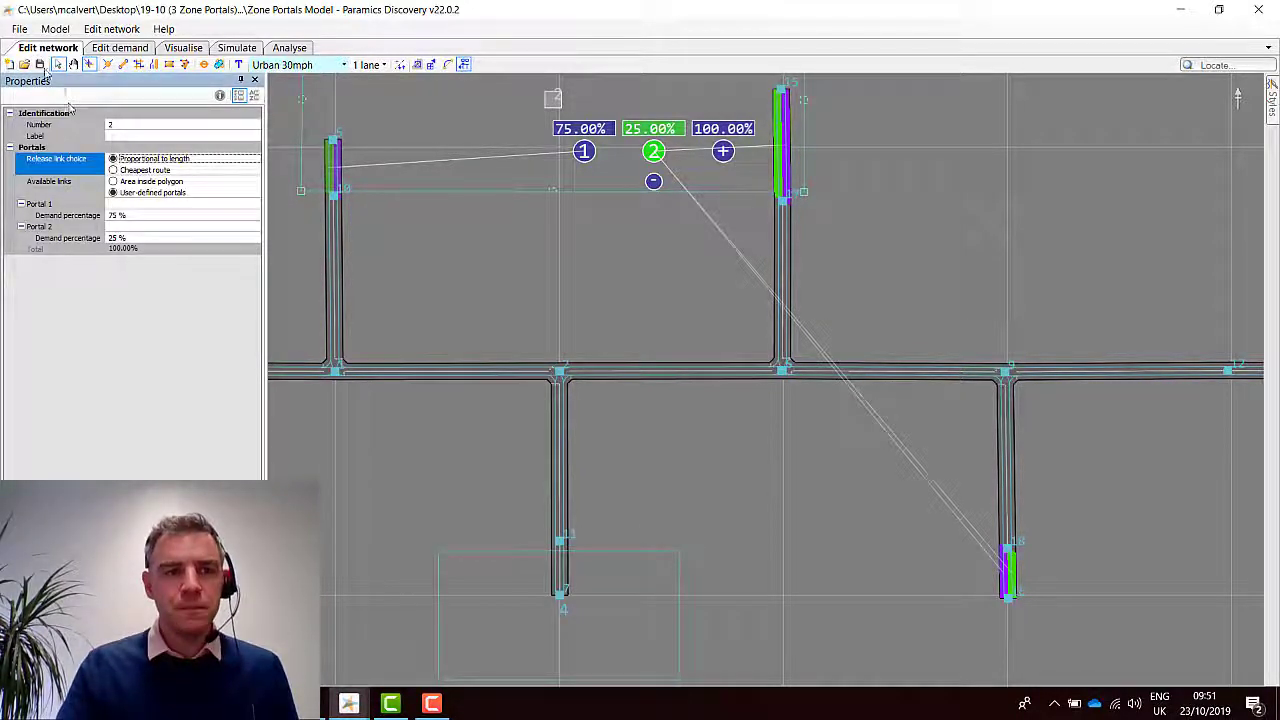
Rerun Configuration 1 with the length-proportional release setting, overwriting the existing output database
{"action": "left_click", "coordinate": [238, 50]}
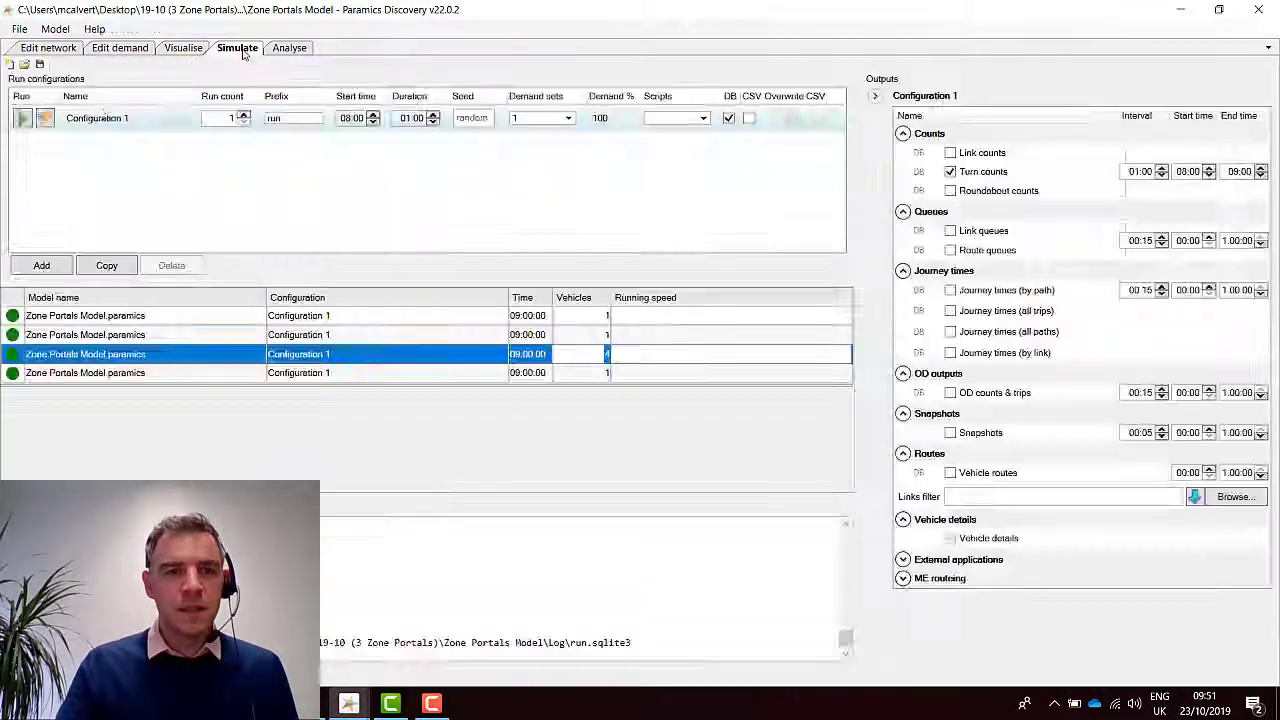
{"action": "left_click", "coordinate": [22, 118]}
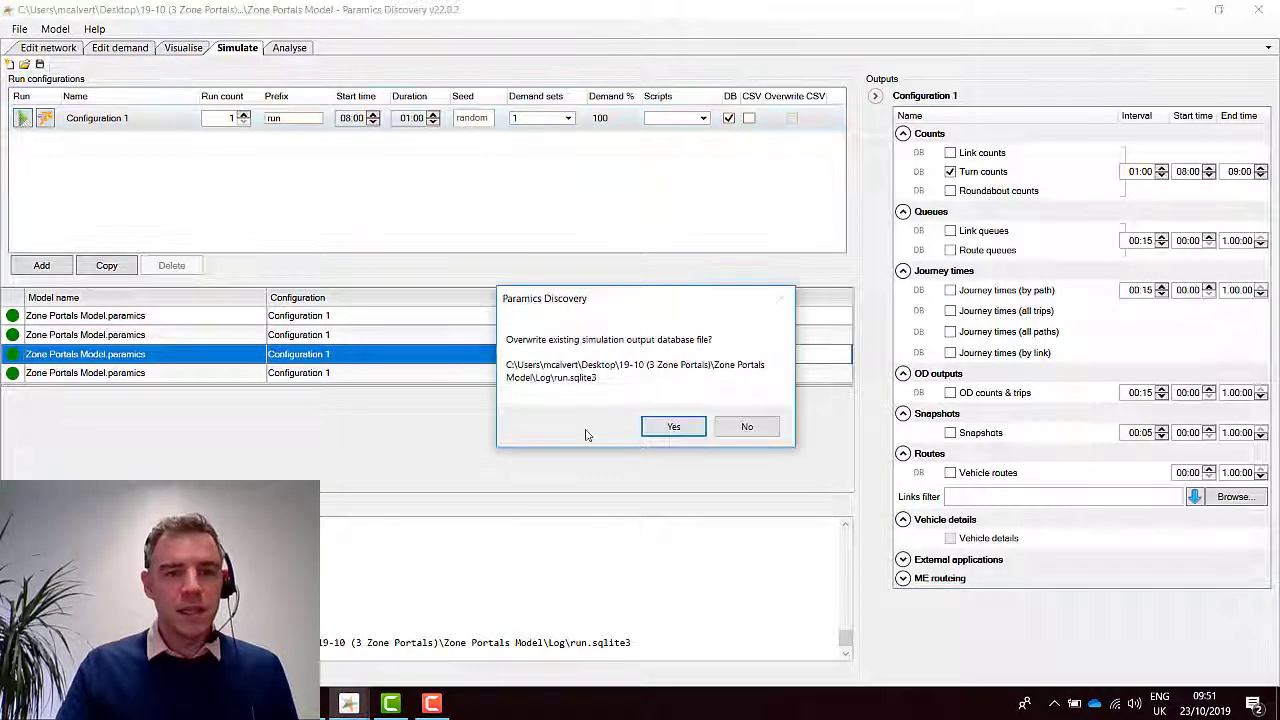
{"action": "left_click", "coordinate": [668, 427]}
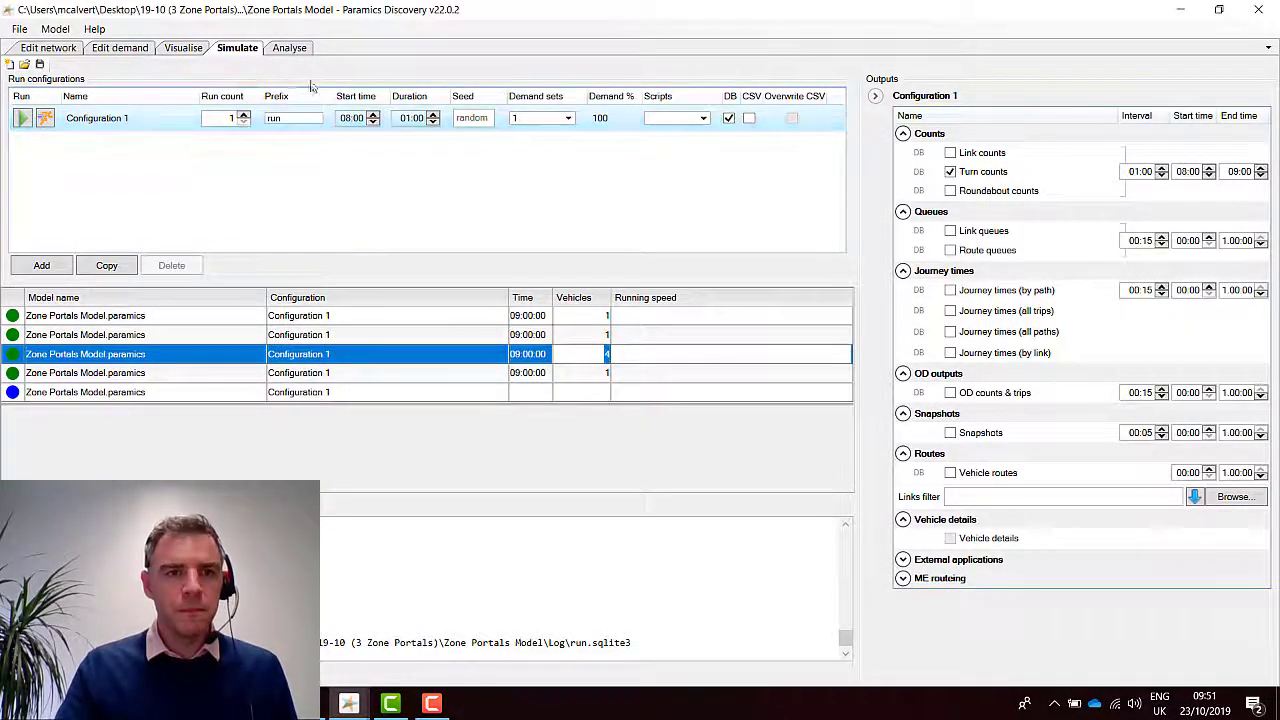
Replace the existing data plot with a new one showing turn counts from the run.sqlite3 simulation results
{"action": "left_click", "coordinate": [291, 48]}
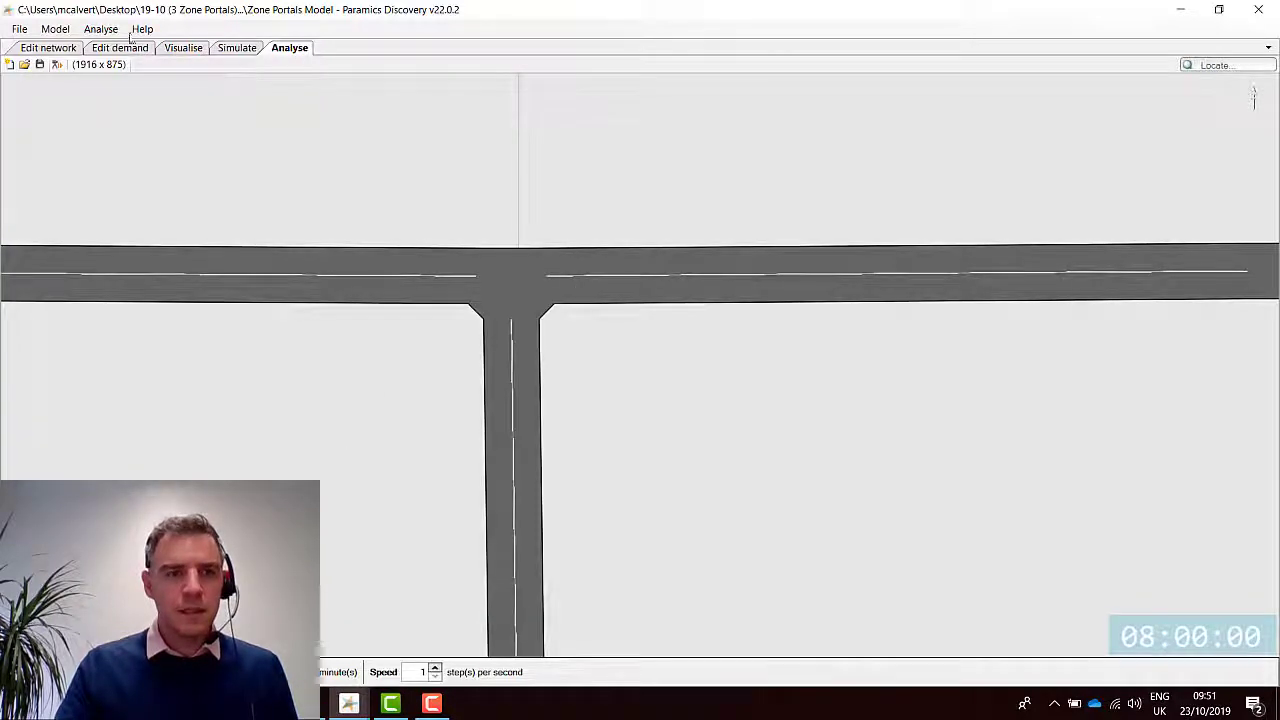
{"action": "mouse_move", "coordinate": [358, 708]}
{"action": "left_click", "coordinate": [424, 640]}
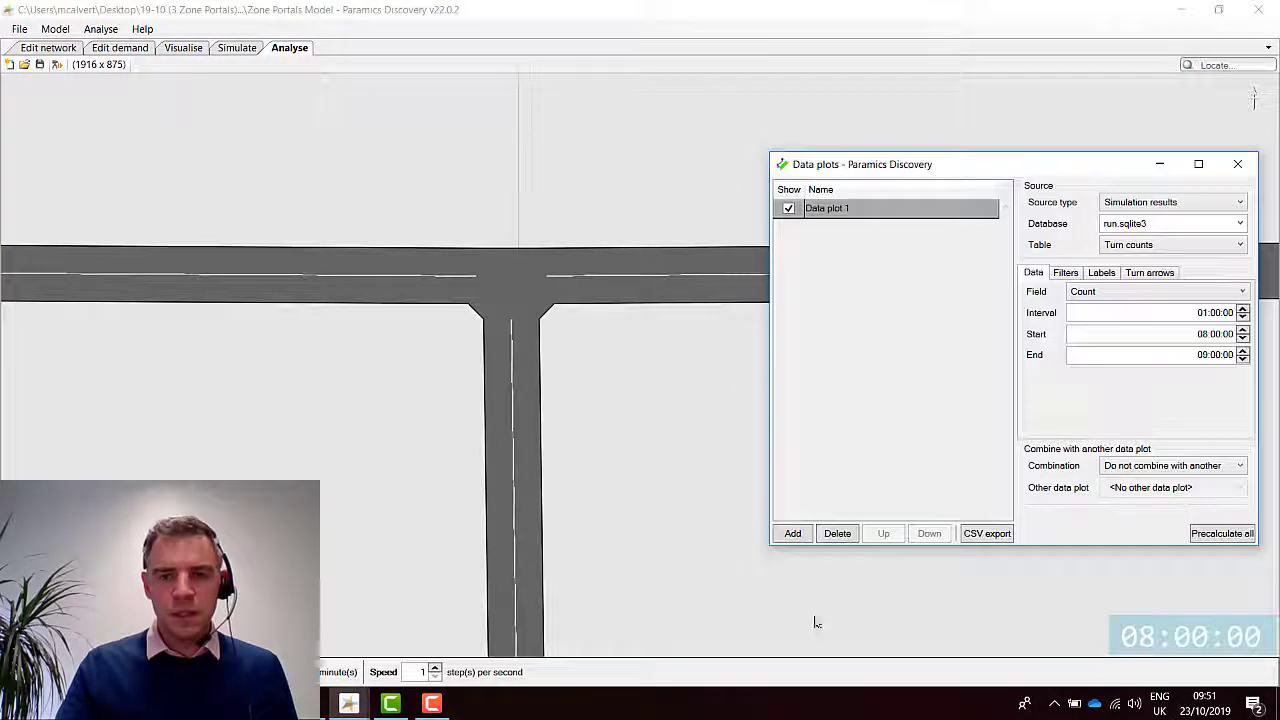
{"action": "left_click", "coordinate": [850, 535]}
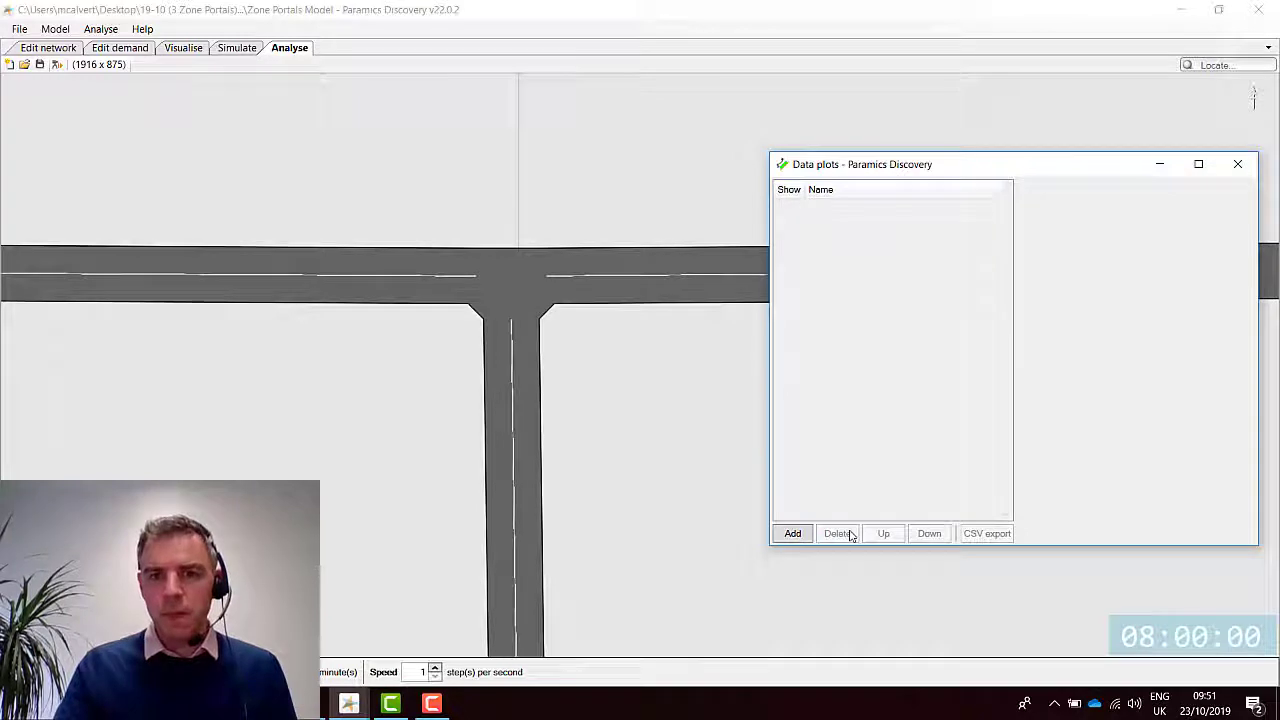
{"action": "left_click", "coordinate": [793, 533]}
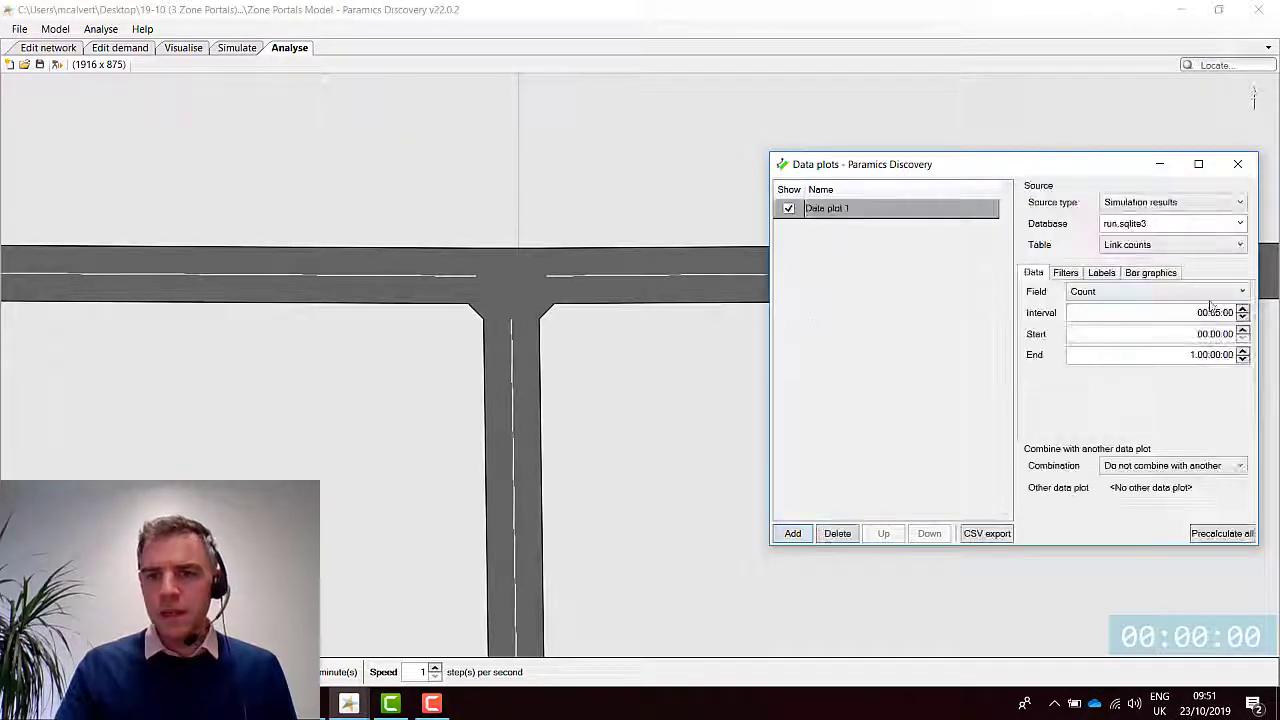
{"action": "left_click", "coordinate": [1200, 245]}
{"action": "left_click", "coordinate": [1150, 274]}
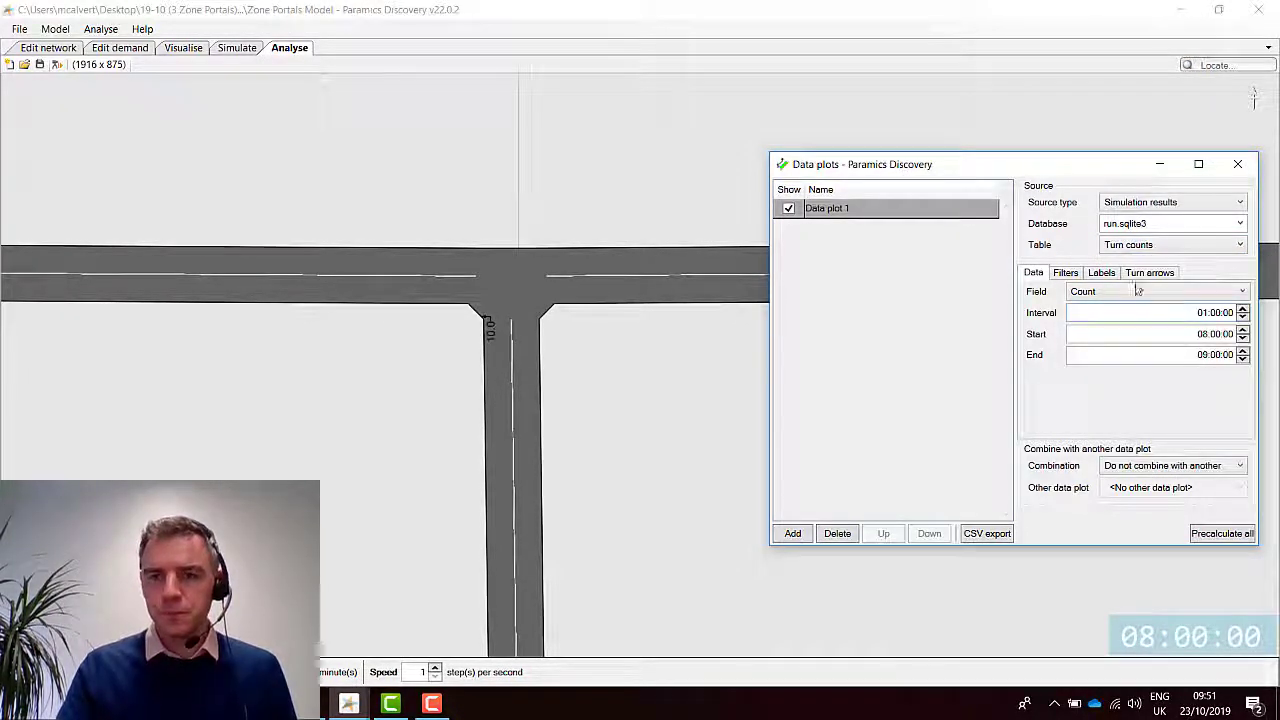
Set the turn count plot's labels to 0 decimal places and colour them yellow
{"action": "left_click", "coordinate": [1101, 272]}
{"action": "left_click", "coordinate": [1242, 372]}
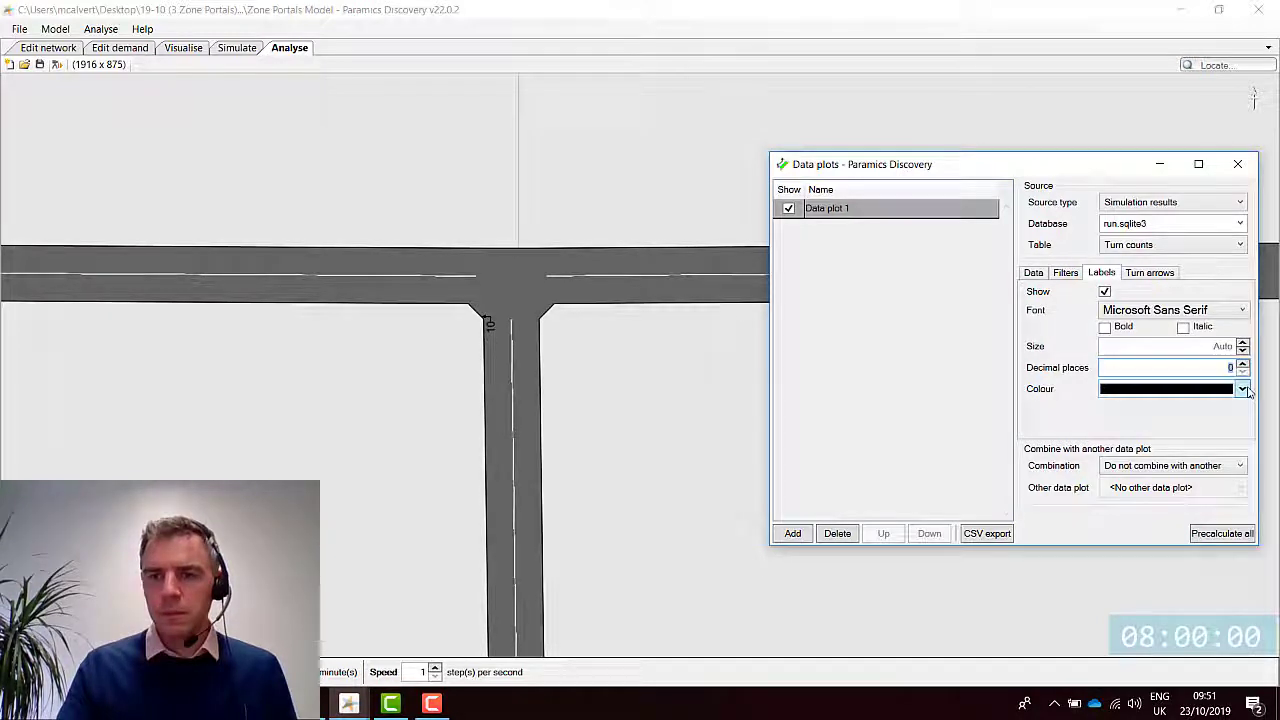
{"action": "left_click", "coordinate": [1242, 389]}
{"action": "left_click", "coordinate": [1233, 449]}
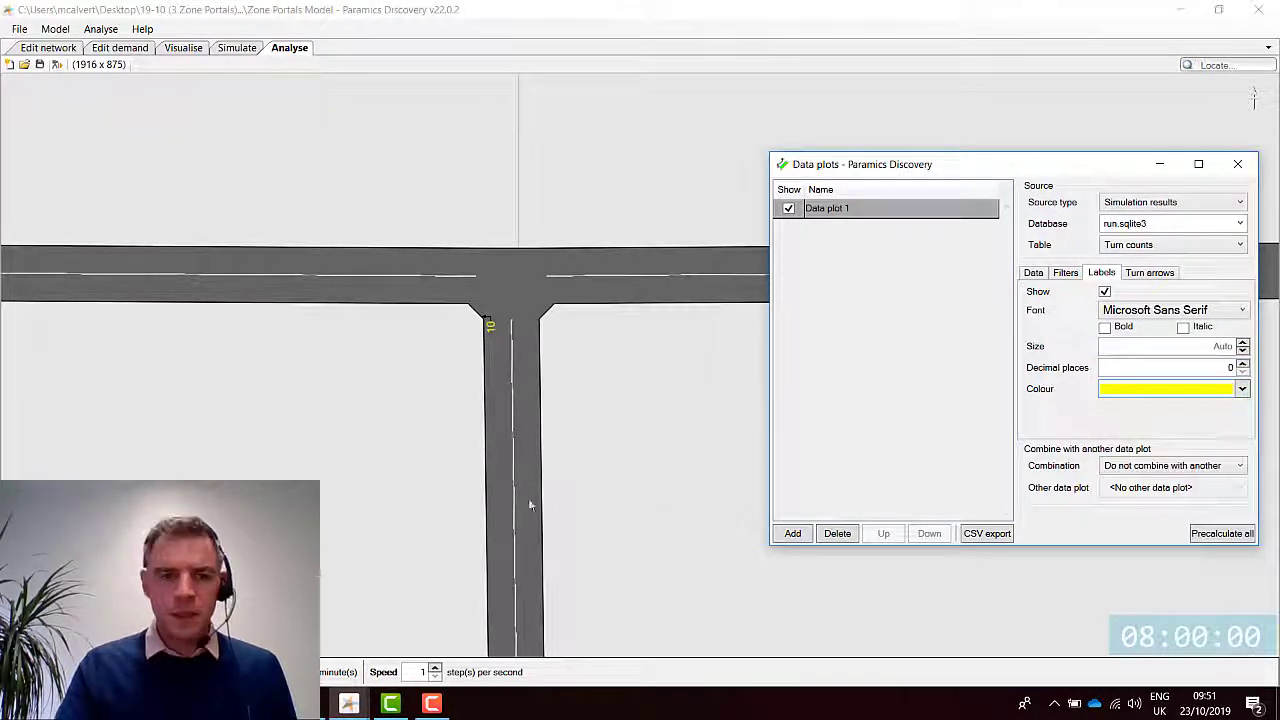
Examine the turn counts along the southeastern side road and at the northeastern side road's junction with the main road
{"action": "scroll", "coordinate": [417, 429], "scroll_direction": "up", "scroll_amount": 3}
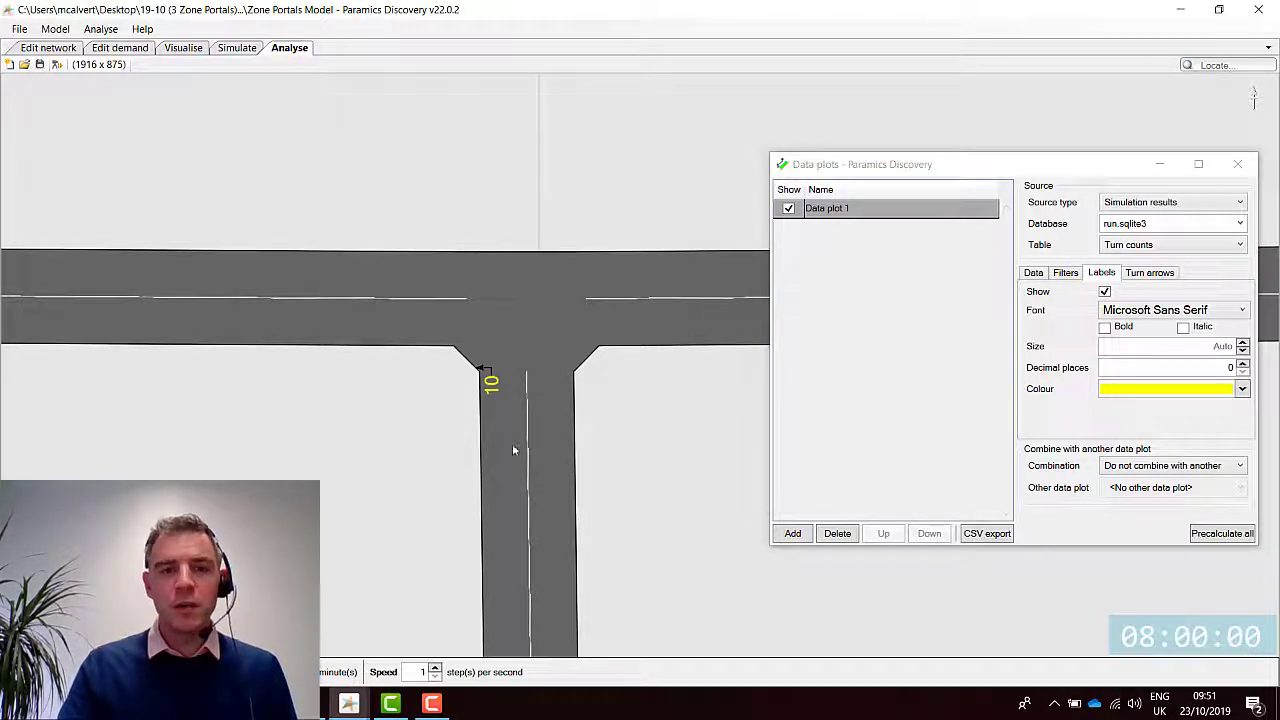
{"action": "left_click_drag", "start_coordinate": [505, 484], "coordinate": [491, 140]}
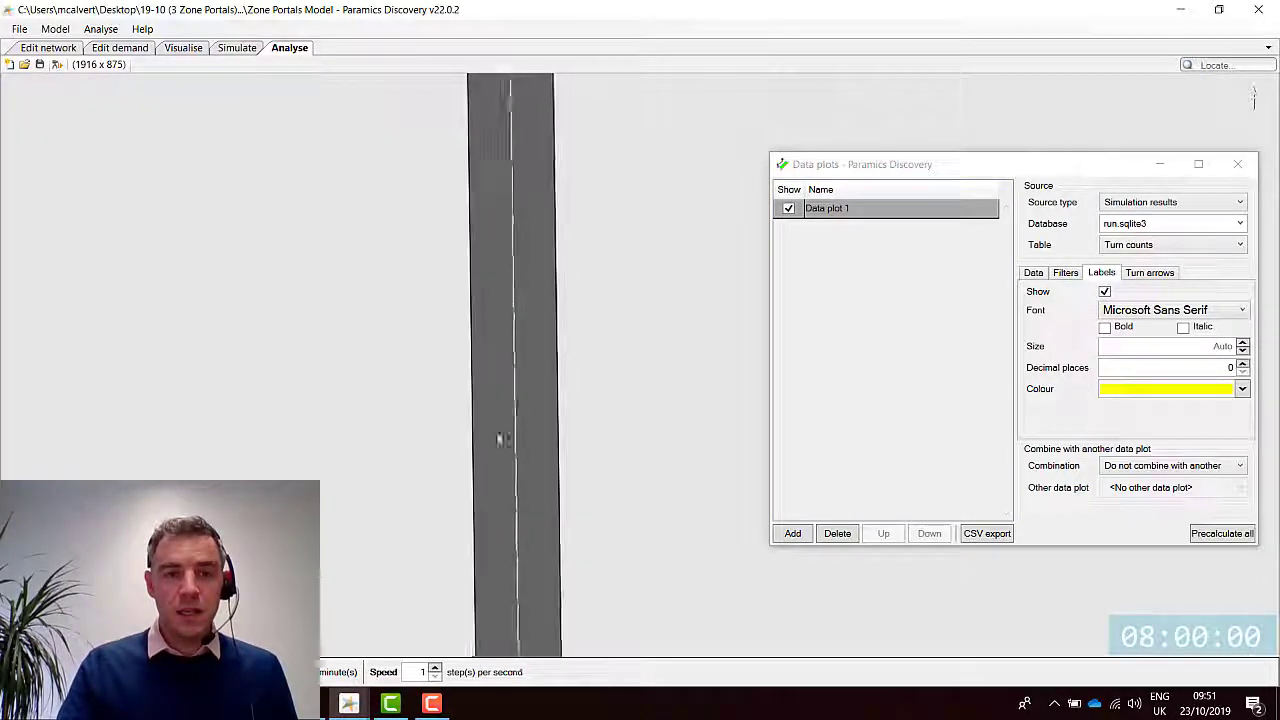
{"action": "scroll", "coordinate": [500, 439], "scroll_direction": "down", "scroll_amount": 3}
{"action": "left_click_drag", "start_coordinate": [552, 500], "coordinate": [550, 320]}
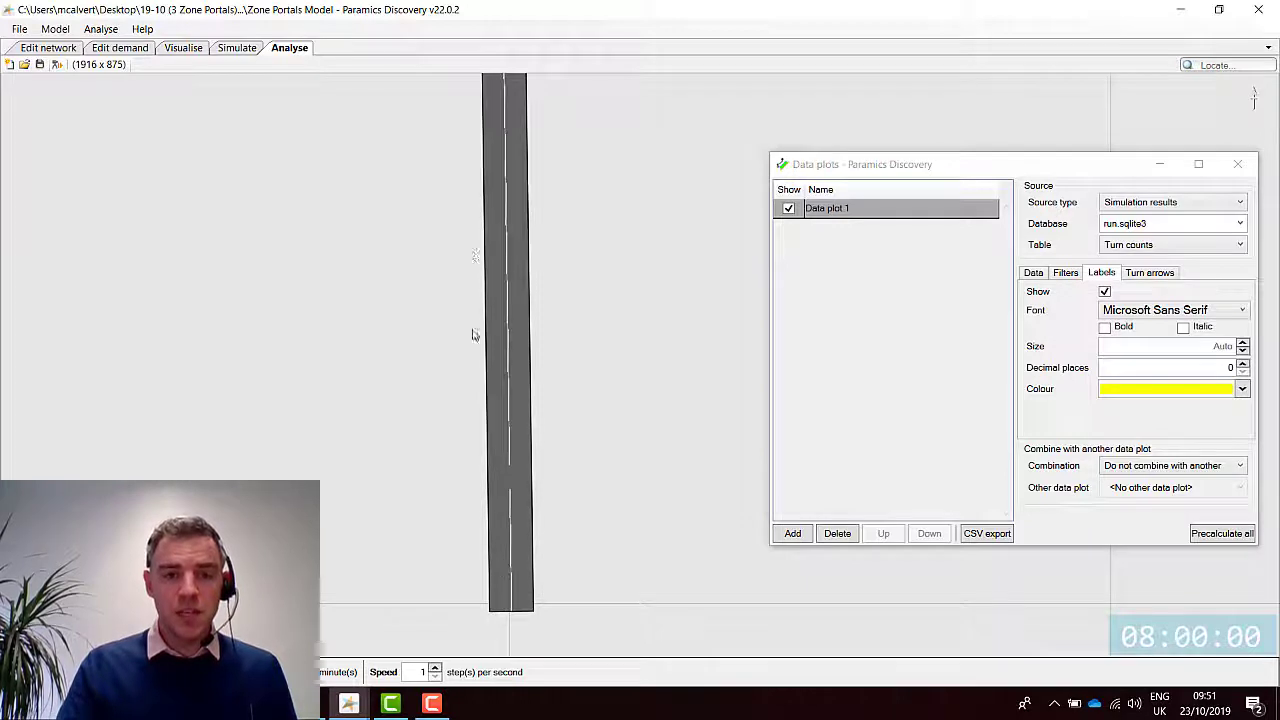
{"action": "left_click_drag", "start_coordinate": [467, 110], "coordinate": [503, 432]}
{"action": "left_click_drag", "start_coordinate": [194, 434], "coordinate": [636, 438]}
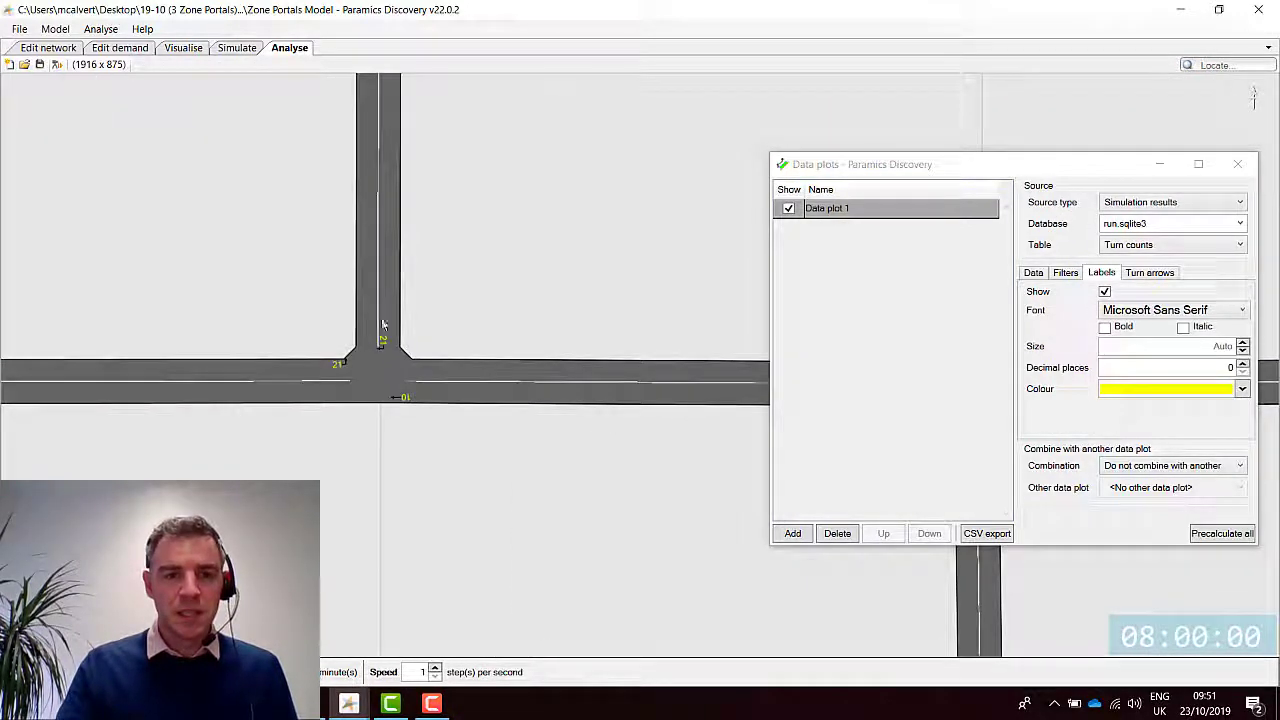
{"action": "scroll", "coordinate": [390, 350], "scroll_direction": "up", "scroll_amount": 3}
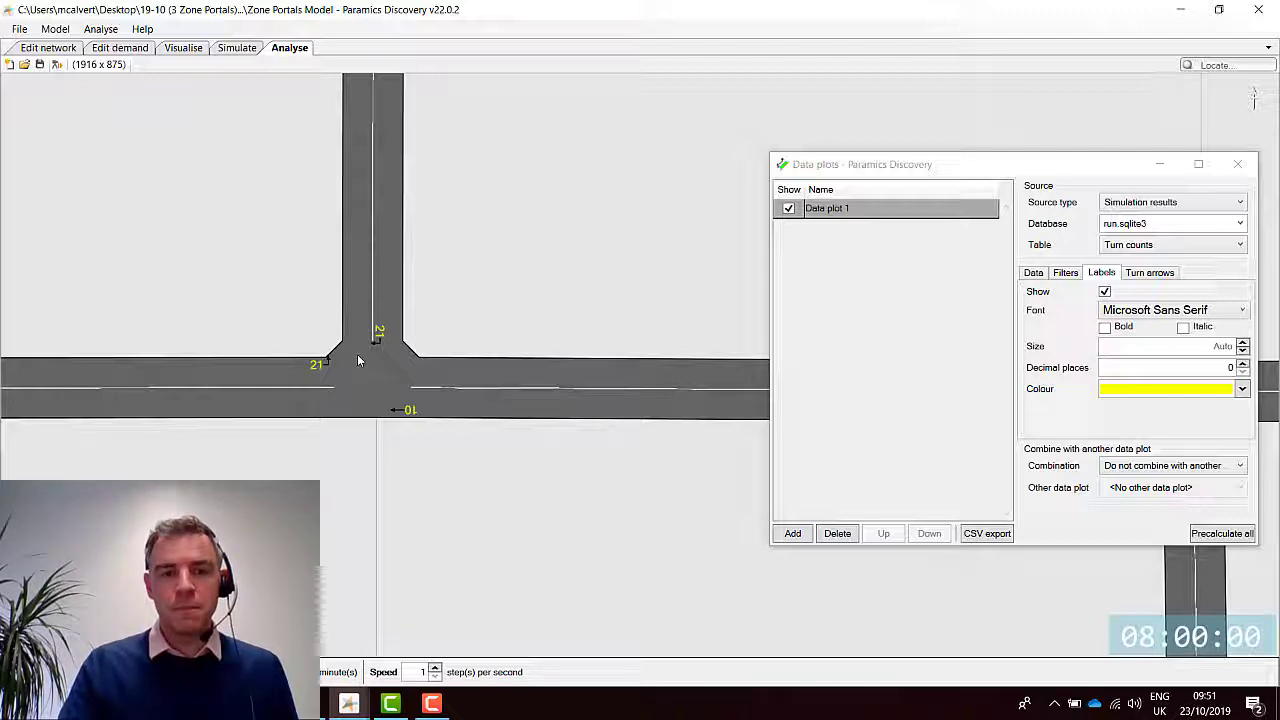
{"action": "left_click_drag", "start_coordinate": [566, 497], "coordinate": [234, 443]}
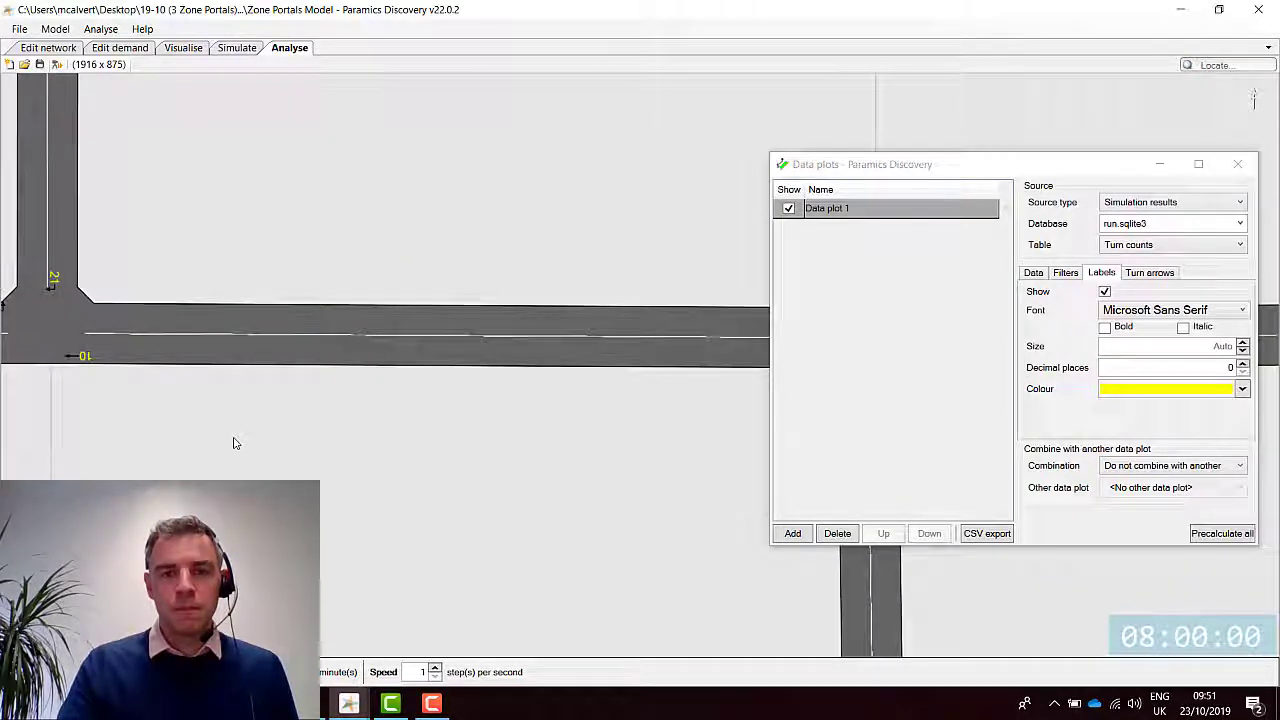
Return to the network editor and reassign the southeastern side road's links from zone 2's portal 2 to a new portal 3
{"action": "left_click", "coordinate": [46, 47]}
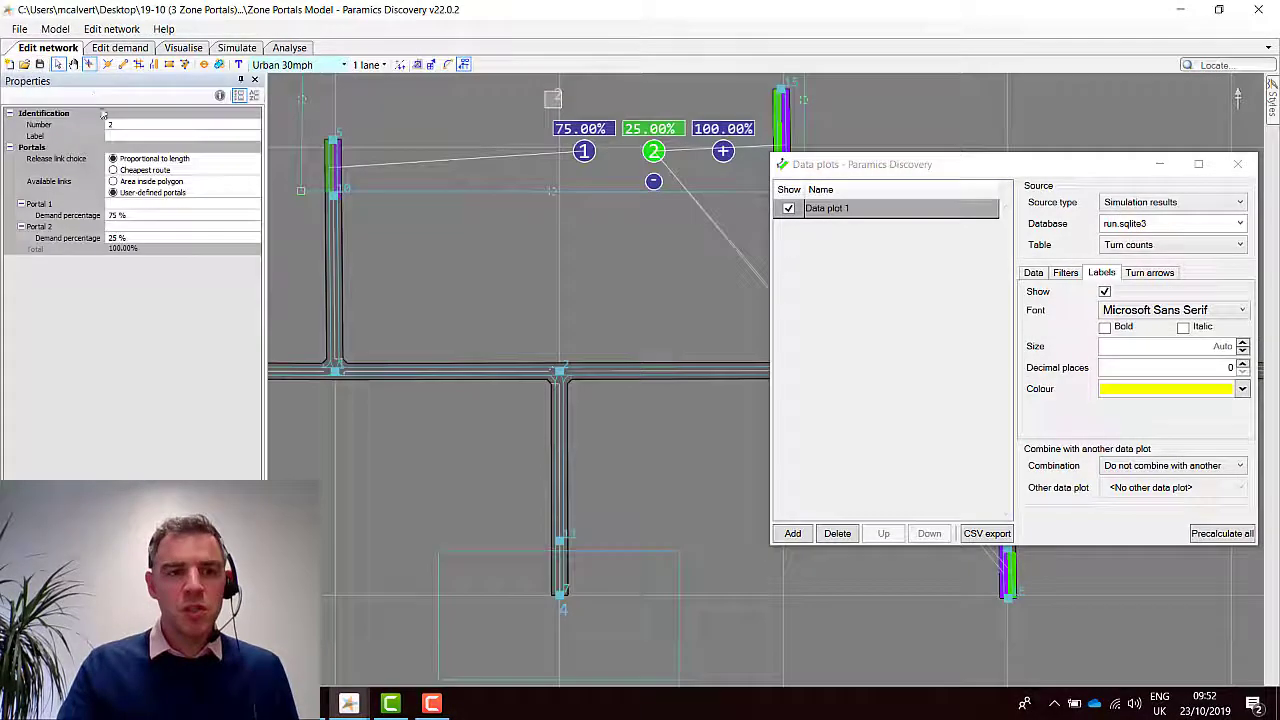
{"action": "left_click", "coordinate": [1159, 165]}
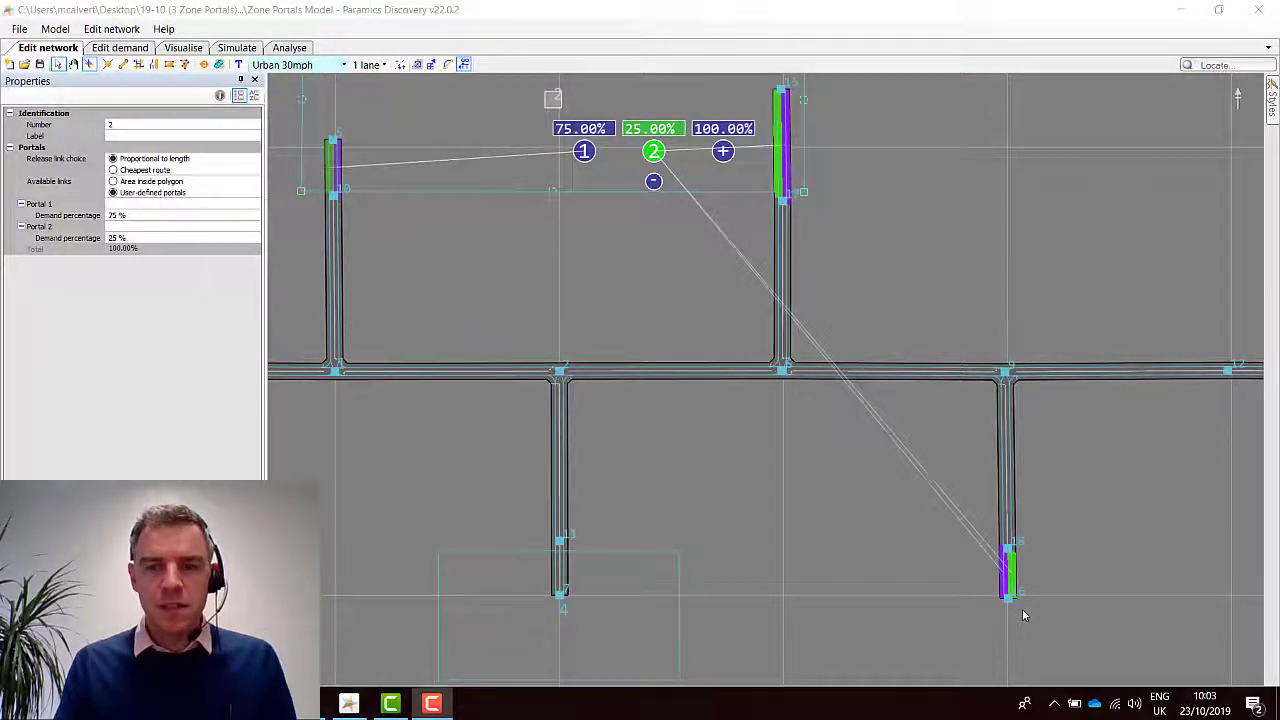
{"action": "left_click_drag", "start_coordinate": [915, 549], "coordinate": [868, 575]}
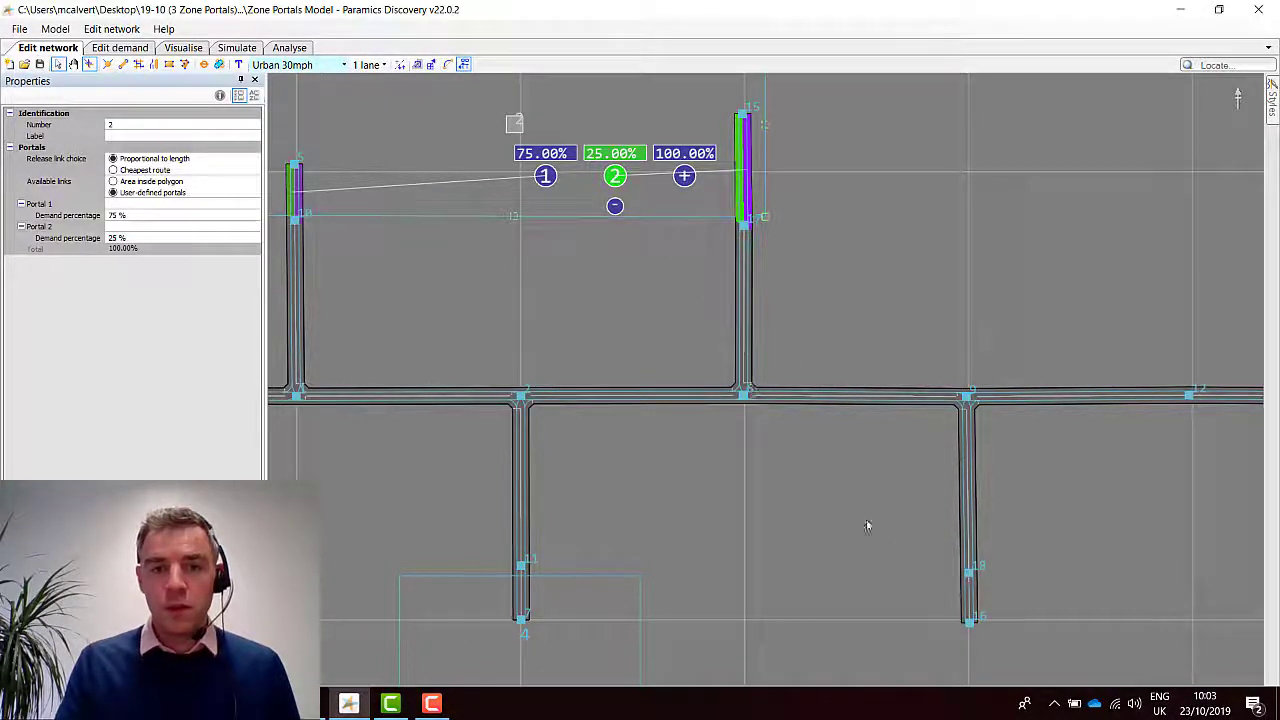
{"action": "left_click", "coordinate": [684, 178]}
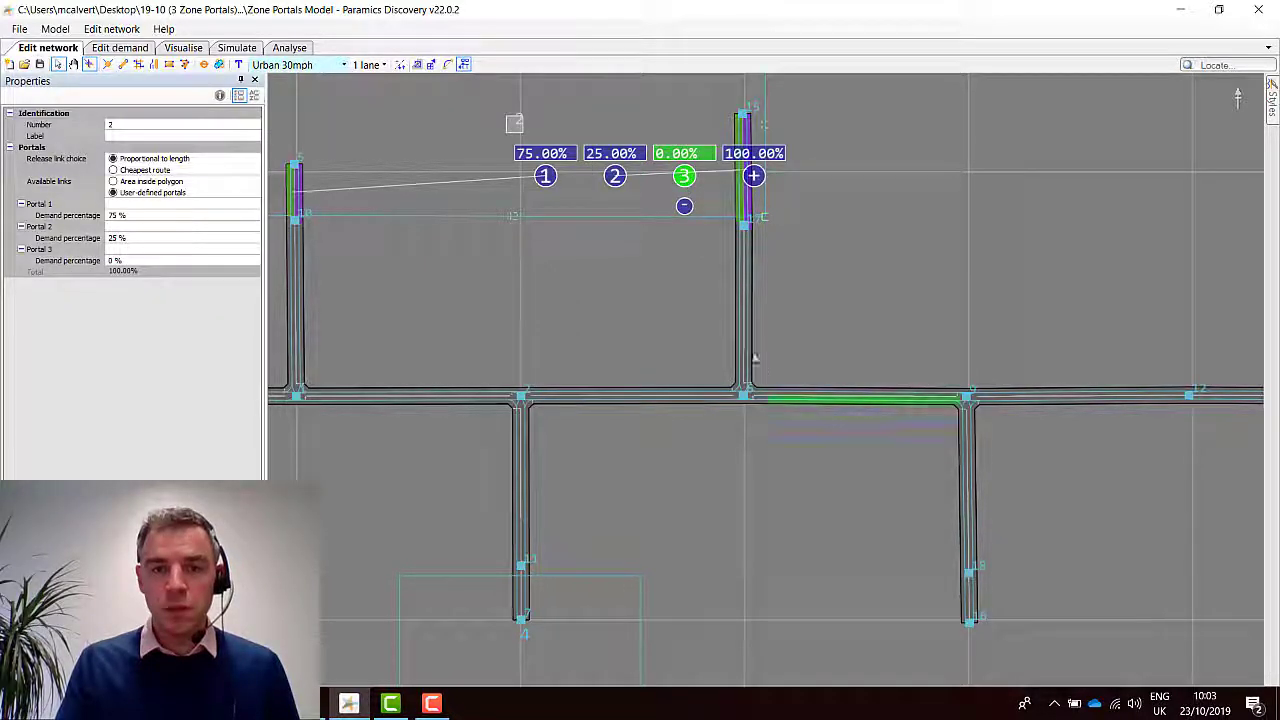
{"action": "left_click", "coordinate": [972, 605]}
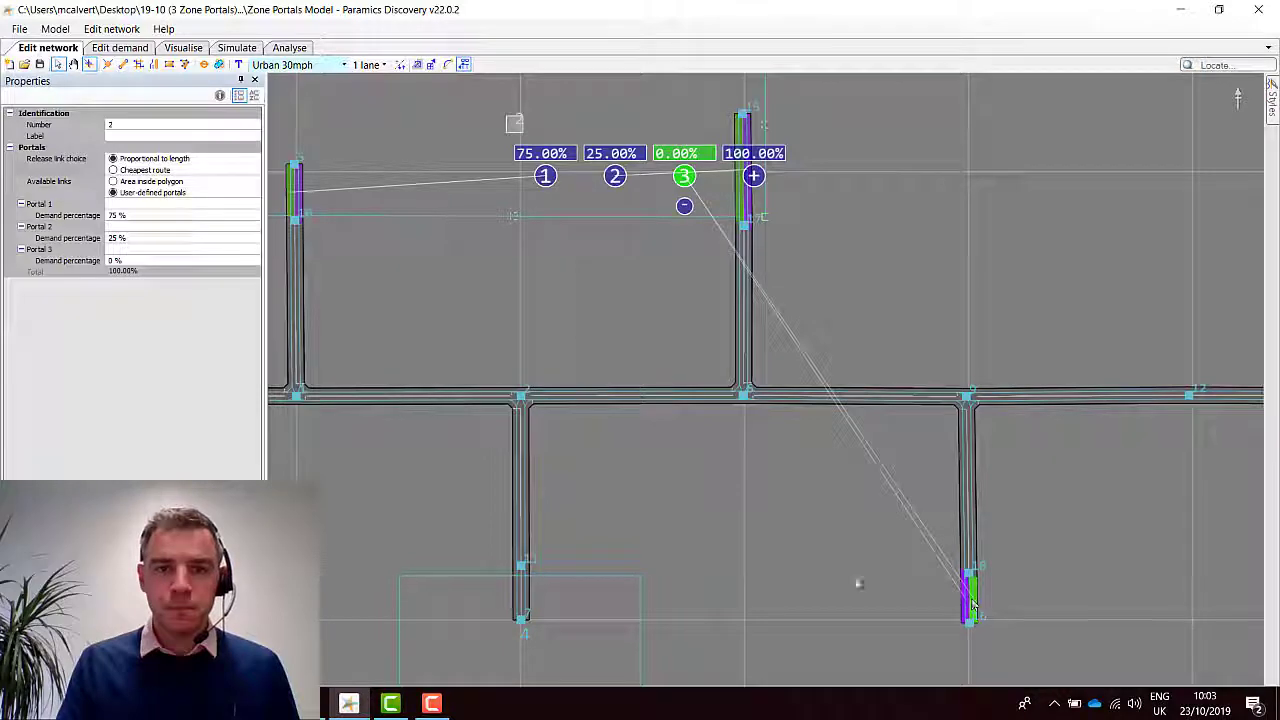
Move zone 2's polygon north, clear of the side roads, centred at about x 0 m and y 210 m
{"action": "left_click_drag", "start_coordinate": [717, 495], "coordinate": [811, 592]}
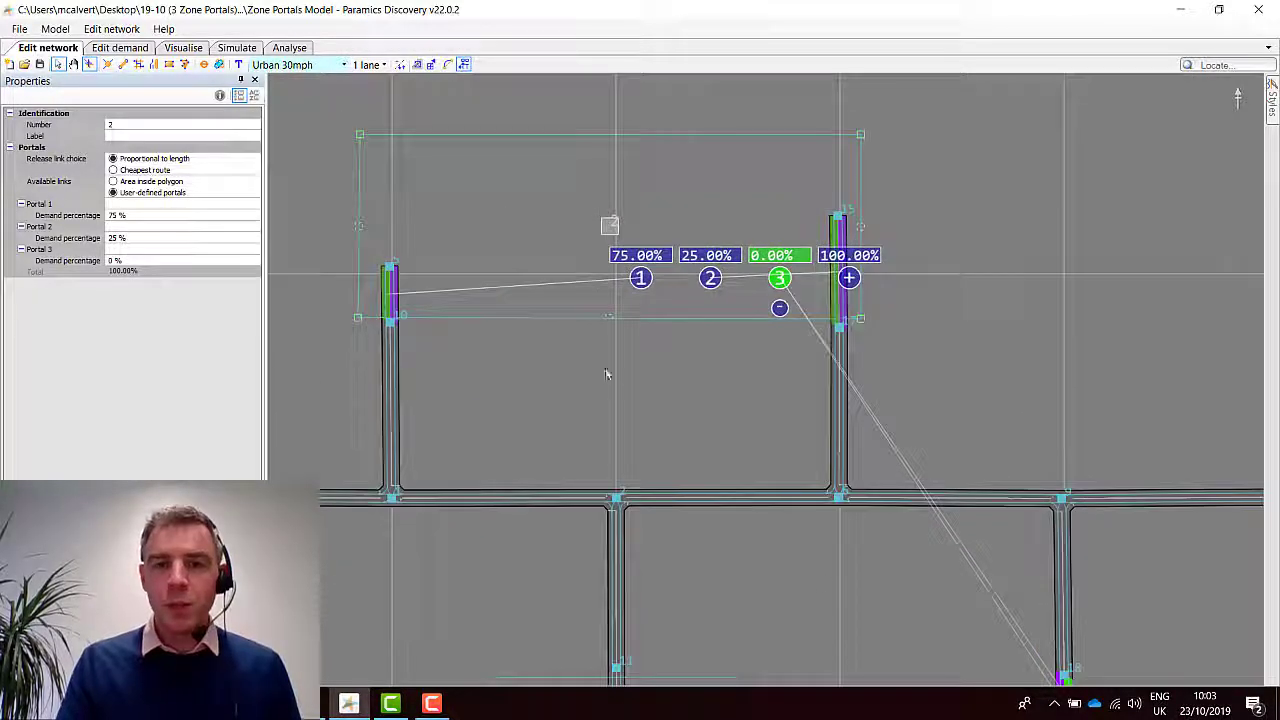
{"action": "scroll", "coordinate": [614, 393], "scroll_direction": "down", "scroll_amount": 3}
{"action": "left_click", "coordinate": [614, 314]}
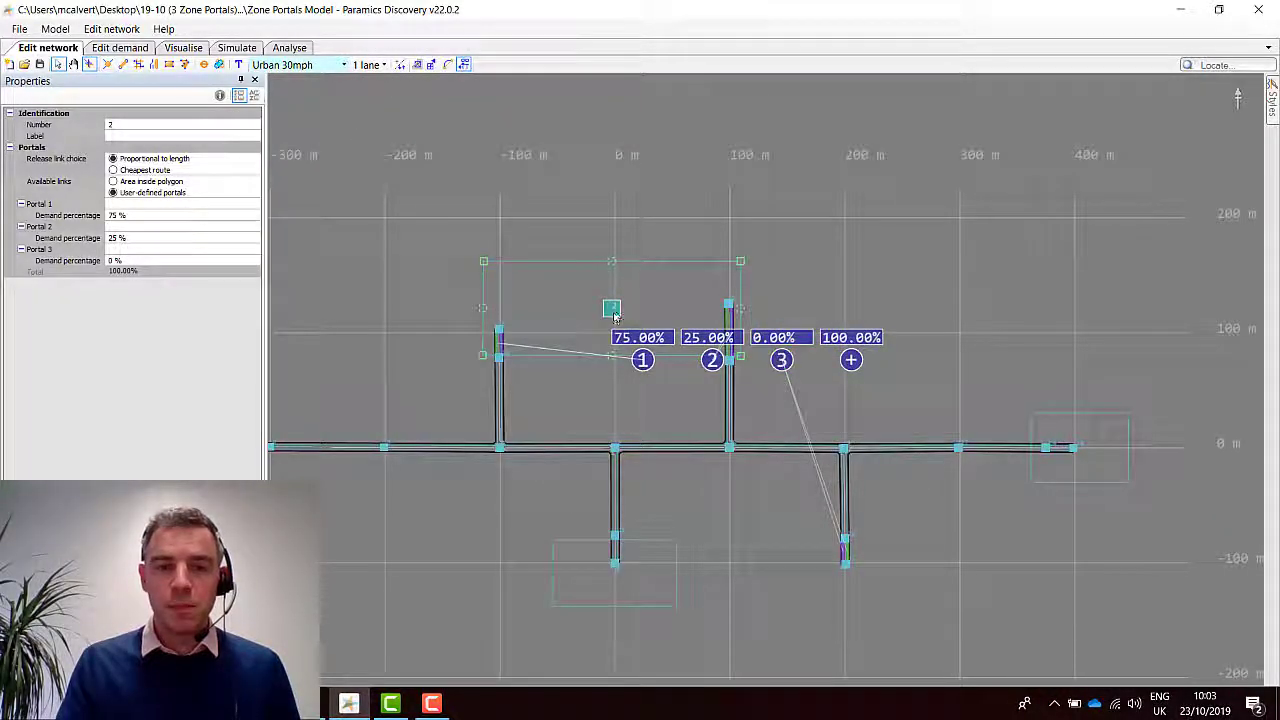
{"action": "left_click_drag", "start_coordinate": [614, 316], "coordinate": [640, 267]}
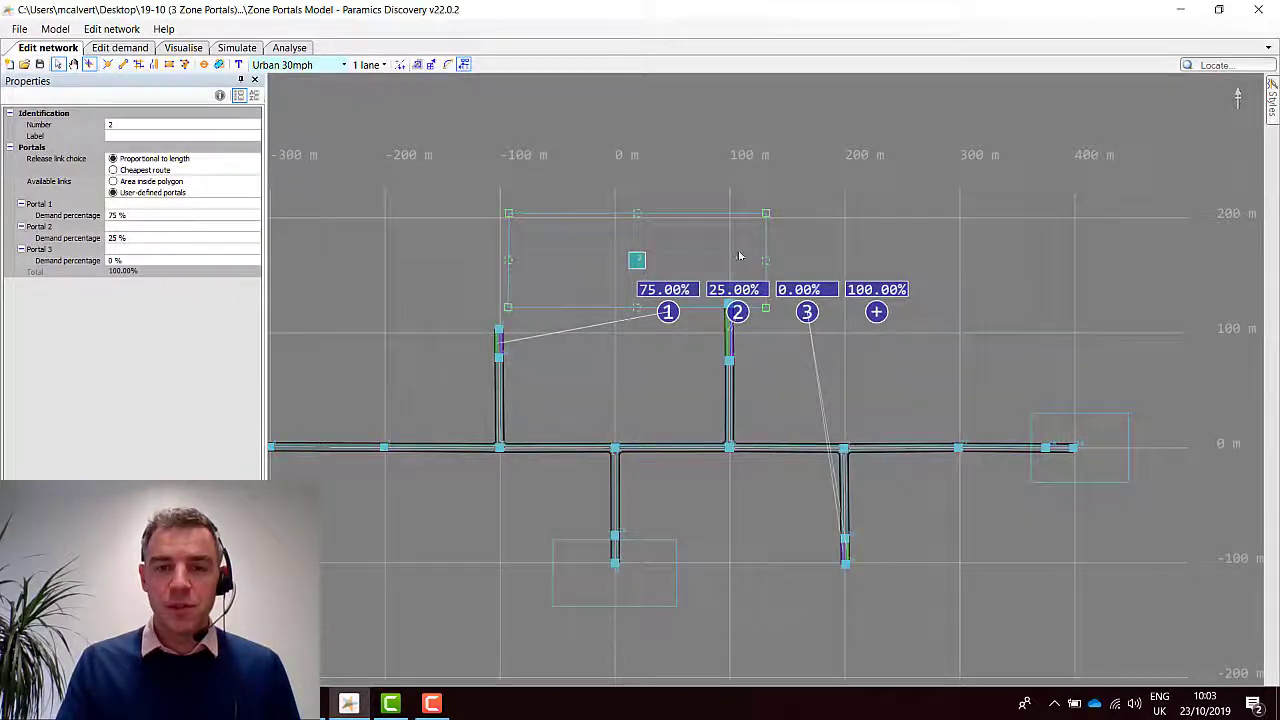
{"action": "left_click_drag", "start_coordinate": [739, 257], "coordinate": [617, 207]}
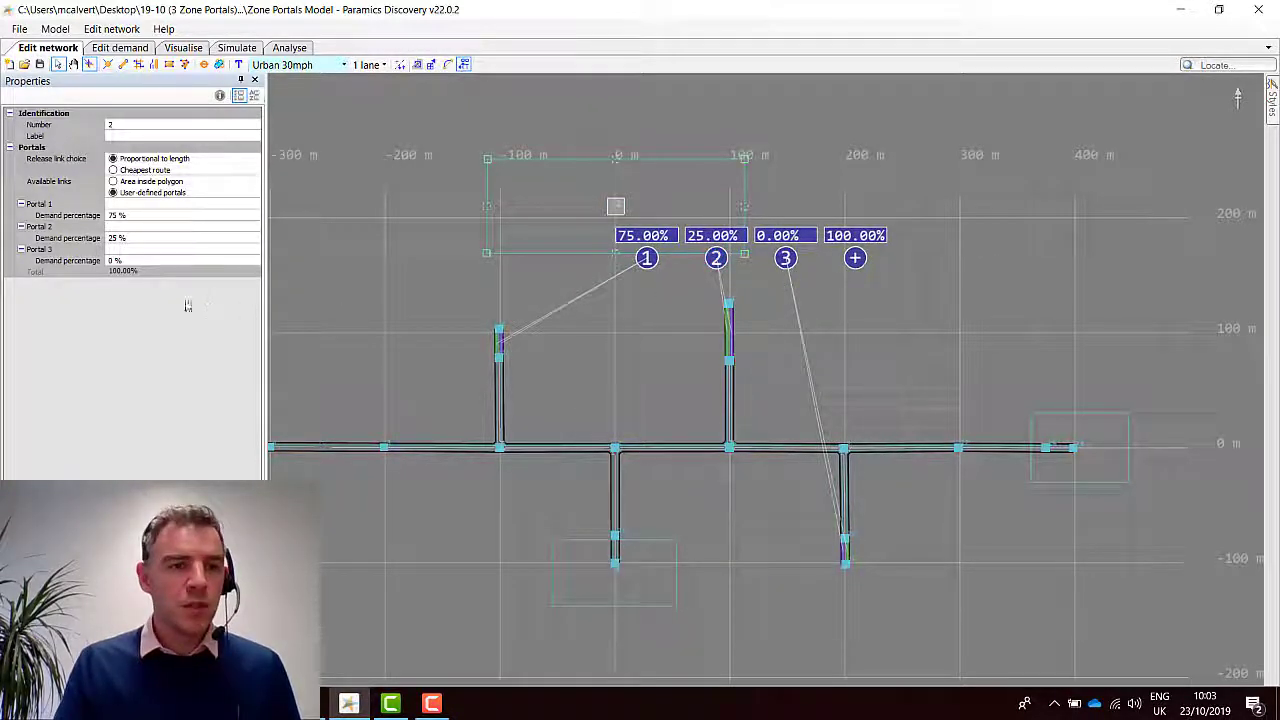
Set zone 2's demand percentage to 15% for portal 2 and 10% for portal 3
{"action": "left_click", "coordinate": [114, 239]}
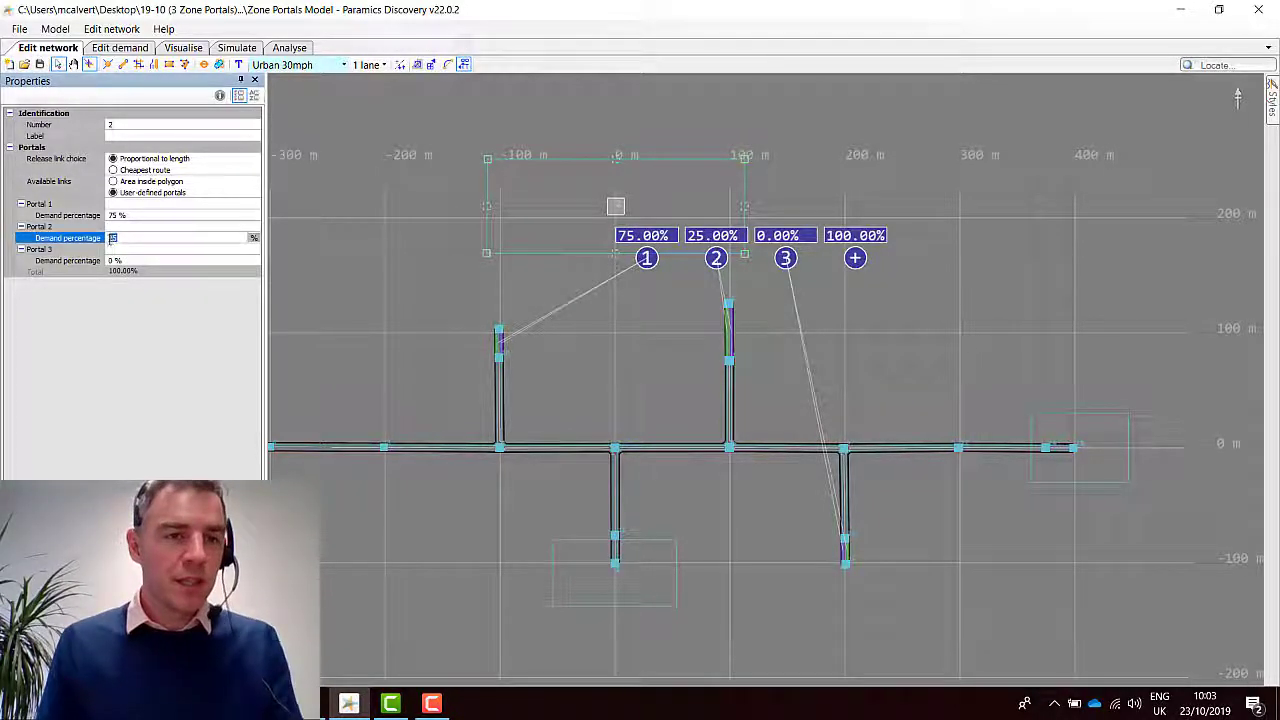
{"action": "type", "text": "15"}
{"action": "left_click", "coordinate": [112, 261]}
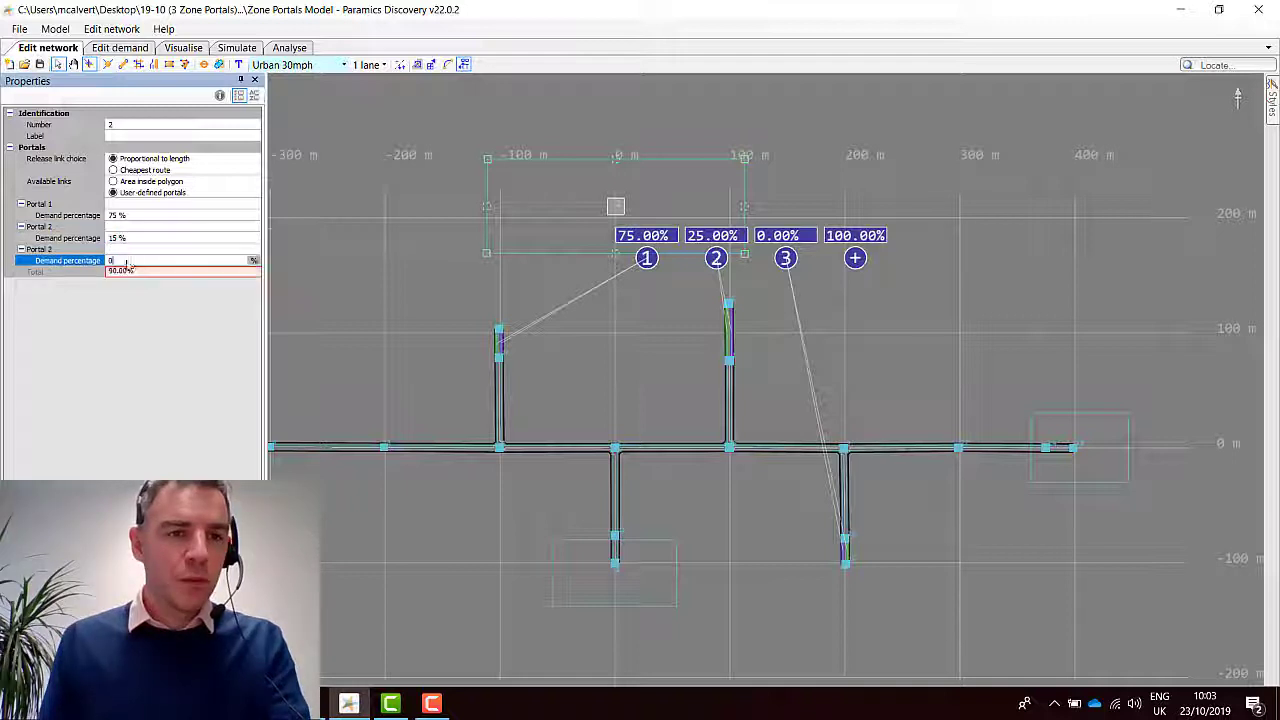
{"action": "type", "text": "1"}
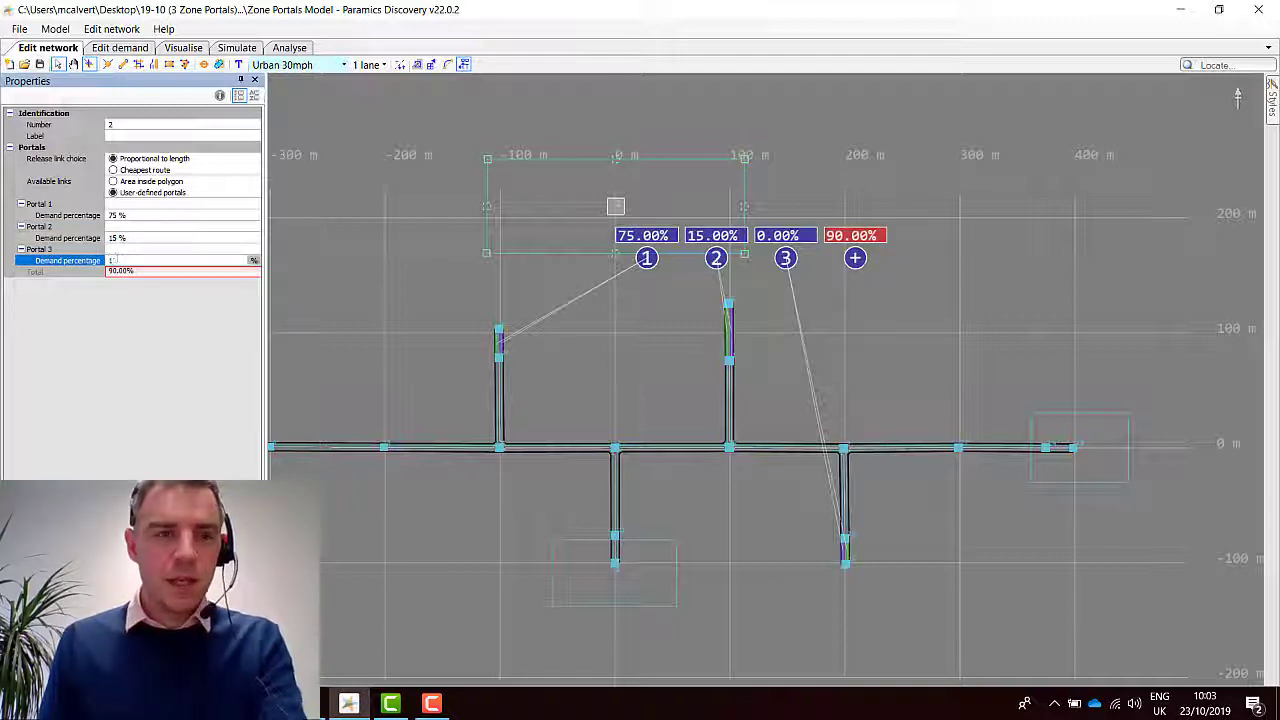
{"action": "type", "text": "0"}
{"action": "left_click", "coordinate": [135, 240]}
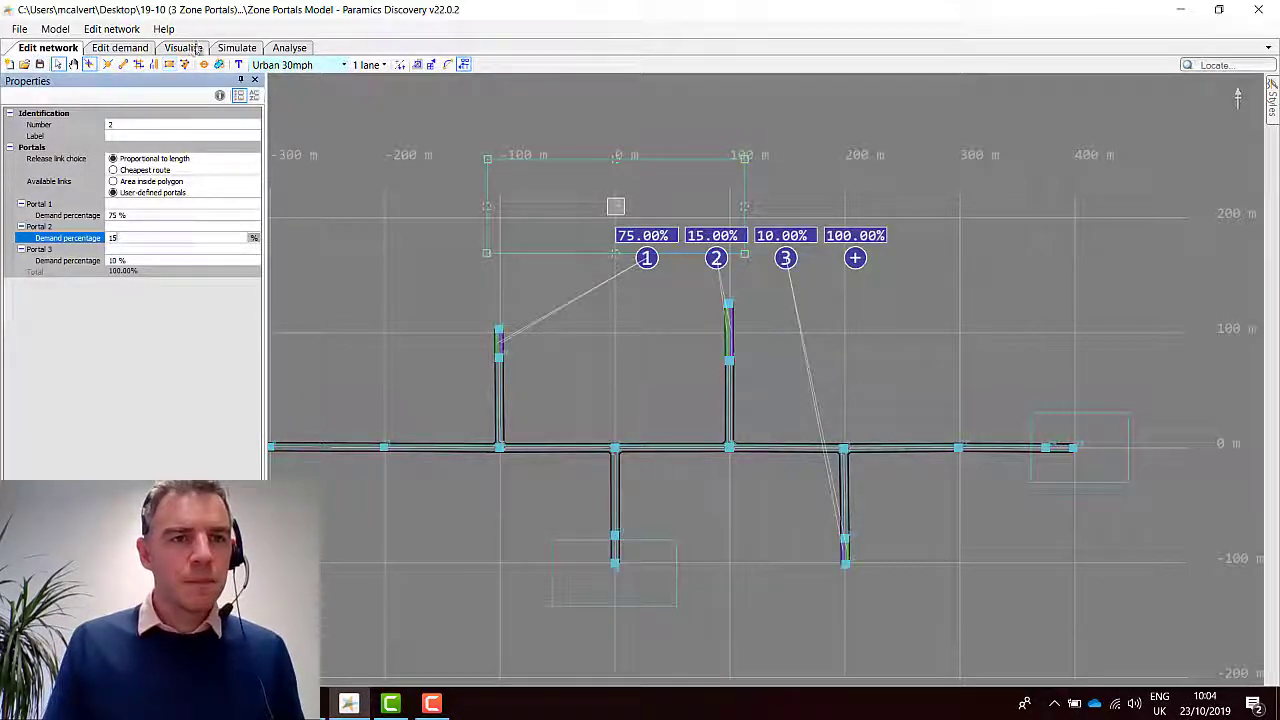
Rerun Configuration 1 with the three-portal setup, overwriting the existing output database
{"action": "left_click", "coordinate": [237, 47]}
{"action": "left_click", "coordinate": [23, 119]}
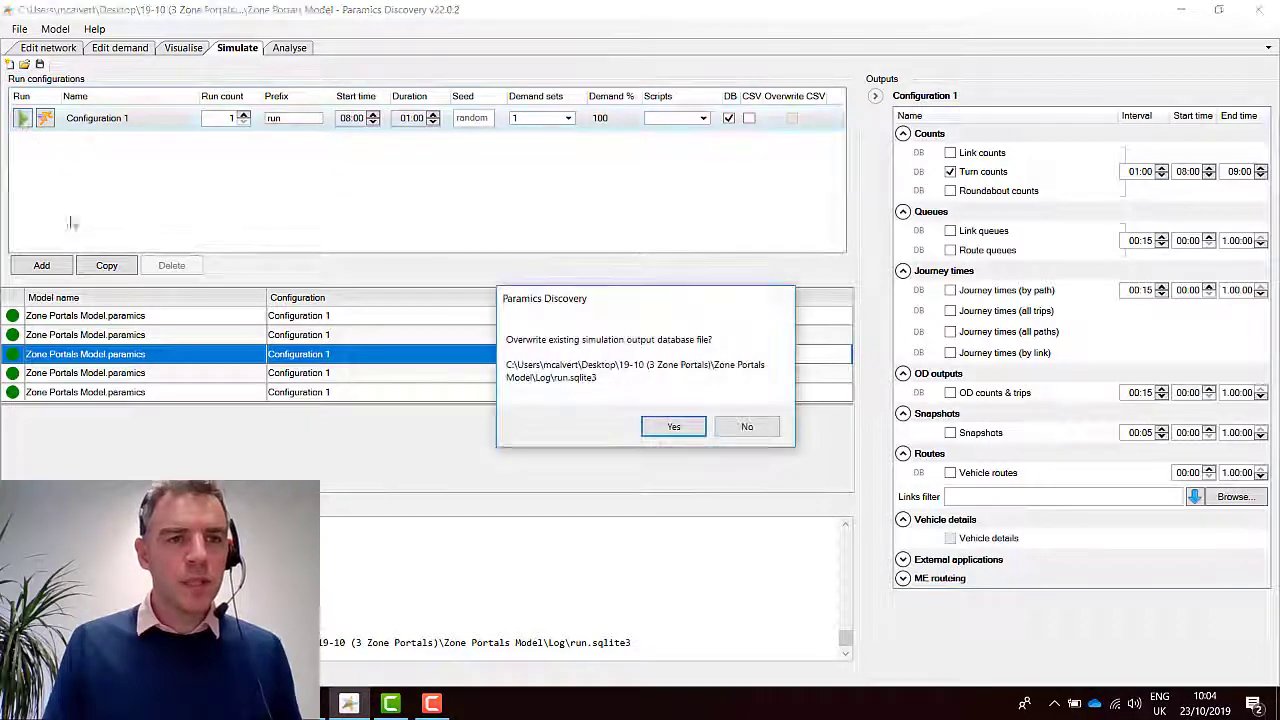
{"action": "left_click", "coordinate": [667, 427]}
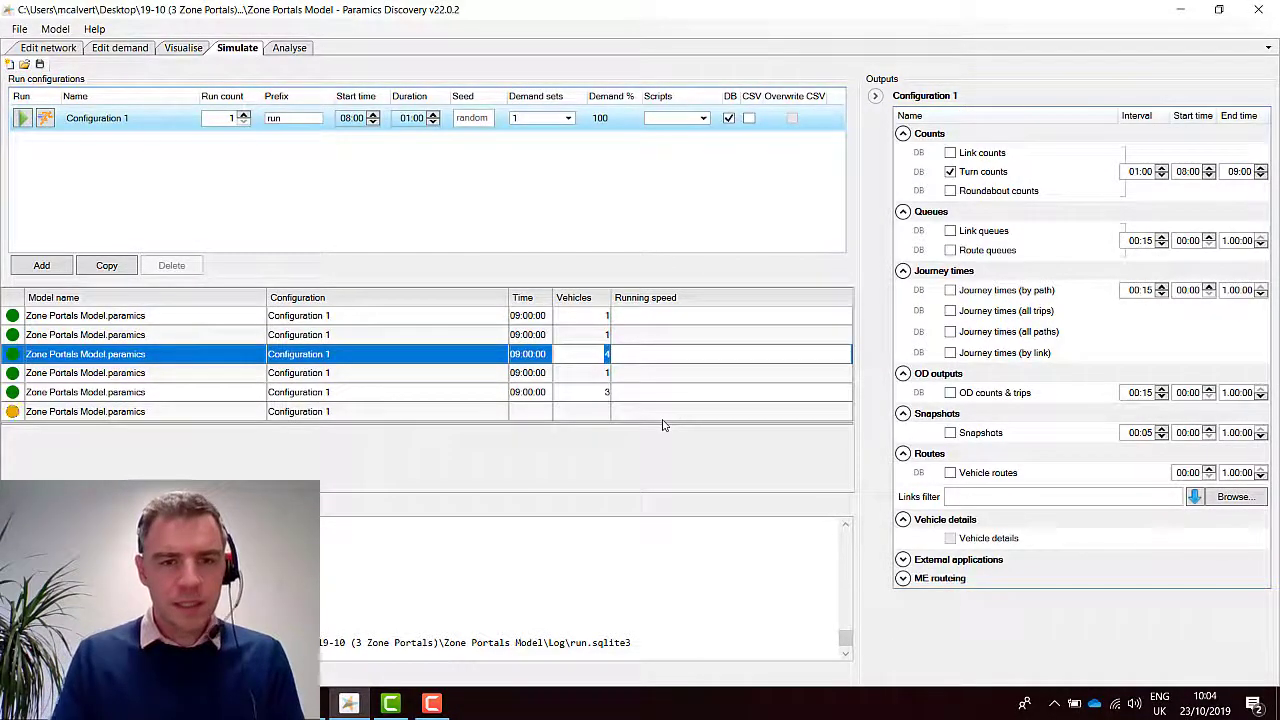
Replace the old data plot in the analysis view with a new turn counts plot from the latest run.sqlite3 results
{"action": "left_click", "coordinate": [294, 50]}
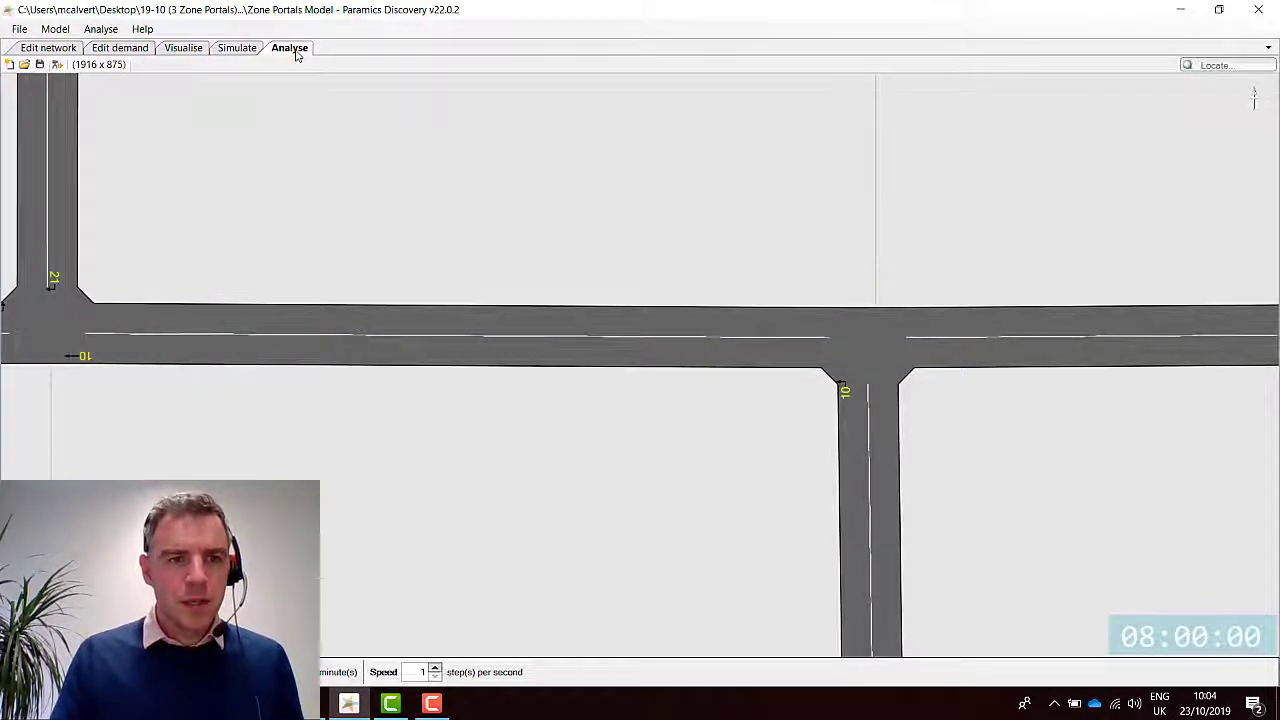
{"action": "left_click", "coordinate": [100, 29]}
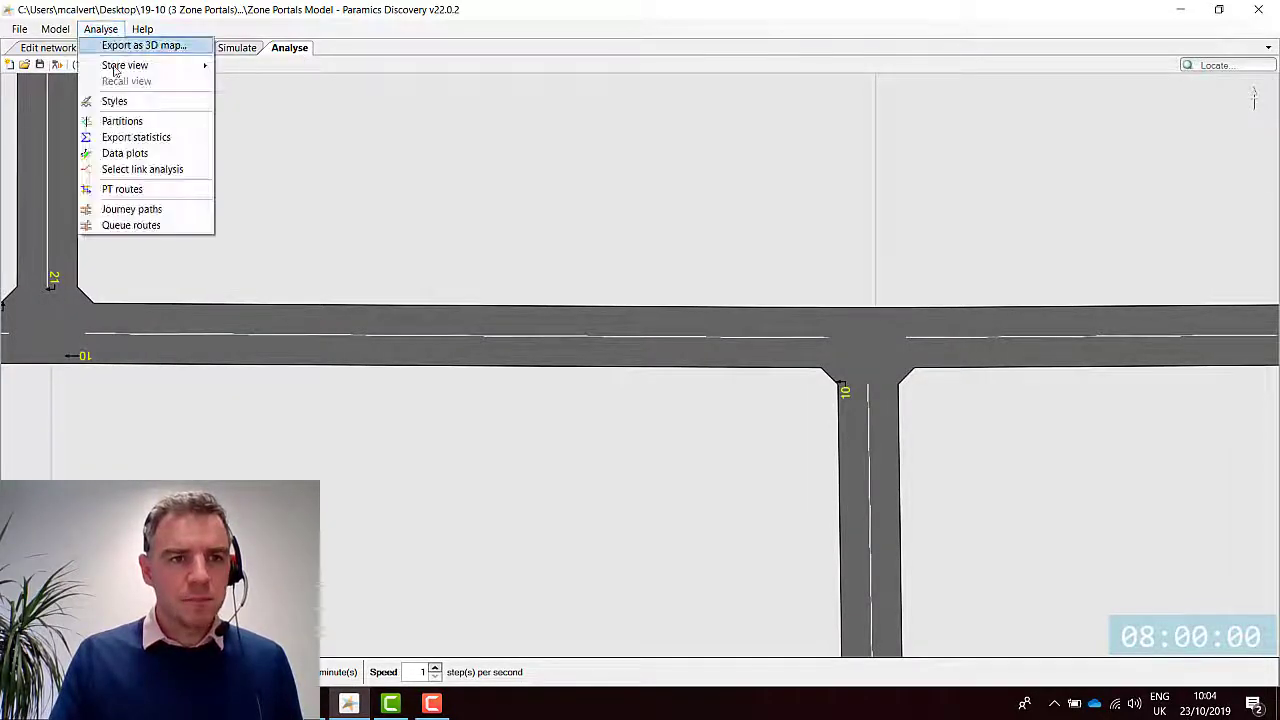
{"action": "left_click", "coordinate": [125, 151]}
{"action": "left_click", "coordinate": [837, 533]}
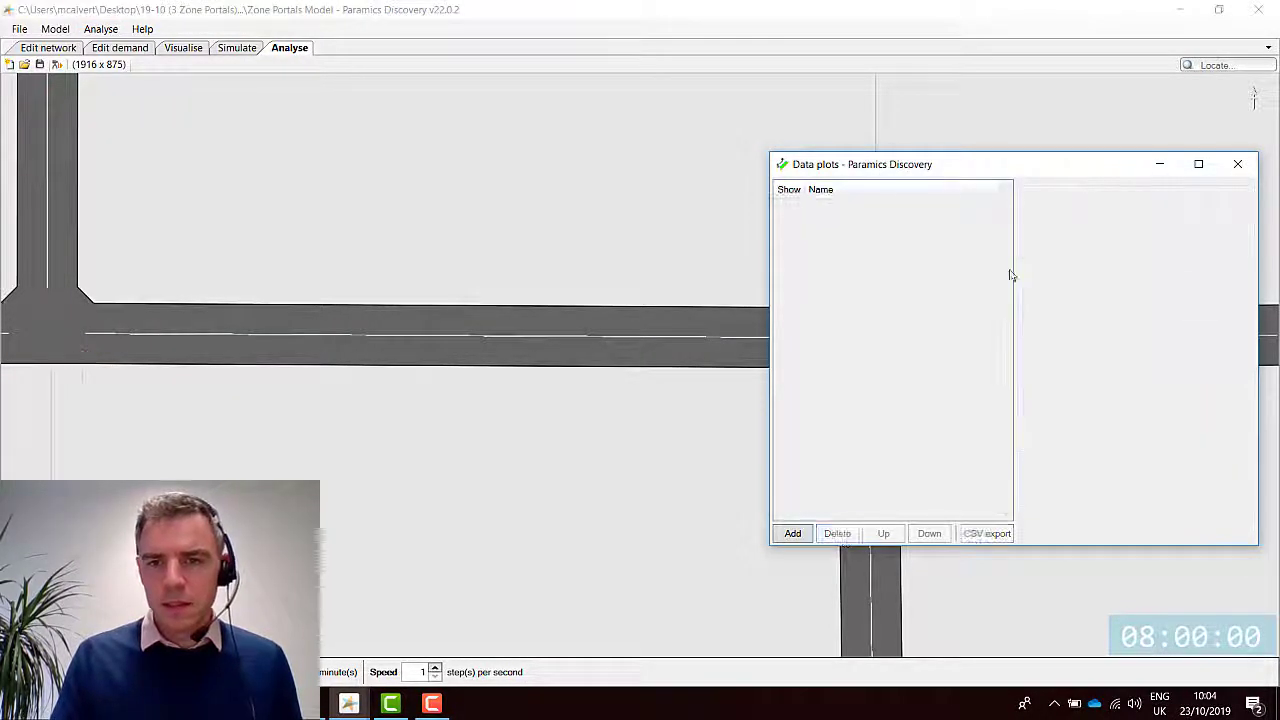
{"action": "left_click", "coordinate": [795, 533]}
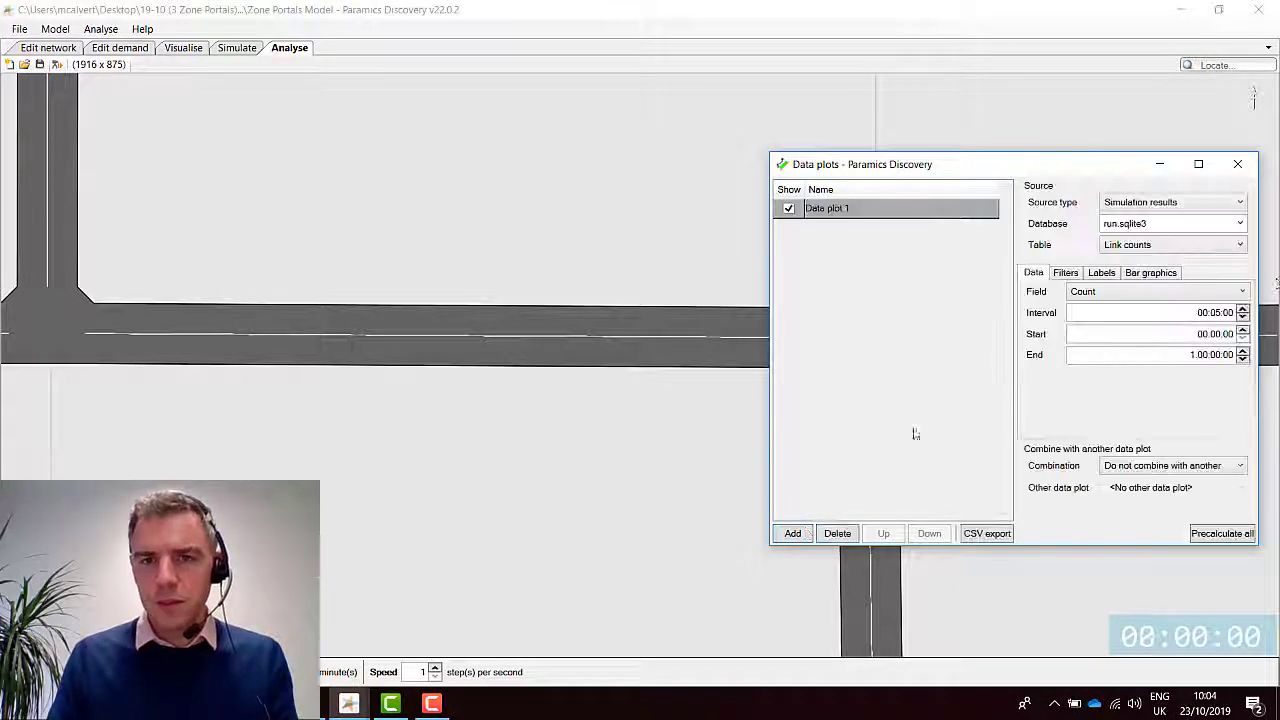
{"action": "left_click", "coordinate": [1238, 244]}
{"action": "left_click", "coordinate": [1140, 278]}
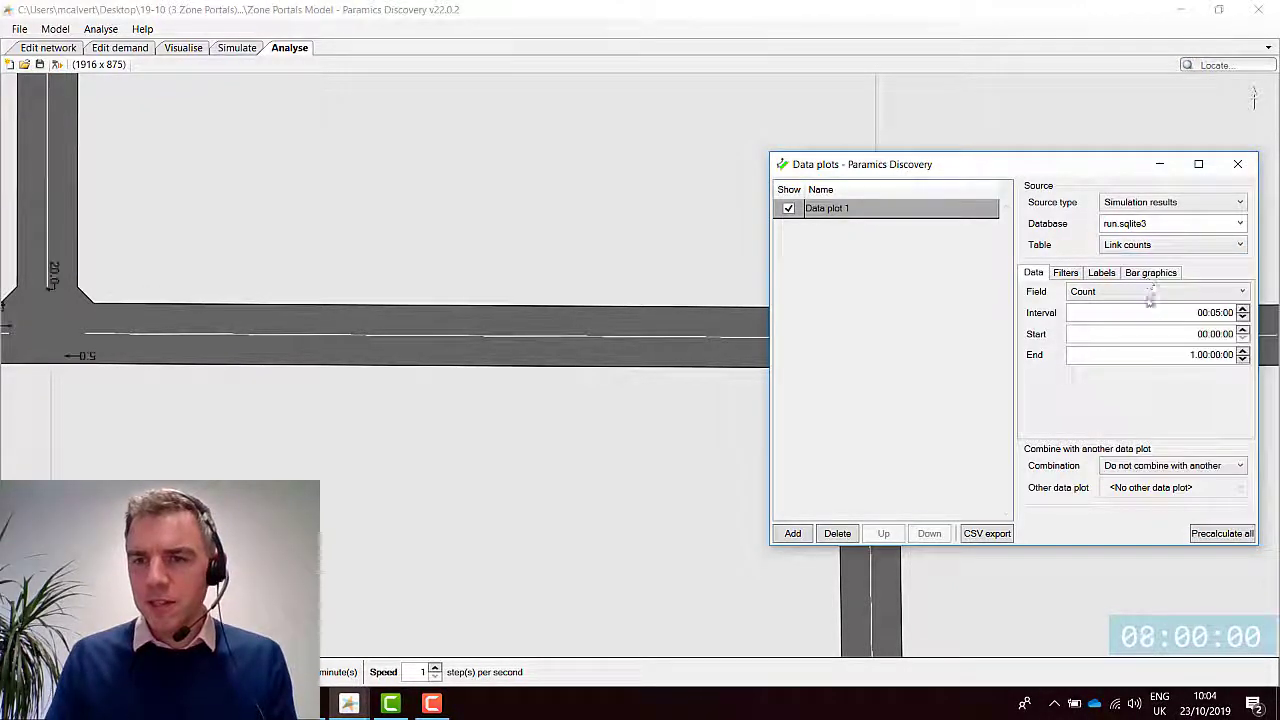
Format the new data plot's labels with 0 decimal places and yellow text
{"action": "left_click", "coordinate": [1101, 273]}
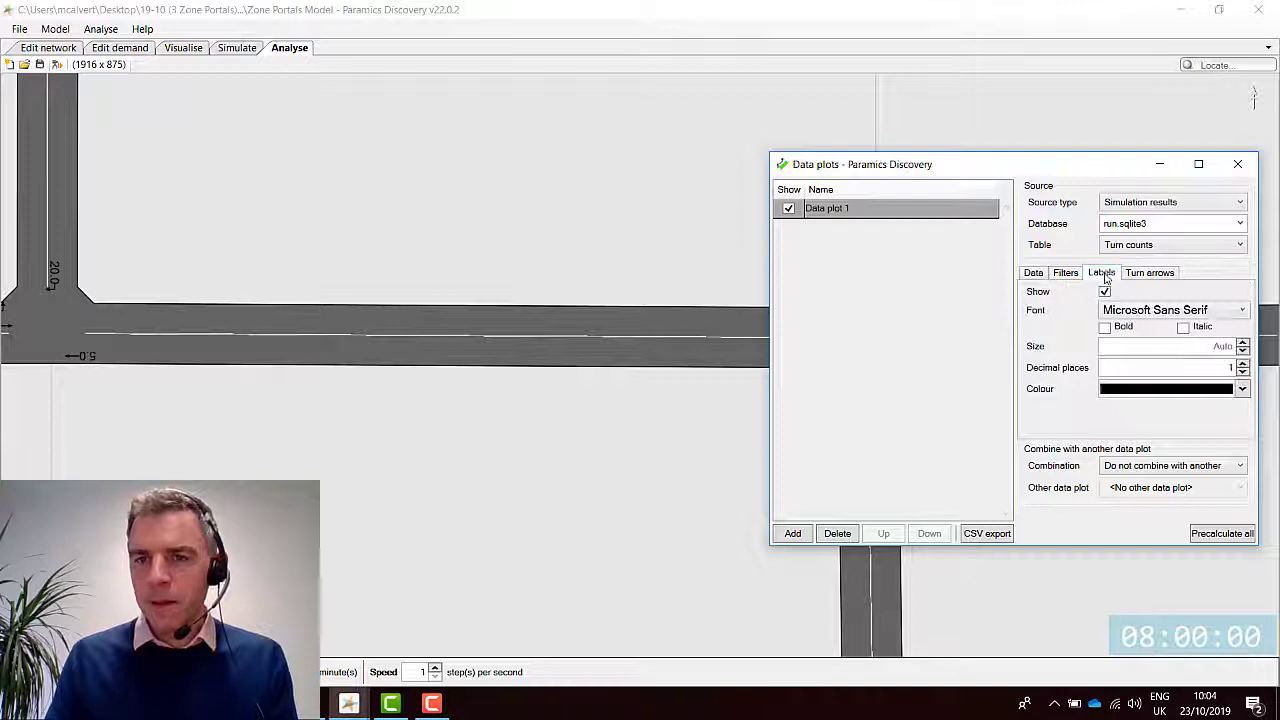
{"action": "left_click", "coordinate": [1243, 371]}
{"action": "left_click", "coordinate": [1242, 389]}
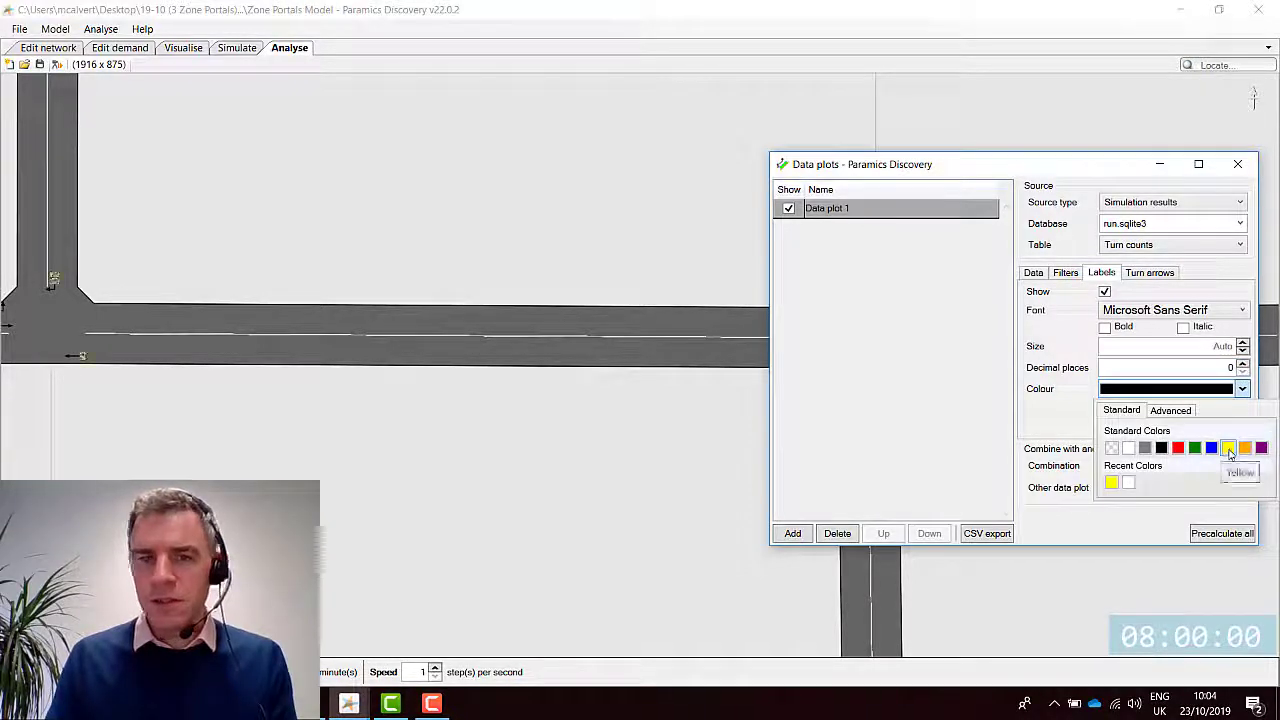
{"action": "left_click", "coordinate": [1239, 449]}
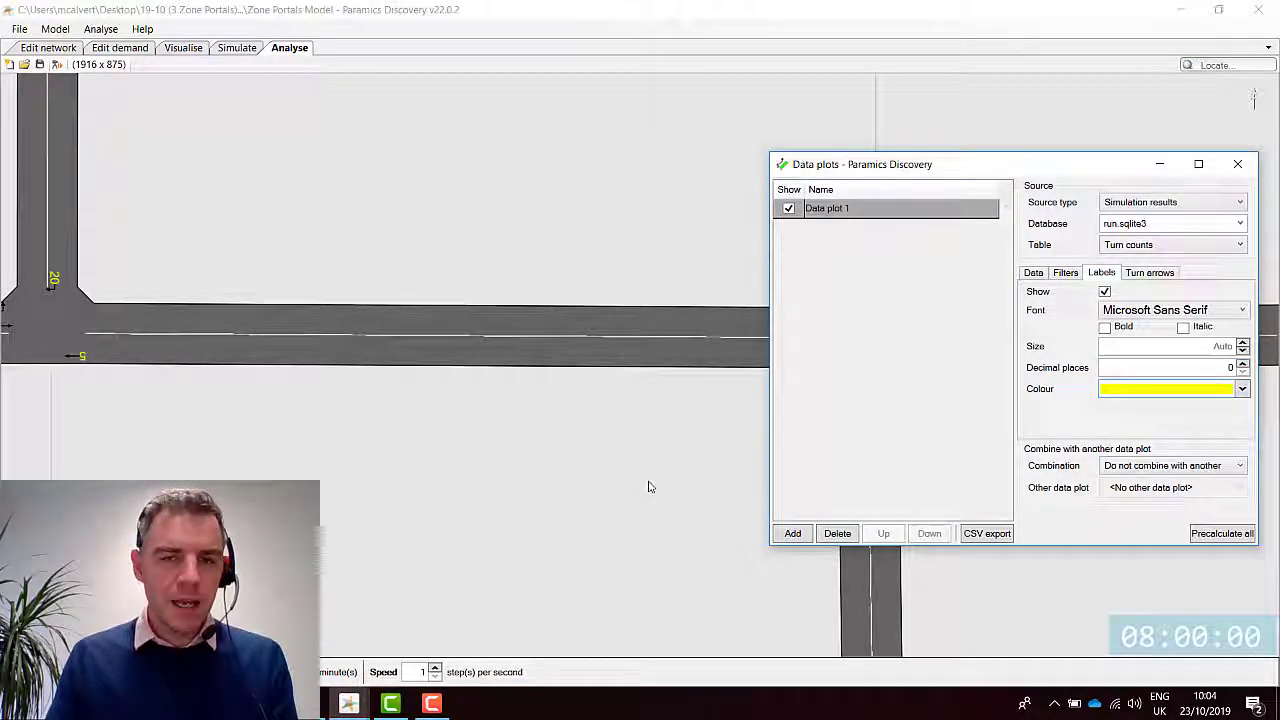
Examine the turn counts where the northwestern and northeastern side roads meet the main road
{"action": "left_click_drag", "start_coordinate": [91, 457], "coordinate": [594, 455]}
{"action": "left_click_drag", "start_coordinate": [100, 423], "coordinate": [617, 437]}
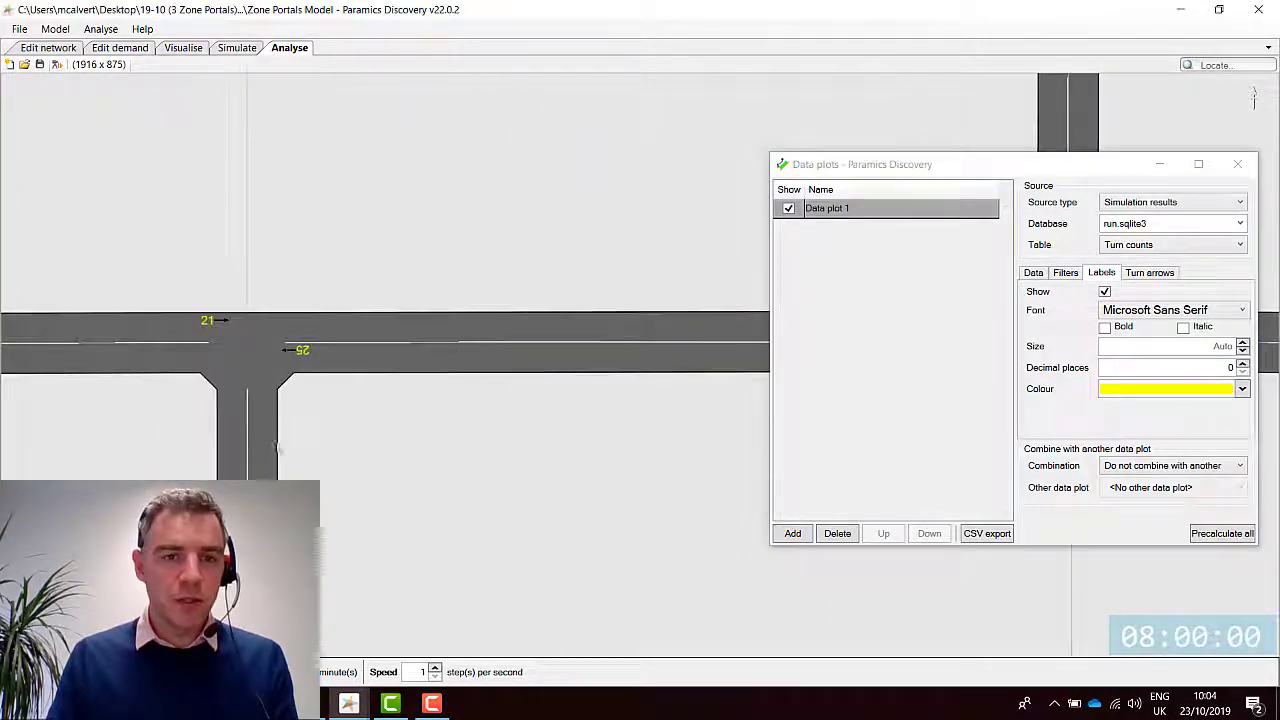
{"action": "left_click_drag", "start_coordinate": [30, 421], "coordinate": [575, 433]}
{"action": "scroll", "coordinate": [575, 435], "scroll_direction": "down", "scroll_amount": 1}
{"action": "scroll", "coordinate": [290, 355], "scroll_direction": "up", "scroll_amount": 2}
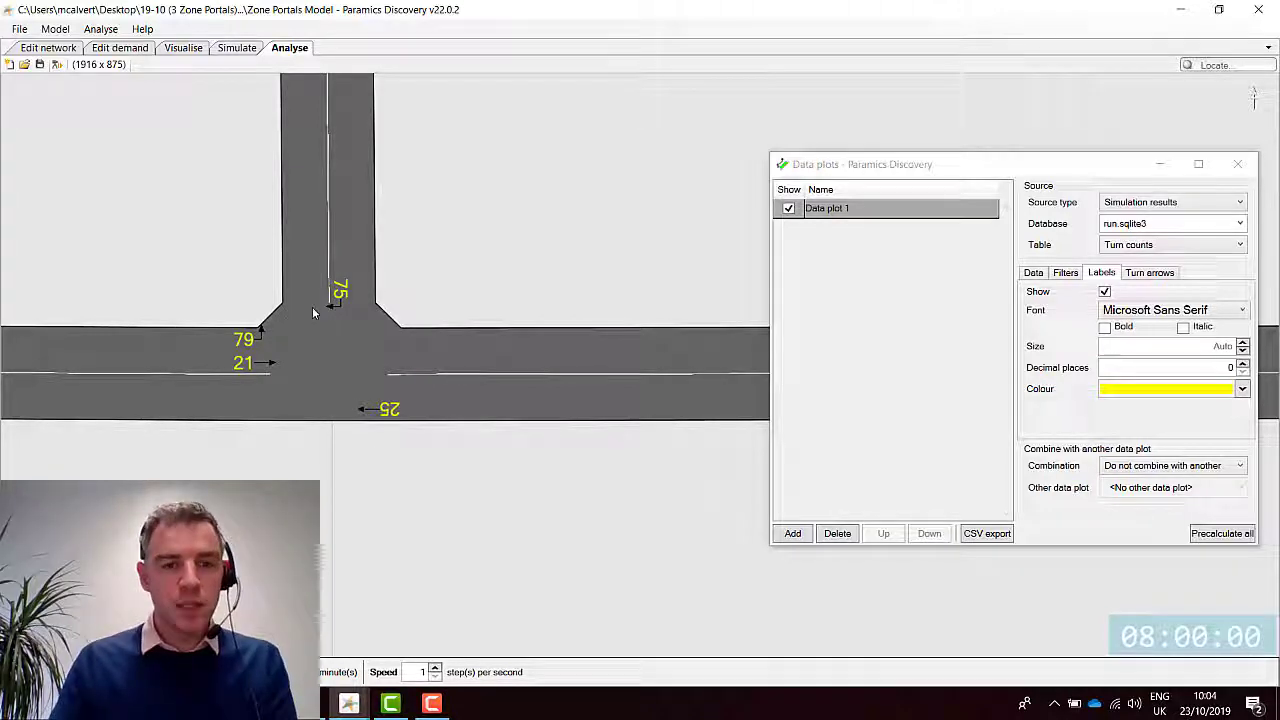
{"action": "left_click_drag", "start_coordinate": [550, 508], "coordinate": [356, 511]}
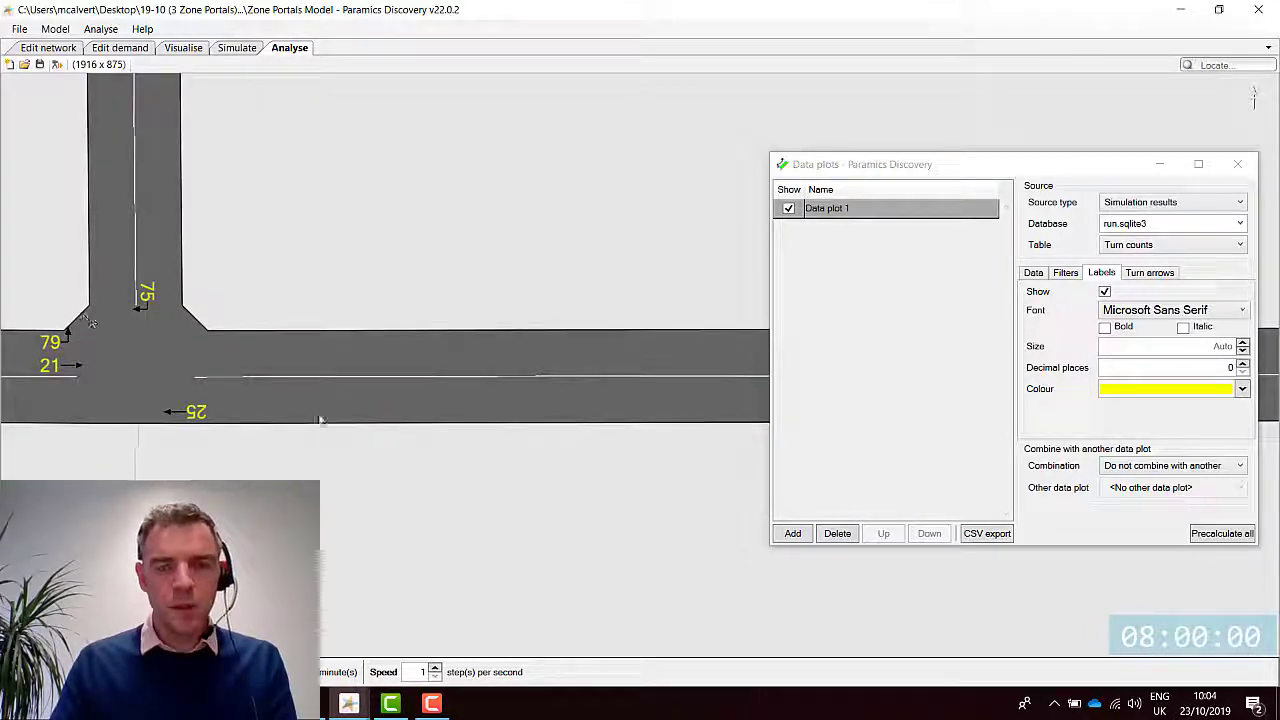
{"action": "left_click_drag", "start_coordinate": [715, 475], "coordinate": [290, 415]}
{"action": "left_click_drag", "start_coordinate": [633, 445], "coordinate": [220, 450]}
{"action": "left_click_drag", "start_coordinate": [740, 455], "coordinate": [250, 455]}
{"action": "left_click_drag", "start_coordinate": [750, 465], "coordinate": [387, 518]}
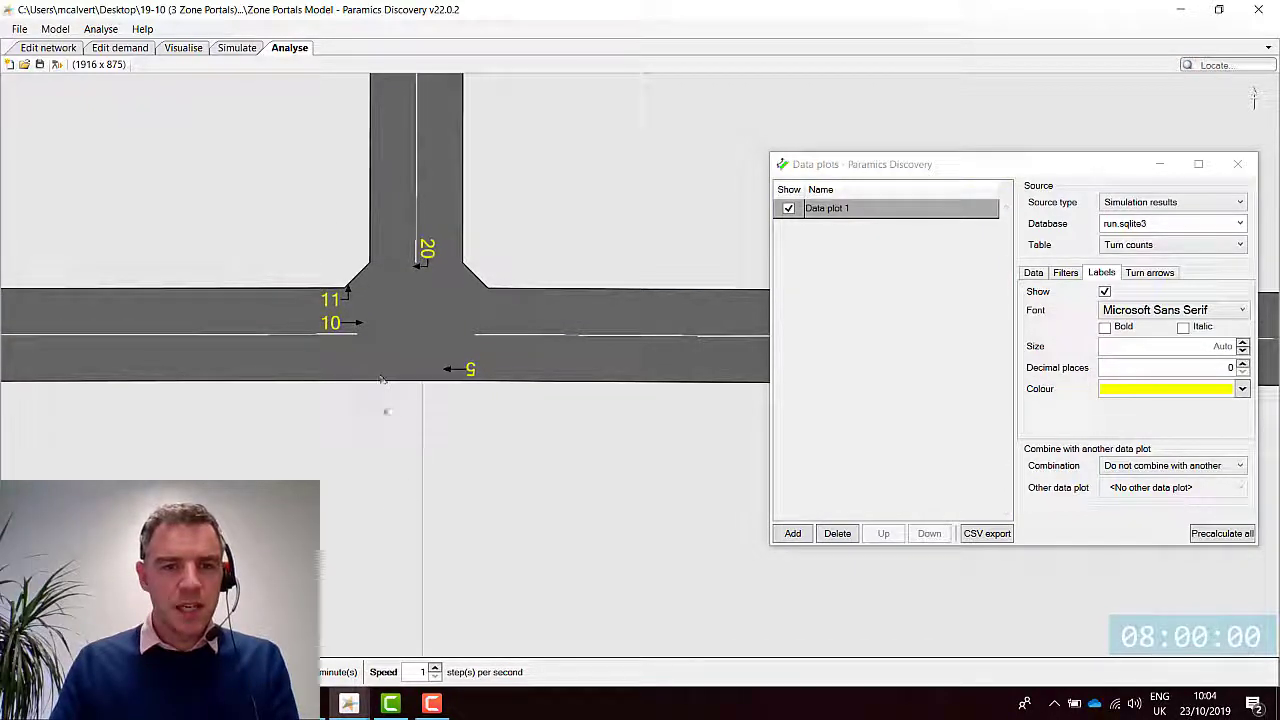
Examine the turn counts where the northeastern and southeastern side roads meet the main road, following the southeastern road to its end
{"action": "left_click_drag", "start_coordinate": [468, 497], "coordinate": [435, 532]}
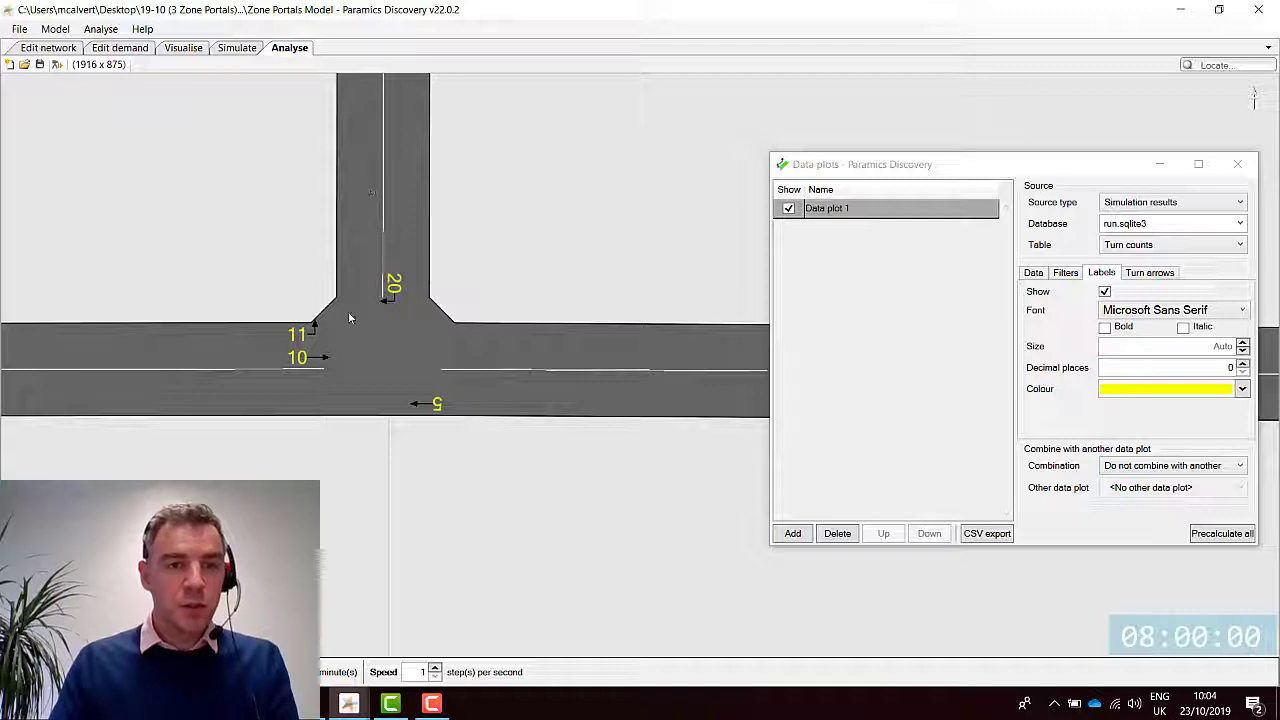
{"action": "left_click_drag", "start_coordinate": [597, 510], "coordinate": [243, 443]}
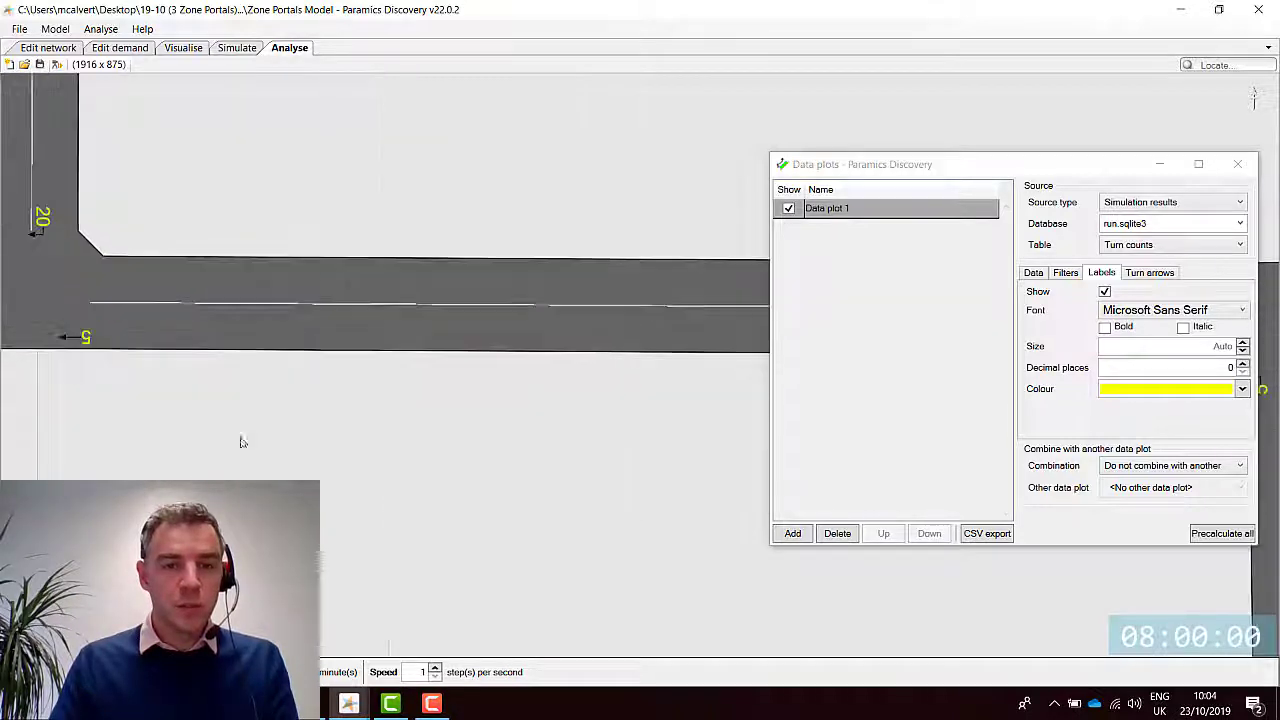
{"action": "scroll", "coordinate": [348, 462], "scroll_direction": "down", "scroll_amount": 3}
{"action": "left_click_drag", "start_coordinate": [568, 513], "coordinate": [273, 456]}
{"action": "scroll", "coordinate": [483, 335], "scroll_direction": "up", "scroll_amount": 3}
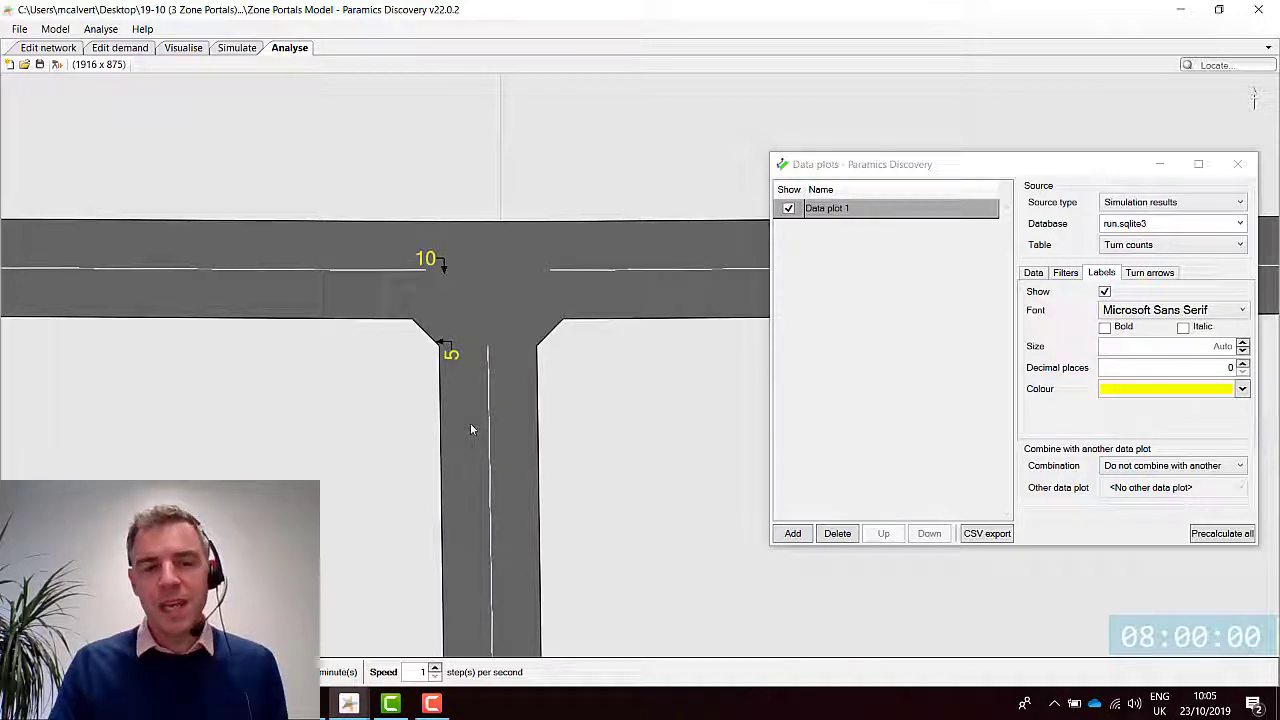
{"action": "scroll", "coordinate": [491, 453], "scroll_direction": "down", "scroll_amount": 2}
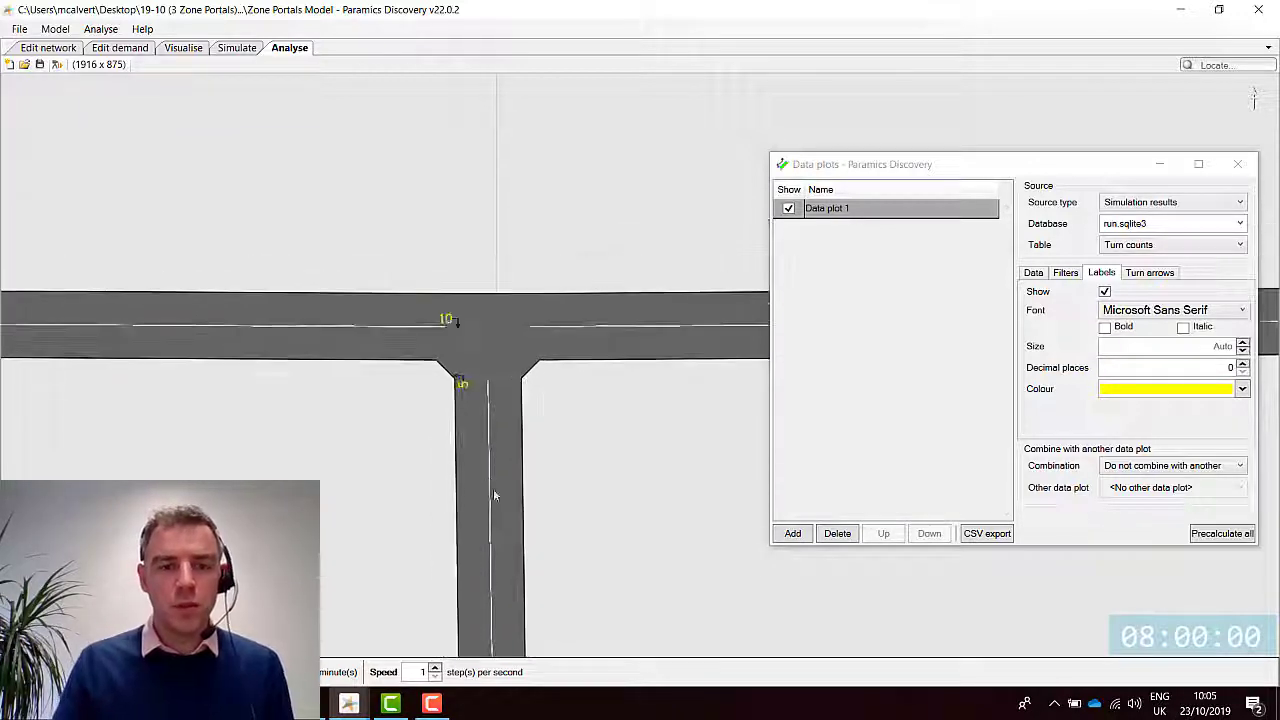
{"action": "left_click_drag", "start_coordinate": [516, 545], "coordinate": [501, 184]}
{"action": "left_click_drag", "start_coordinate": [539, 516], "coordinate": [526, 278]}
{"action": "scroll", "coordinate": [507, 480], "scroll_direction": "down", "scroll_amount": 2}
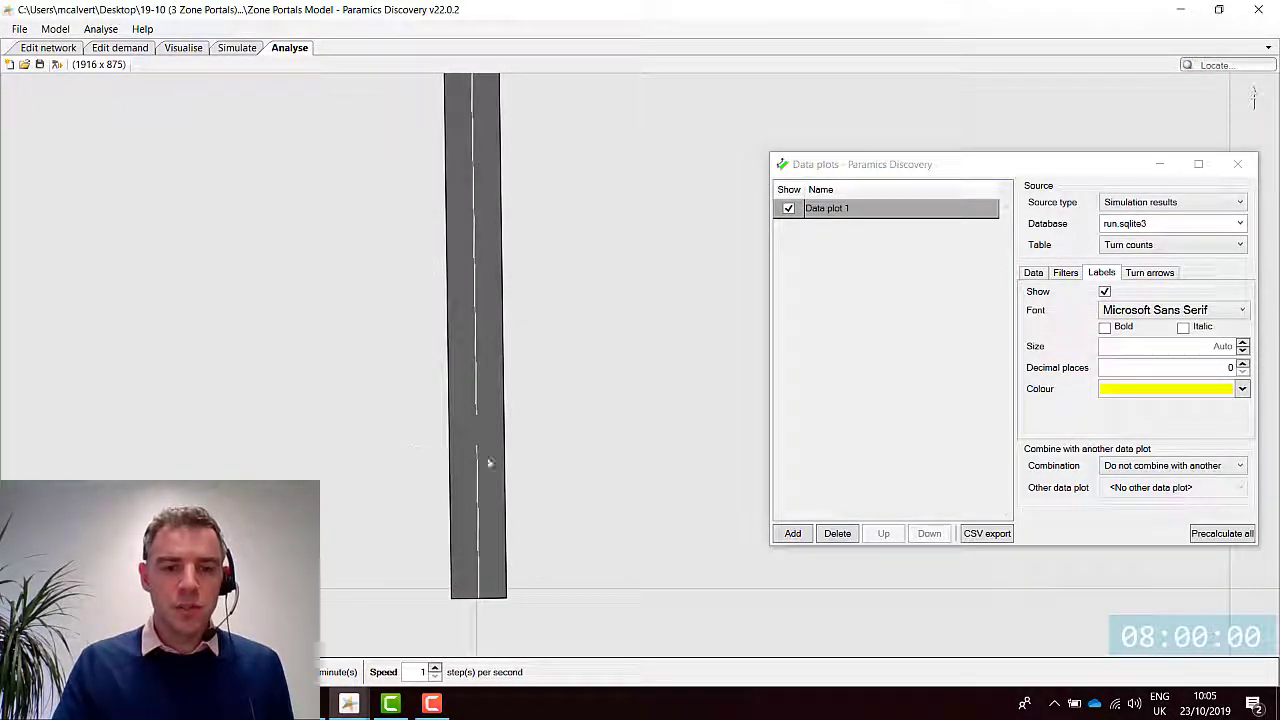
{"action": "left_click_drag", "start_coordinate": [192, 202], "coordinate": [498, 359]}
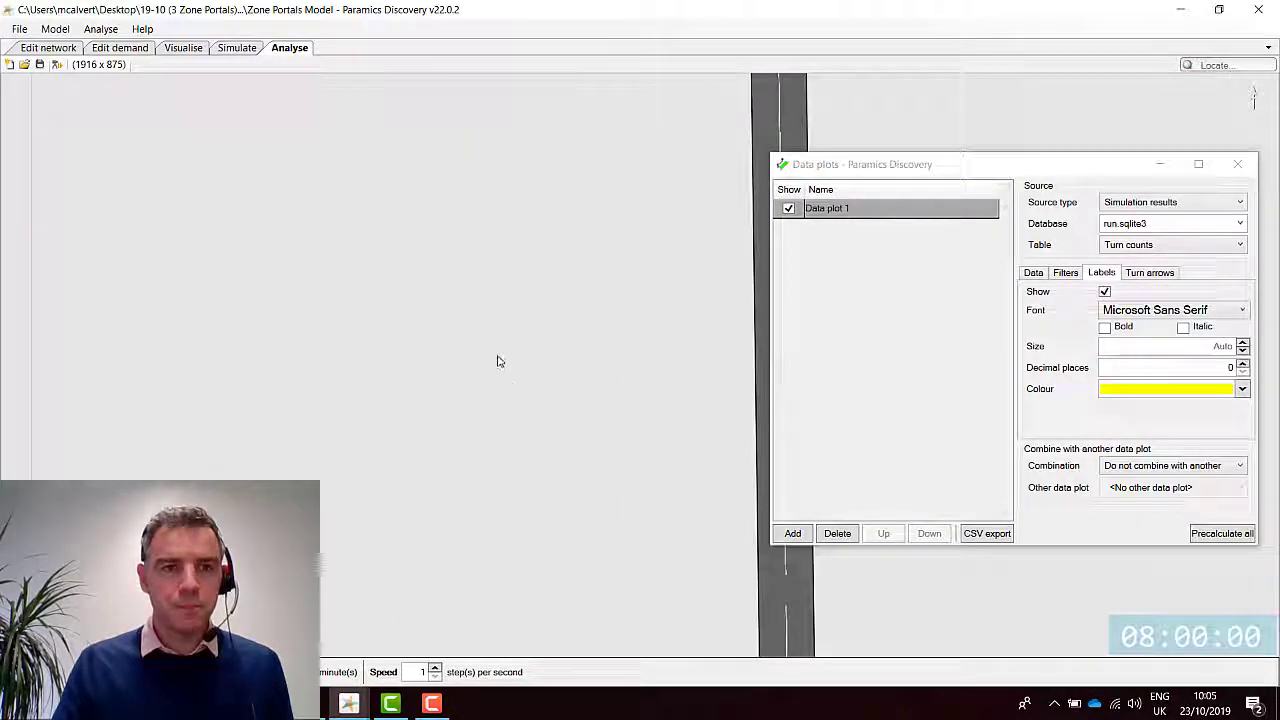
Return to editing the network and minimise the data plots window to reveal zone 2's portals
{"action": "left_click", "coordinate": [48, 47]}
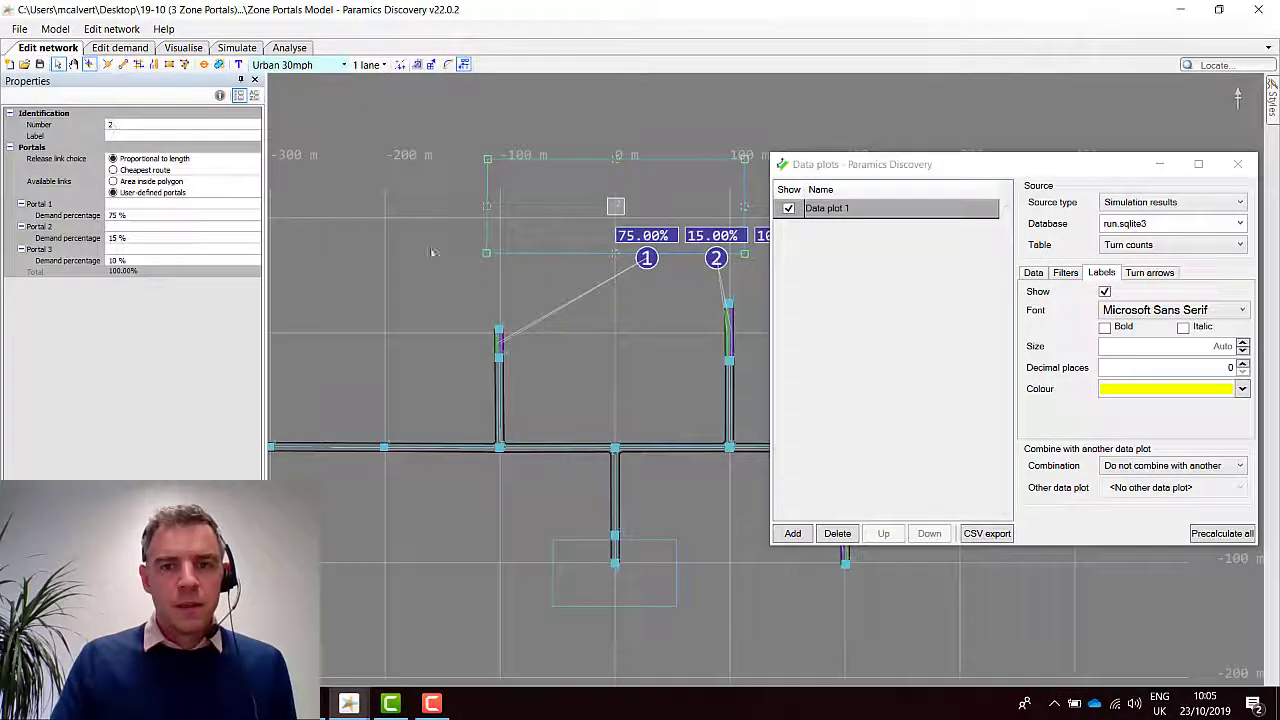
{"action": "left_click", "coordinate": [1159, 164]}
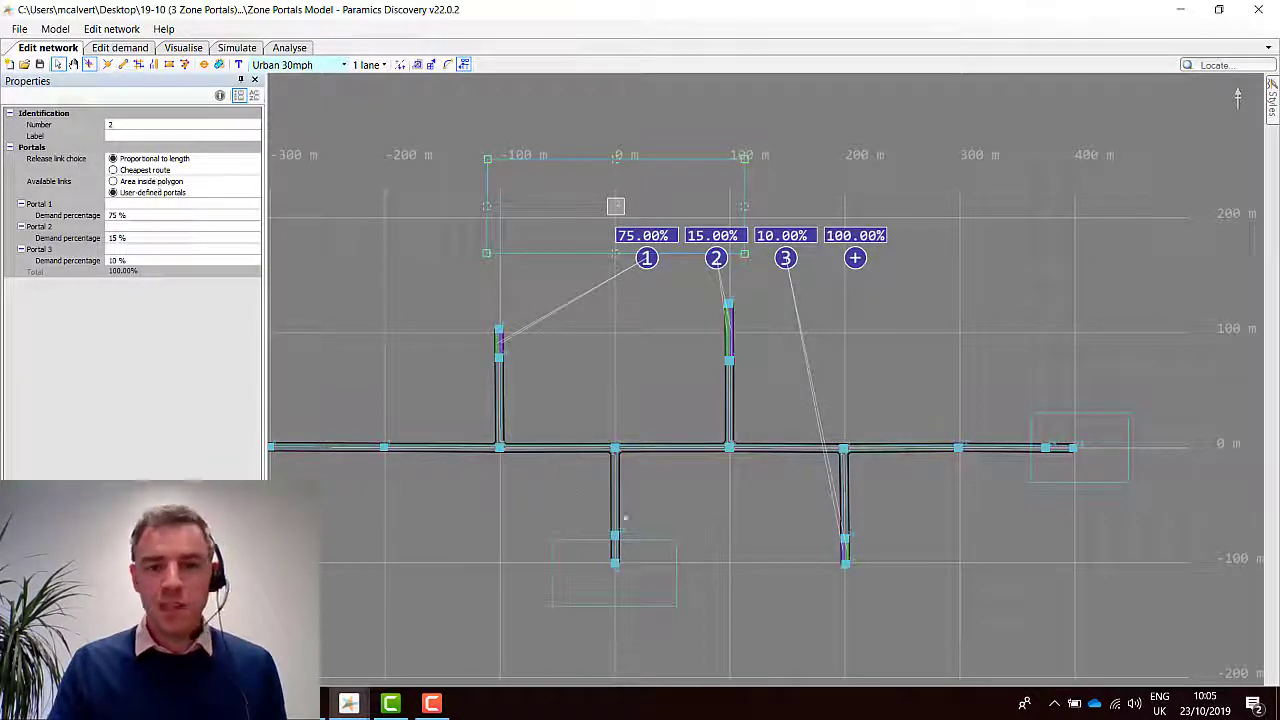
{"action": "left_click_drag", "start_coordinate": [746, 549], "coordinate": [780, 546]}
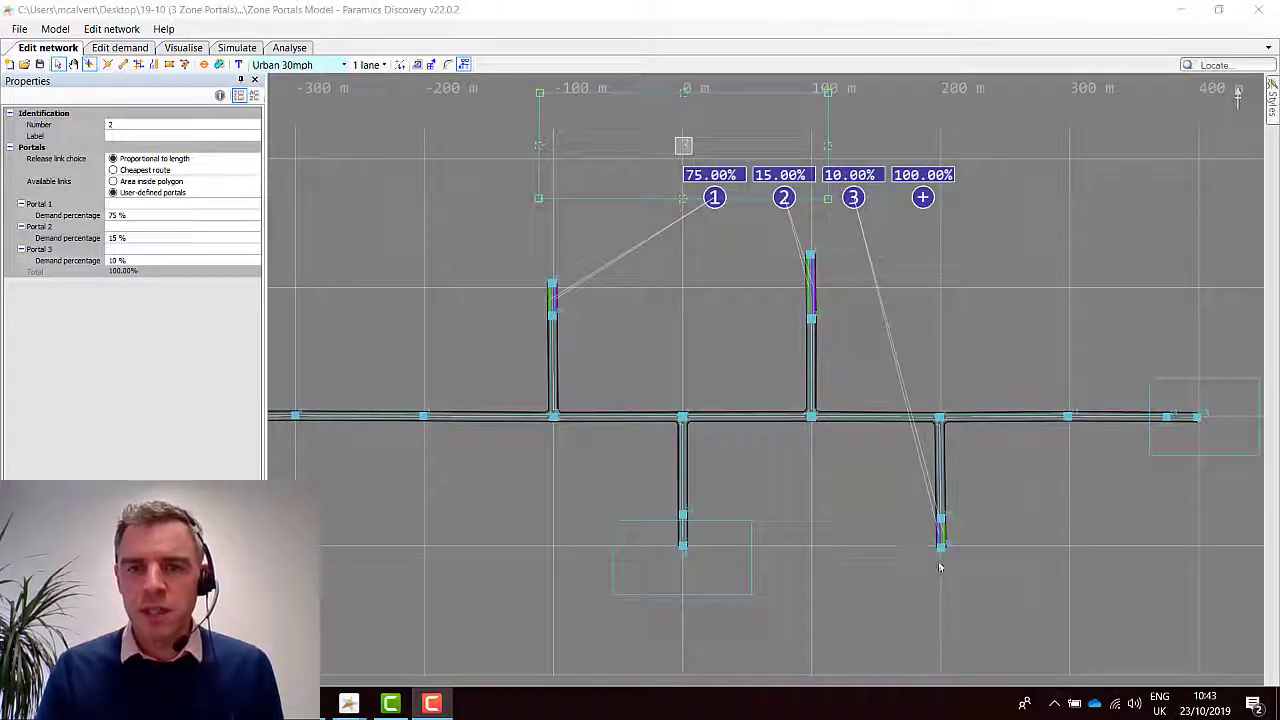
Remove both southeastern side road links from portal 3 and add a fourth portal to zone 2
{"action": "left_click", "coordinate": [856, 203]}
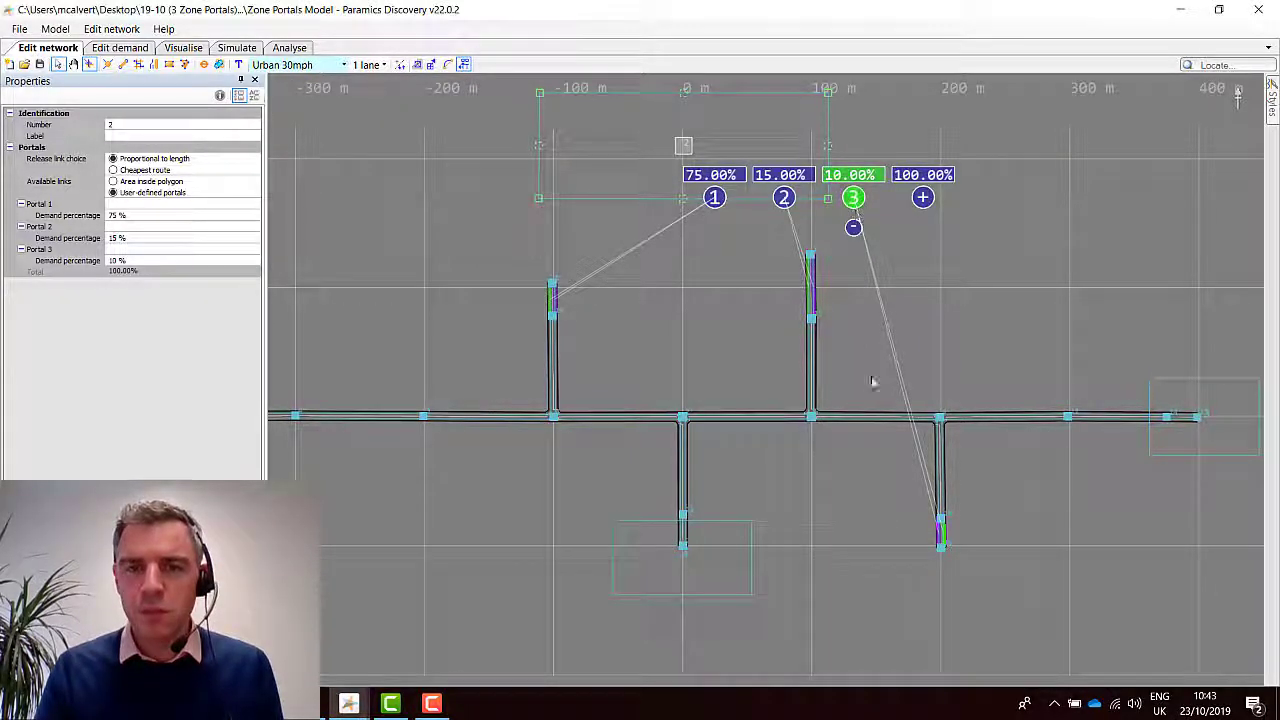
{"action": "scroll", "coordinate": [935, 510], "scroll_direction": "up", "scroll_amount": 3}
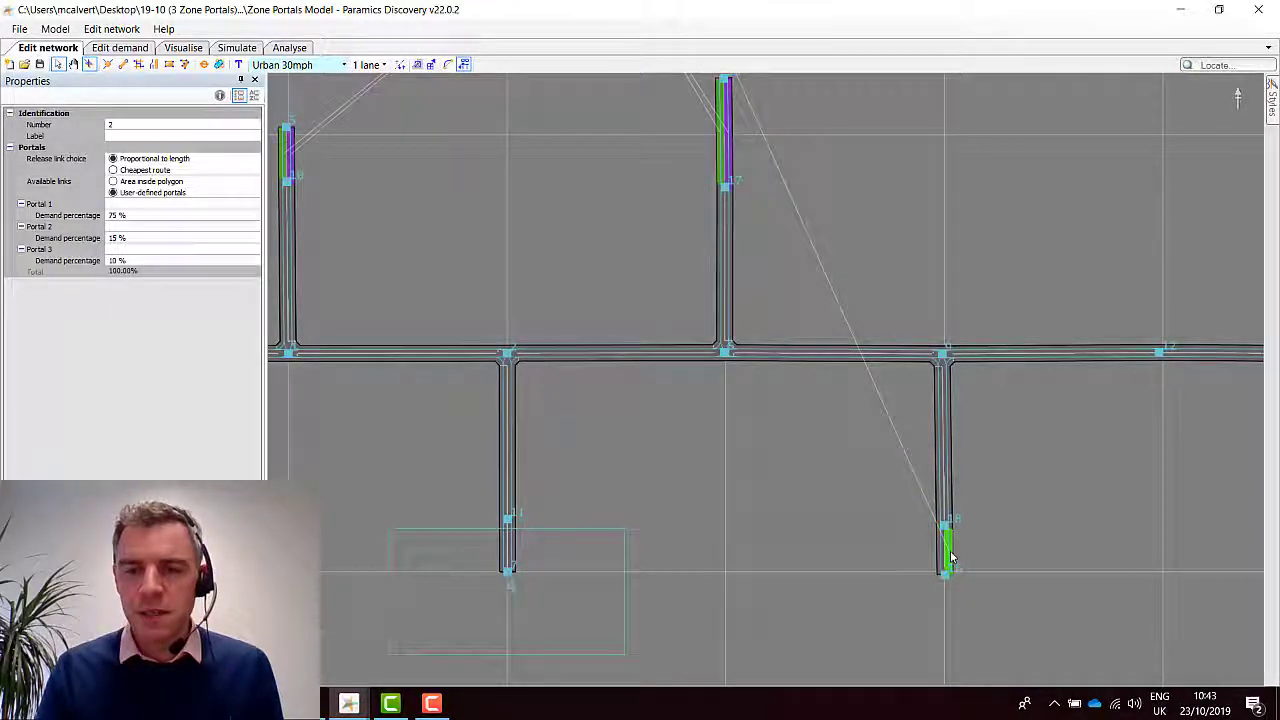
{"action": "left_click_drag", "start_coordinate": [819, 246], "coordinate": [931, 404]}
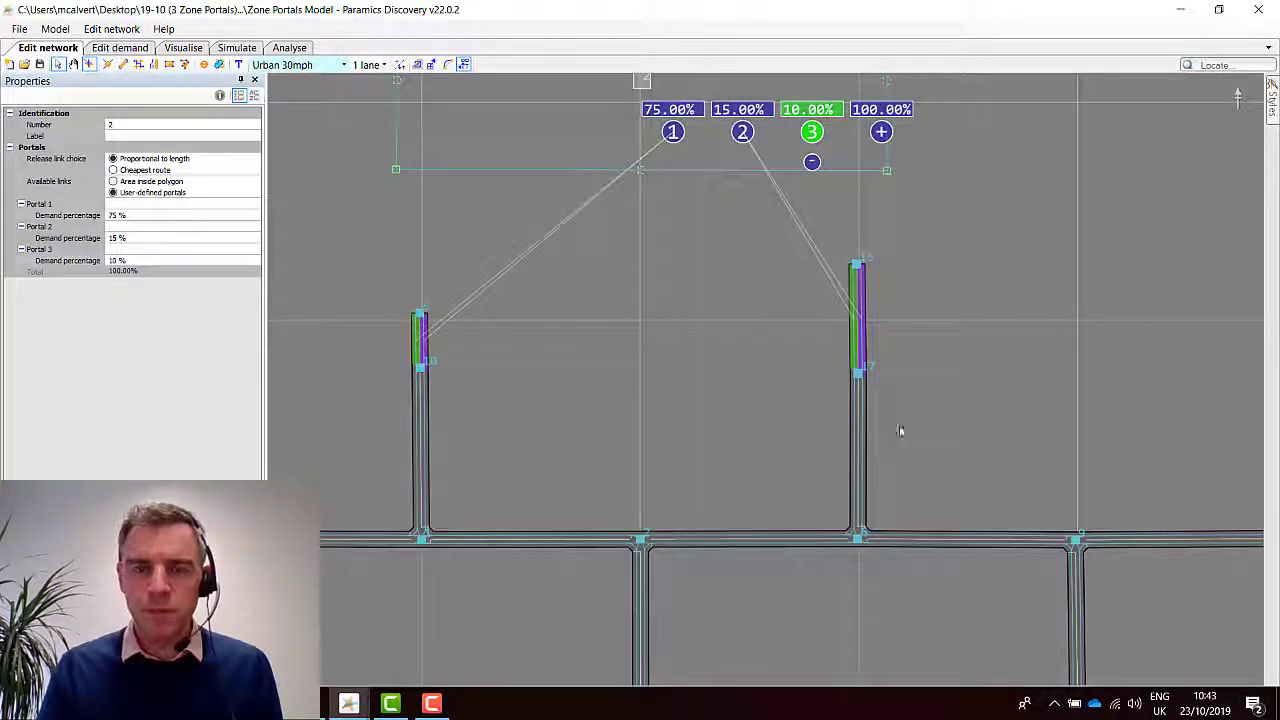
{"action": "left_click", "coordinate": [881, 131]}
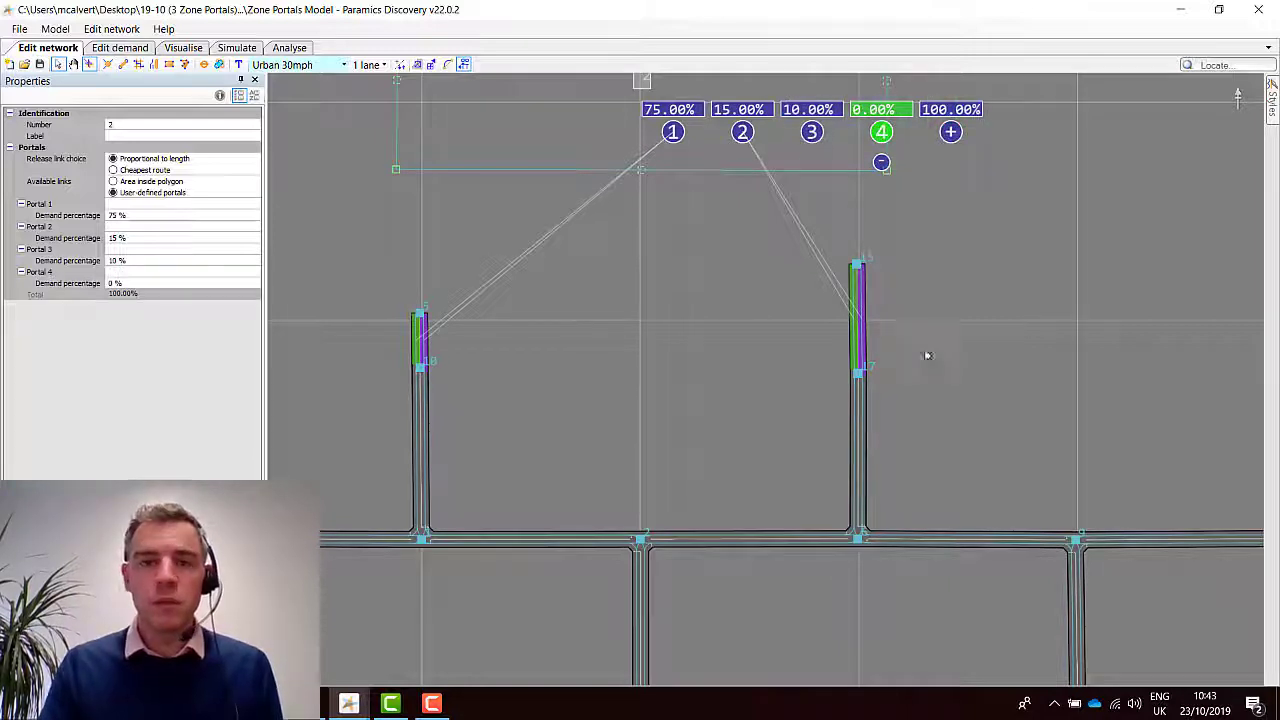
{"action": "left_click_drag", "start_coordinate": [746, 286], "coordinate": [814, 319]}
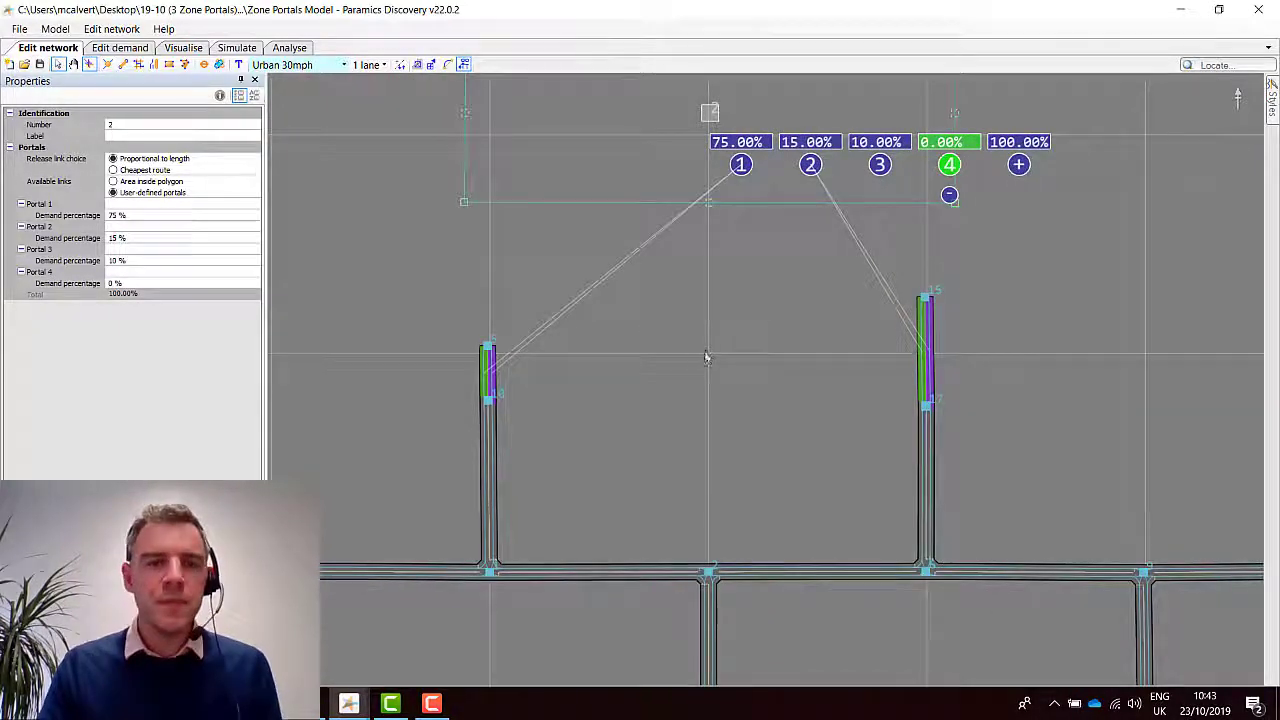
Remove the purple link between nodes 5 and 10 from portal 1, keeping only its green link
{"action": "left_click", "coordinate": [740, 166]}
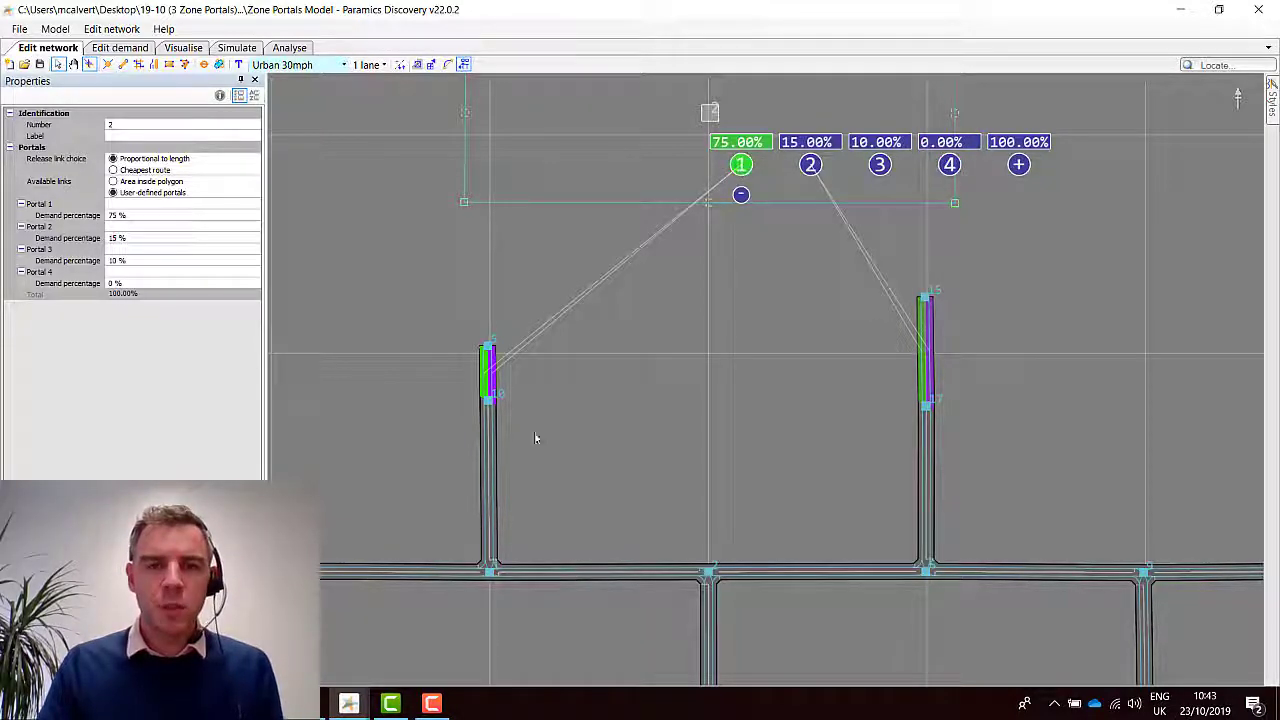
{"action": "scroll", "coordinate": [505, 392], "scroll_direction": "up", "scroll_amount": 3}
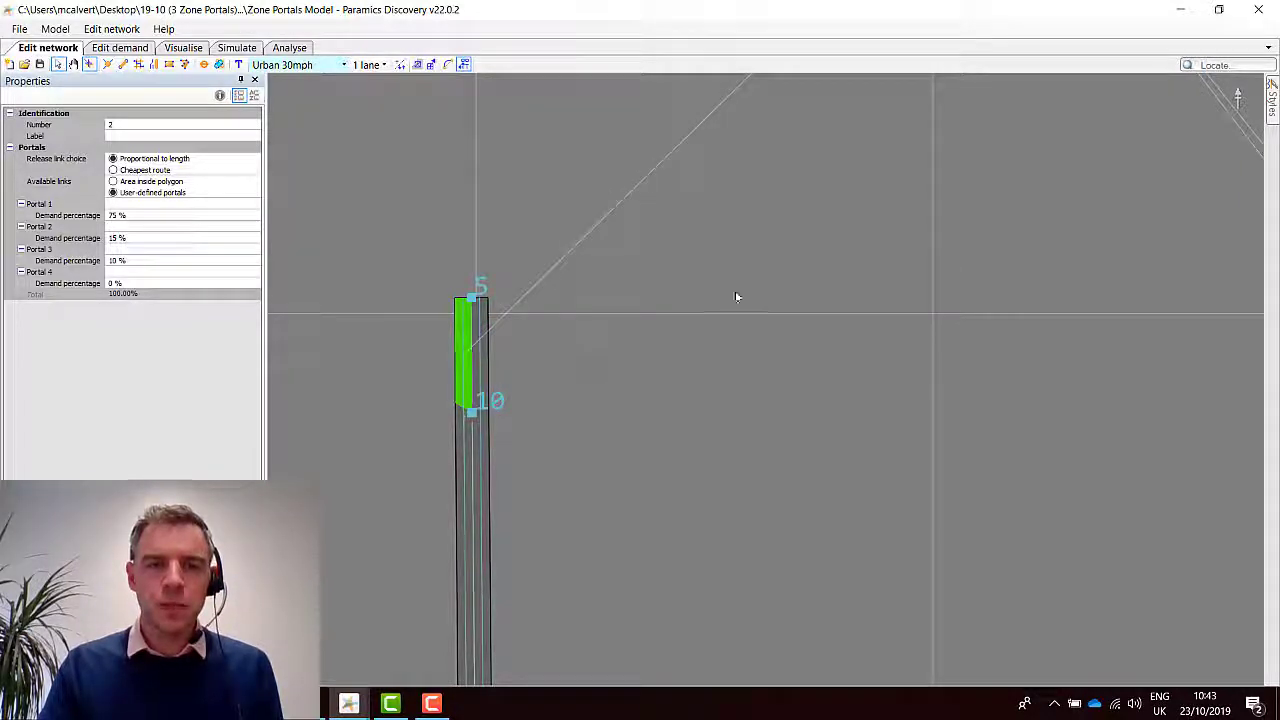
{"action": "scroll", "coordinate": [743, 328], "scroll_direction": "down", "scroll_amount": 1}
{"action": "scroll", "coordinate": [743, 328], "scroll_direction": "down", "scroll_amount": 2}
{"action": "left_click_drag", "start_coordinate": [822, 291], "coordinate": [772, 330]}
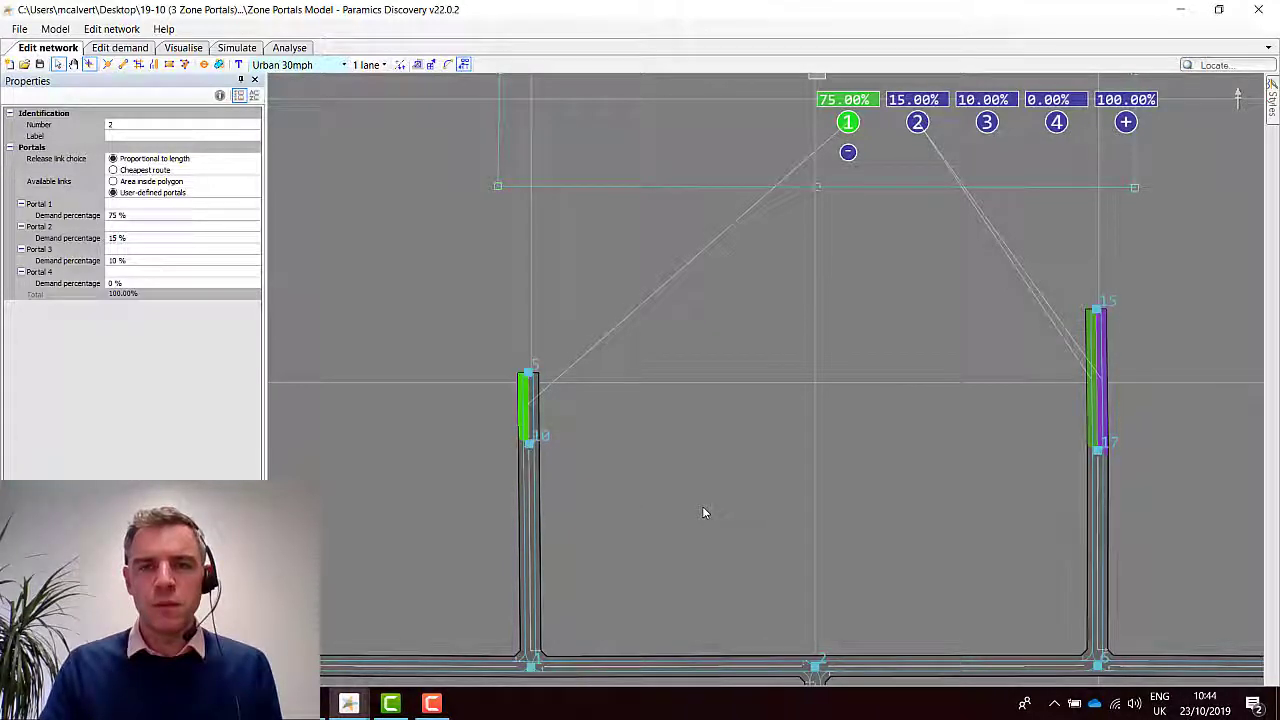
Move portal 2 from the links between nodes 15 and 17 to the purple-side link between nodes 5 and 10
{"action": "left_click", "coordinate": [917, 122]}
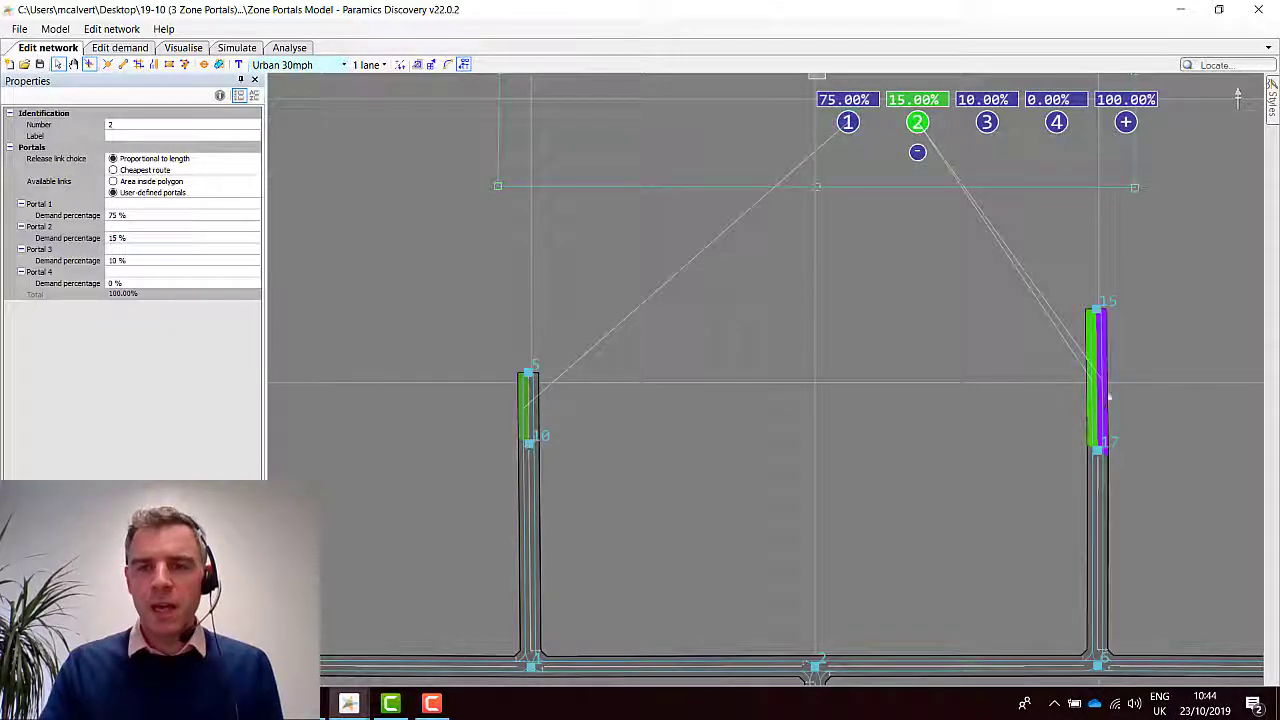
{"action": "left_click", "coordinate": [1103, 384]}
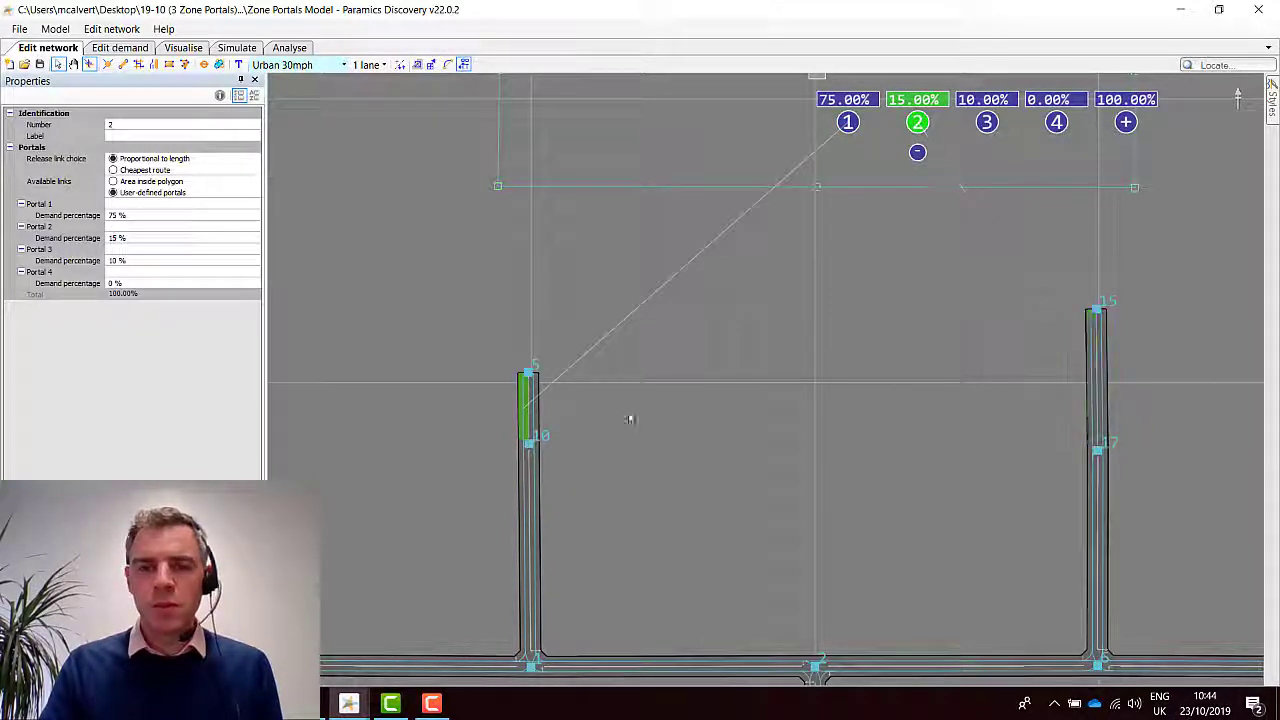
{"action": "left_click", "coordinate": [533, 415]}
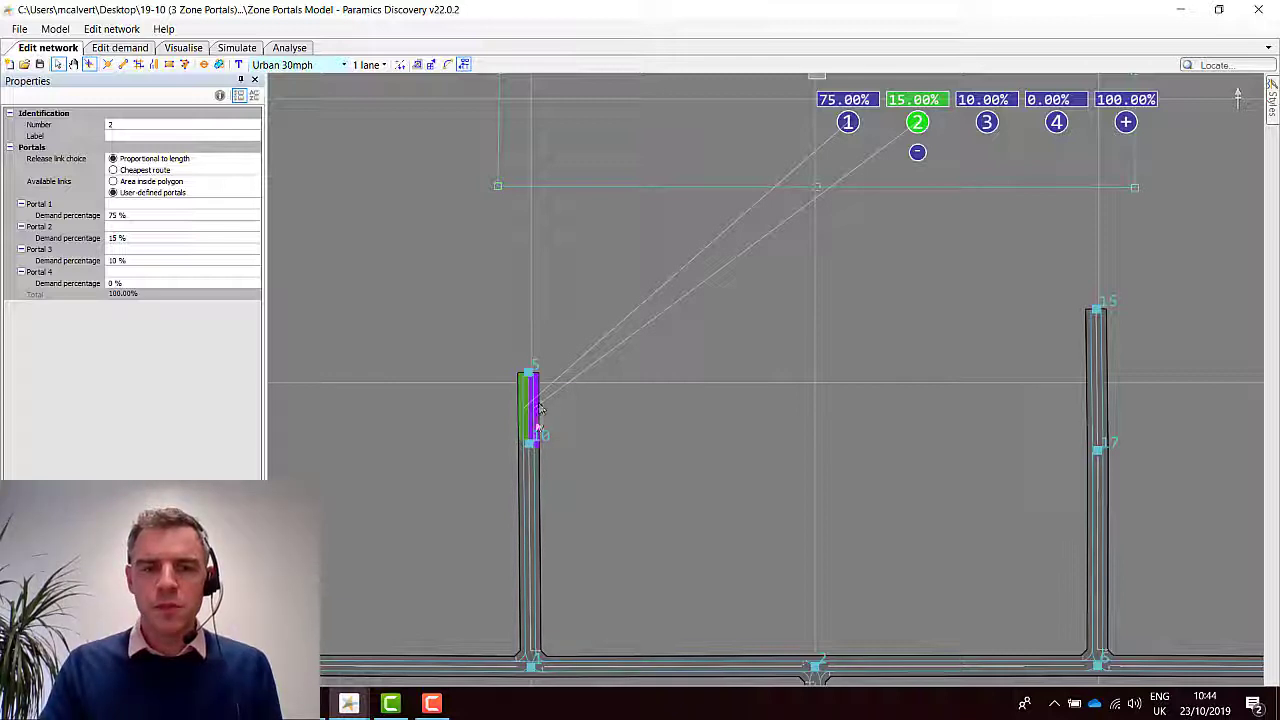
{"action": "left_click_drag", "start_coordinate": [925, 345], "coordinate": [835, 386]}
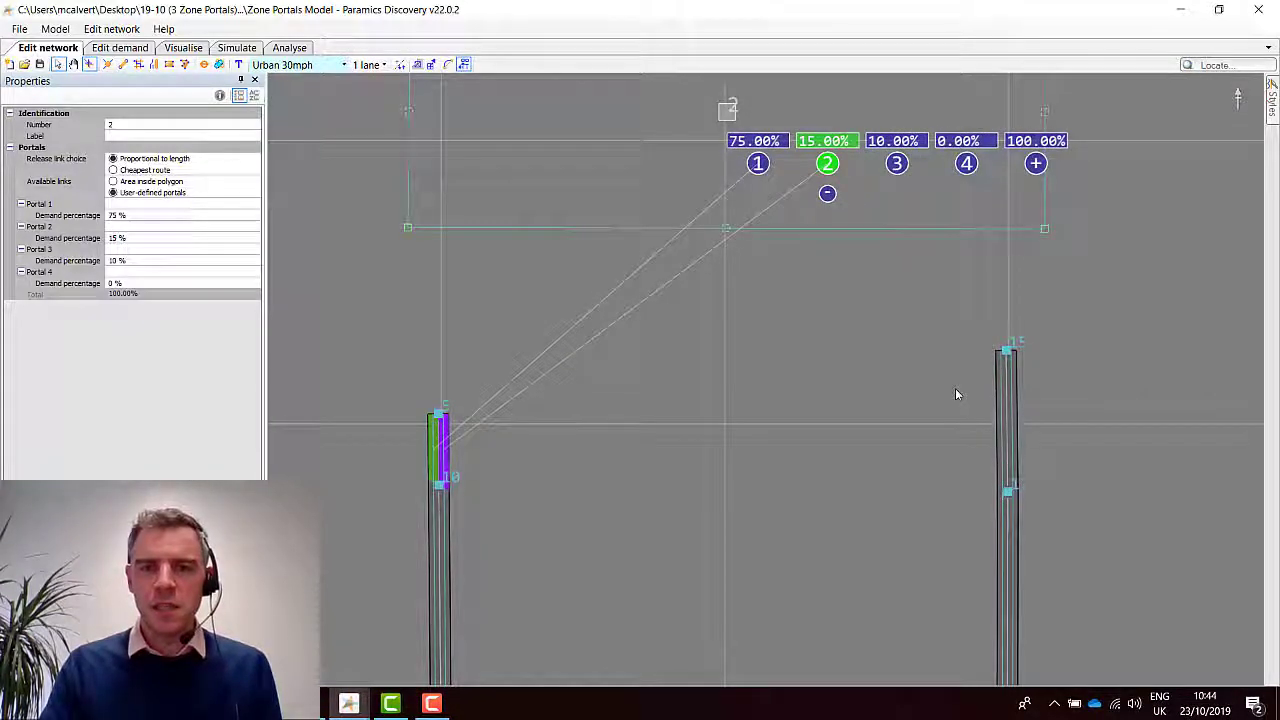
Assign the western link between nodes 15 and 17 to portal 3 and the eastern one to portal 4
{"action": "left_click", "coordinate": [896, 163]}
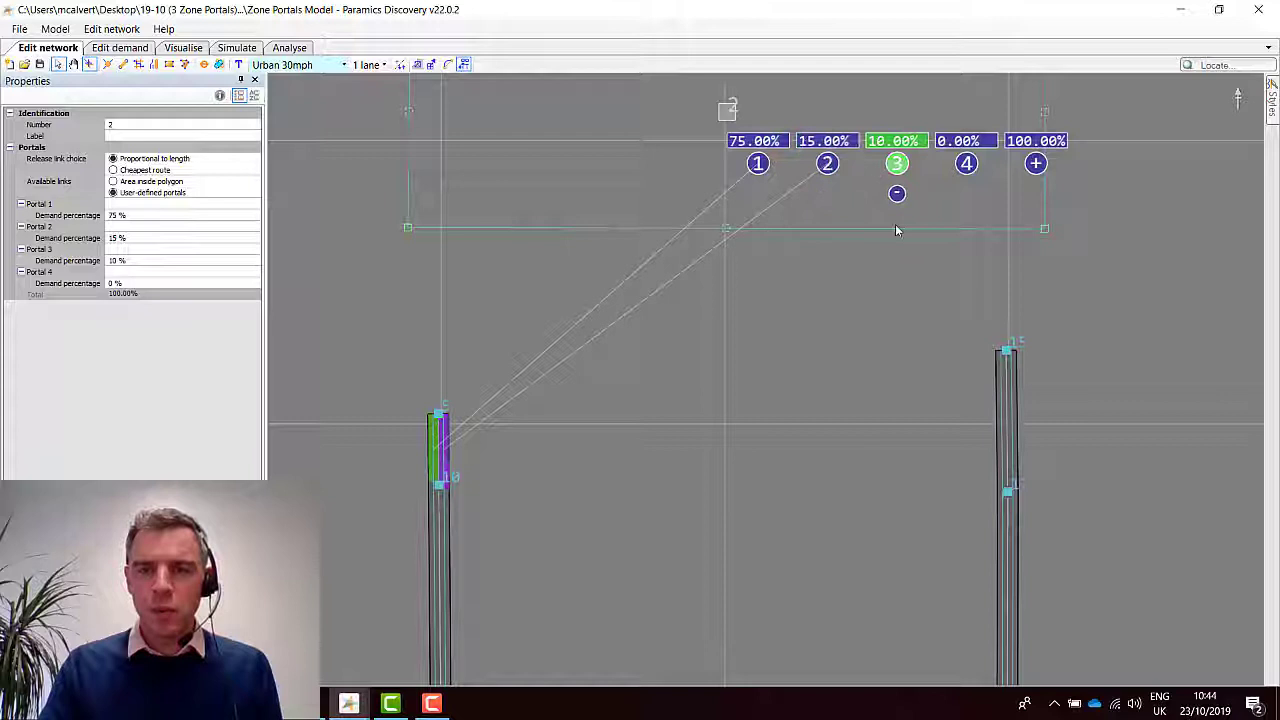
{"action": "left_click", "coordinate": [1000, 400]}
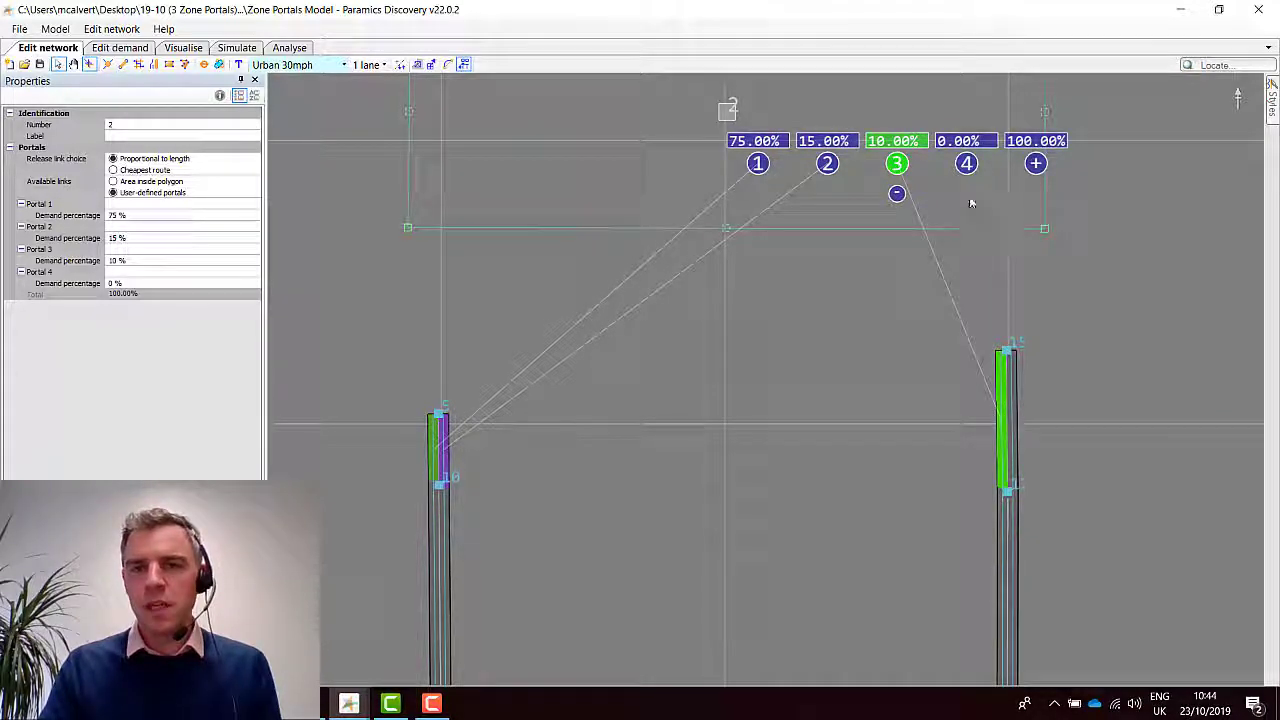
{"action": "left_click", "coordinate": [966, 164]}
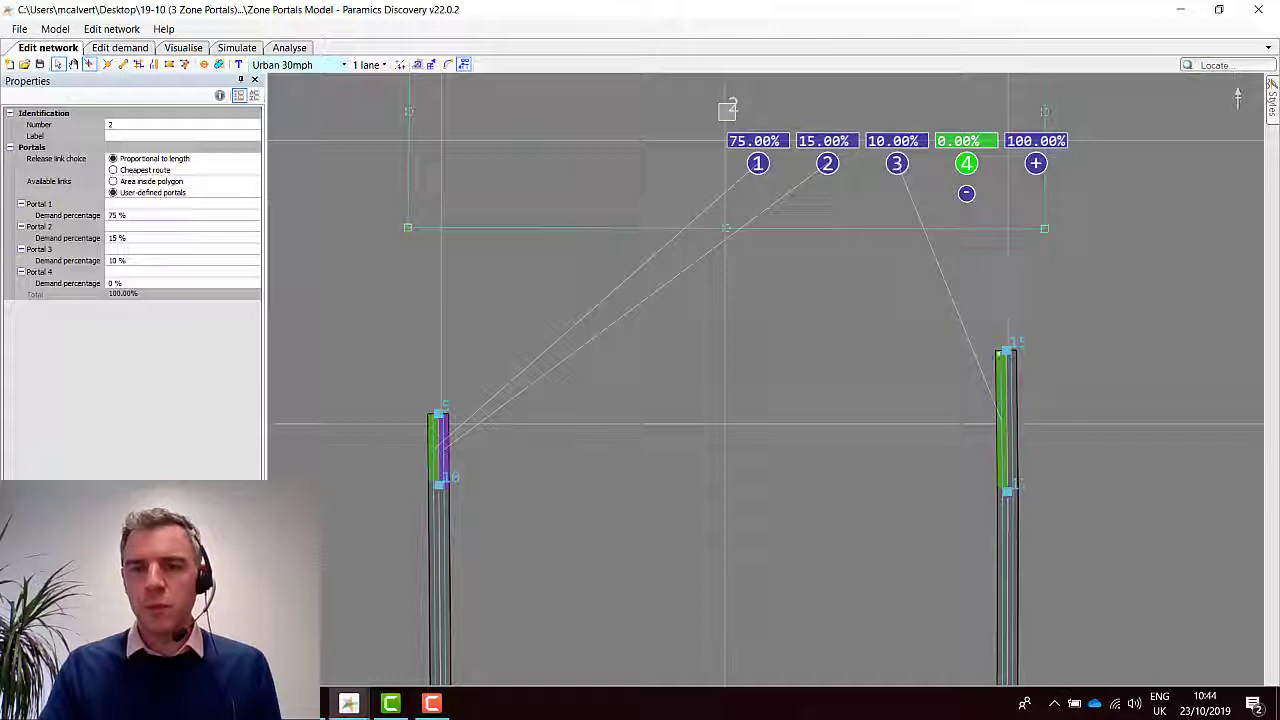
{"action": "left_click", "coordinate": [1013, 400]}
{"action": "scroll", "coordinate": [774, 477], "scroll_direction": "down", "scroll_amount": 1}
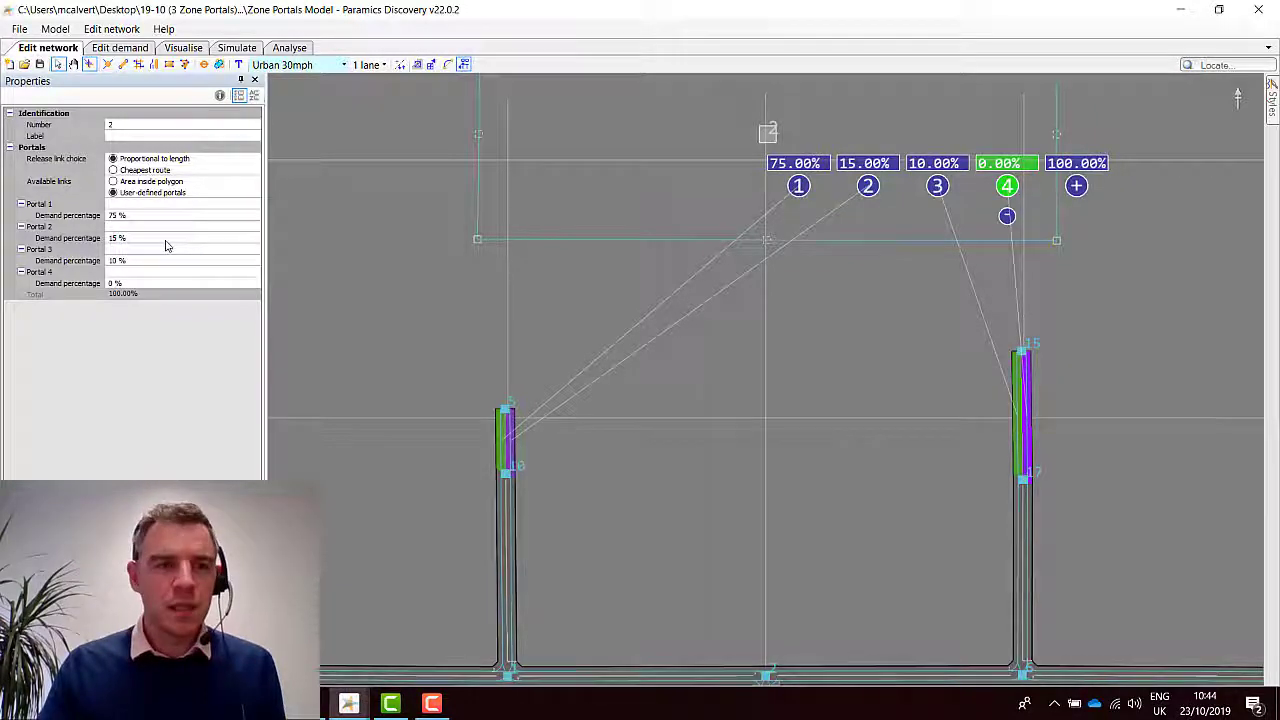
Set zone 2's demand percentages to 40% for portal 1, 10% for portal 2 and 40% for portal 4, keeping portal 3 at 10%
{"action": "left_click", "coordinate": [131, 217]}
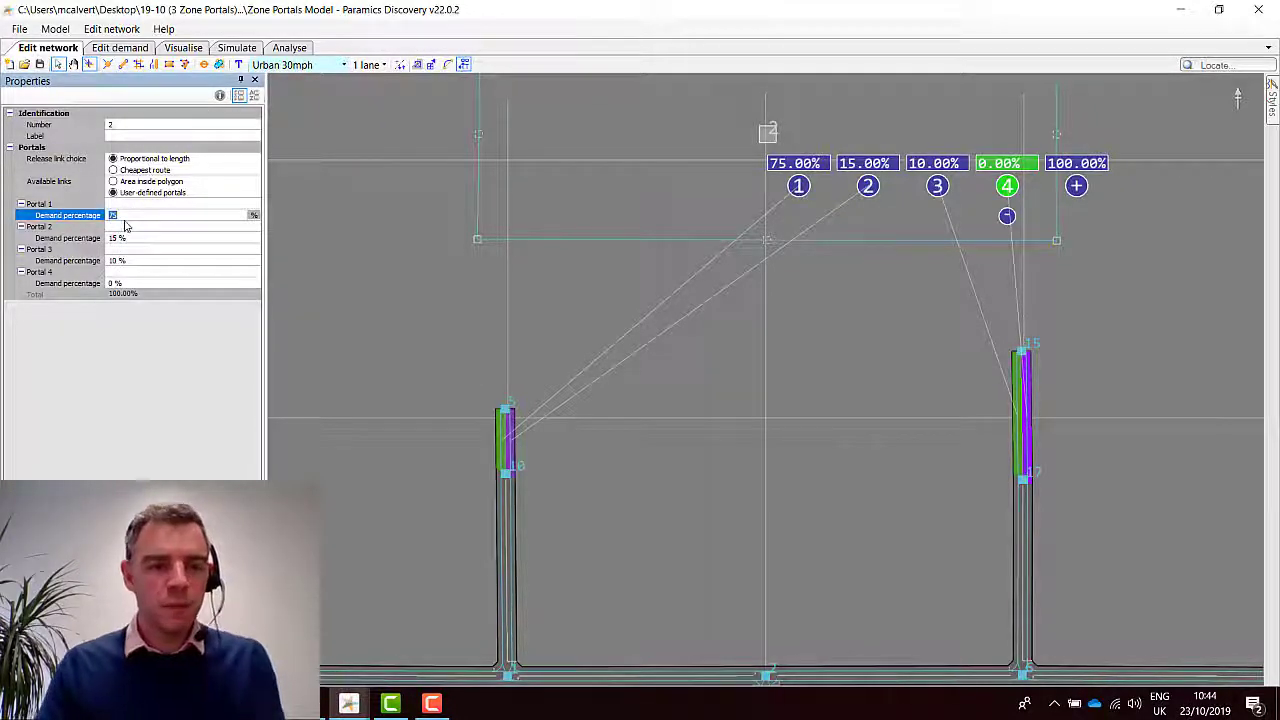
{"action": "type", "text": "40"}
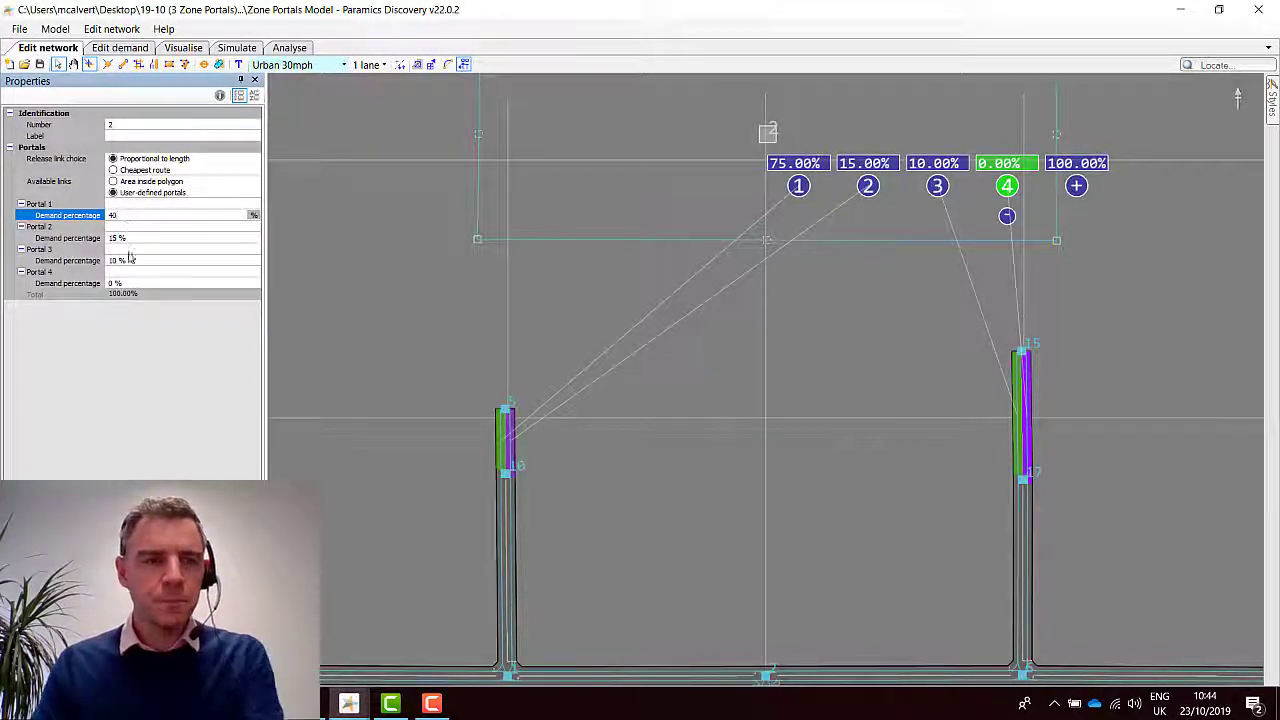
{"action": "left_click", "coordinate": [122, 261]}
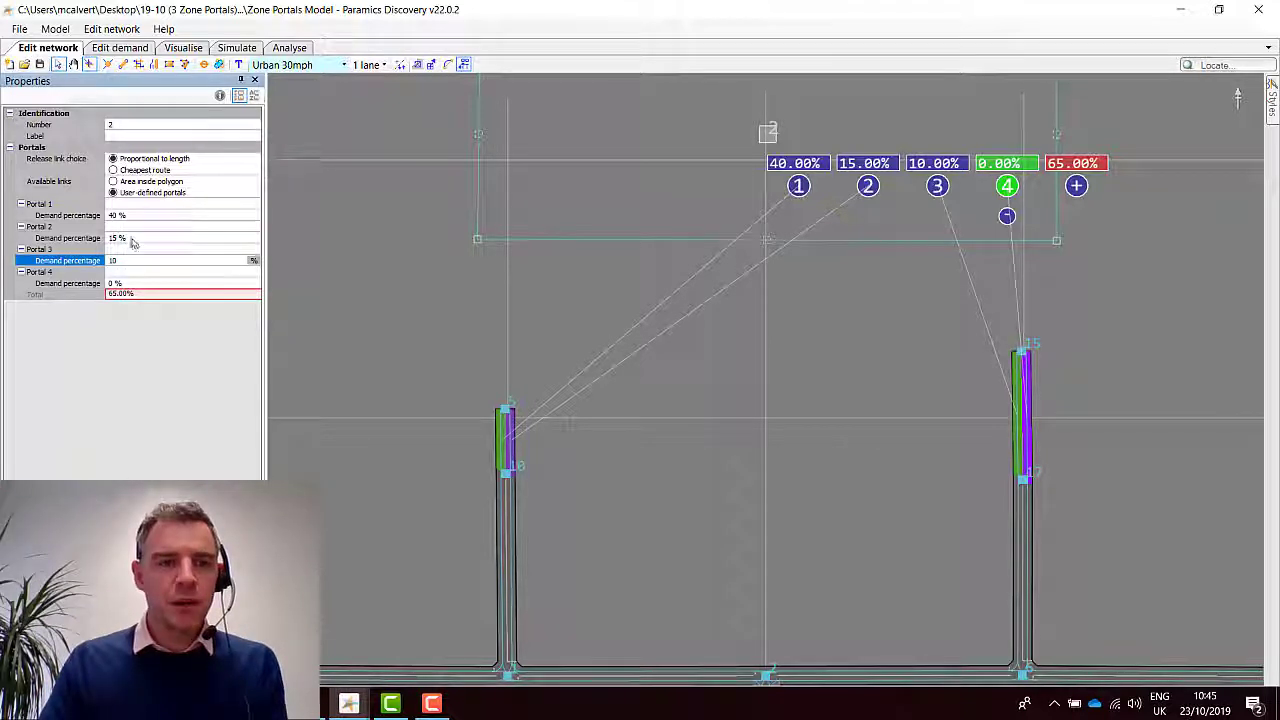
{"action": "left_click", "coordinate": [125, 238]}
{"action": "type", "text": "10"}
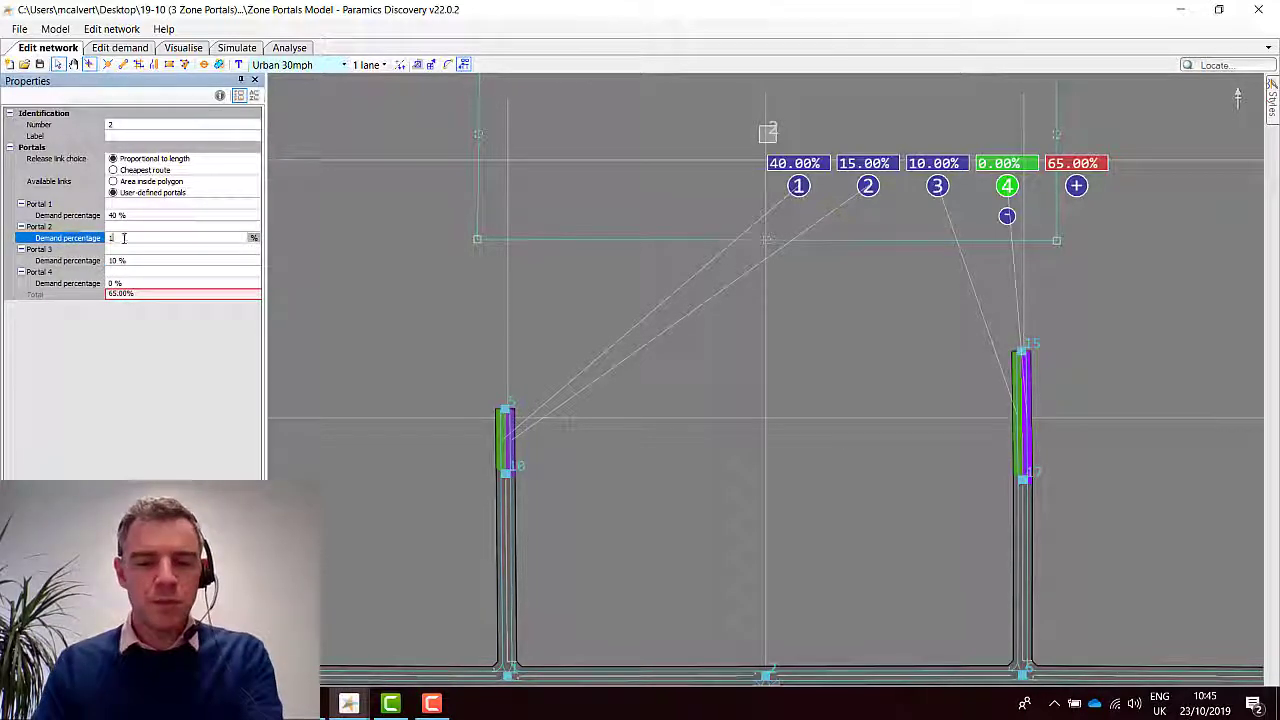
{"action": "left_click", "coordinate": [128, 283]}
{"action": "left_click_drag", "start_coordinate": [128, 283], "coordinate": [110, 284]}
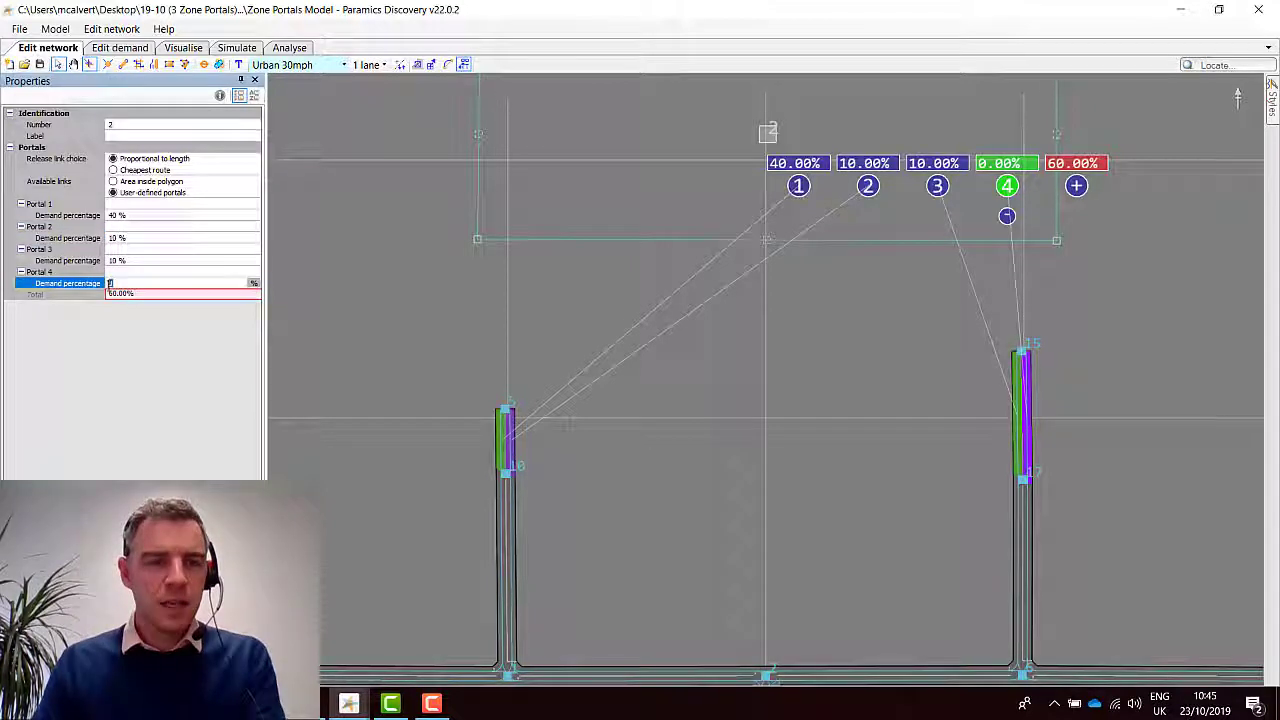
{"action": "type", "text": "40"}
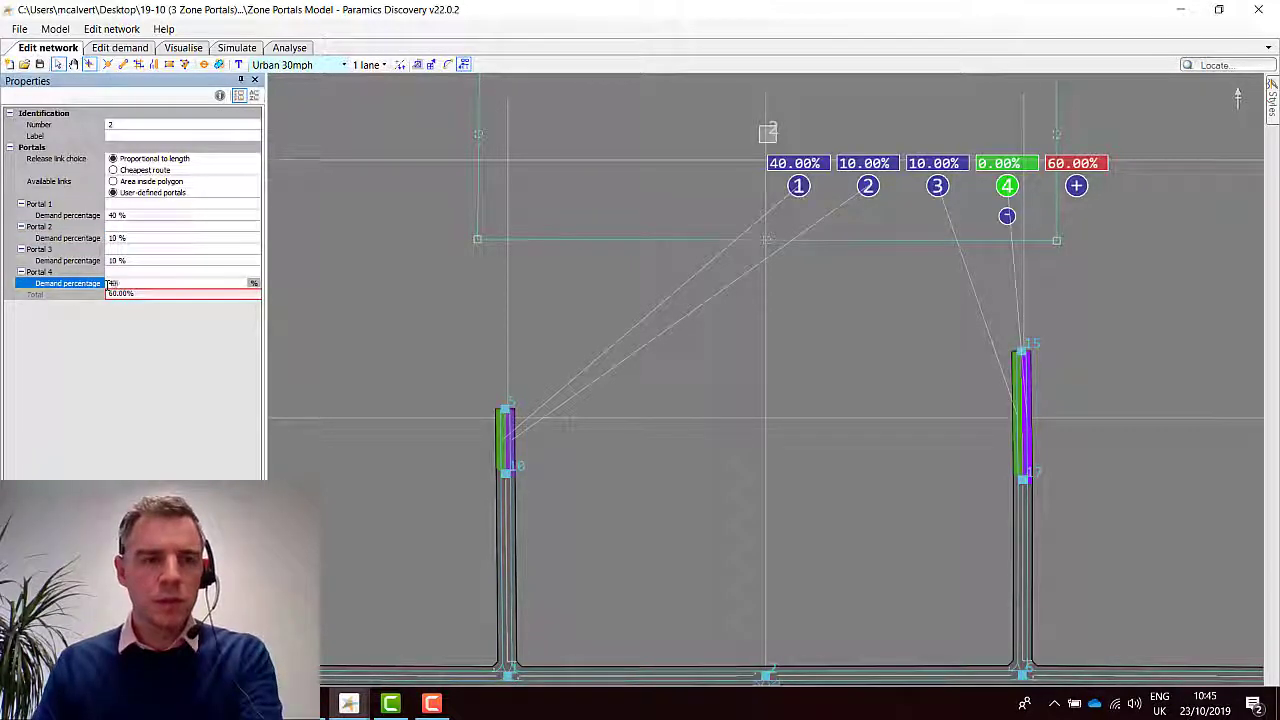
{"action": "left_click", "coordinate": [136, 260]}
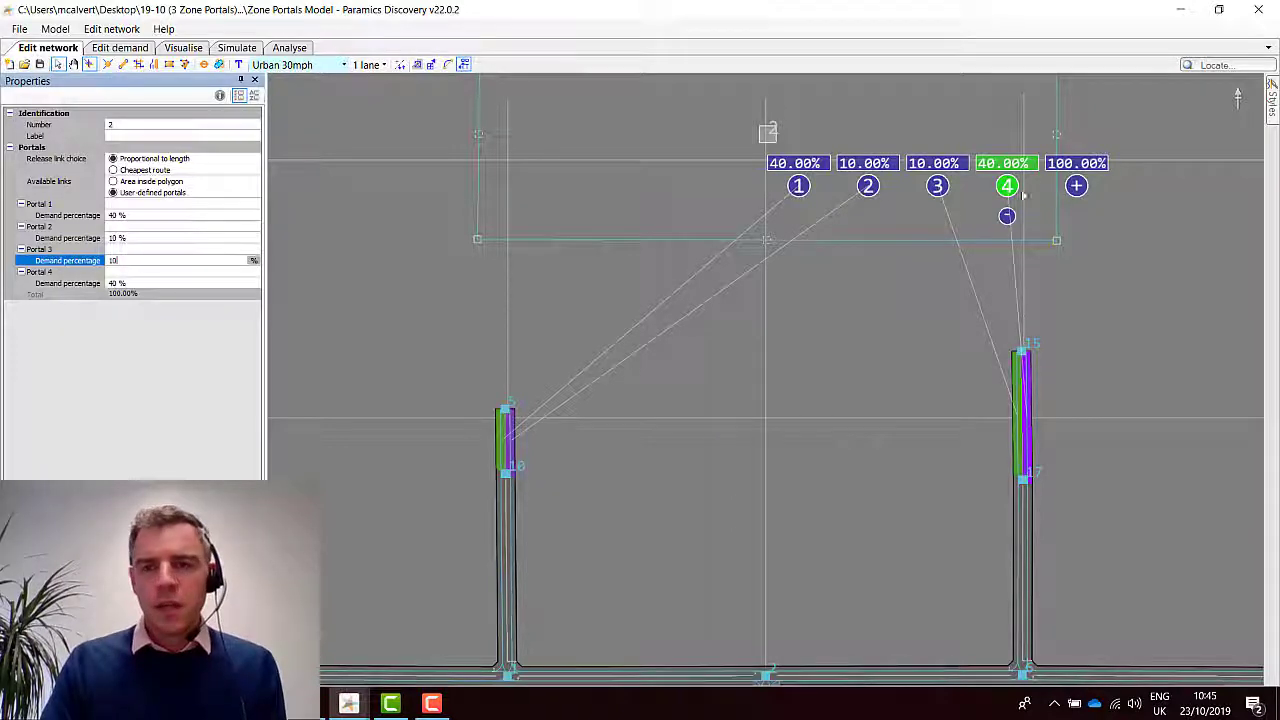
Run the Configuration 1 simulation with the four-portal setup, overwriting the existing run.sqlite3 output database
{"action": "left_click_drag", "start_coordinate": [854, 259], "coordinate": [799, 291]}
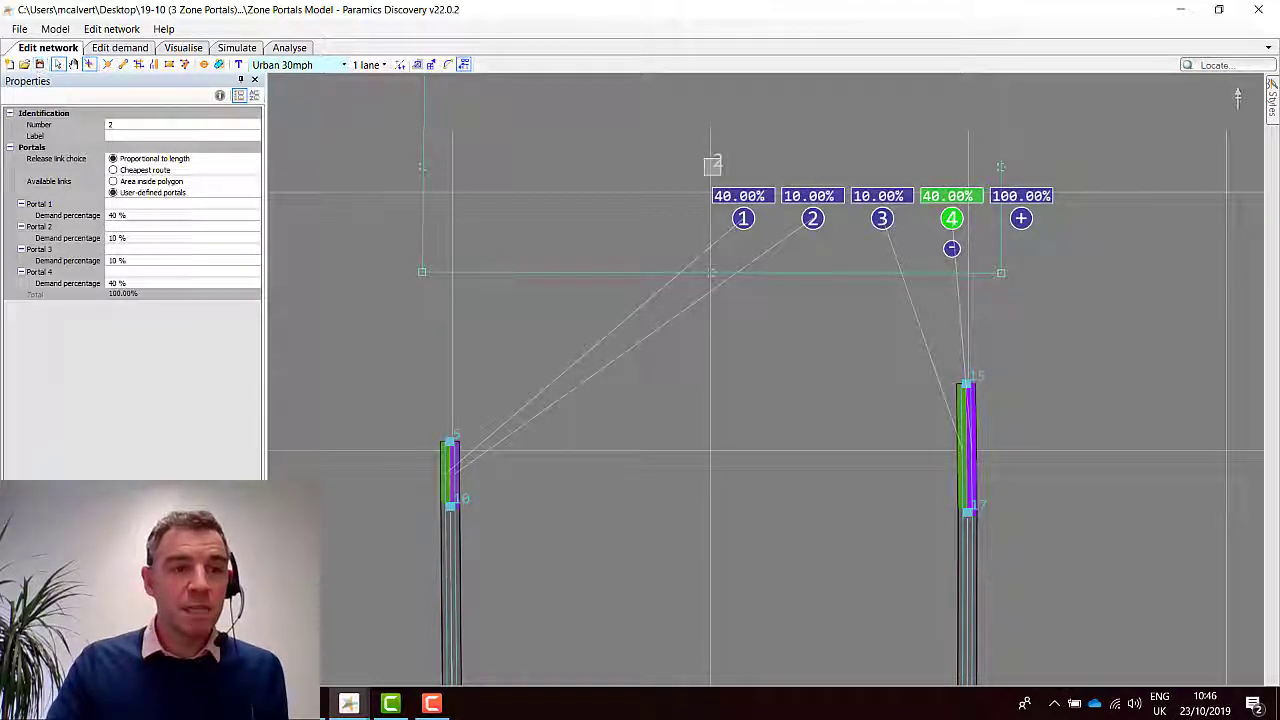
{"action": "left_click", "coordinate": [235, 48]}
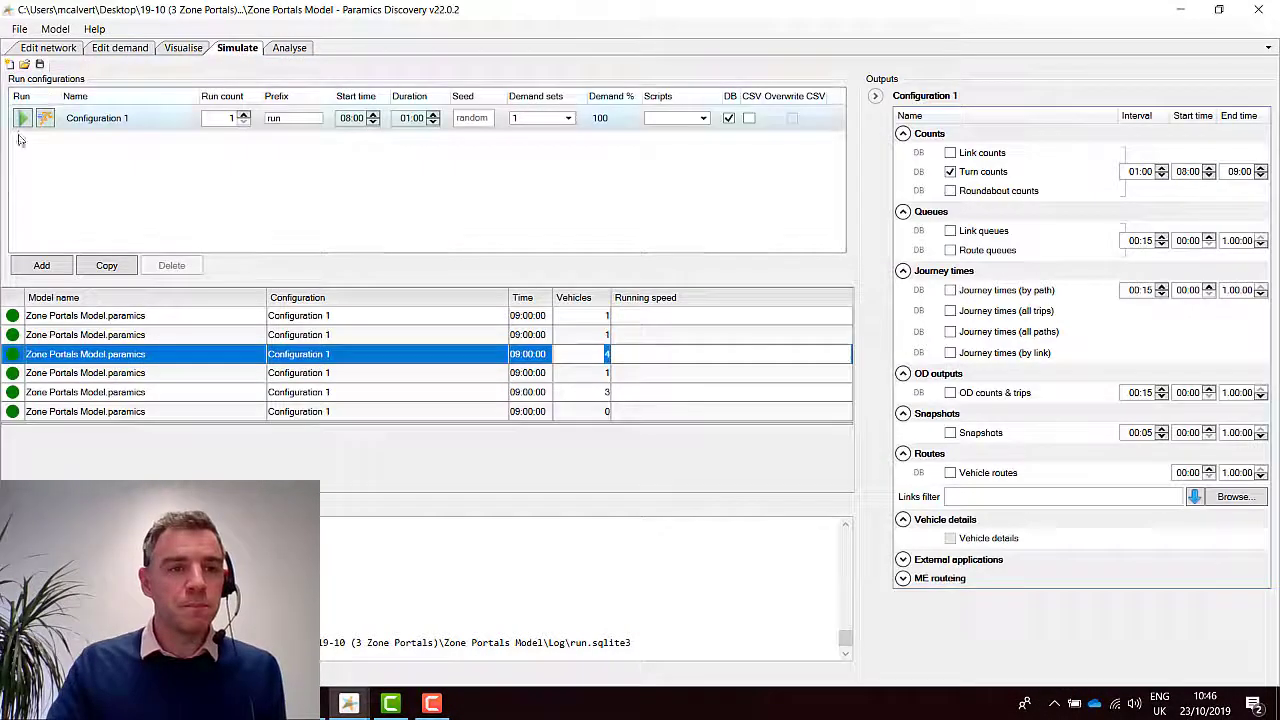
{"action": "left_click", "coordinate": [22, 118]}
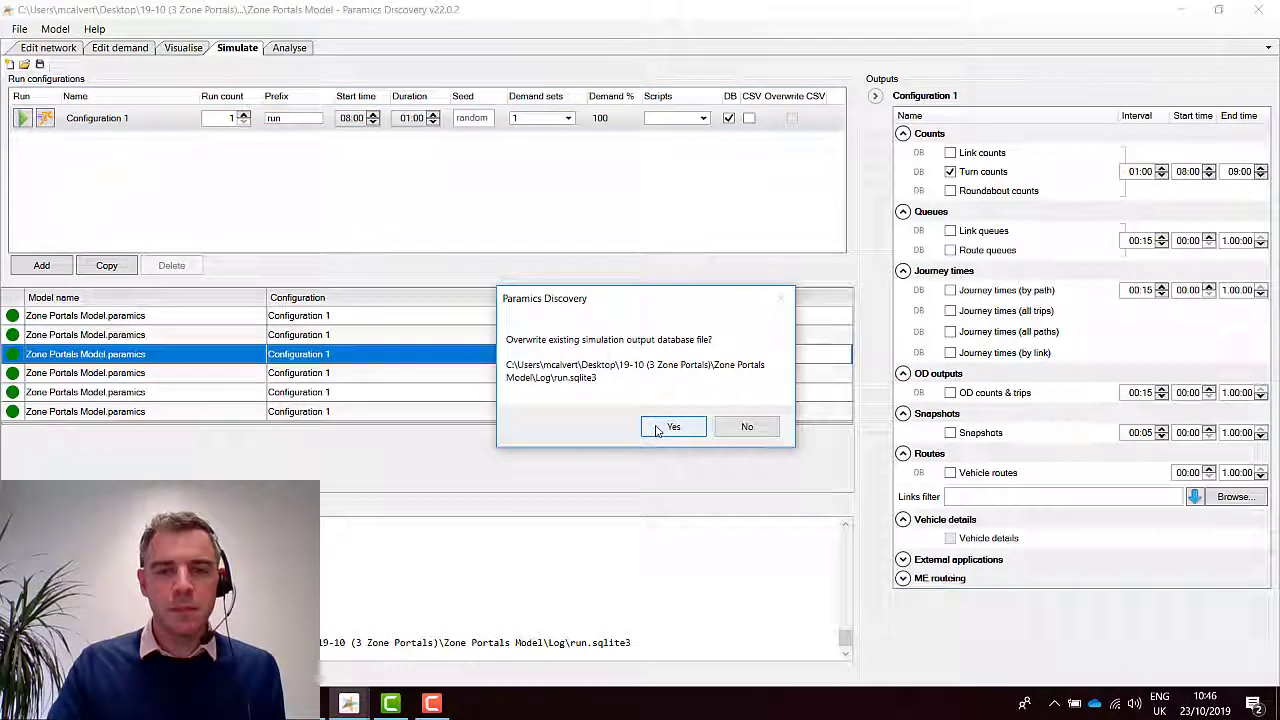
{"action": "left_click", "coordinate": [672, 427]}
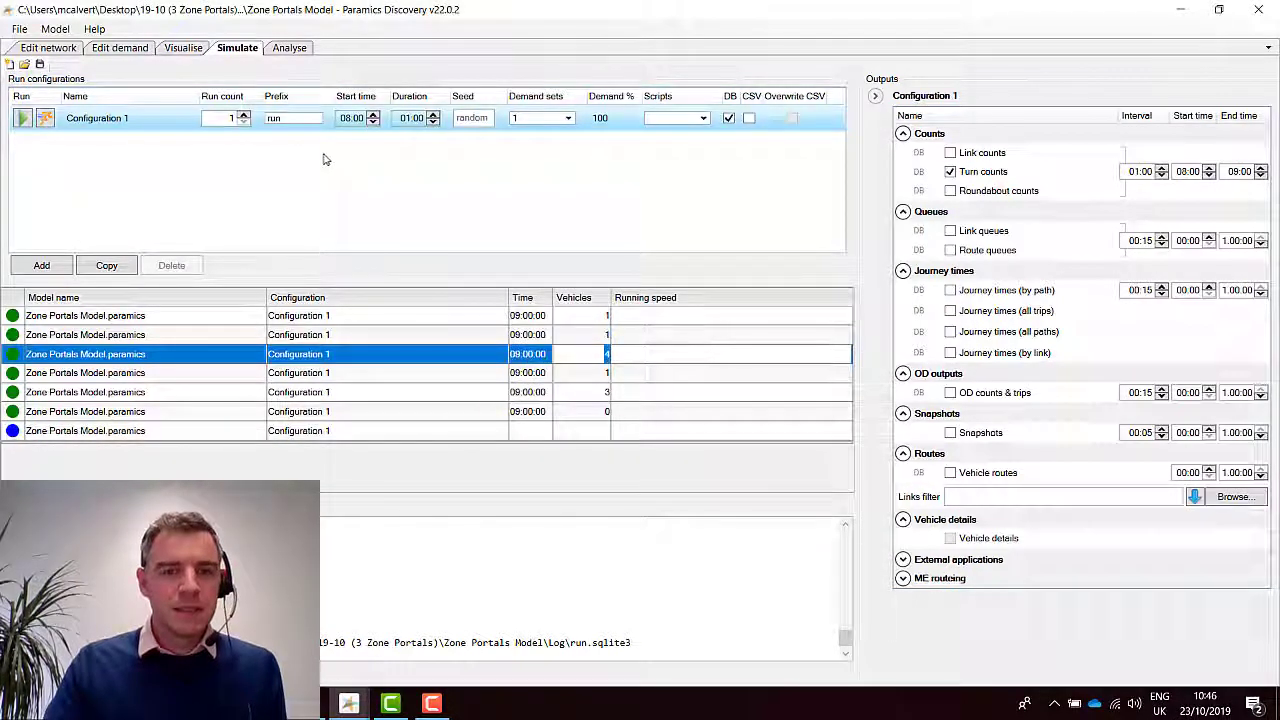
Bring up the Data plots window for analysing the results and delete the existing data plot
{"action": "left_click", "coordinate": [288, 48]}
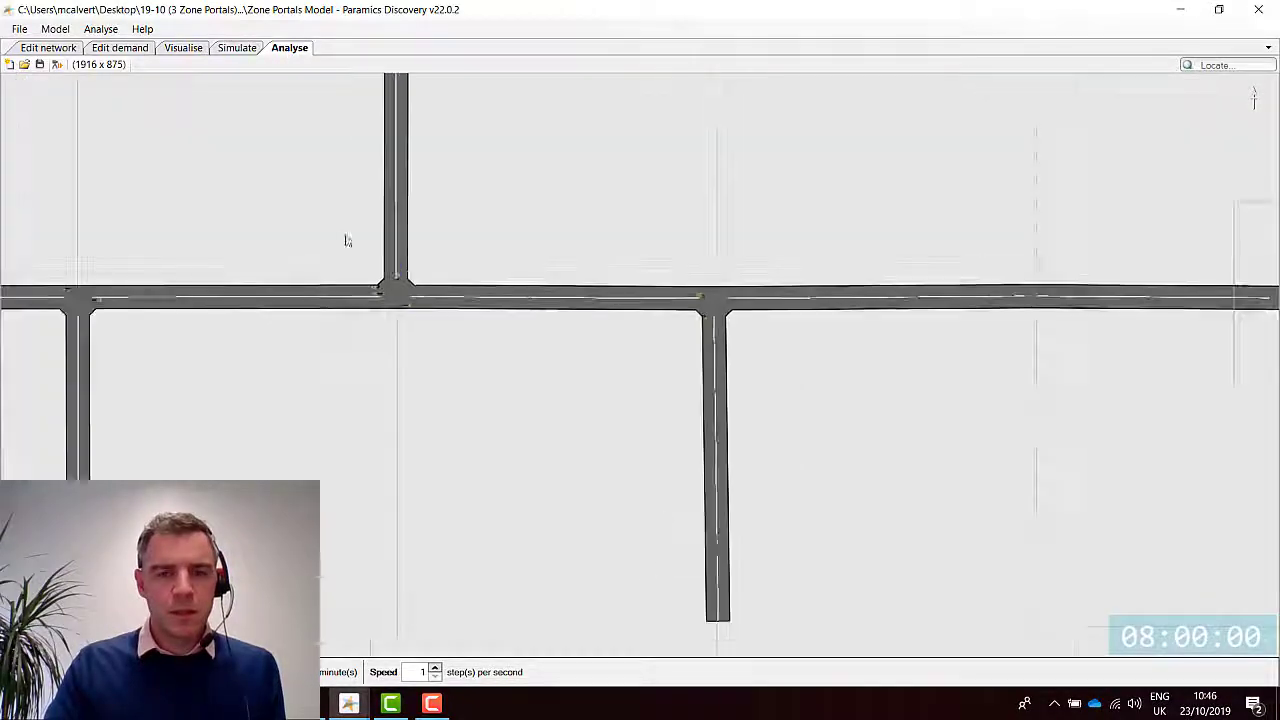
{"action": "left_click", "coordinate": [100, 28]}
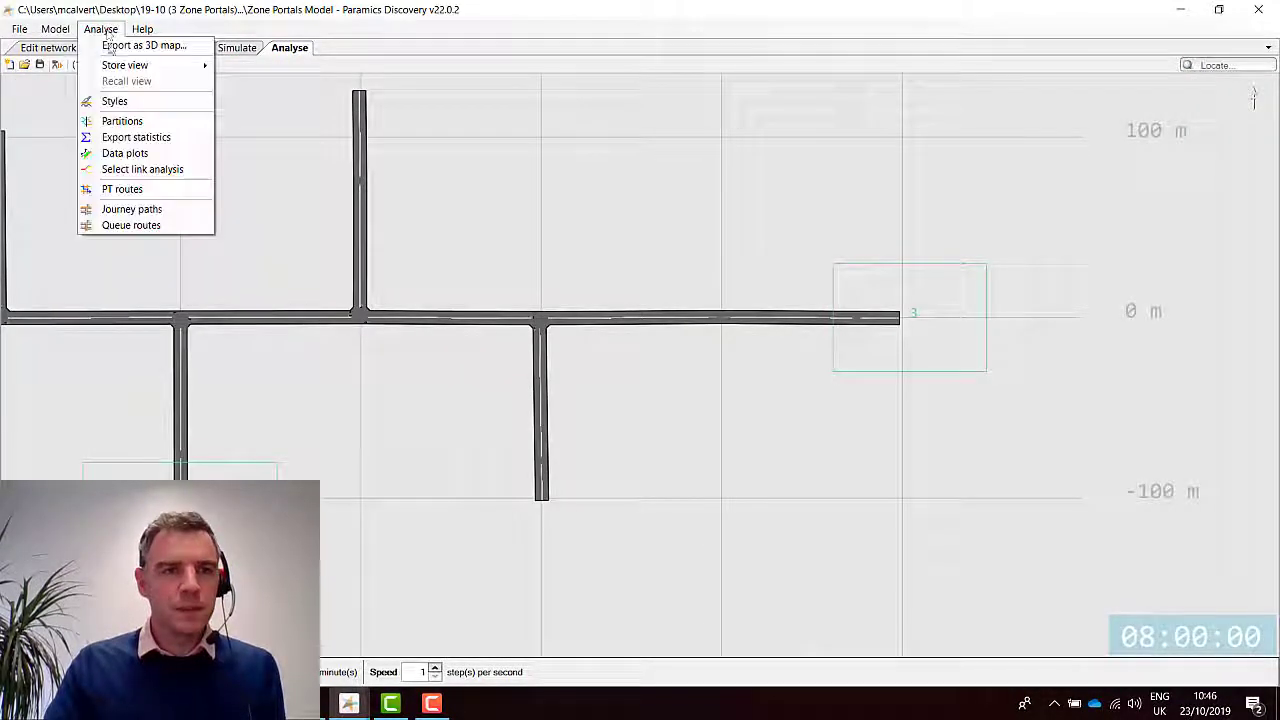
{"action": "left_click", "coordinate": [124, 153]}
{"action": "mouse_move", "coordinate": [349, 703]}
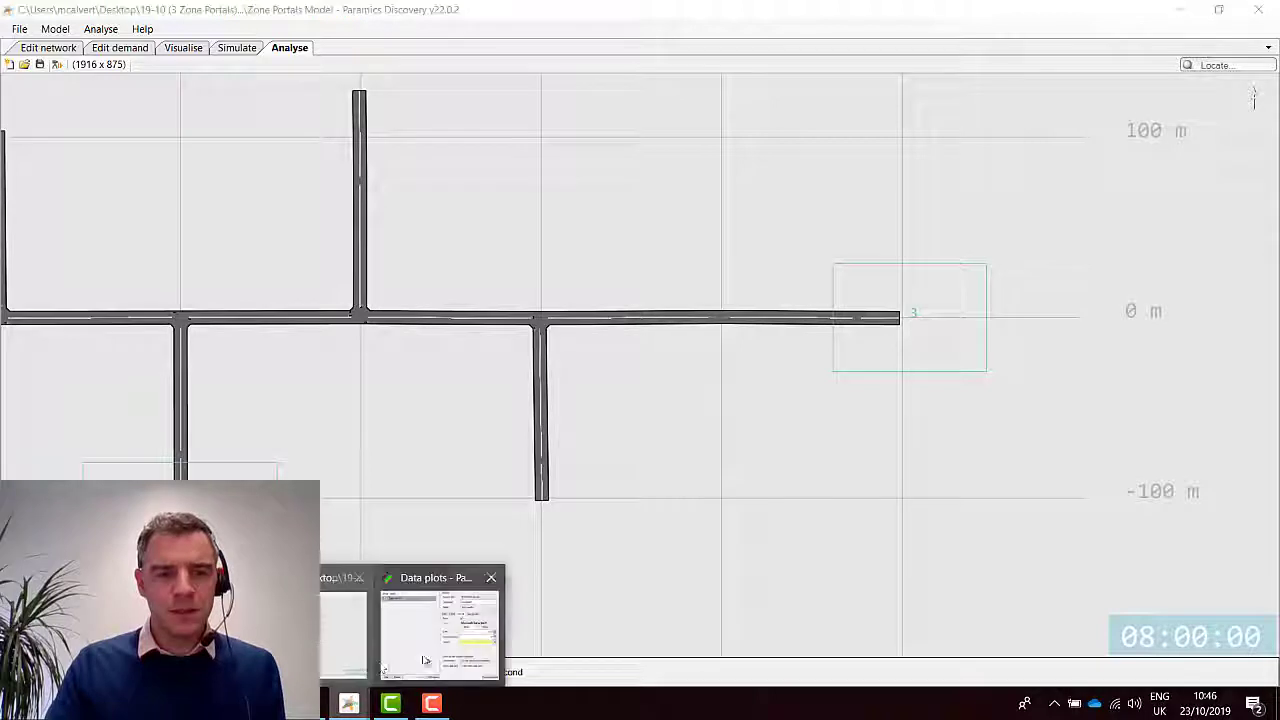
{"action": "left_click", "coordinate": [425, 660]}
{"action": "left_click", "coordinate": [837, 533]}
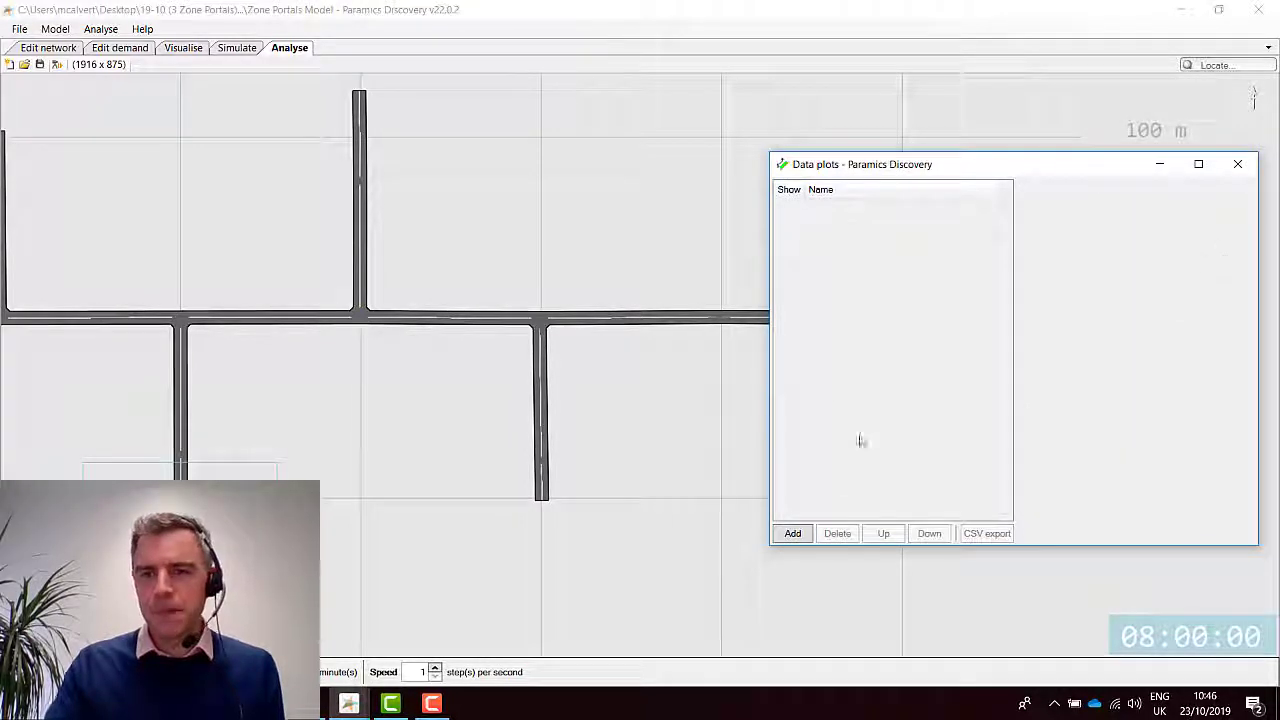
Add a new data plot of turn counts from the run.sqlite3 simulation results
{"action": "left_click", "coordinate": [792, 533]}
{"action": "left_click", "coordinate": [1215, 245]}
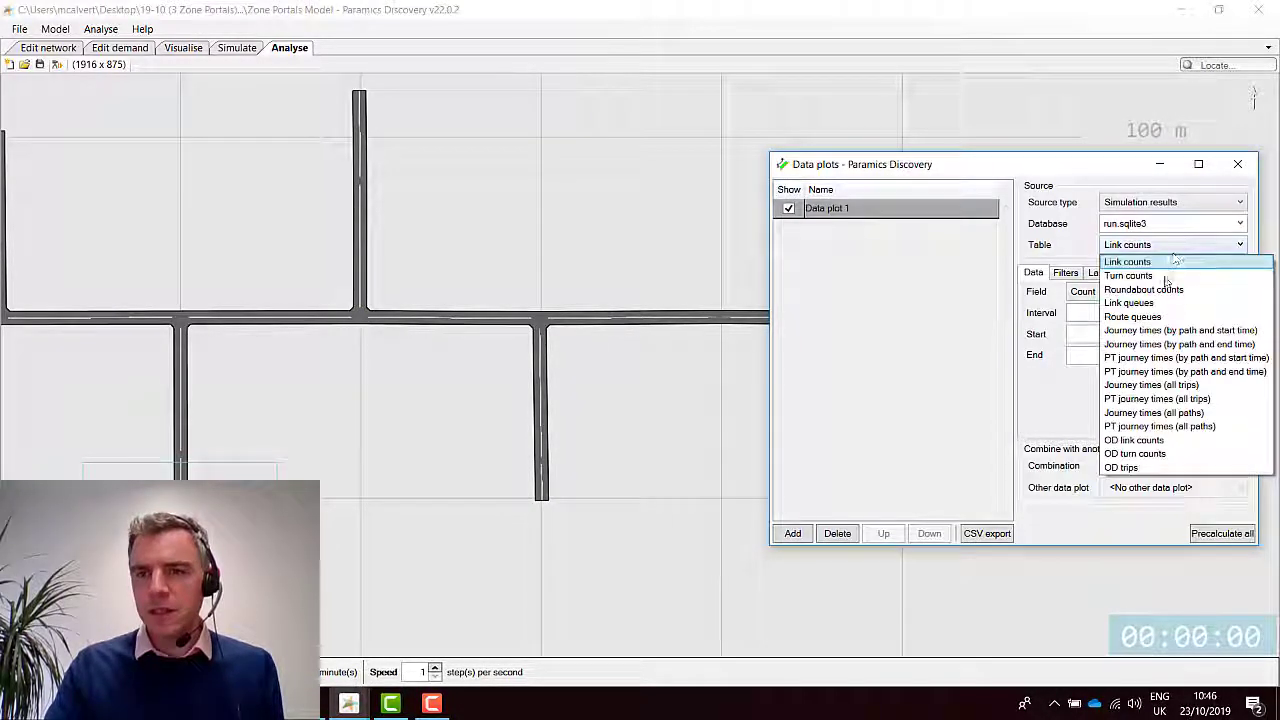
{"action": "left_click", "coordinate": [1130, 276]}
Format the turn count labels with 0 decimal places and white text
{"action": "left_click", "coordinate": [1101, 272]}
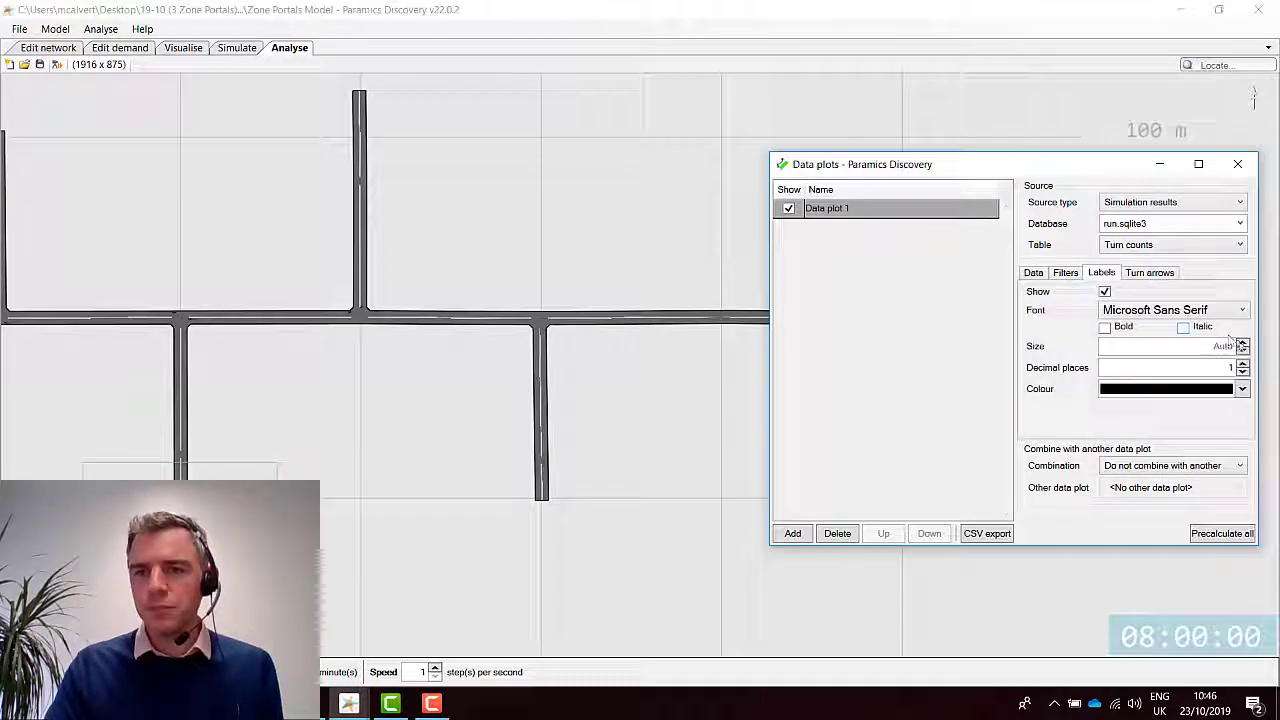
{"action": "left_click", "coordinate": [1242, 371]}
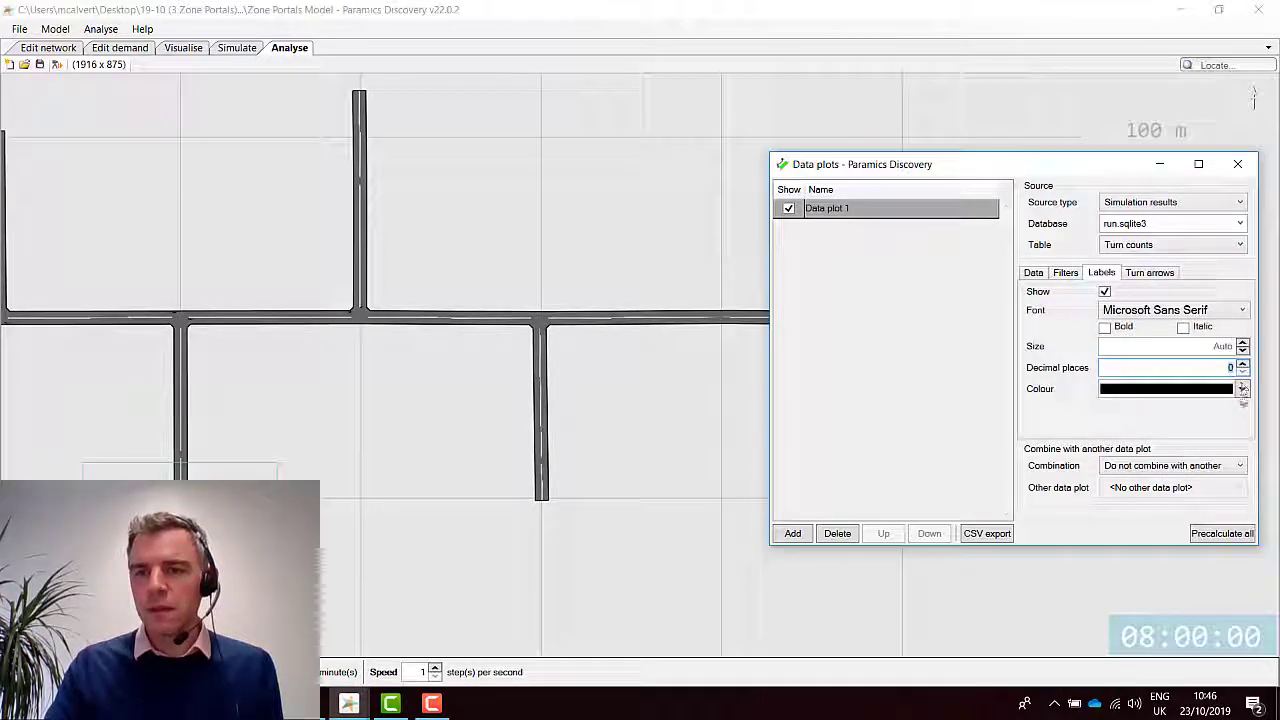
{"action": "left_click", "coordinate": [1242, 389]}
{"action": "left_click", "coordinate": [1127, 450]}
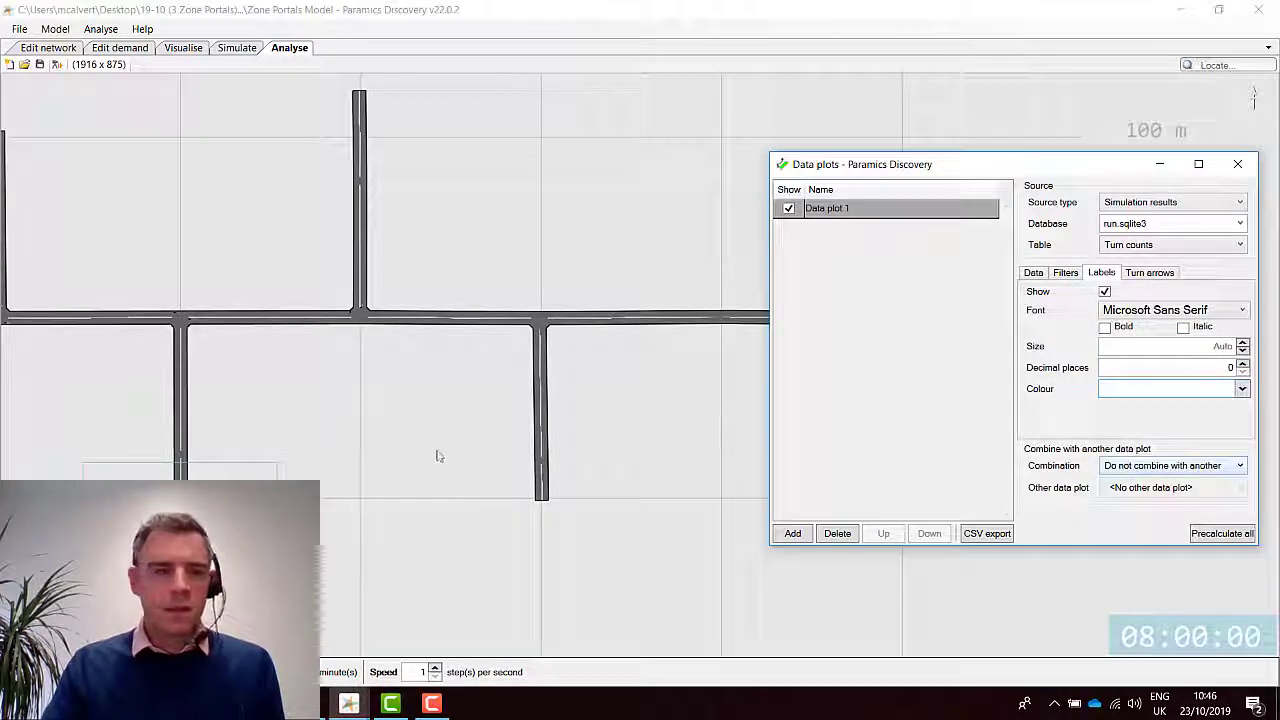
Examine the turn counts at the western and eastern junctions where the northern roads serving zone 2 meet the main road
{"action": "left_click_drag", "start_coordinate": [132, 374], "coordinate": [569, 454]}
{"action": "scroll", "coordinate": [466, 400], "scroll_direction": "up", "scroll_amount": 4}
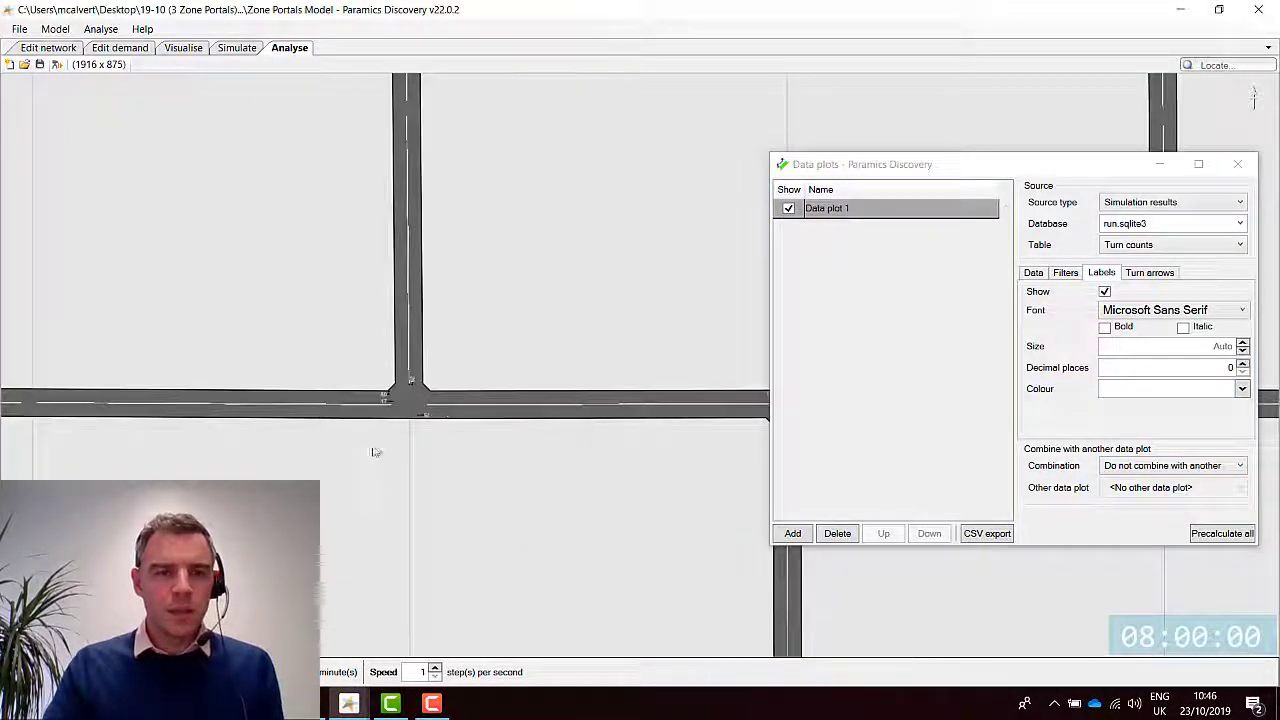
{"action": "scroll", "coordinate": [371, 452], "scroll_direction": "up", "scroll_amount": 5}
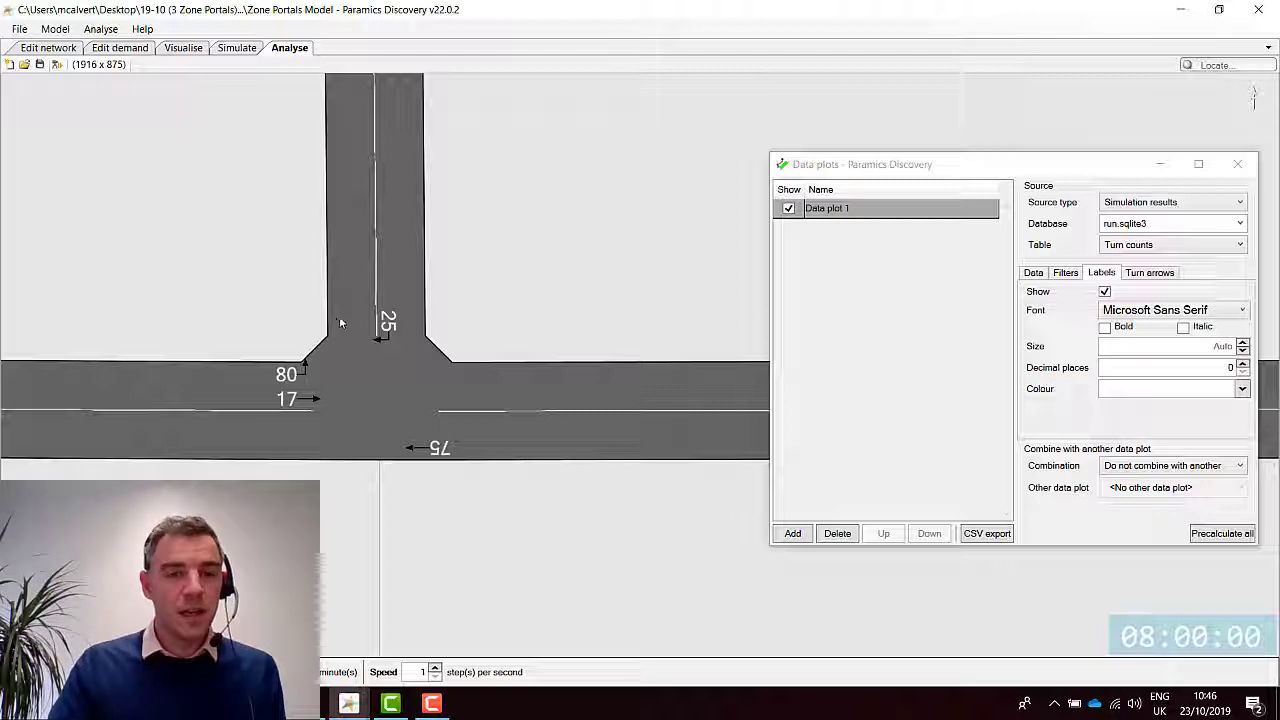
{"action": "scroll", "coordinate": [367, 272], "scroll_direction": "down", "scroll_amount": 3}
{"action": "scroll", "coordinate": [380, 300], "scroll_direction": "up", "scroll_amount": 3}
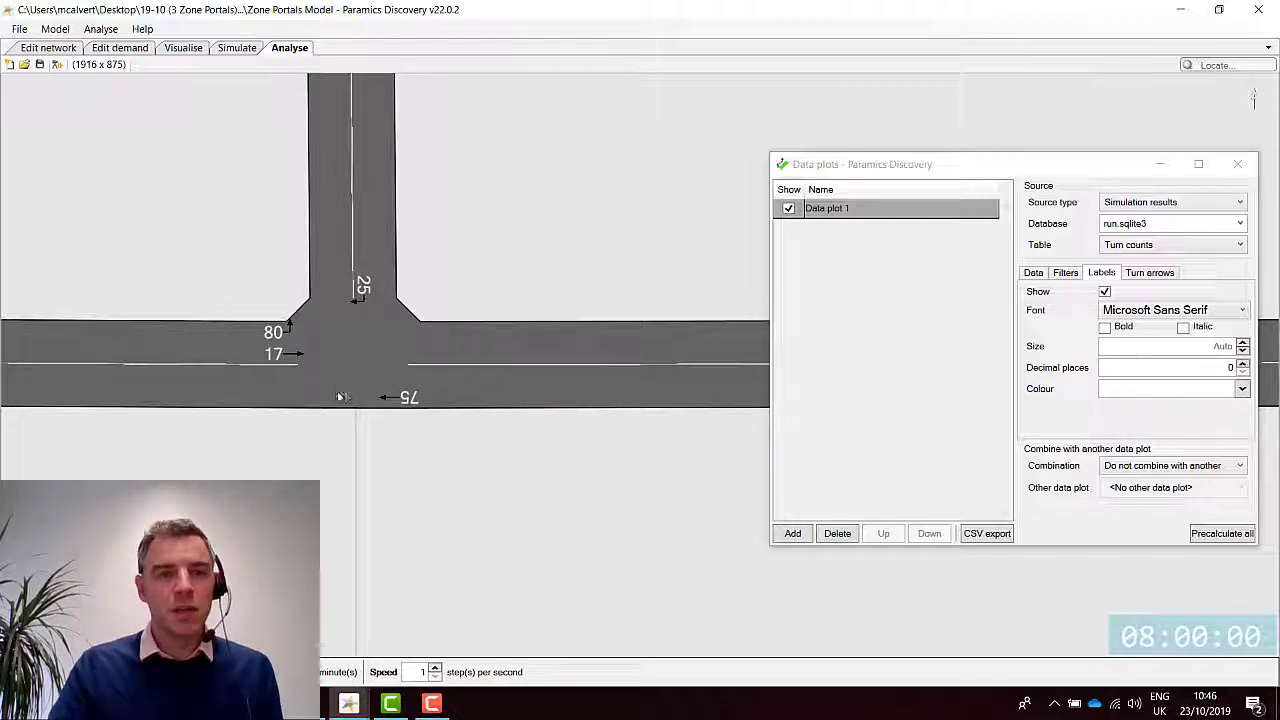
{"action": "left_click_drag", "start_coordinate": [568, 442], "coordinate": [260, 451]}
{"action": "scroll", "coordinate": [460, 449], "scroll_direction": "down", "scroll_amount": 5}
{"action": "left_click_drag", "start_coordinate": [471, 449], "coordinate": [346, 462]}
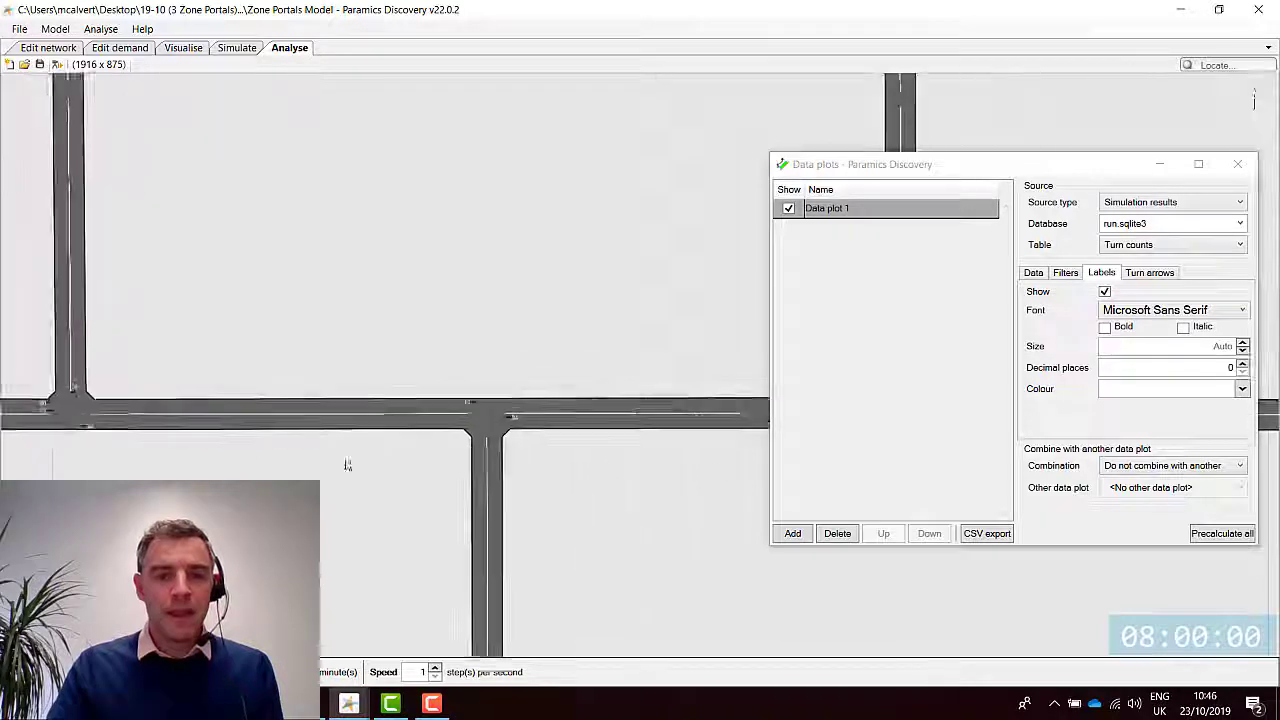
{"action": "left_click_drag", "start_coordinate": [570, 450], "coordinate": [354, 446]}
{"action": "scroll", "coordinate": [354, 446], "scroll_direction": "up", "scroll_amount": 4}
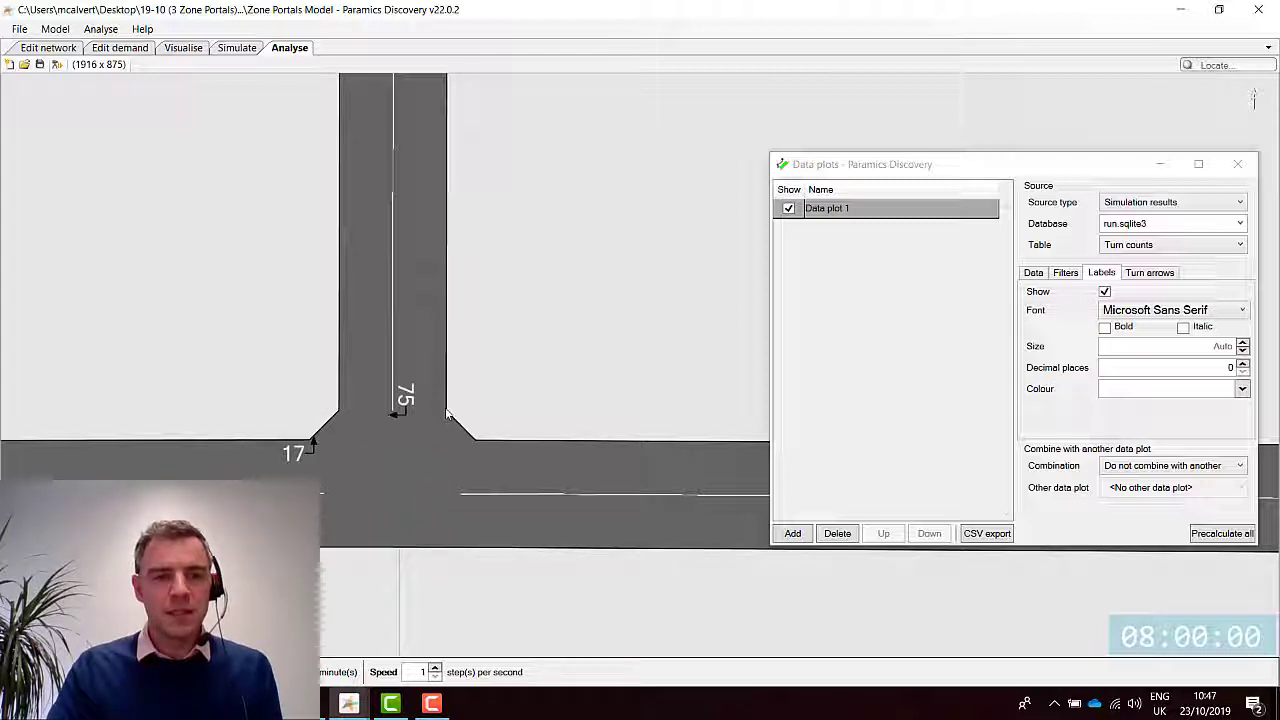
{"action": "scroll", "coordinate": [447, 413], "scroll_direction": "down", "scroll_amount": 1}
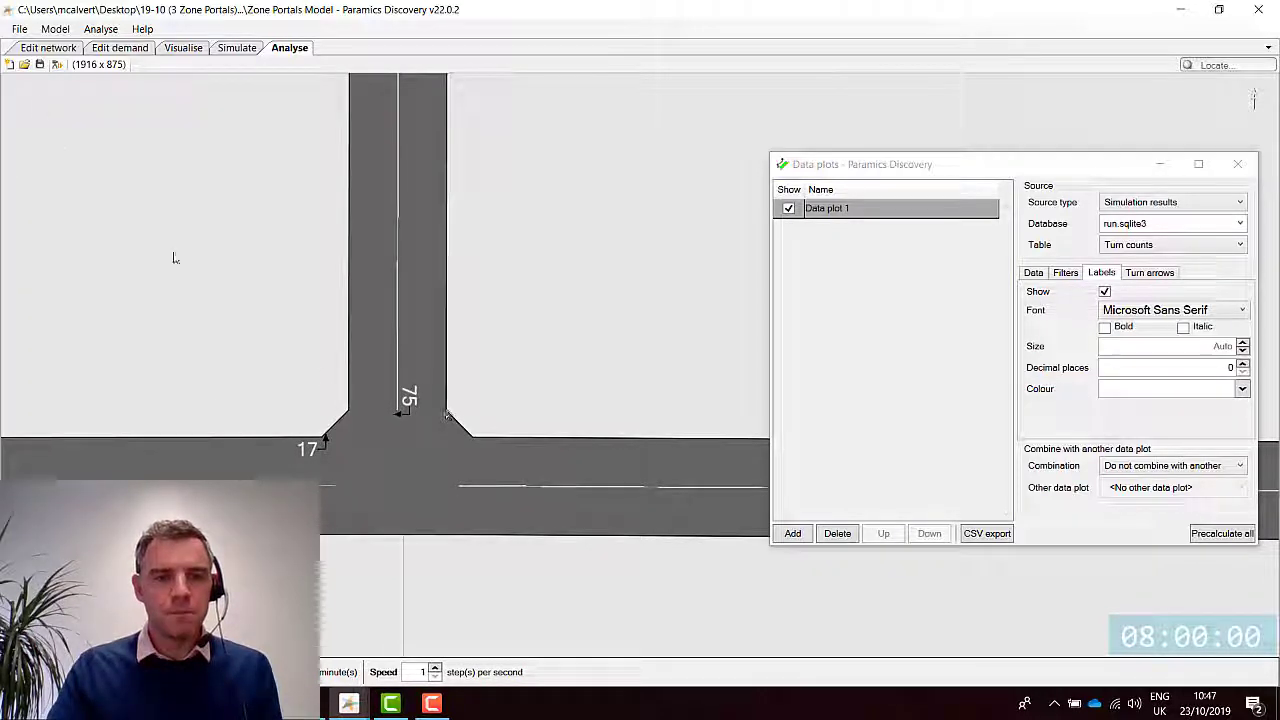
Return to network editing and minimise the Data plots window to reveal zone 2's portals
{"action": "left_click", "coordinate": [48, 47]}
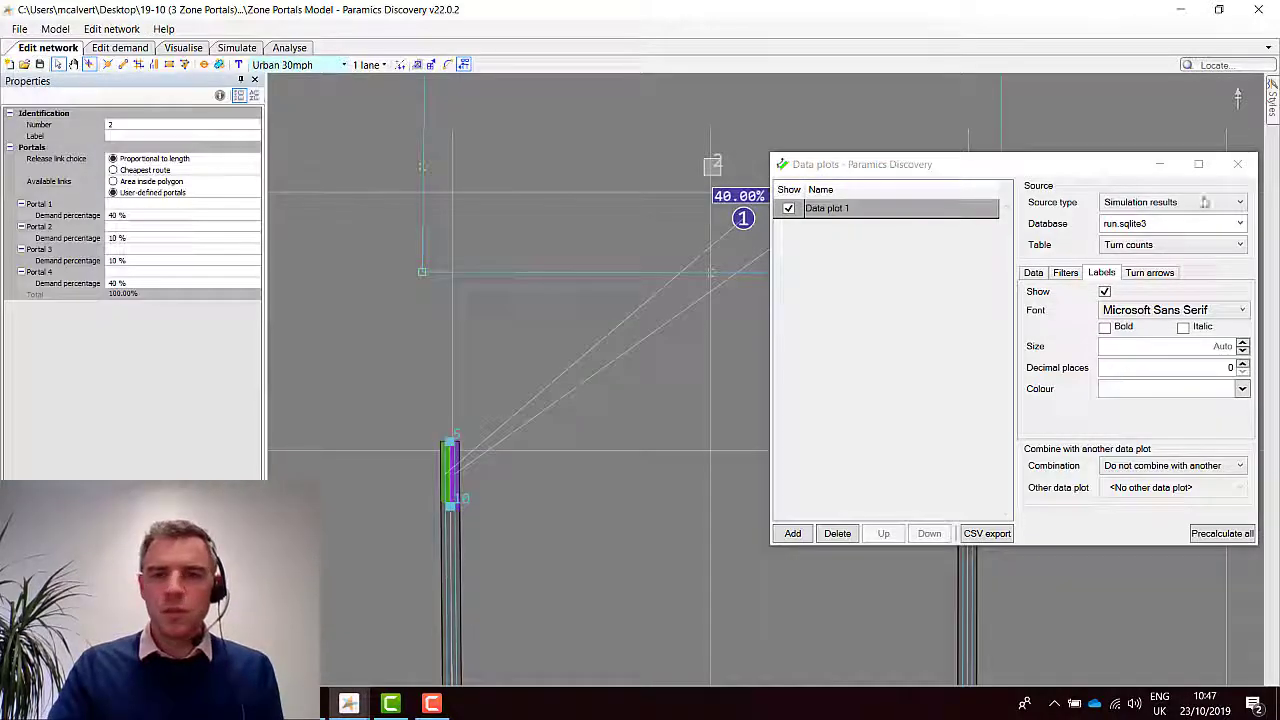
{"action": "left_click", "coordinate": [1159, 164]}
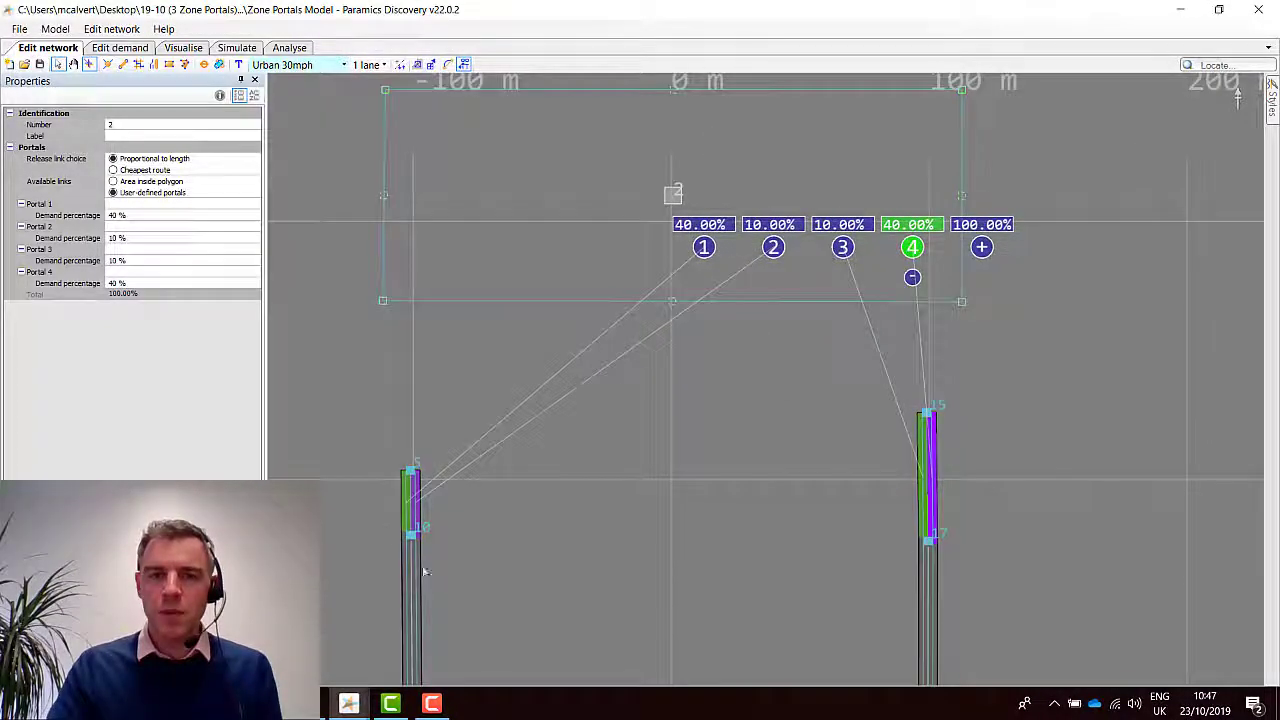